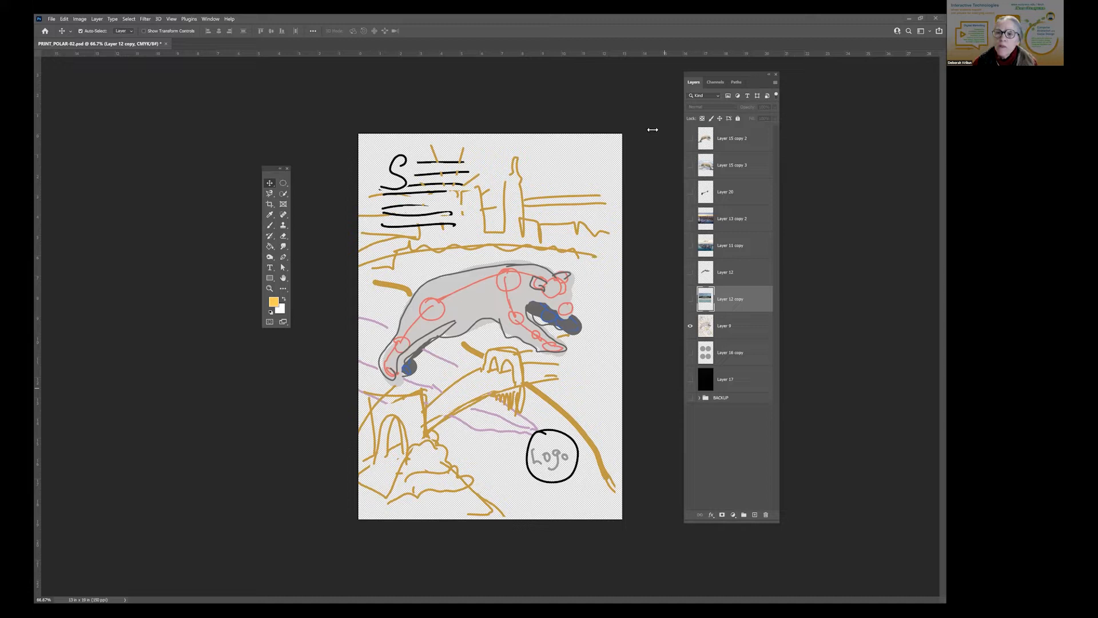
- Preview the polar bear cutout, ice photo and city skyline layers over the sketch, and hide them all again
left_click(690, 139)
left_click(690, 166)
left_click(690, 192)
left_click(690, 219)
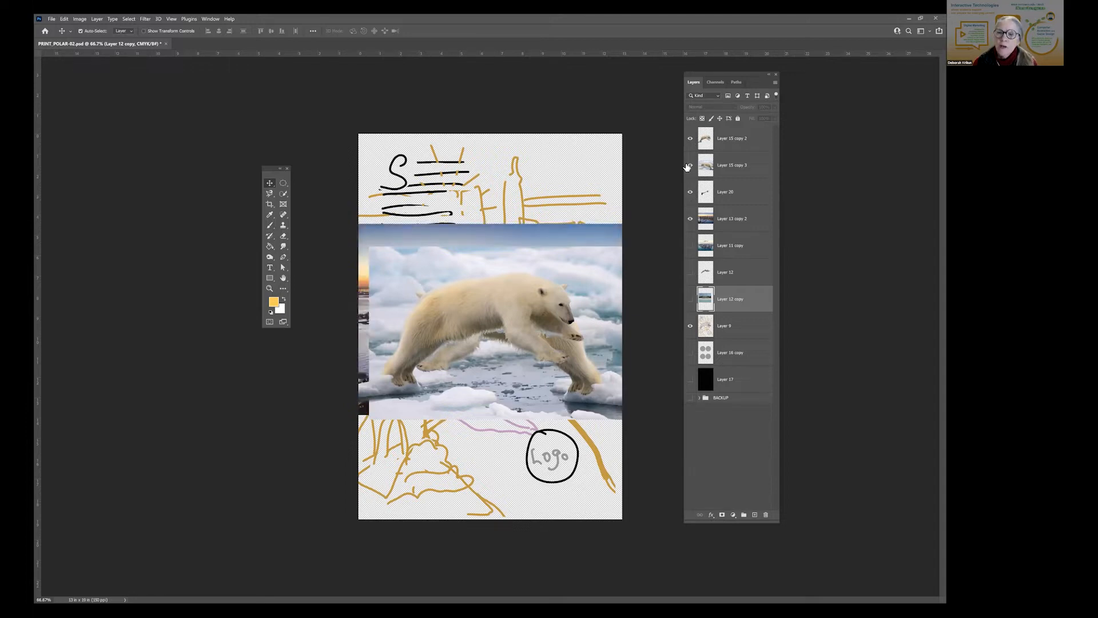
left_click(687, 167)
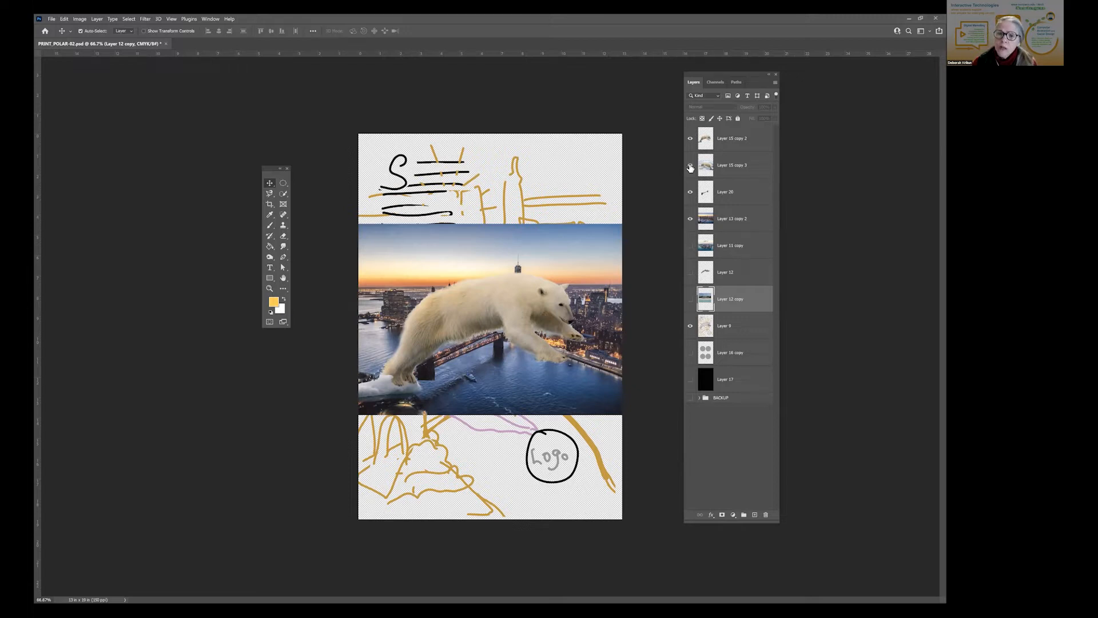
left_click(690, 166)
left_click(690, 166)
left_click(690, 138)
left_click(690, 193)
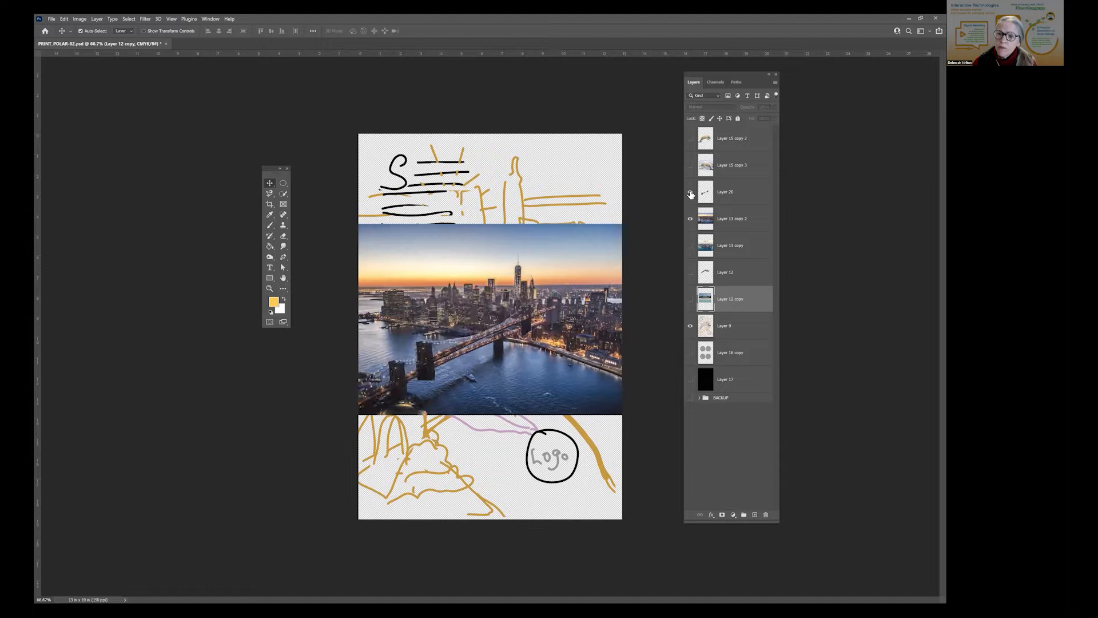
left_click(691, 218)
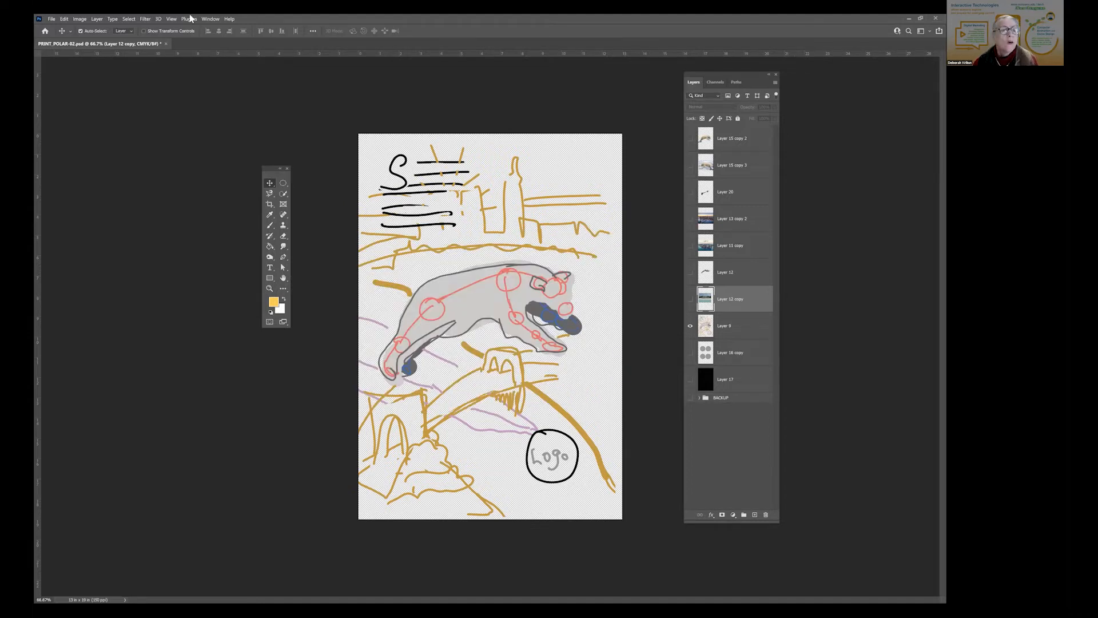
- Place the ipcc_altlogo_full_white PNG from the DIG IMAGING folder into the poster as an embedded image
left_click(52, 19)
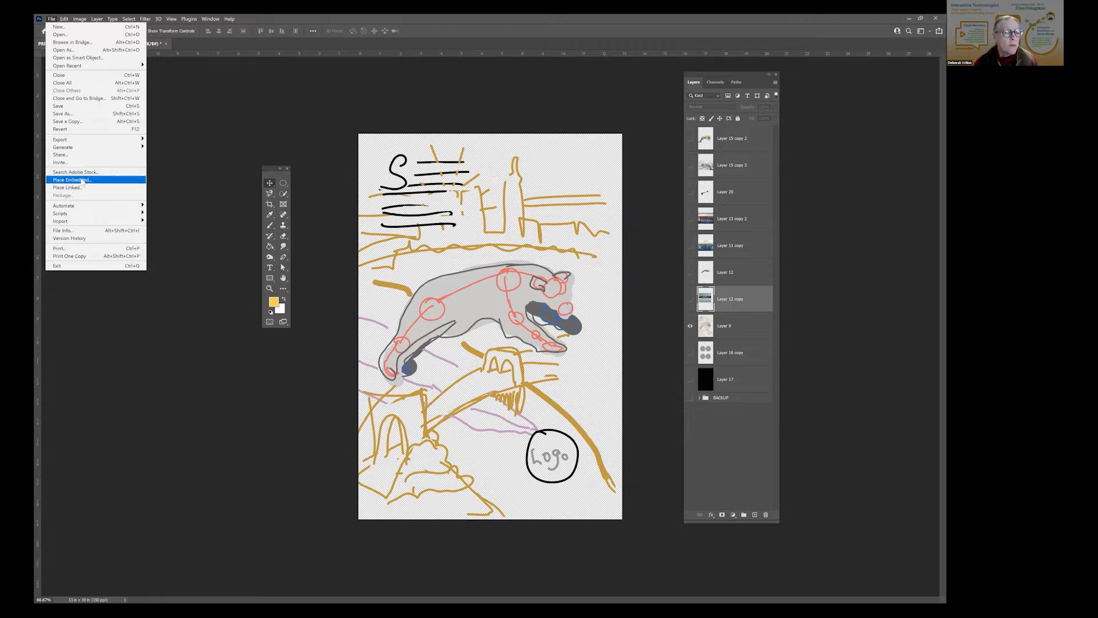
left_click(82, 180)
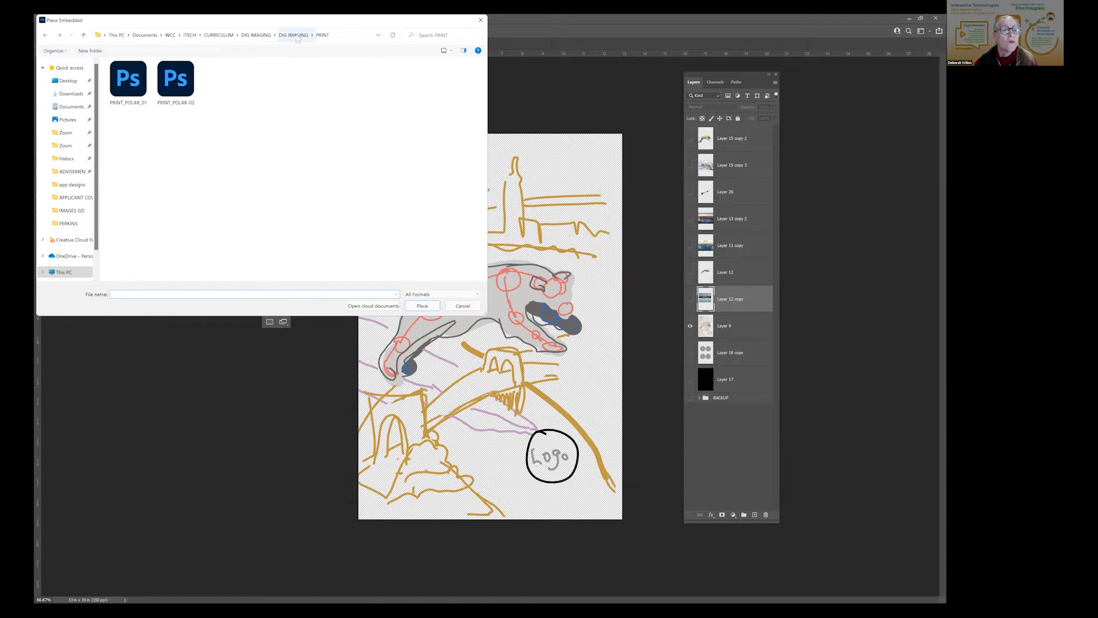
left_click(296, 36)
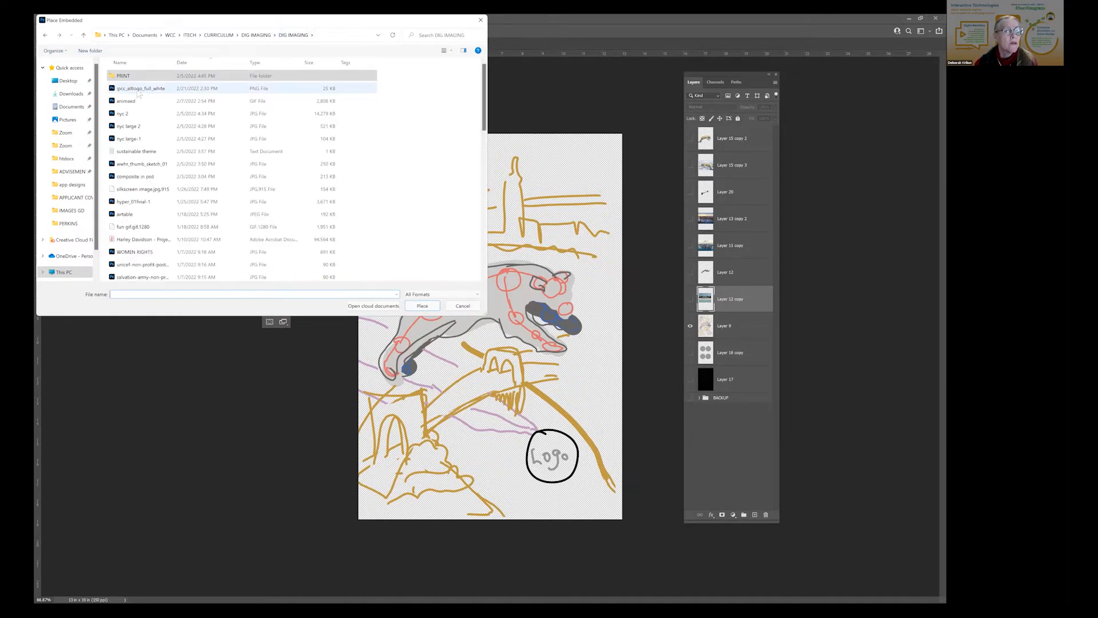
left_click(137, 90)
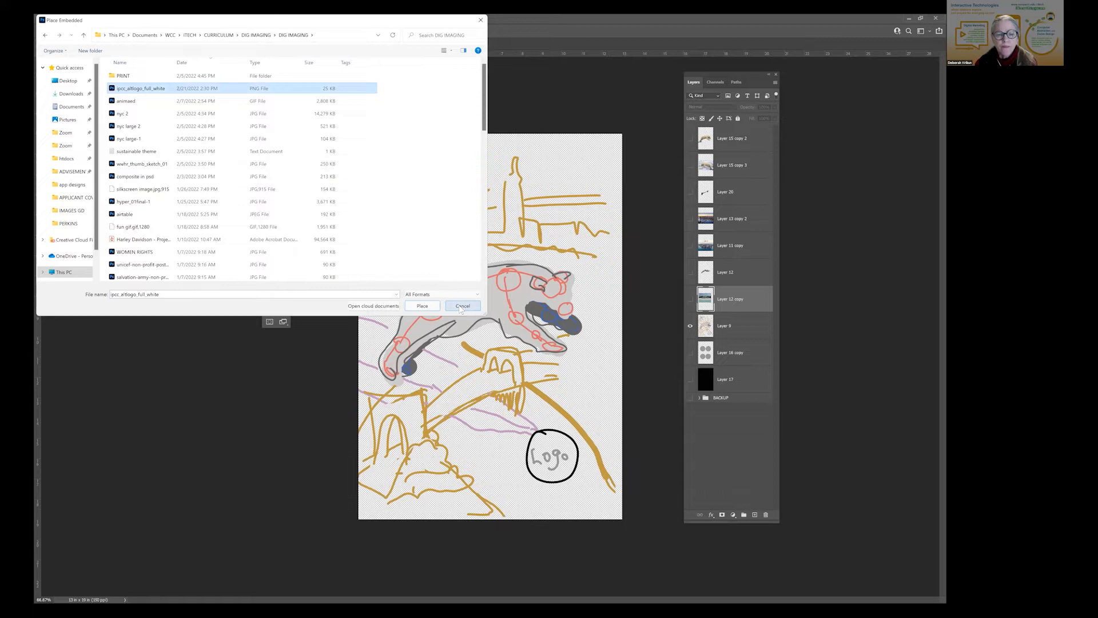
left_click(423, 307)
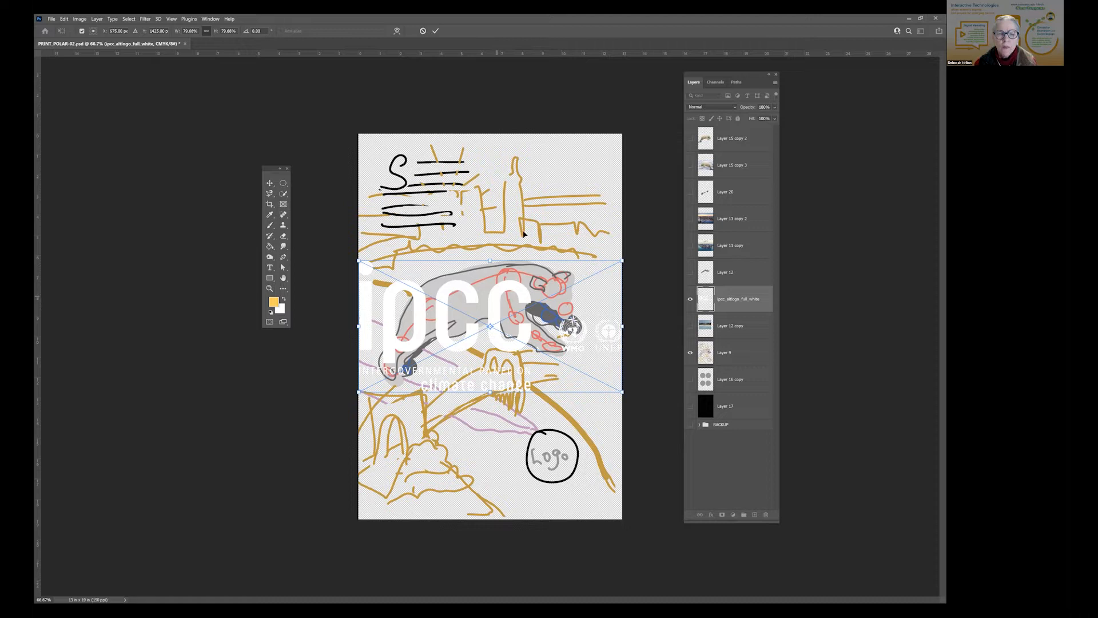
- Position the placed IPCC logo across the poster's full width over the bear sketch and commit the placement
left_click_drag(508, 289, 531, 245)
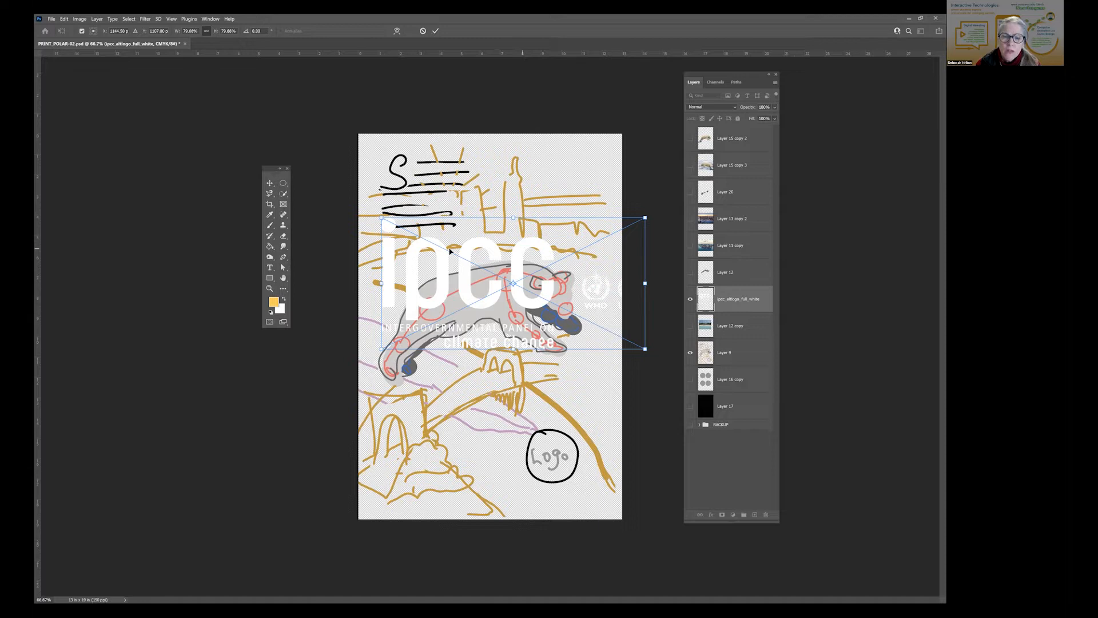
left_click_drag(607, 311, 532, 313)
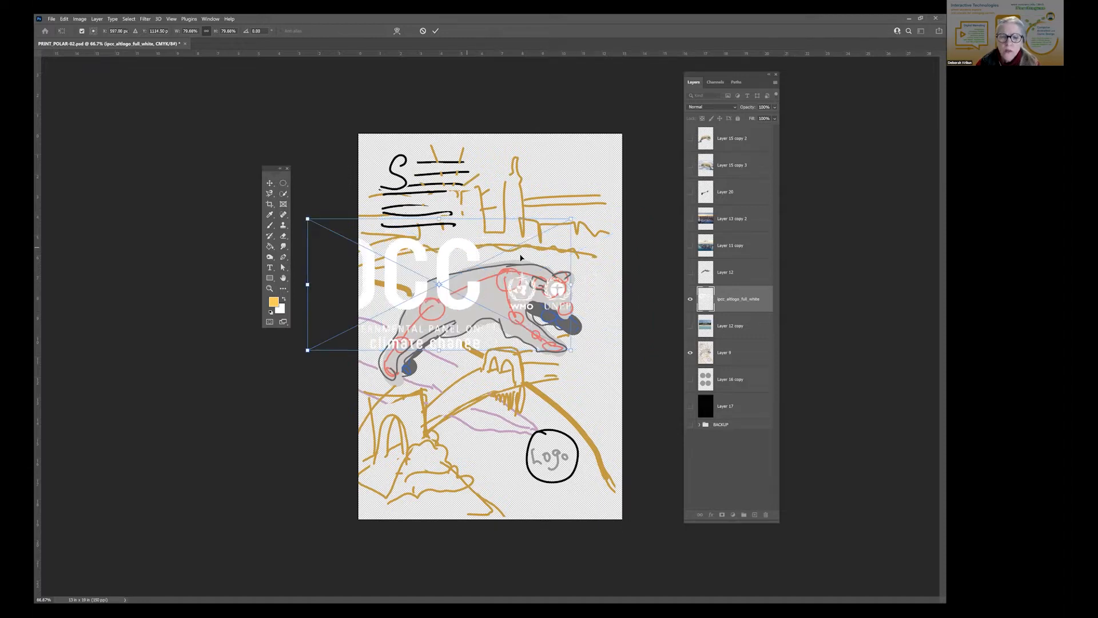
left_click_drag(466, 248, 517, 258)
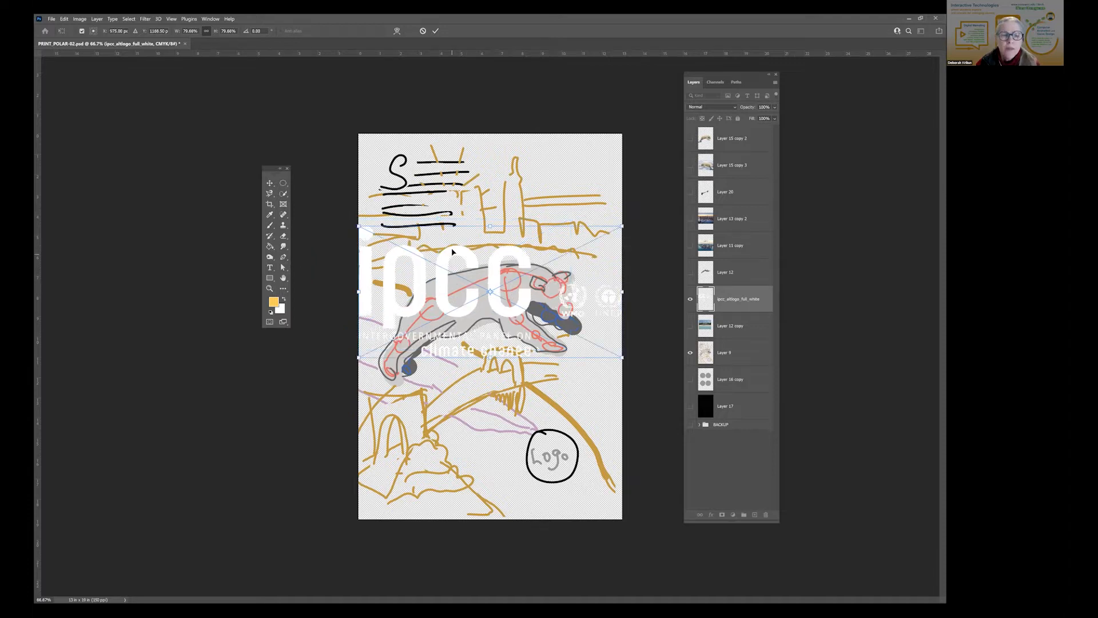
left_click_drag(453, 252, 453, 253)
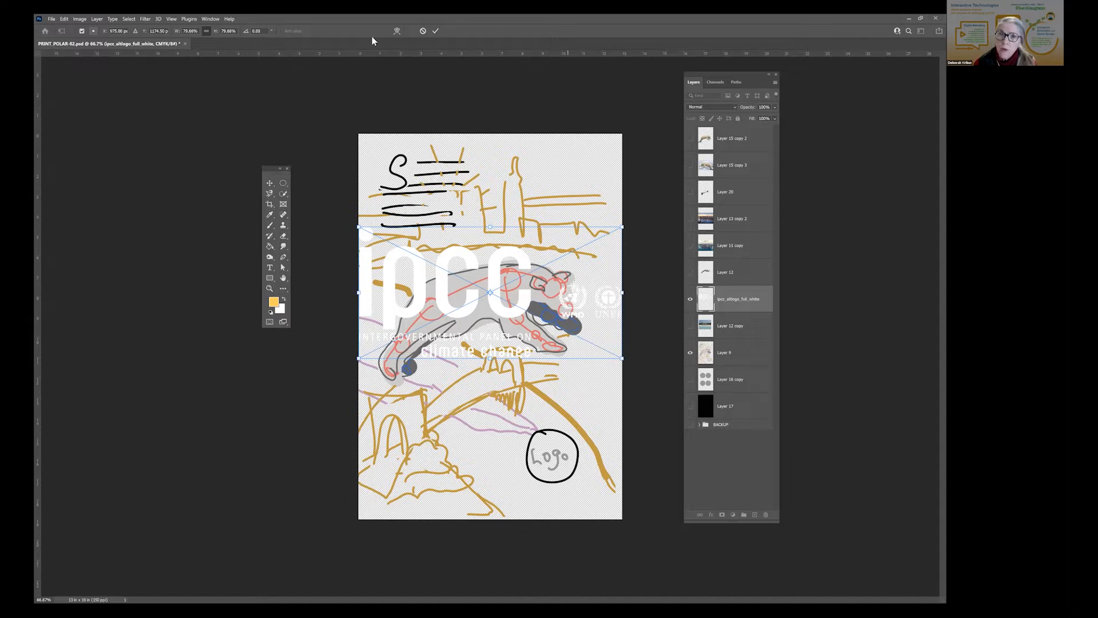
left_click(436, 31)
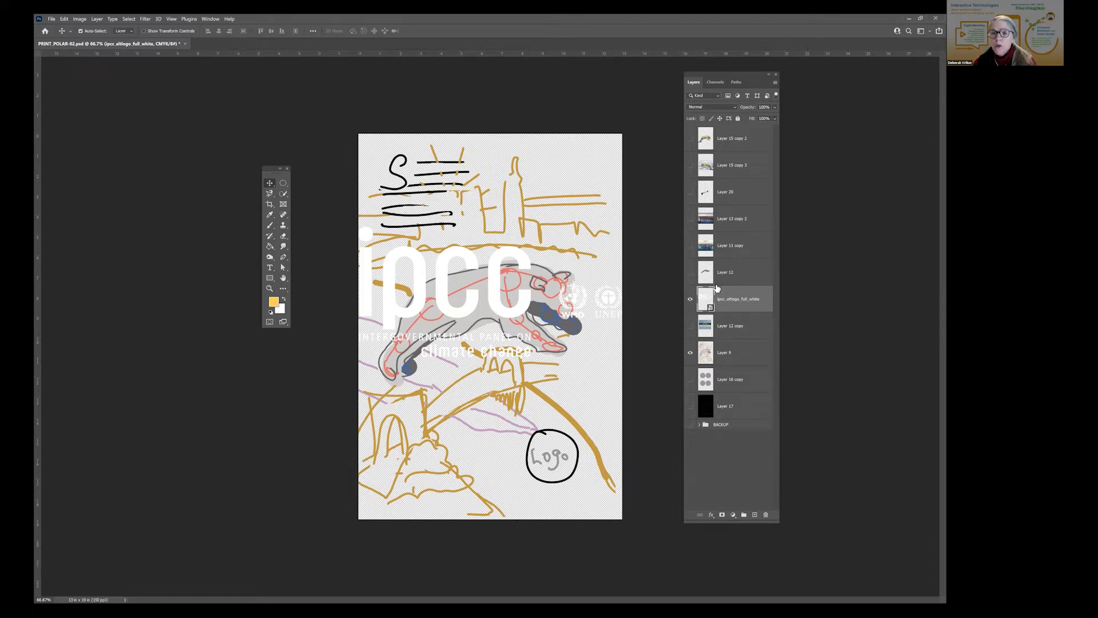
- Move the committed IPCC logo slightly down over the bear sketch
left_click(52, 22)
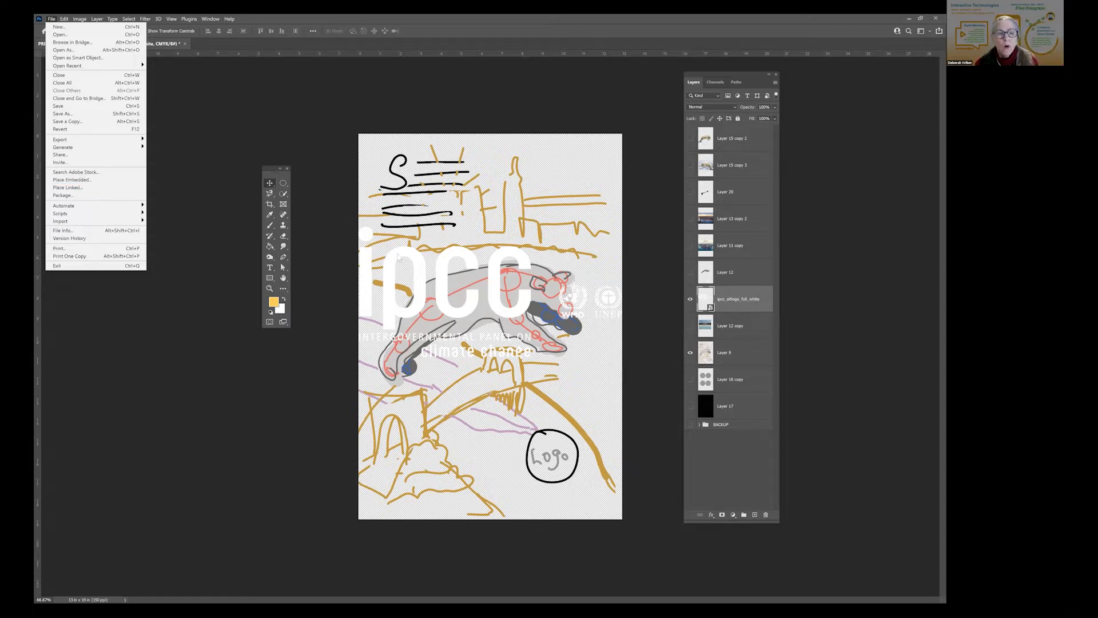
key("Escape")
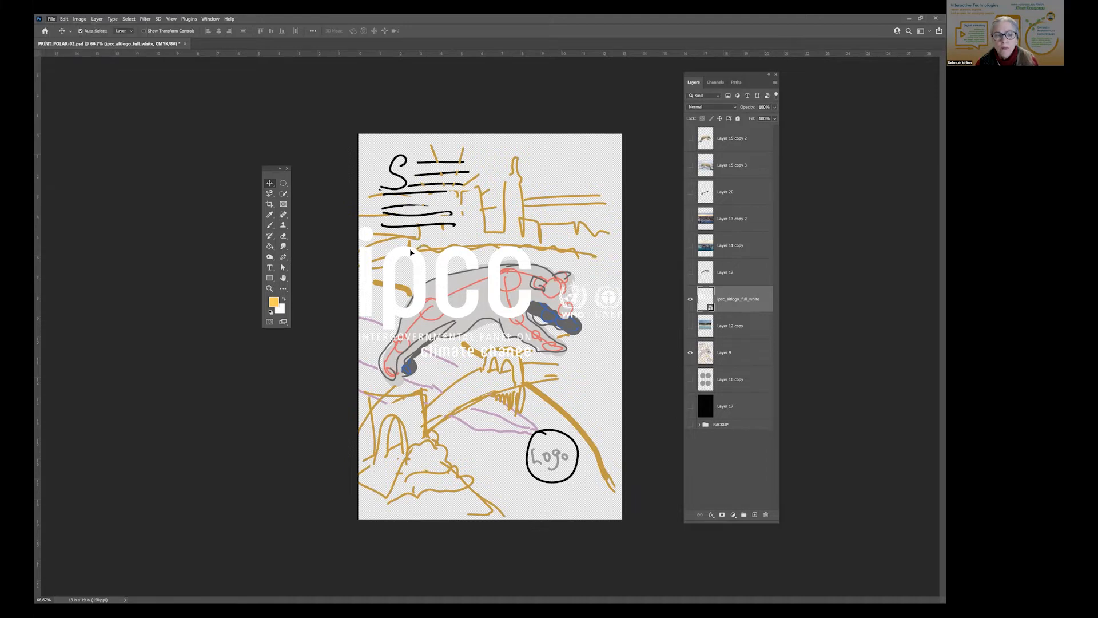
left_click_drag(452, 252, 452, 260)
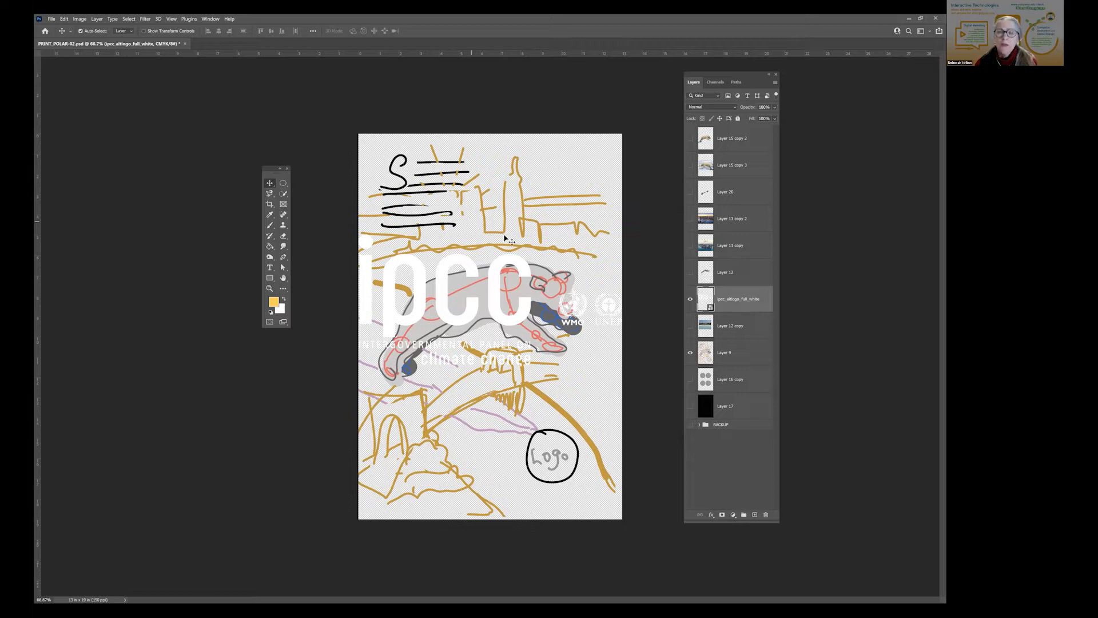
- Open the iceberg JPG from the DIG IMAGING folder as a separate document
left_click(52, 22)
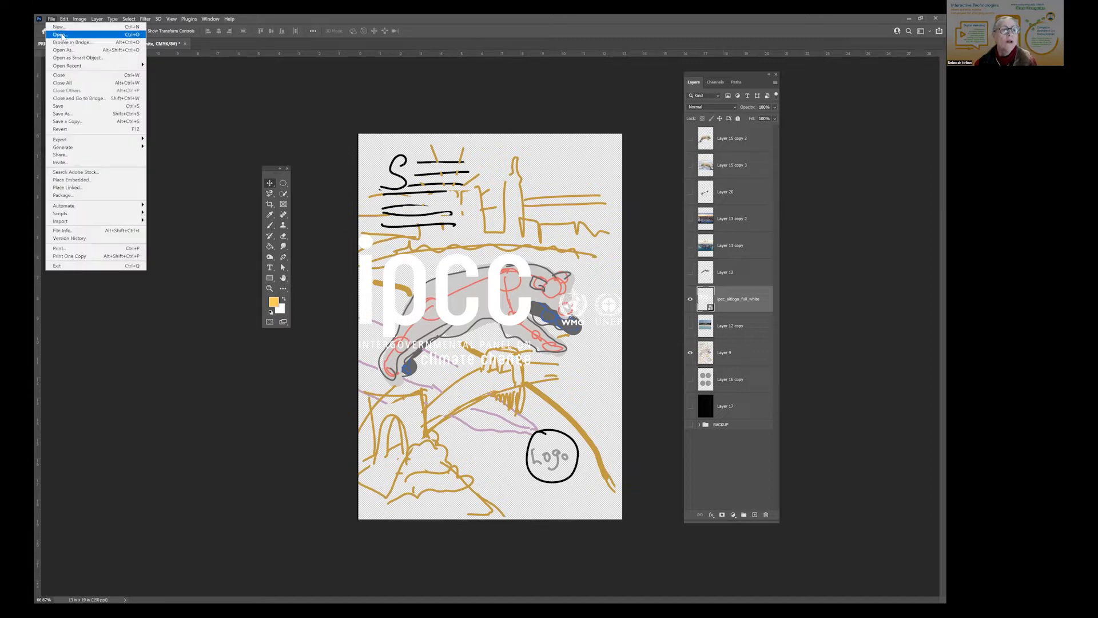
left_click(61, 34)
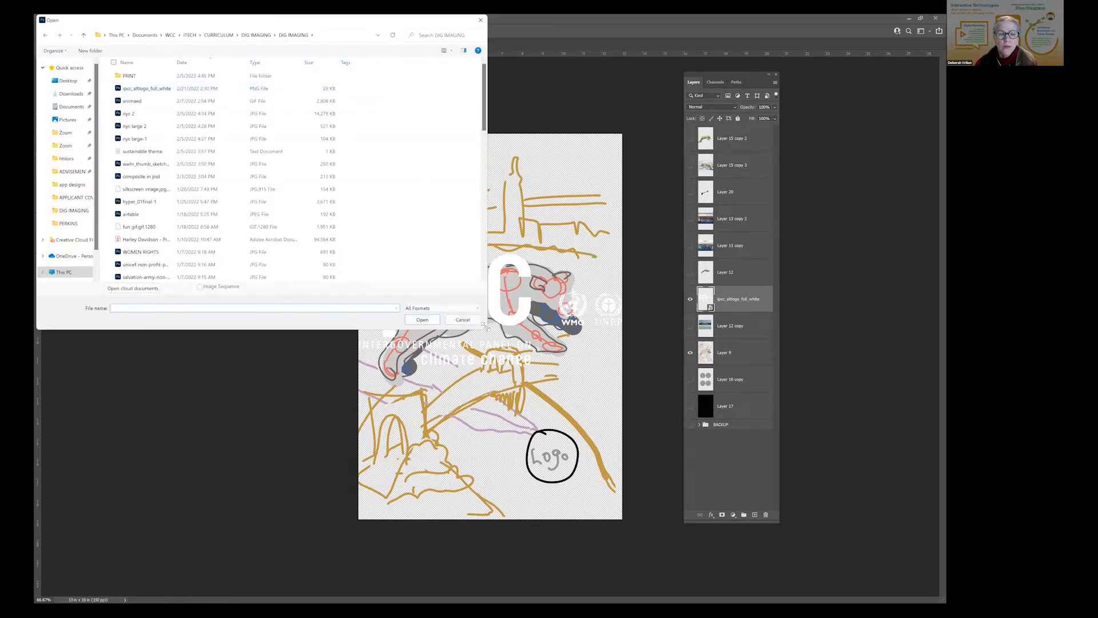
left_click_drag(486, 327, 542, 416)
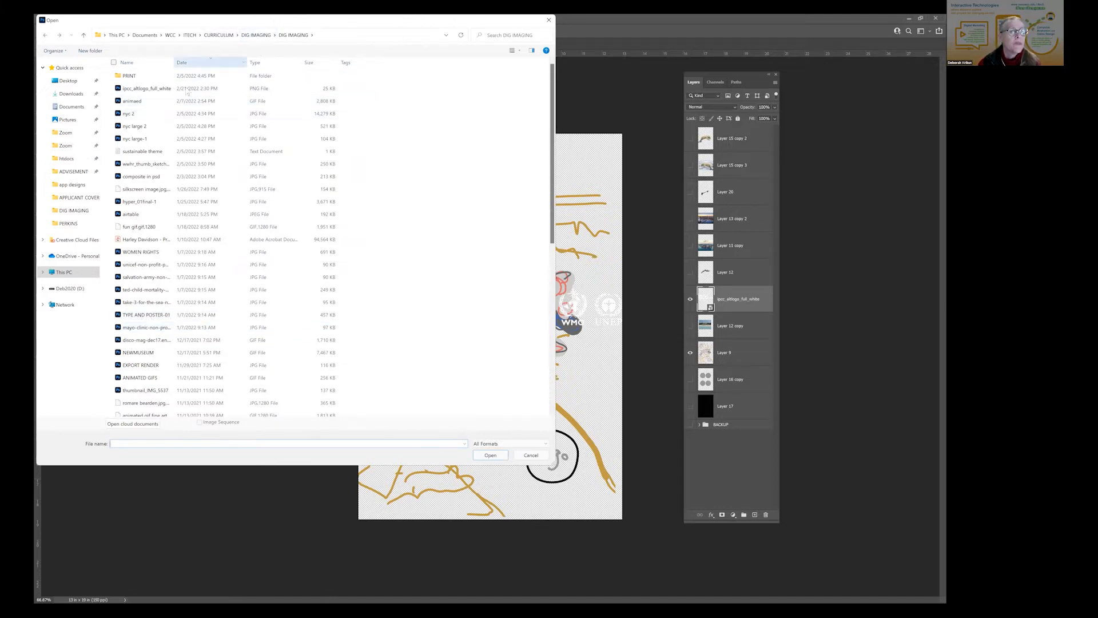
scroll(181, 252, "down", 8)
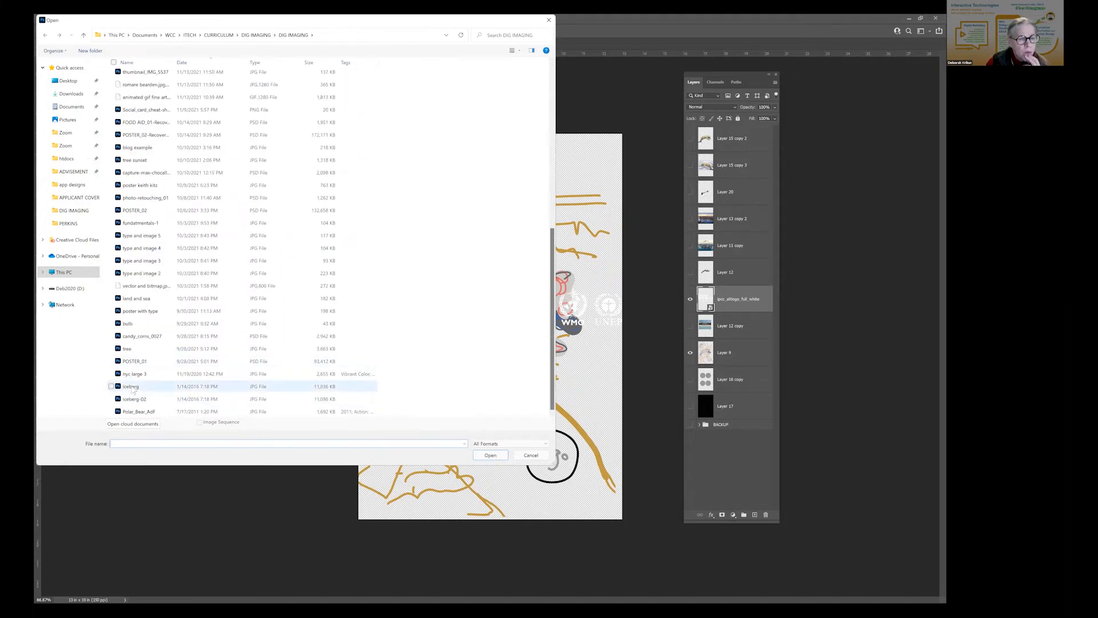
left_click(131, 387)
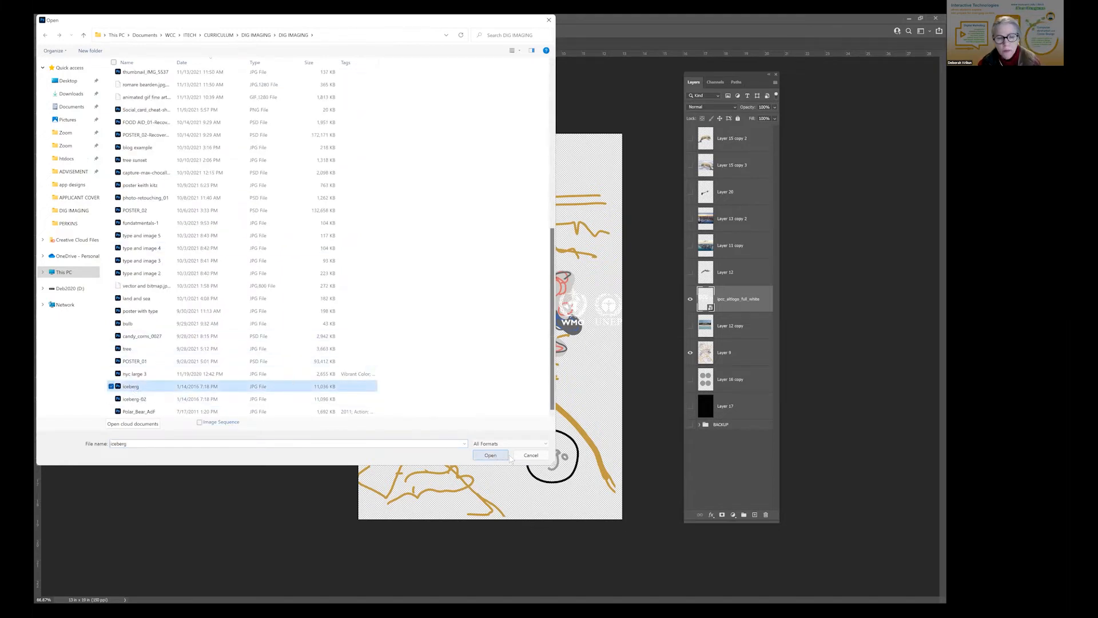
left_click(490, 455)
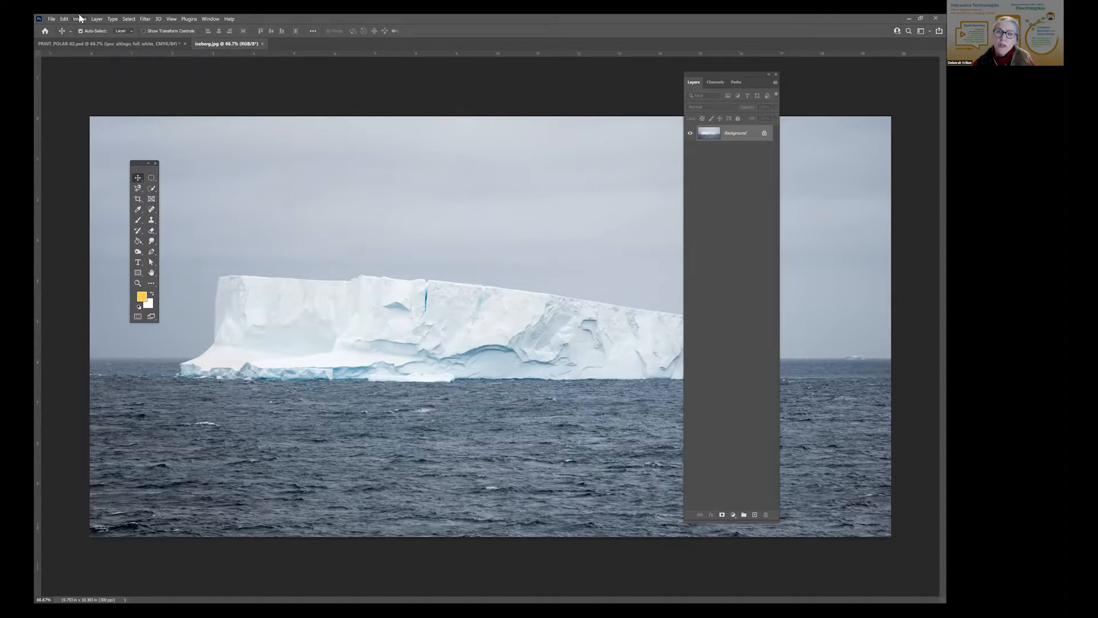
- Set the iceberg image's resolution to 150 pixels/inch without resampling
left_click(80, 19)
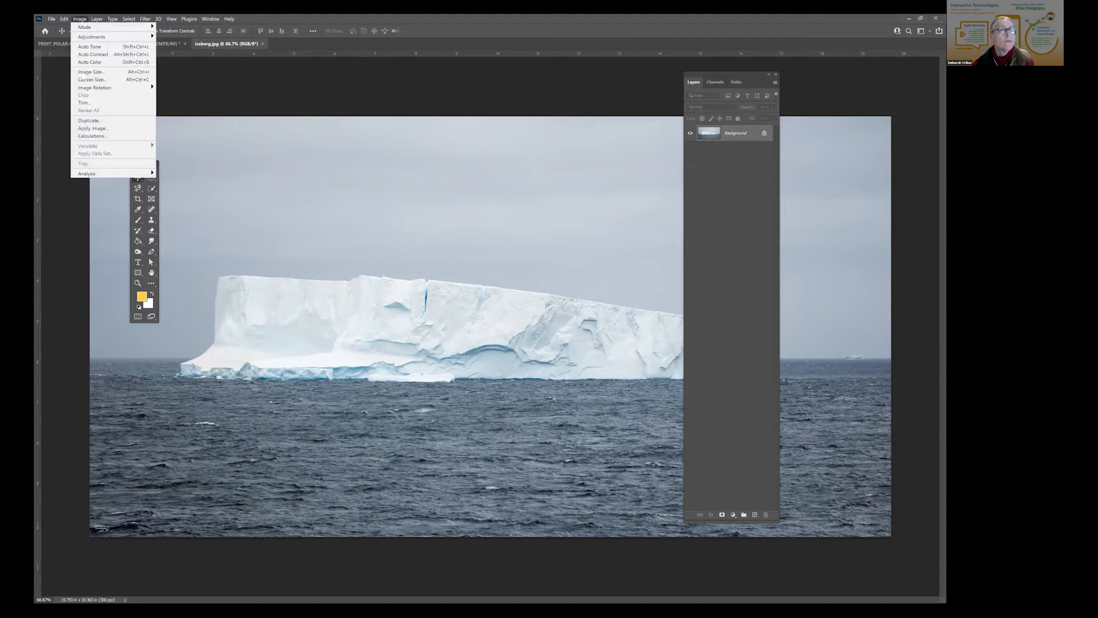
left_click(84, 73)
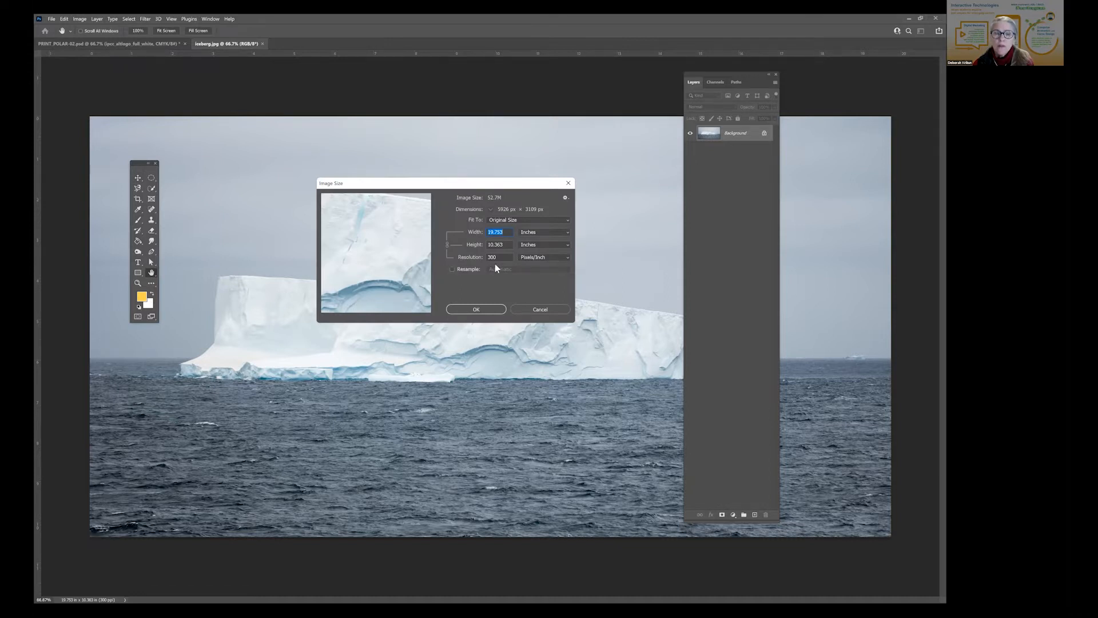
key("Tab")
key("Tab")
type("150")
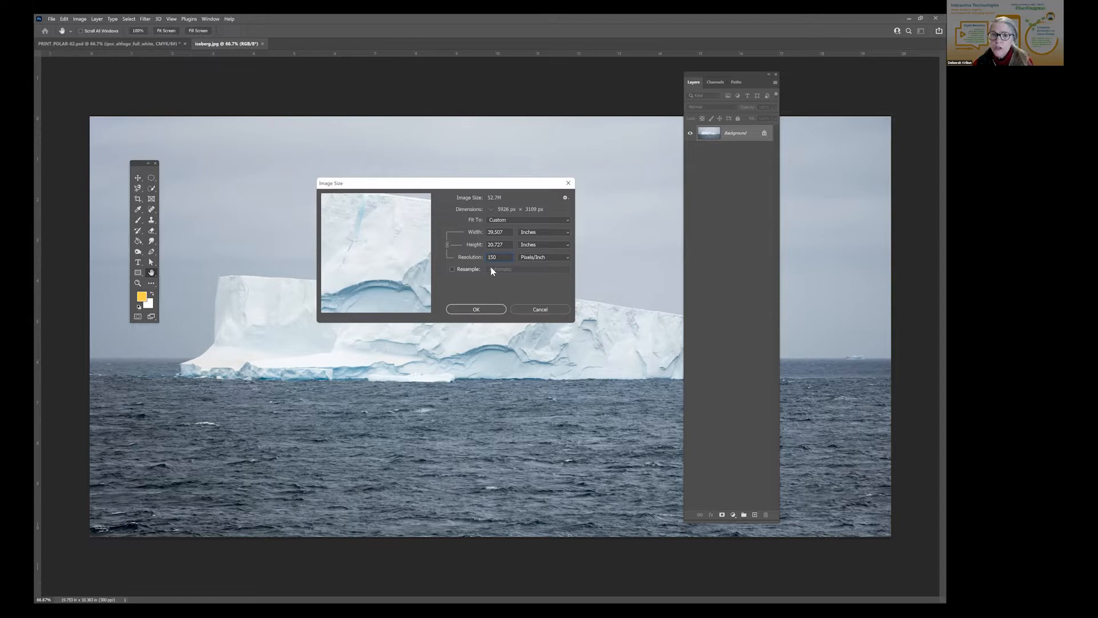
left_click(483, 309)
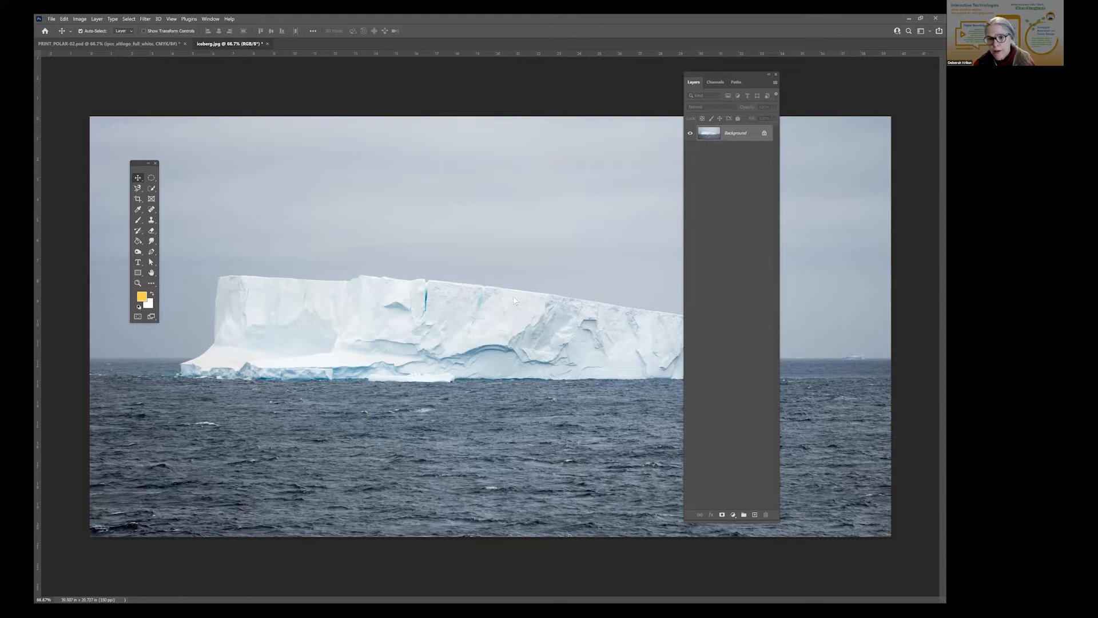
- Float the iceberg document in its own window and copy its image into the poster as a new layer
left_click_drag(223, 44, 448, 253)
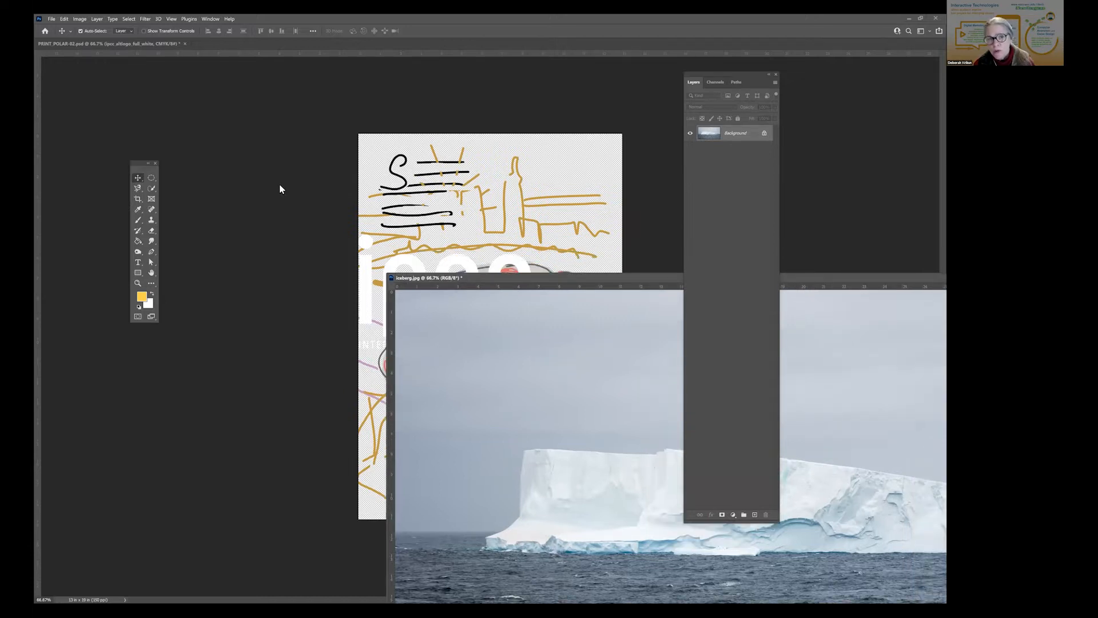
left_click_drag(137, 169, 279, 176)
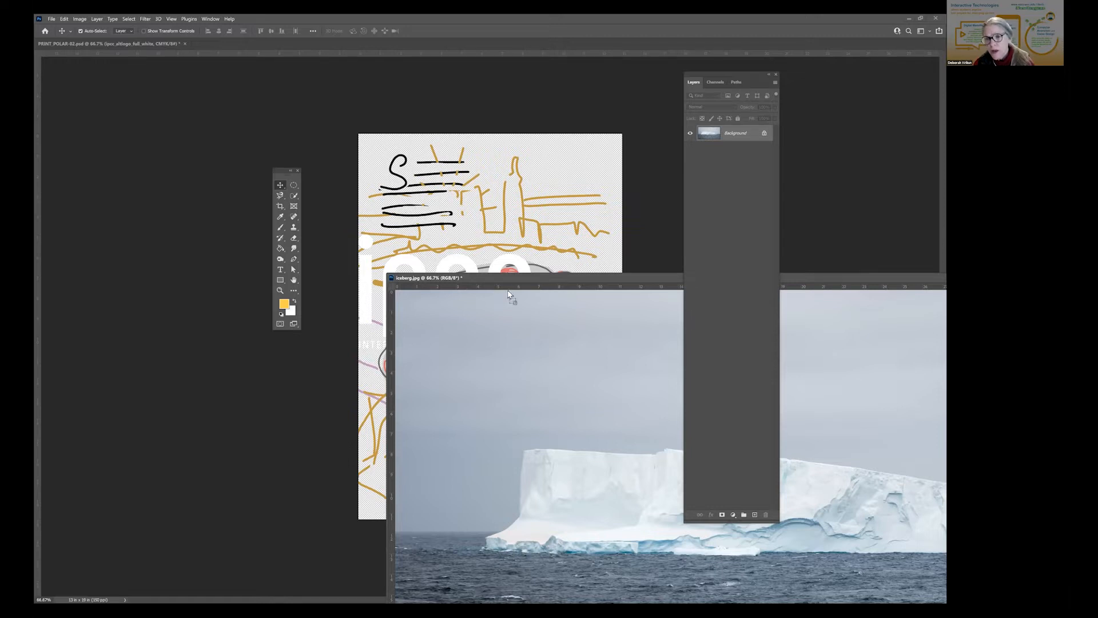
left_click_drag(507, 278, 510, 387)
left_click_drag(486, 218, 486, 220)
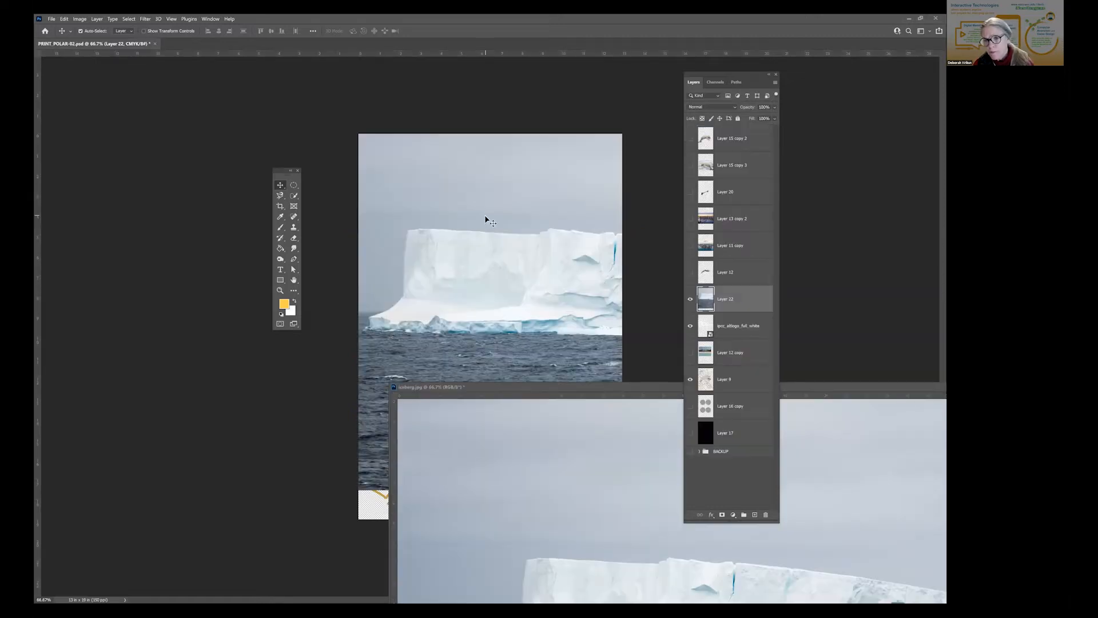
- Close the floating iceberg.jpg document without saving its changes
left_click_drag(637, 387, 65, 253)
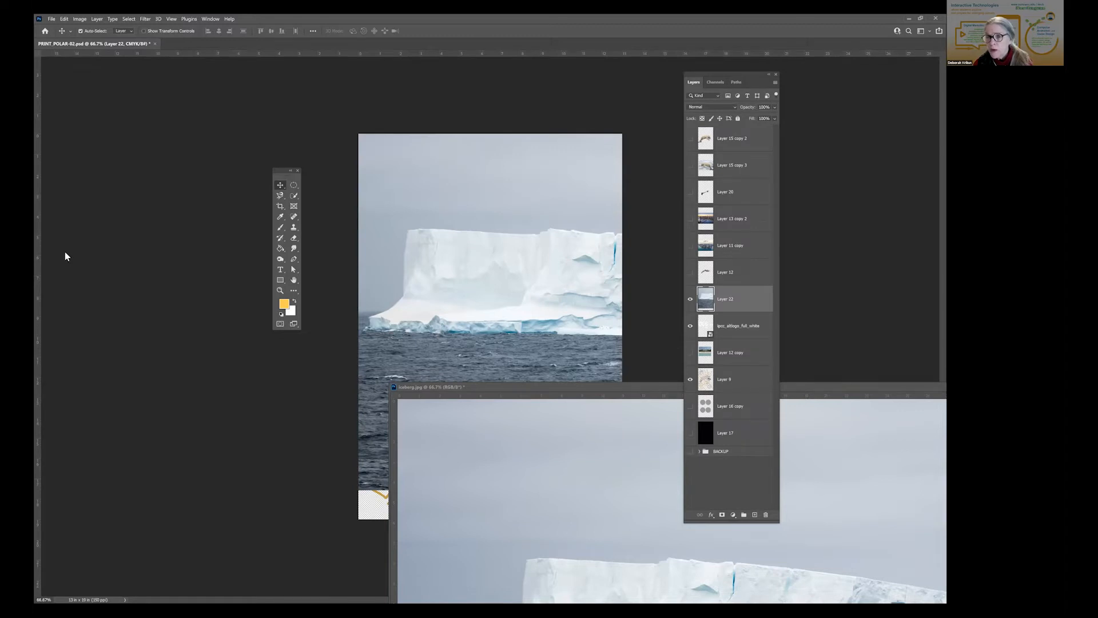
left_click(623, 254)
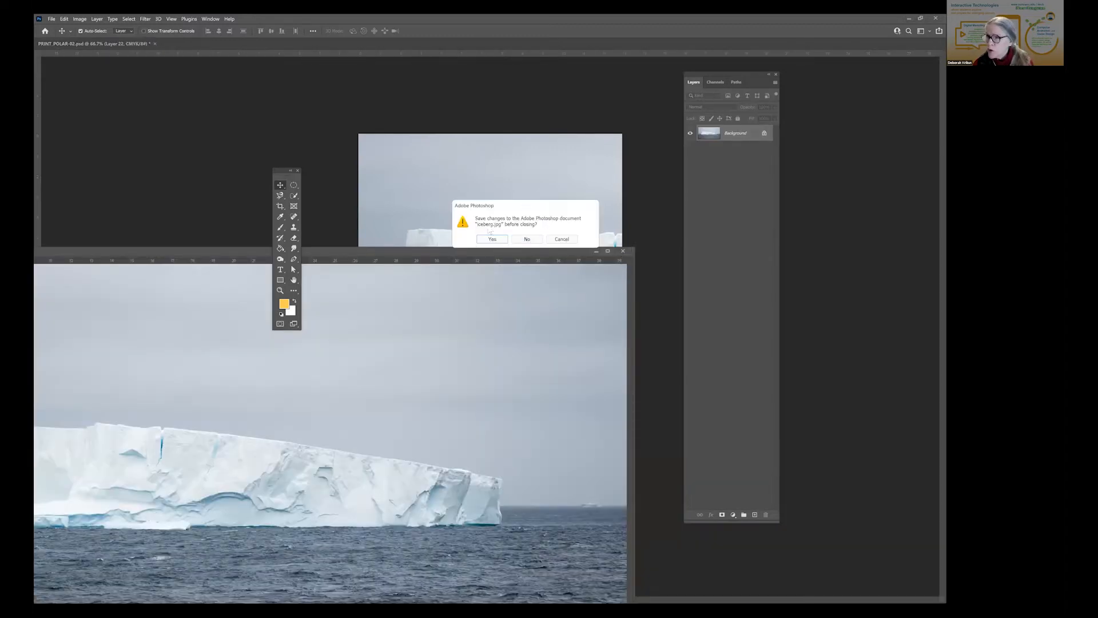
left_click(523, 240)
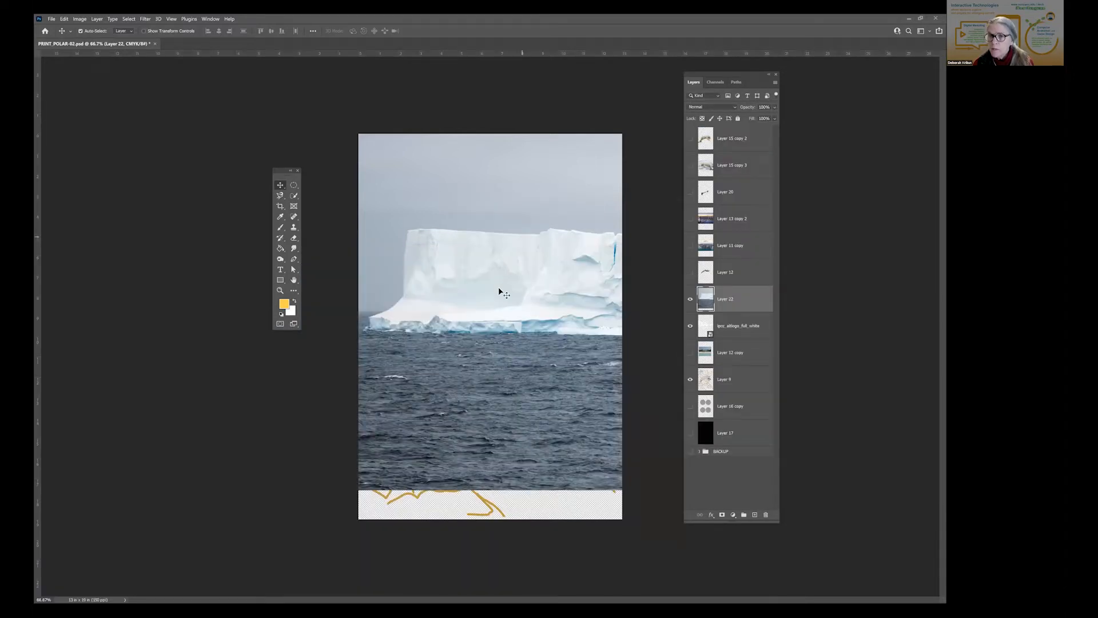
- Reposition the iceberg layer so the ice spans the poster's width and the water reaches its bottom edge
key("ctrl+z")
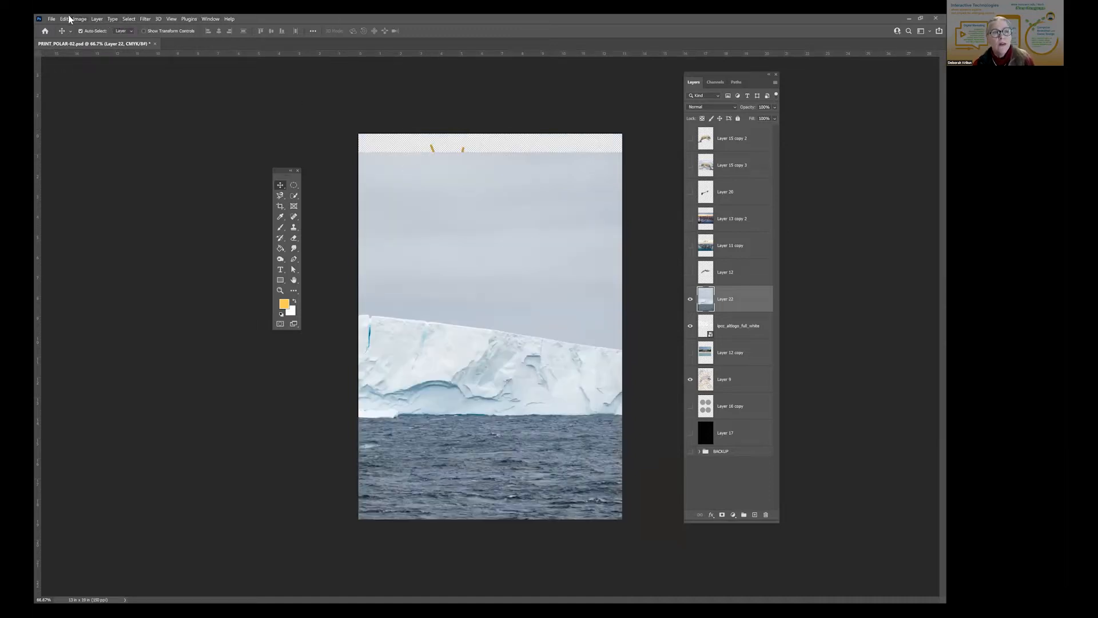
left_click(51, 19)
key("Escape")
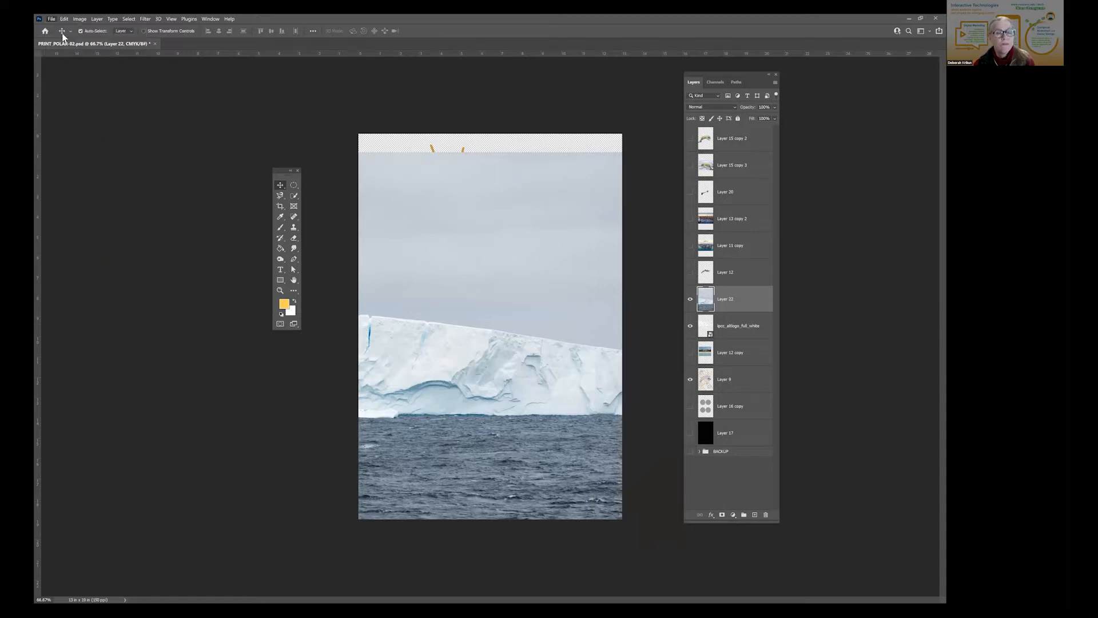
- Open the Polar_Bear_Adf image and convert its locked Background into a regular layer named Layer 0
key("ctrl+o")
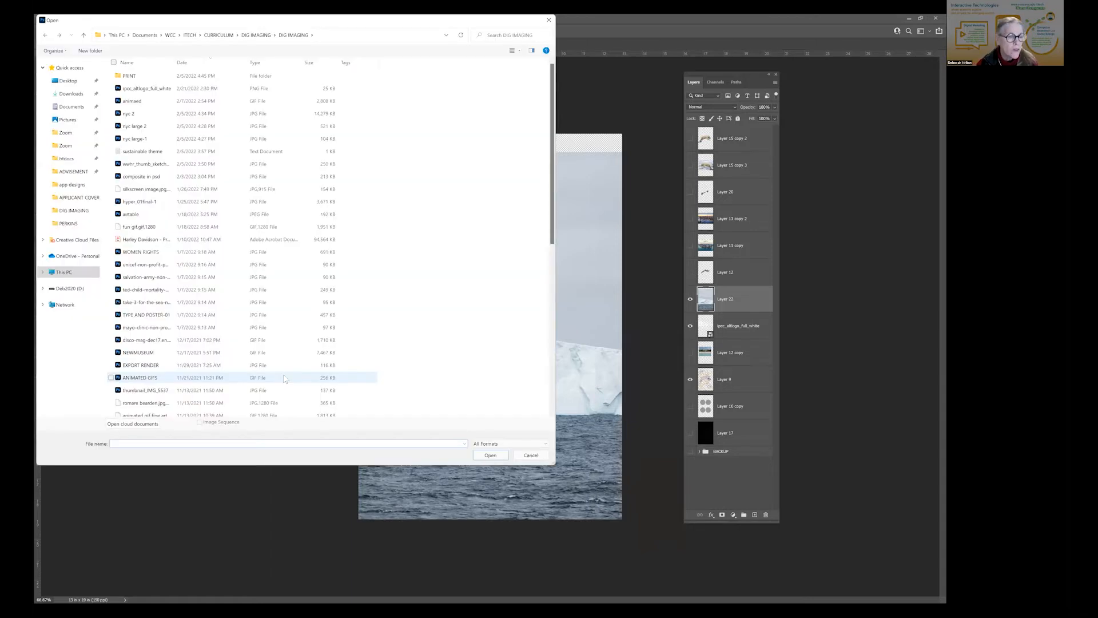
scroll(285, 378, "down", 8)
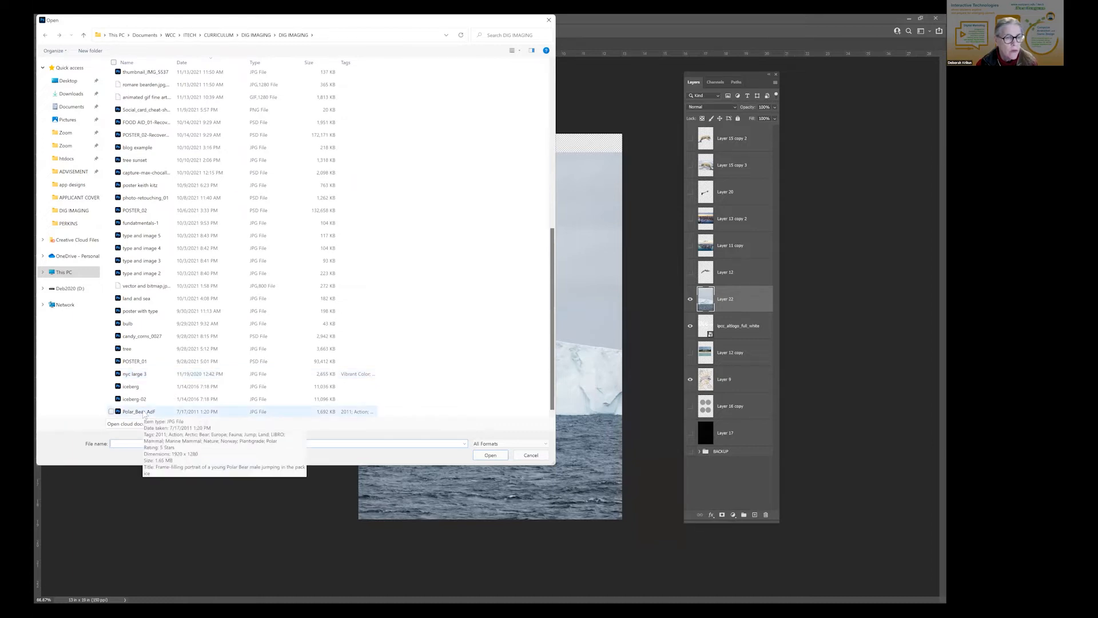
left_click(144, 413)
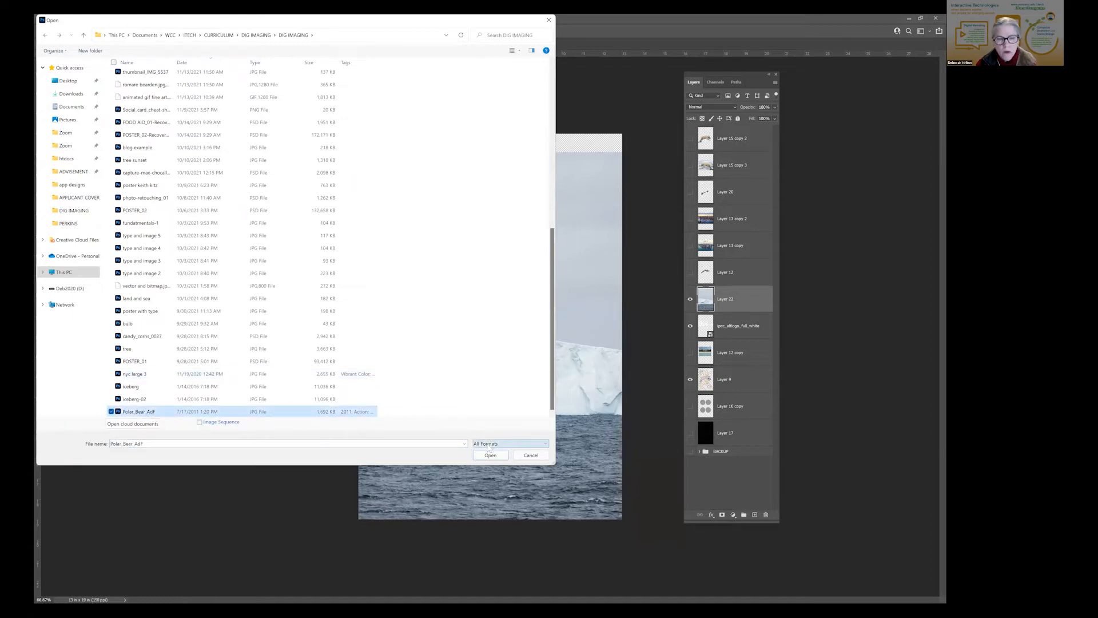
left_click(490, 456)
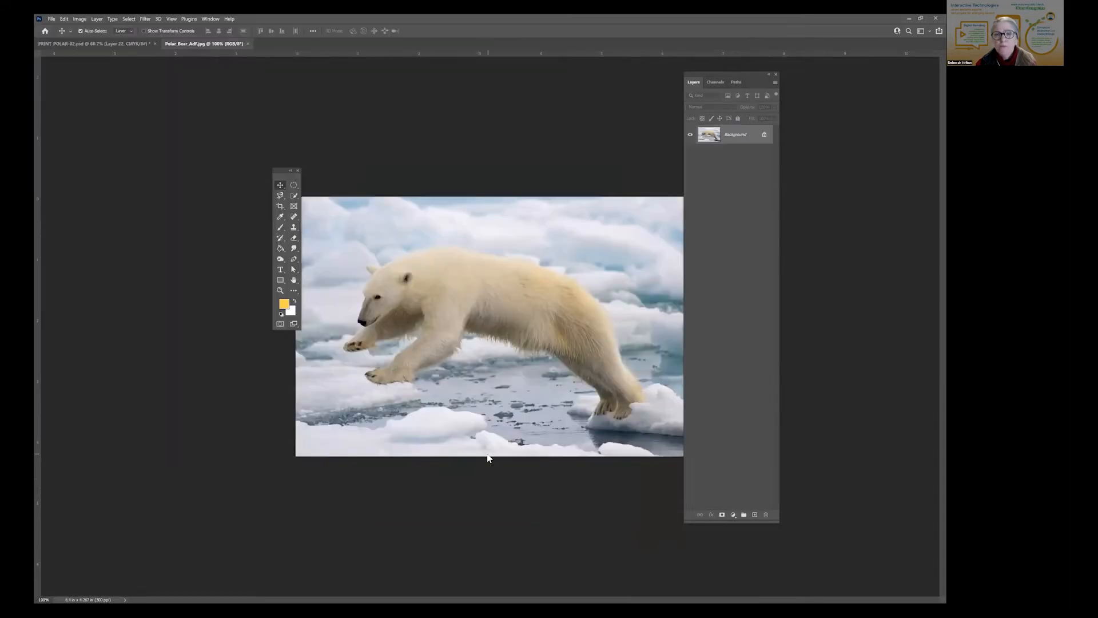
double_click(736, 135)
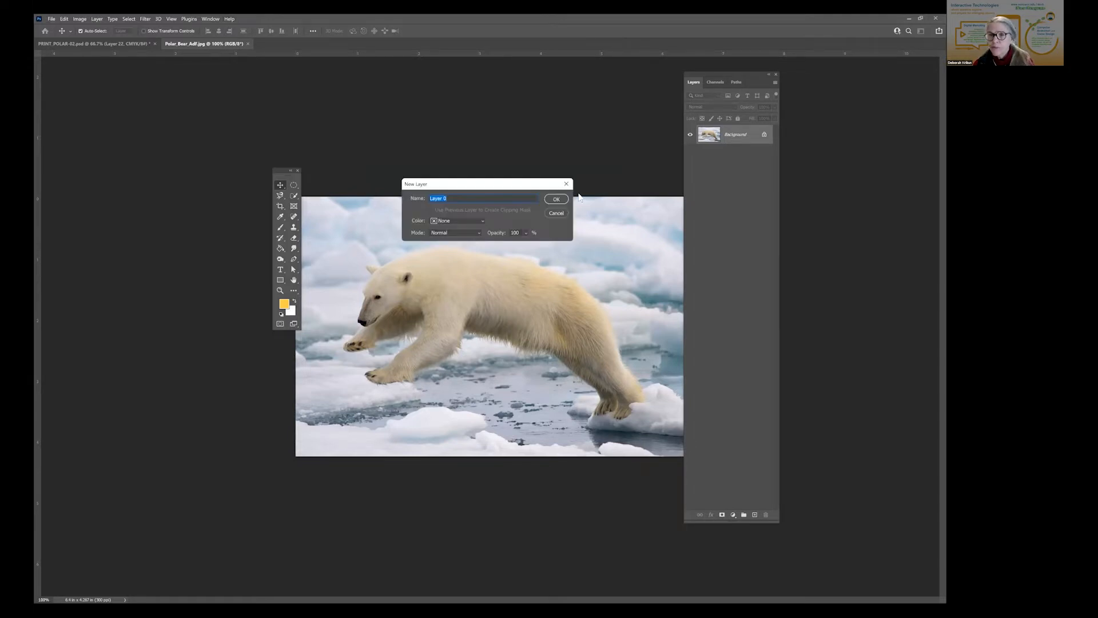
left_click(557, 199)
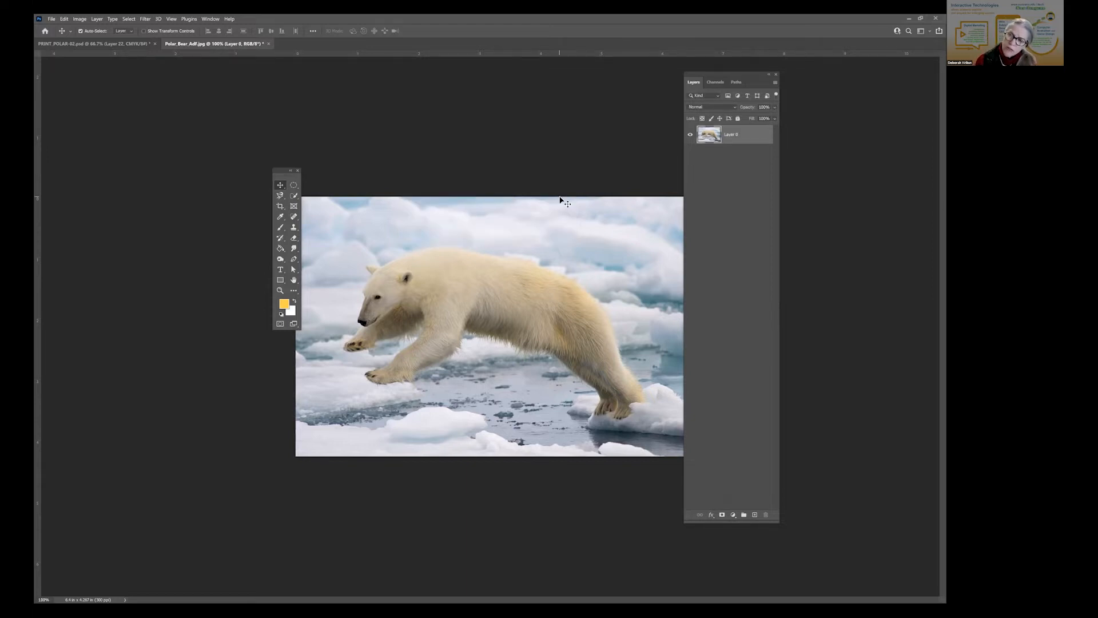
- Return to the poster document and hide the iceberg layer so the sketch shows
left_click(89, 44)
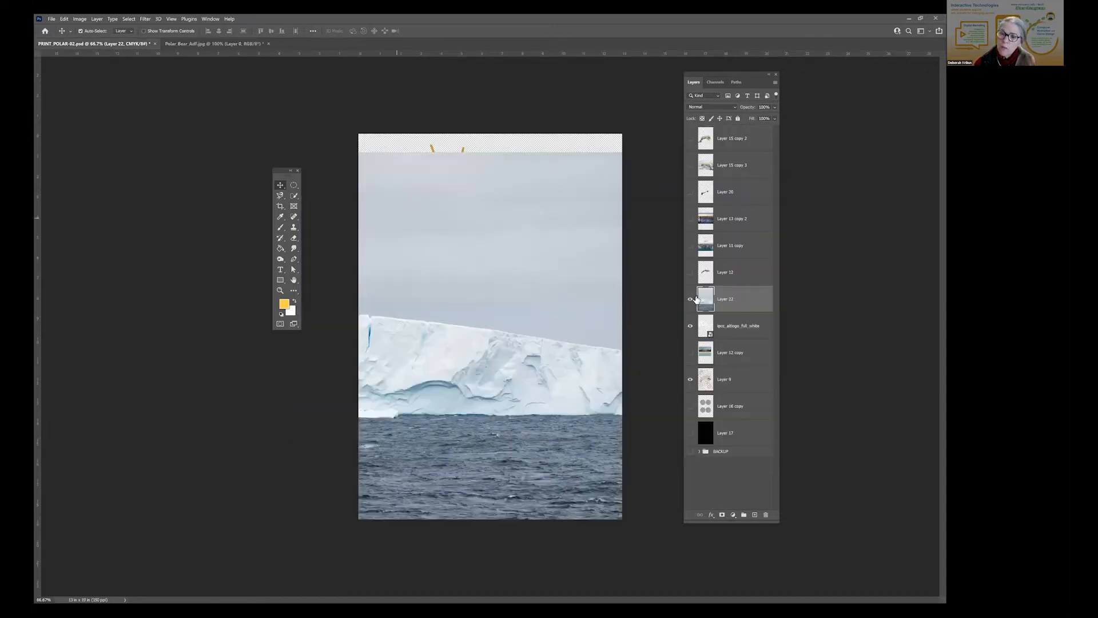
left_click(690, 305)
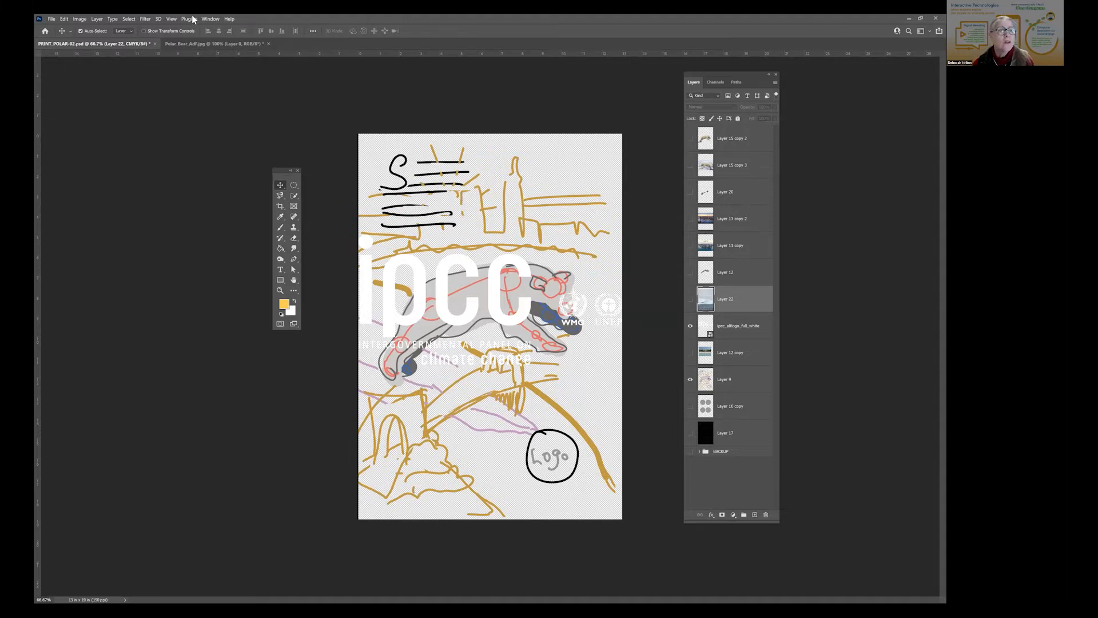
- Examine the resolution and color mode options for a new document without creating one
left_click(51, 20)
left_click(58, 33)
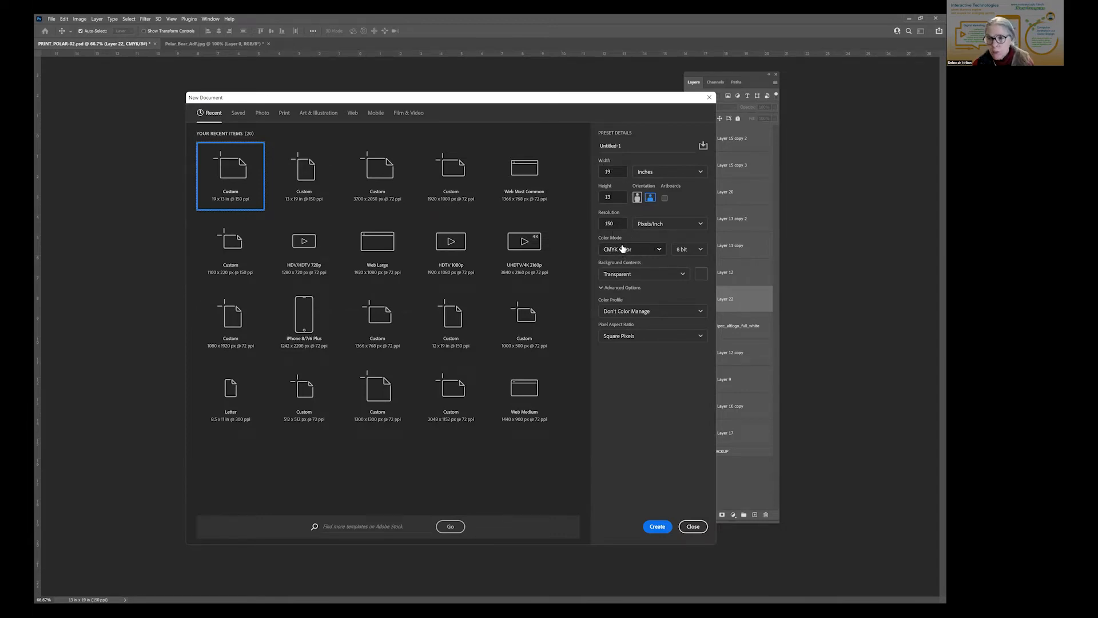
left_click(655, 250)
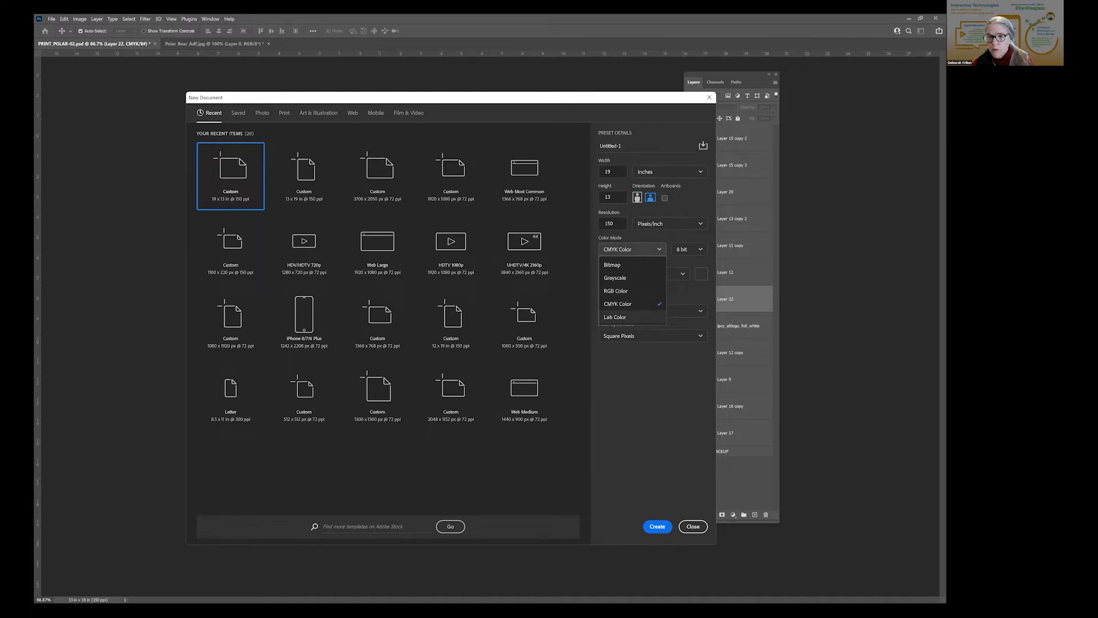
key("Escape")
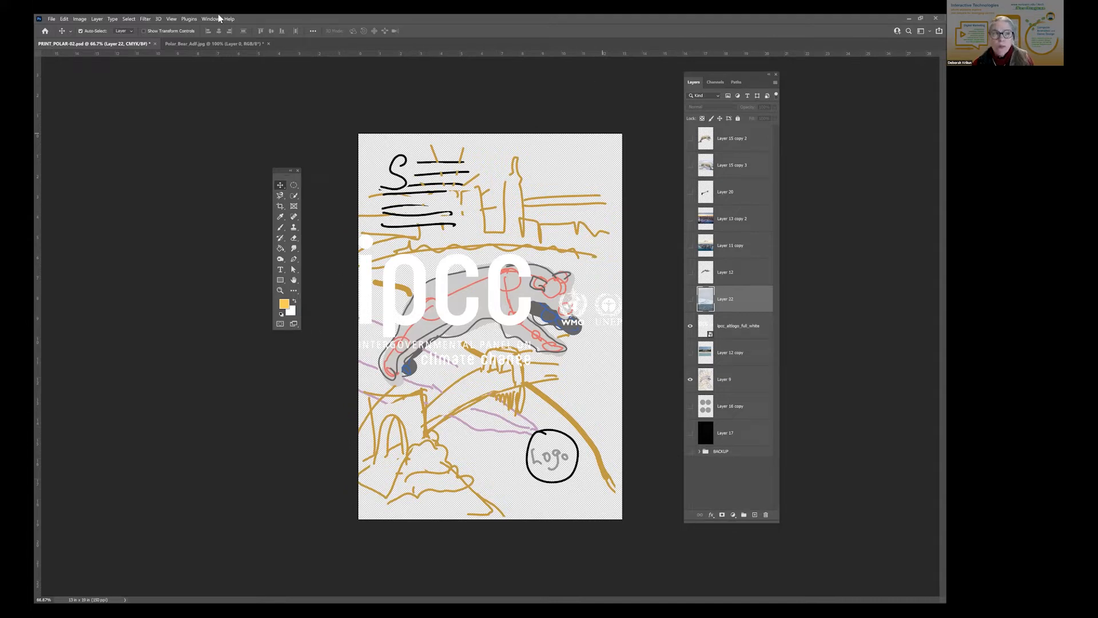
- Set the polar bear image's resolution to 150 pixels/inch without resampling
left_click(198, 44)
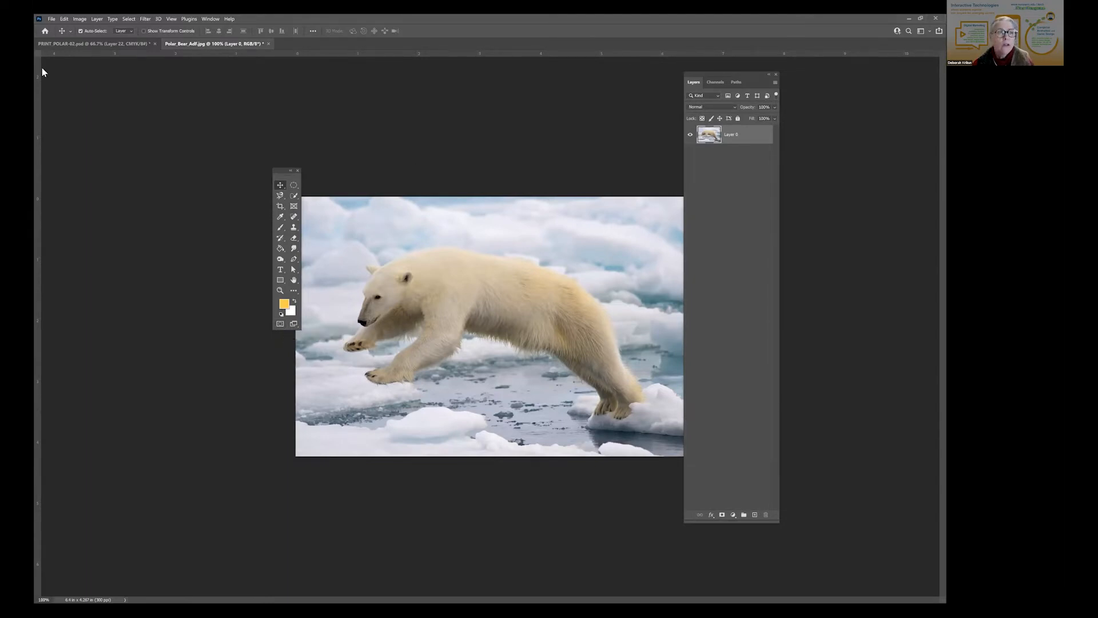
left_click(80, 19)
left_click(96, 72)
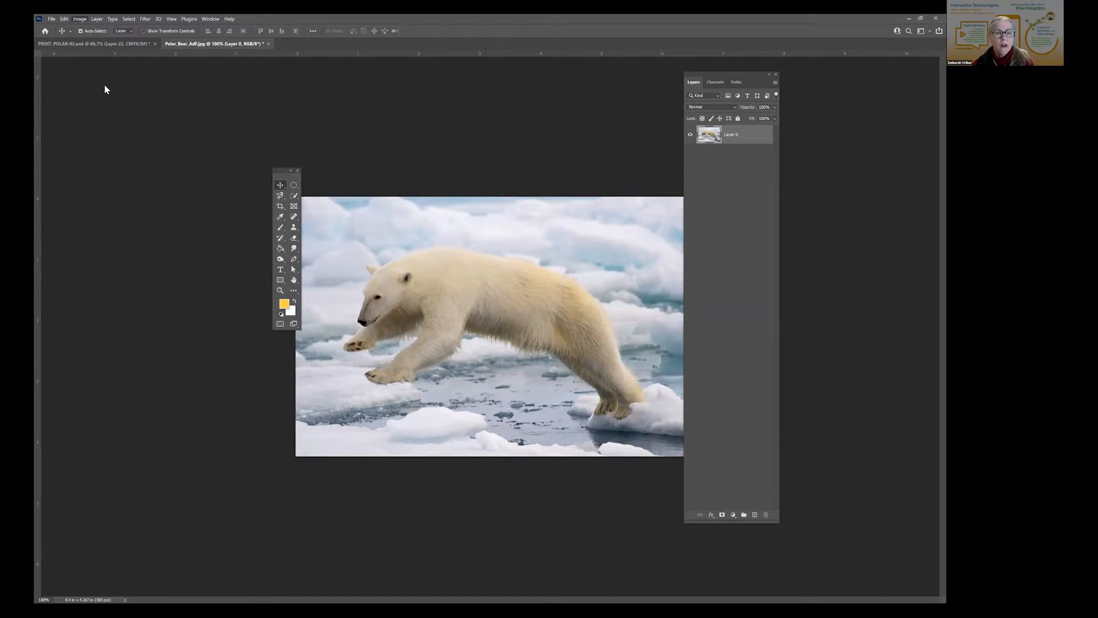
left_click_drag(504, 256, 447, 255)
type("150")
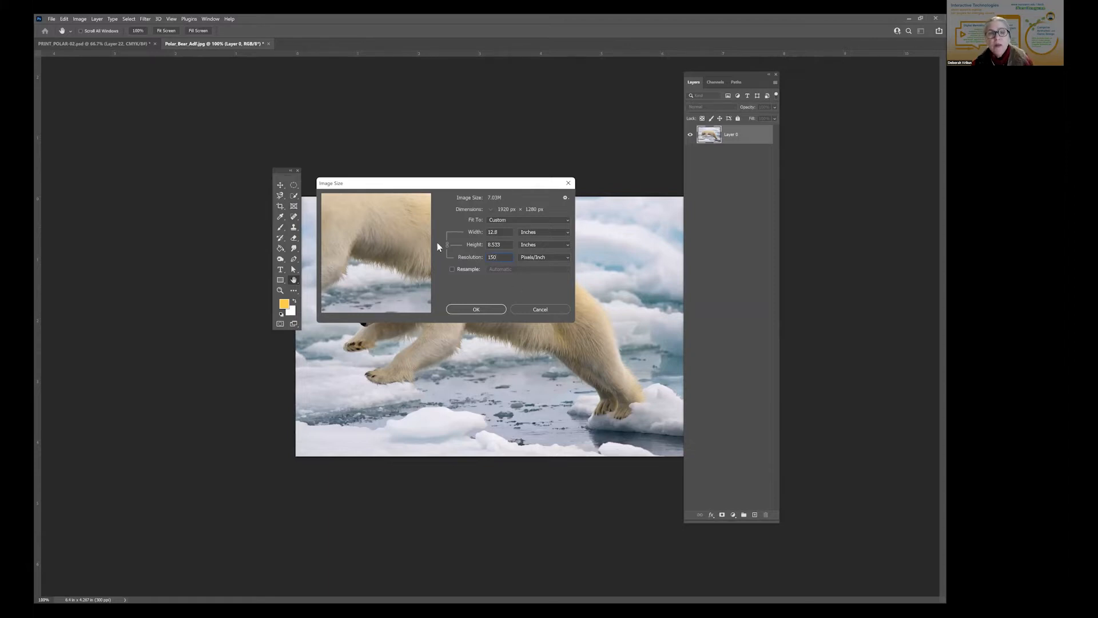
left_click(472, 310)
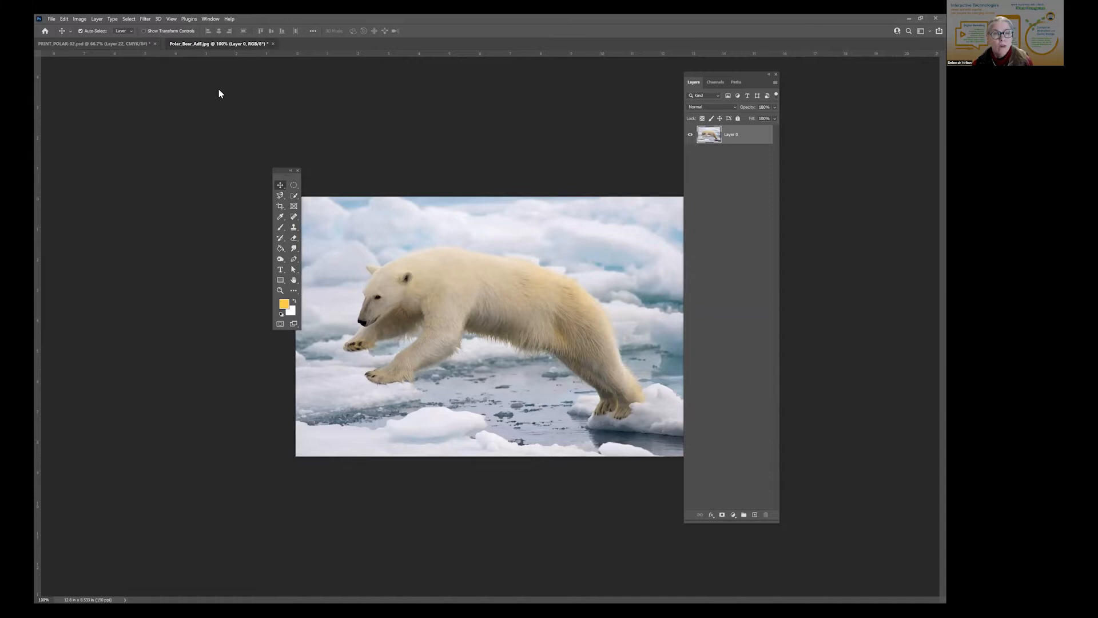
- Float the polar bear document in its own window and copy its image into the poster as a new layer
left_click_drag(188, 44, 545, 235)
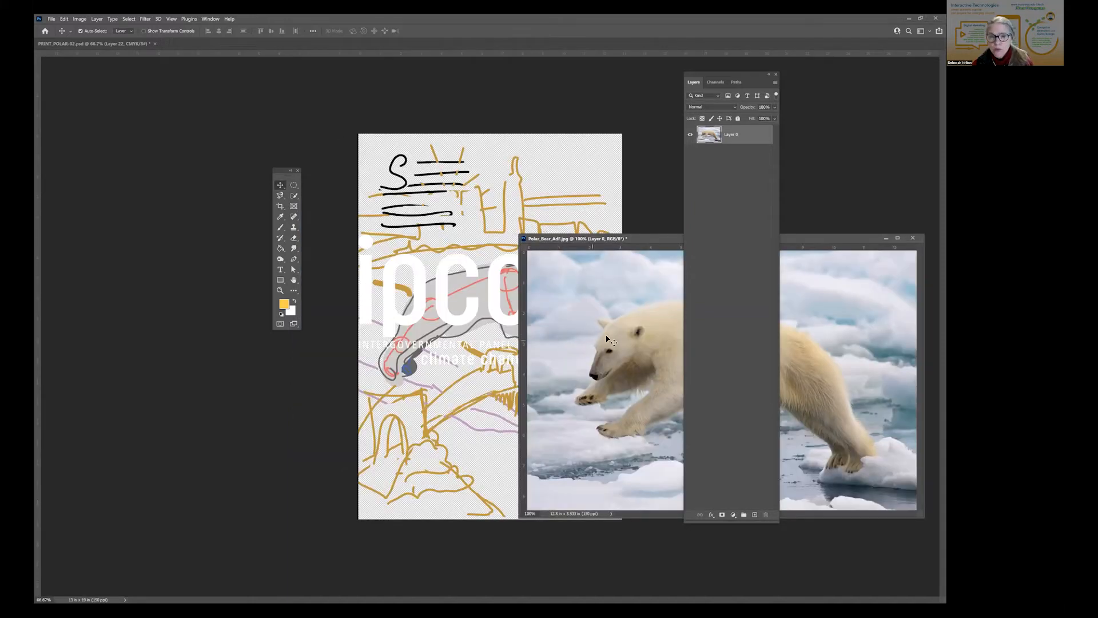
left_click_drag(619, 342, 453, 217)
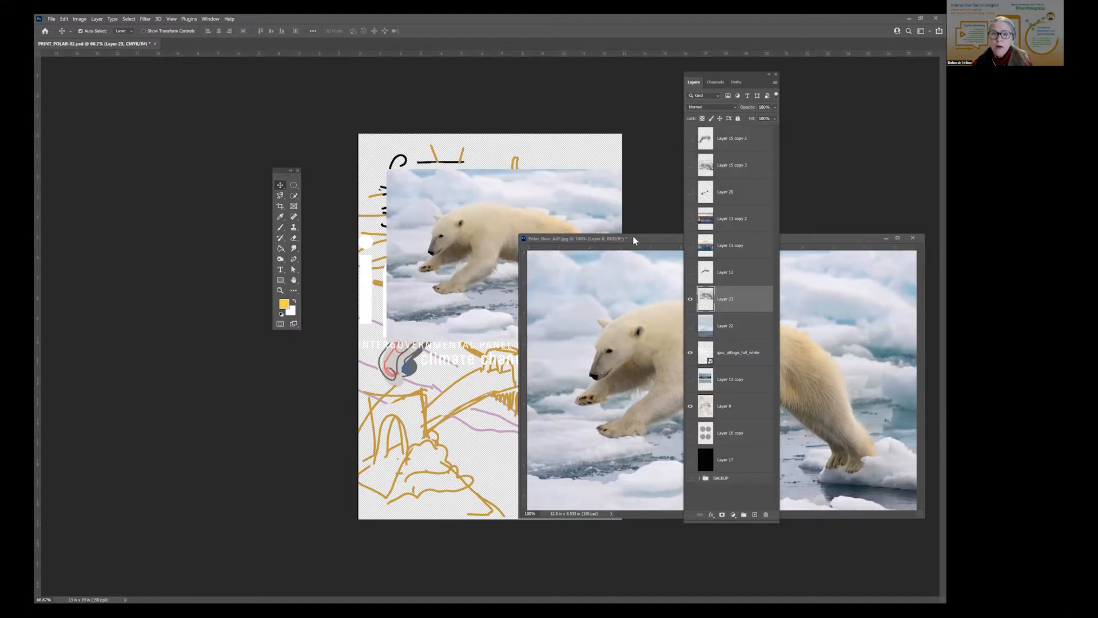
- Close the floating polar bear document without saving and move the bear layer over the sketched bear in the poster's middle
left_click_drag(632, 236, 284, 250)
left_click(565, 250)
left_click(527, 240)
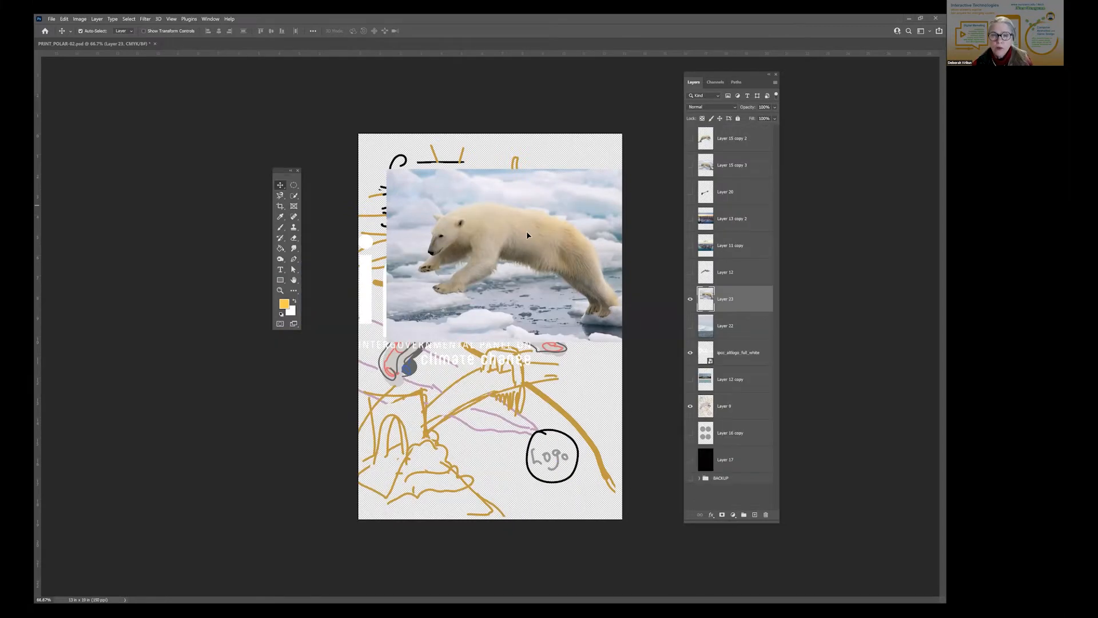
left_click_drag(443, 189, 418, 242)
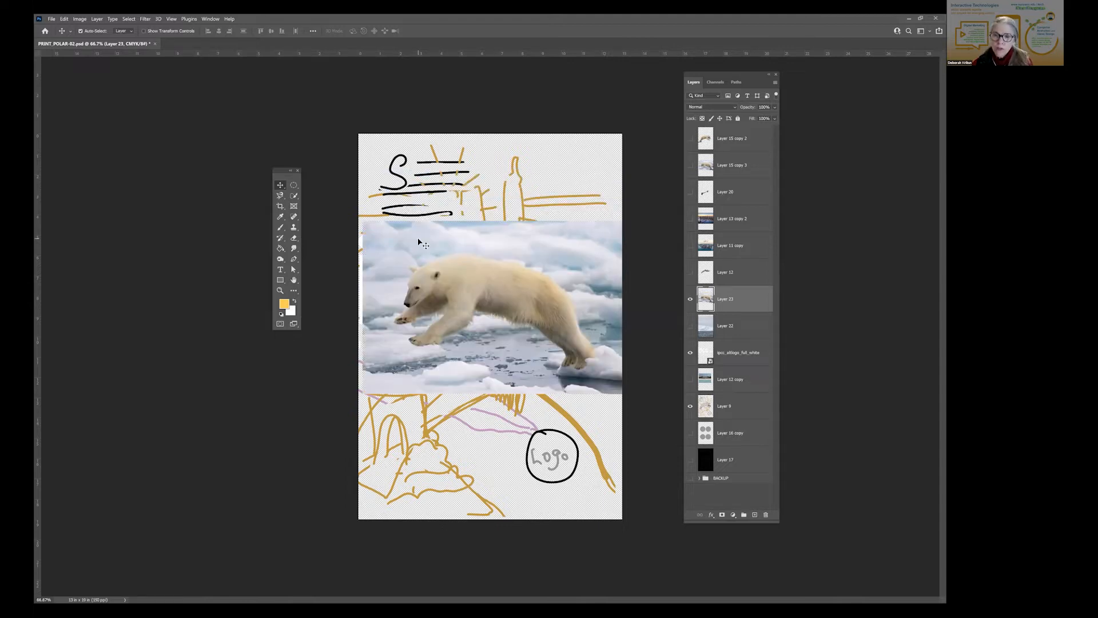
- Check the poster's dimensions and resolution in Image Size with resampling switched off, without applying any changes
left_click(79, 21)
left_click(94, 72)
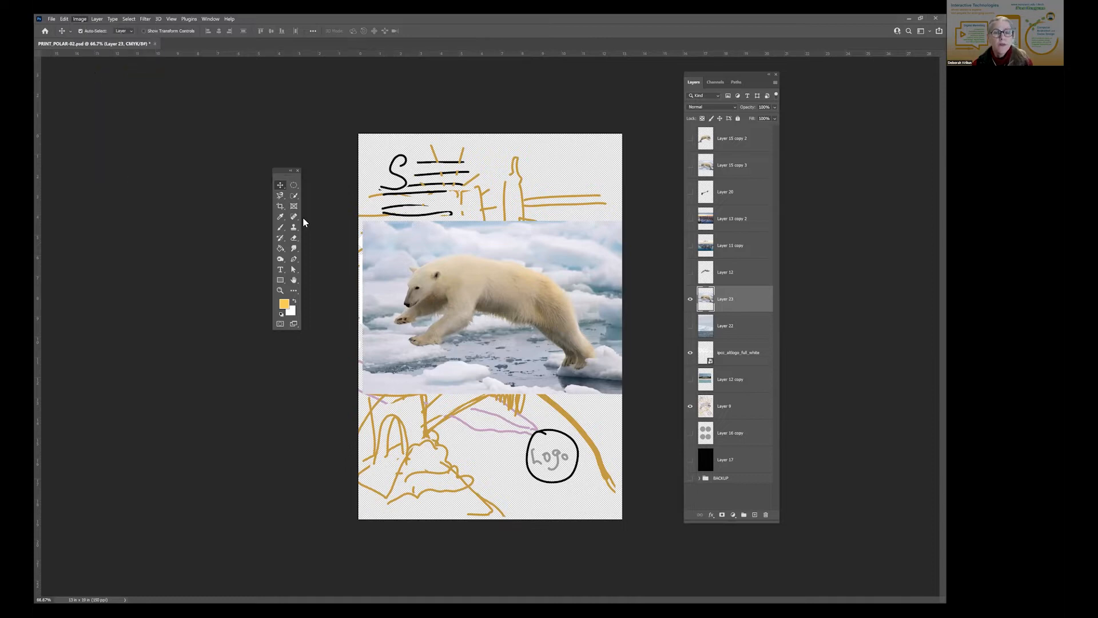
left_click(452, 269)
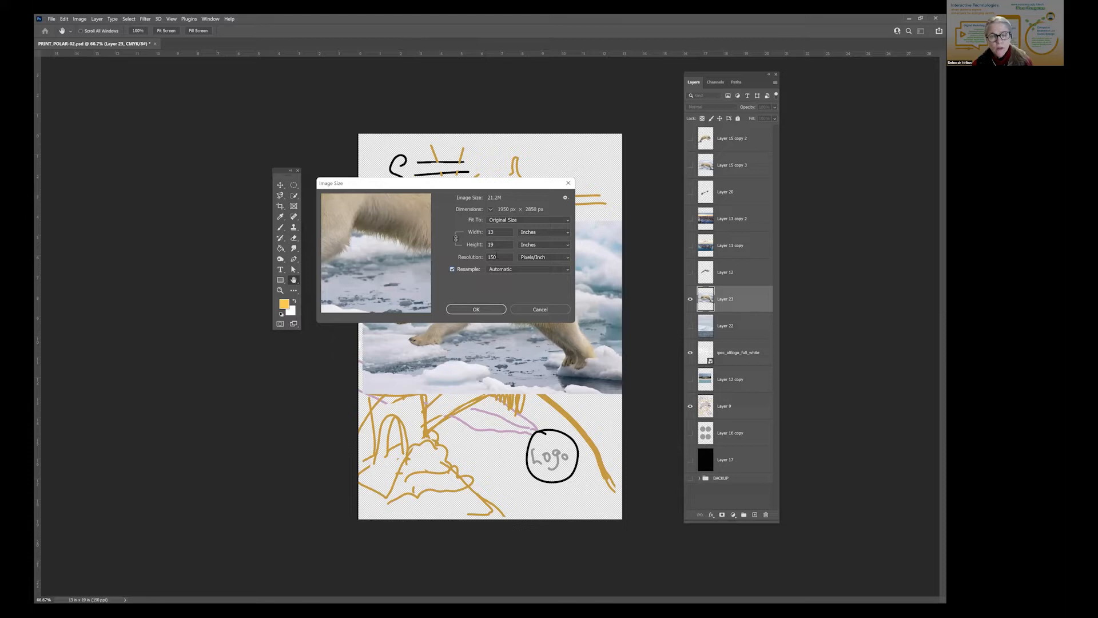
left_click(451, 269)
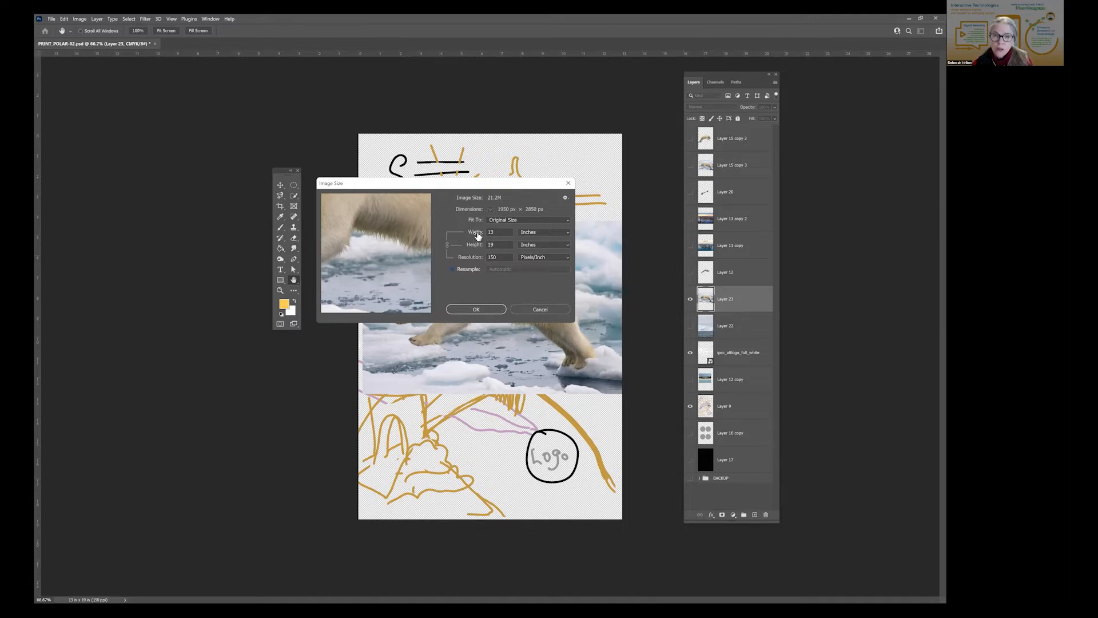
left_click(538, 309)
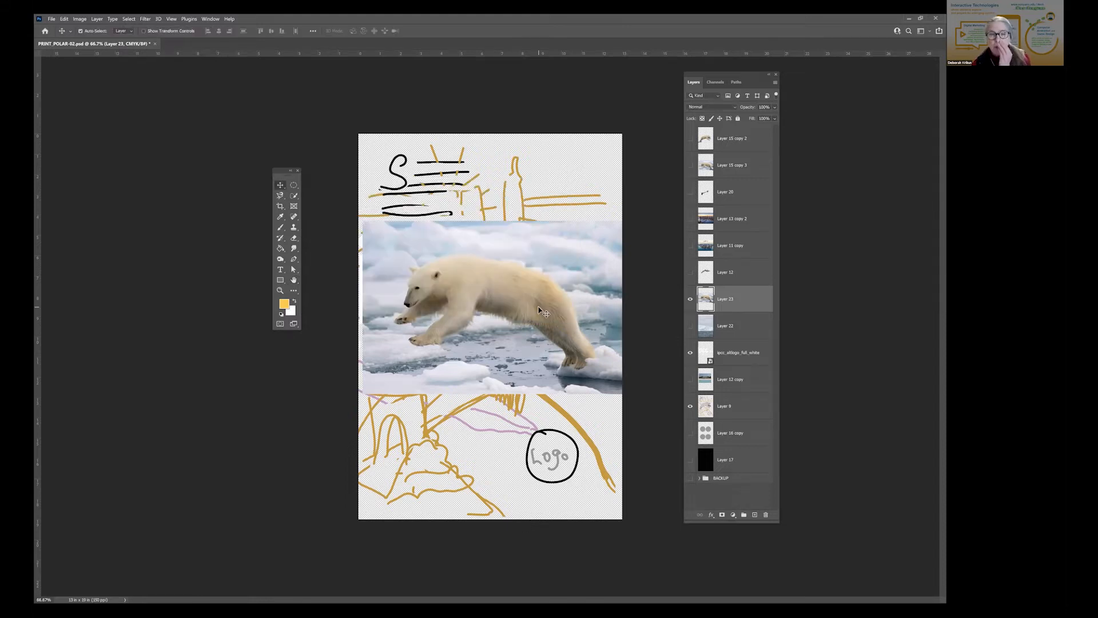
- Show the two city skyline layers and stack Layer 11 copy above the dusk skyline layer
left_click(690, 219)
left_click(691, 246)
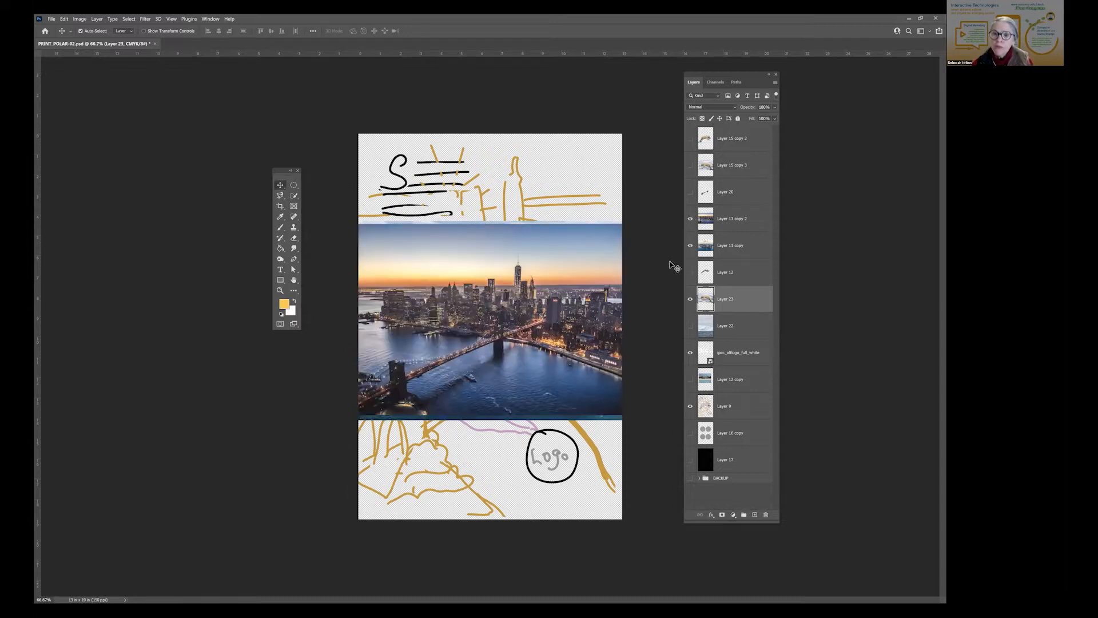
left_click_drag(735, 254, 734, 213)
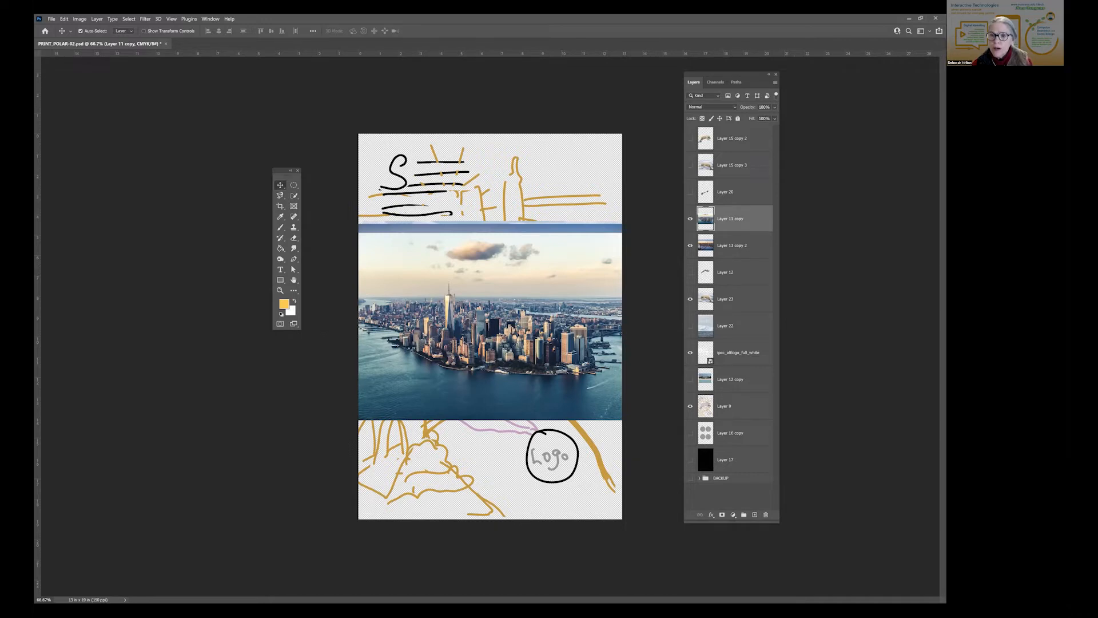
key("ctrl+z")
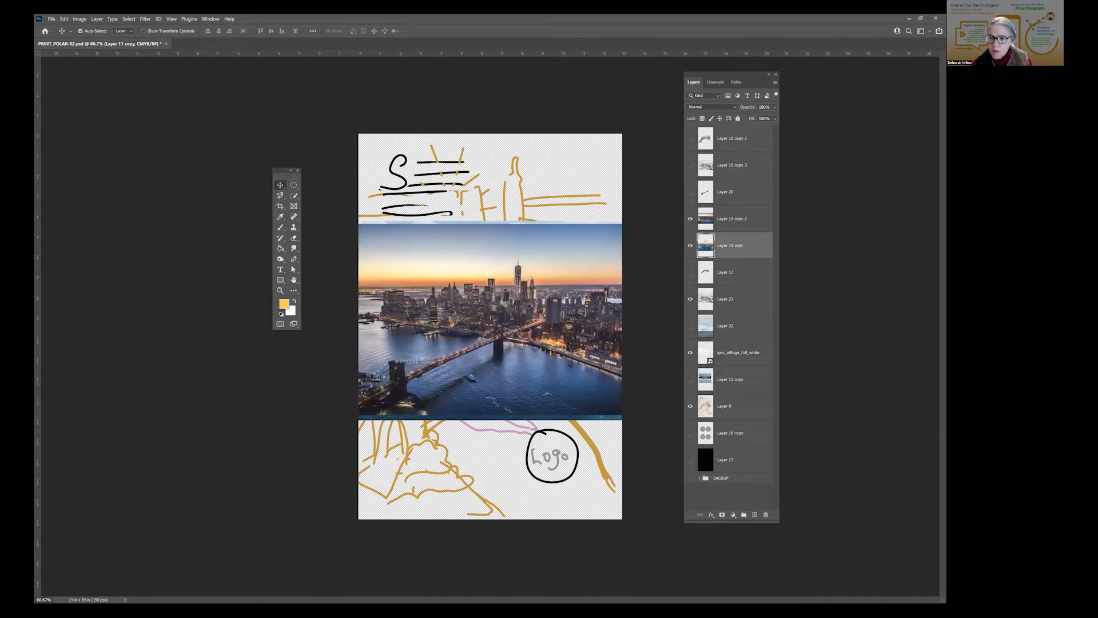
left_click_drag(735, 251, 736, 214)
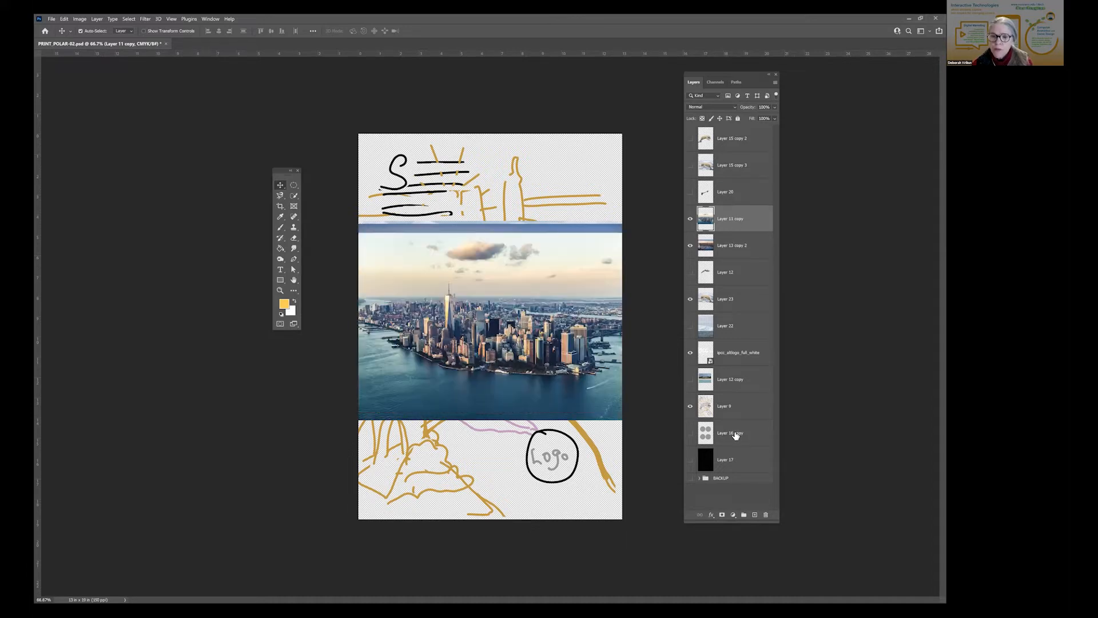
- Move the gray circles layer above Layer 11 copy and make it visible
left_click_drag(736, 436, 686, 205)
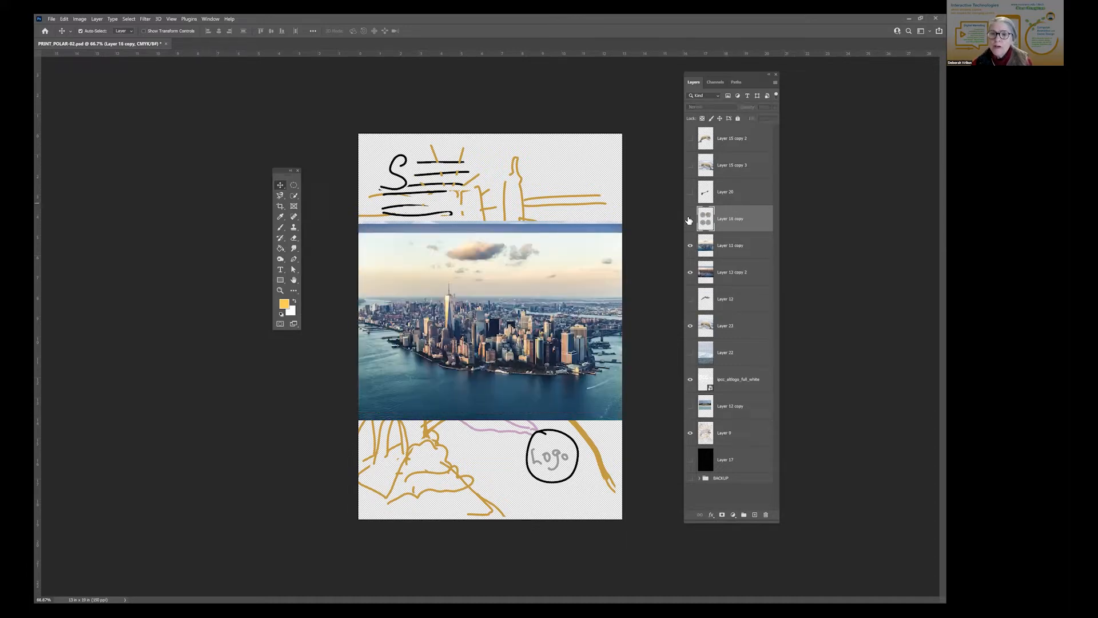
left_click(690, 221)
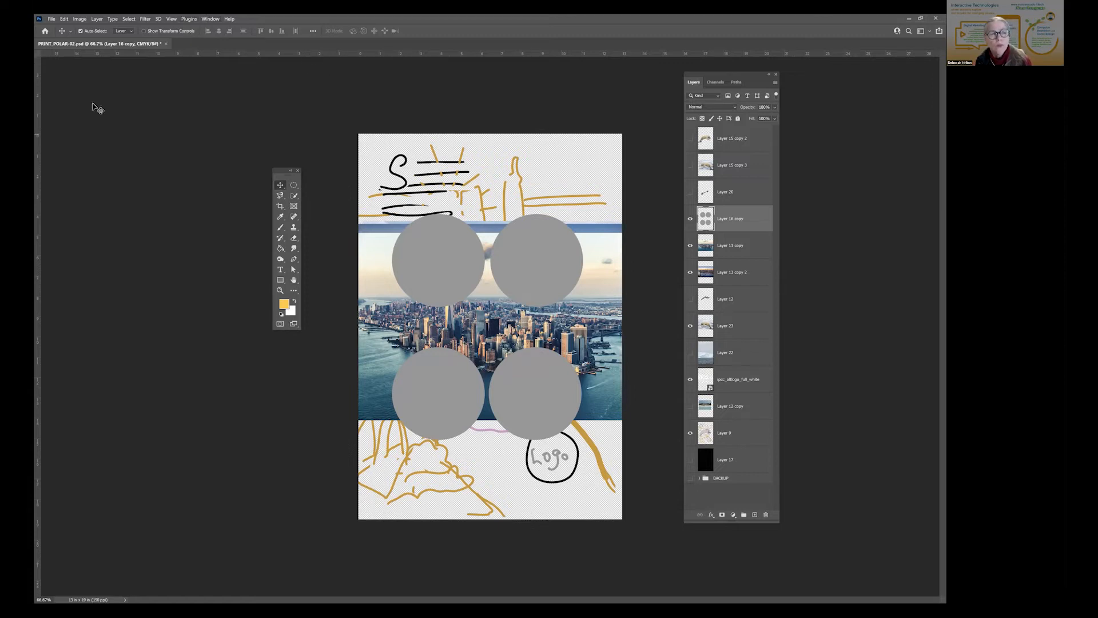
- Display the document's guides over the poster
left_click(171, 19)
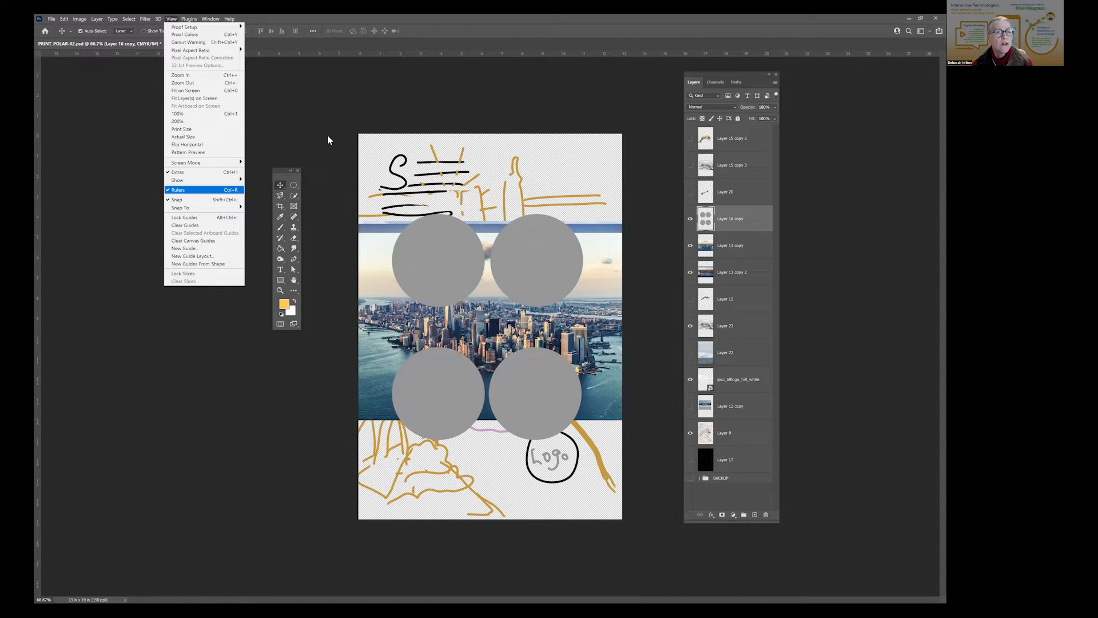
left_click(327, 52)
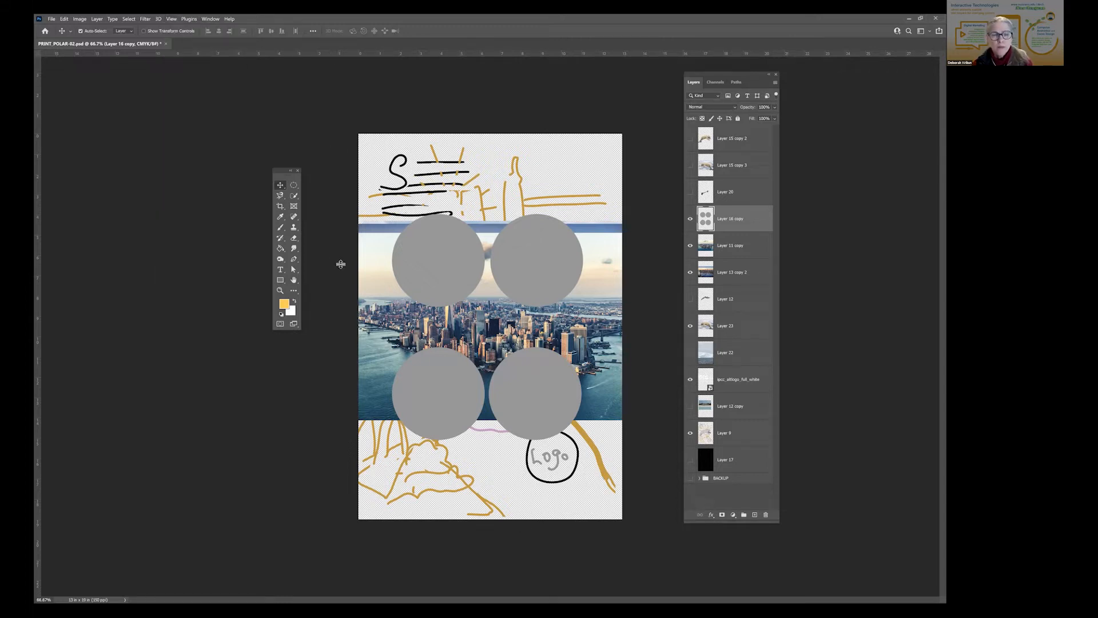
key("ctrl+;")
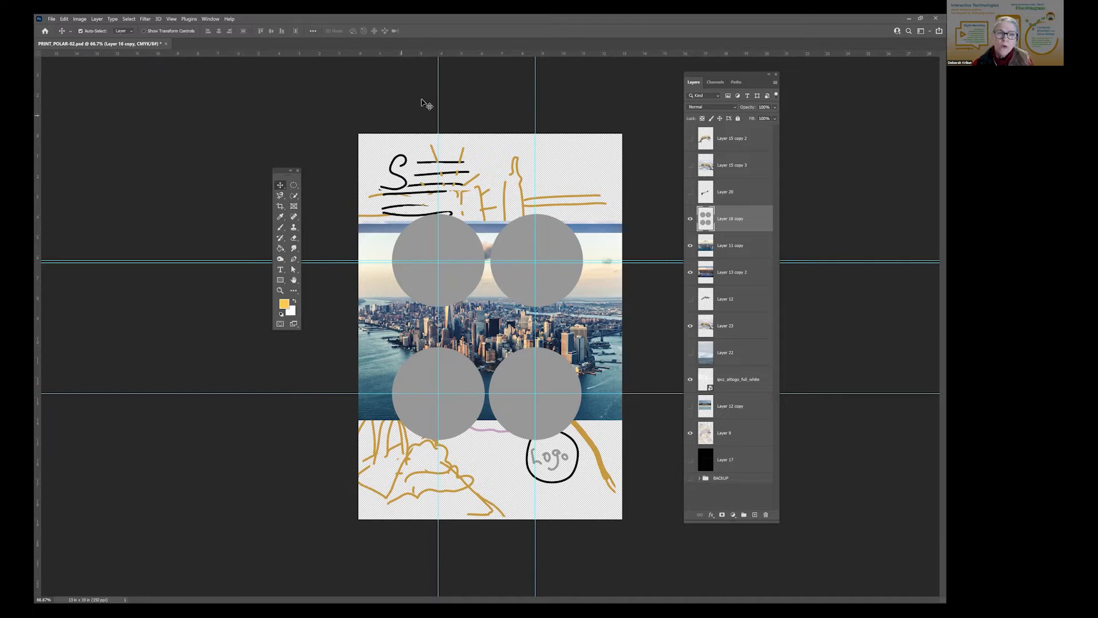
- Shift both vertical guides slightly to the right and hide the gray circles layer
left_click_drag(445, 94, 445, 94)
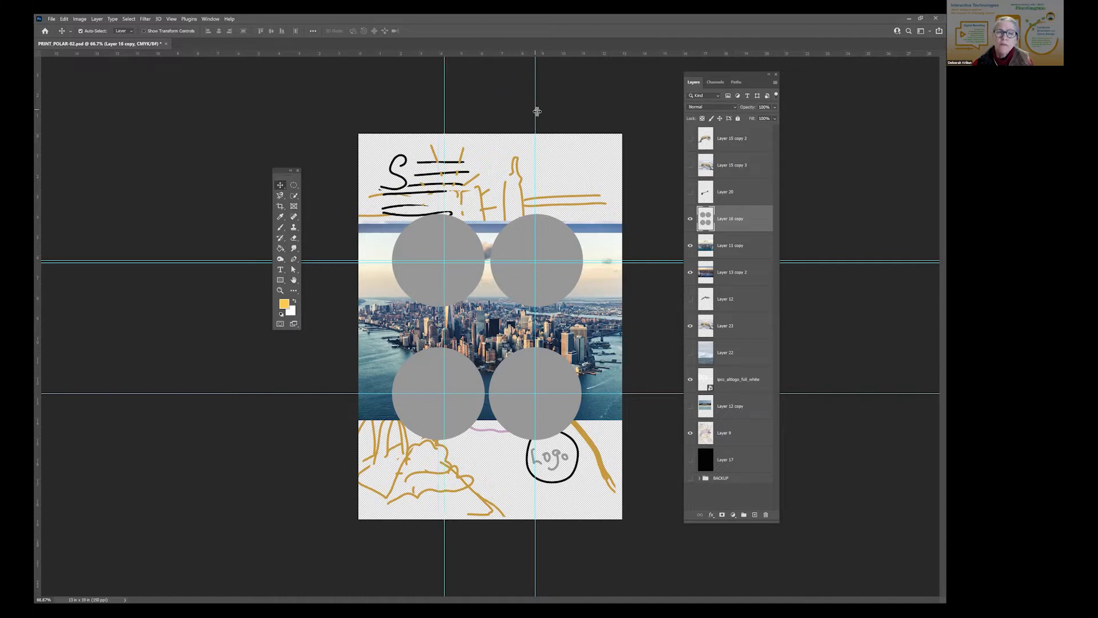
left_click_drag(537, 111, 539, 177)
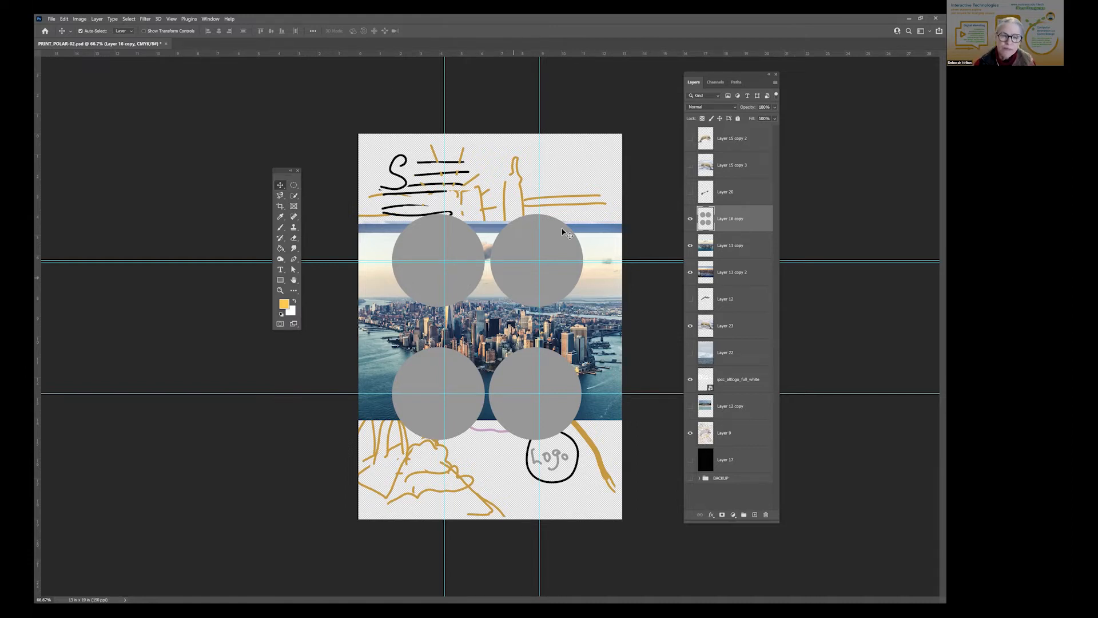
left_click(690, 222)
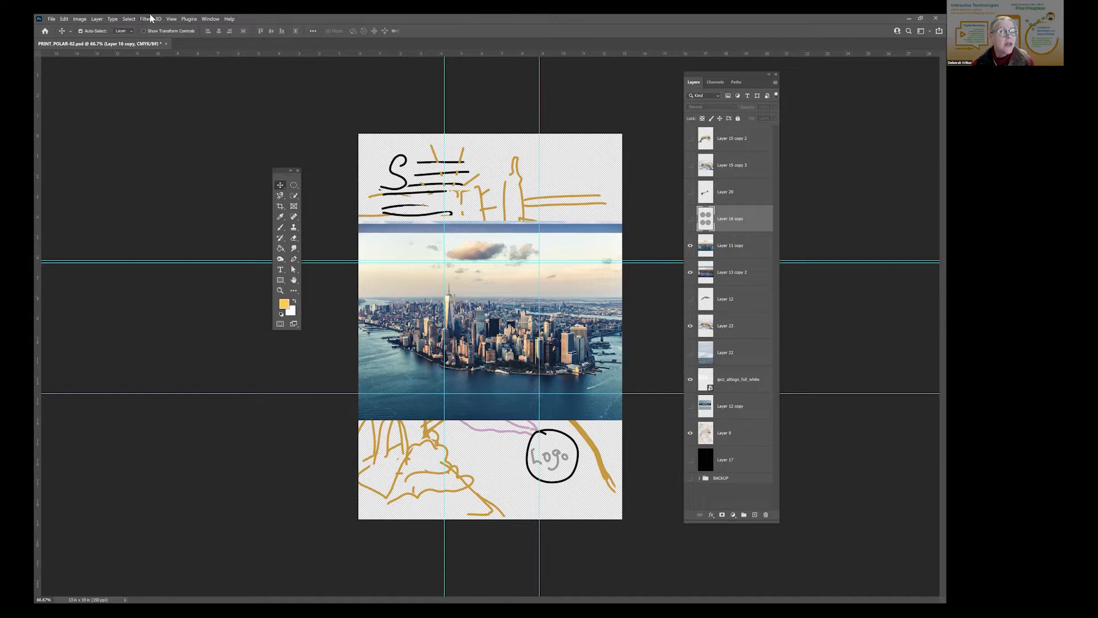
- Clear all guides from the poster document
left_click(171, 19)
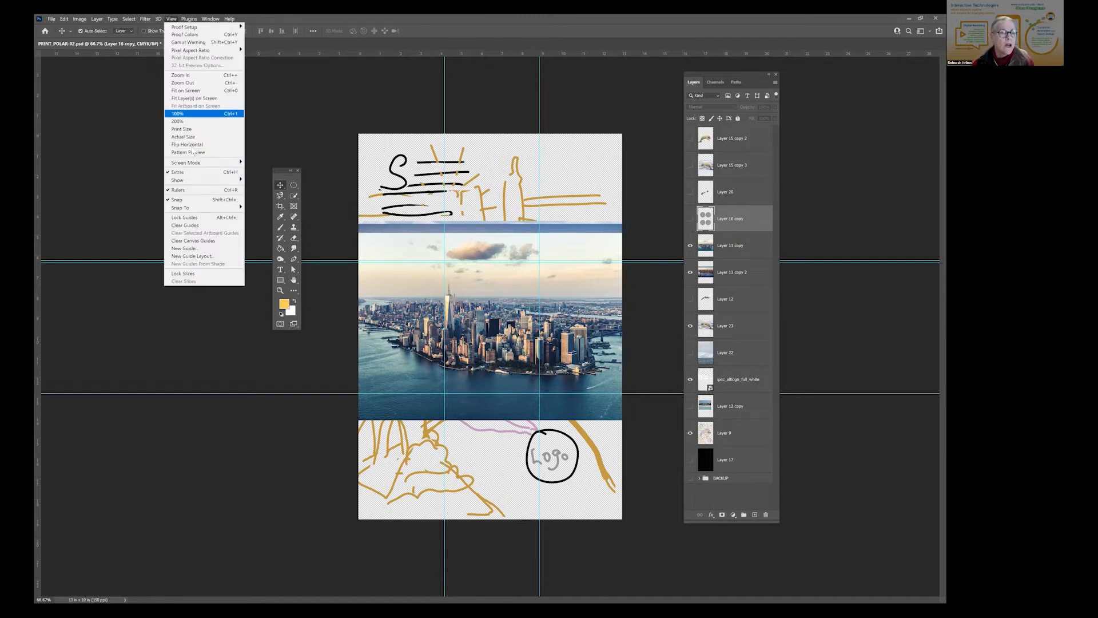
left_click(197, 229)
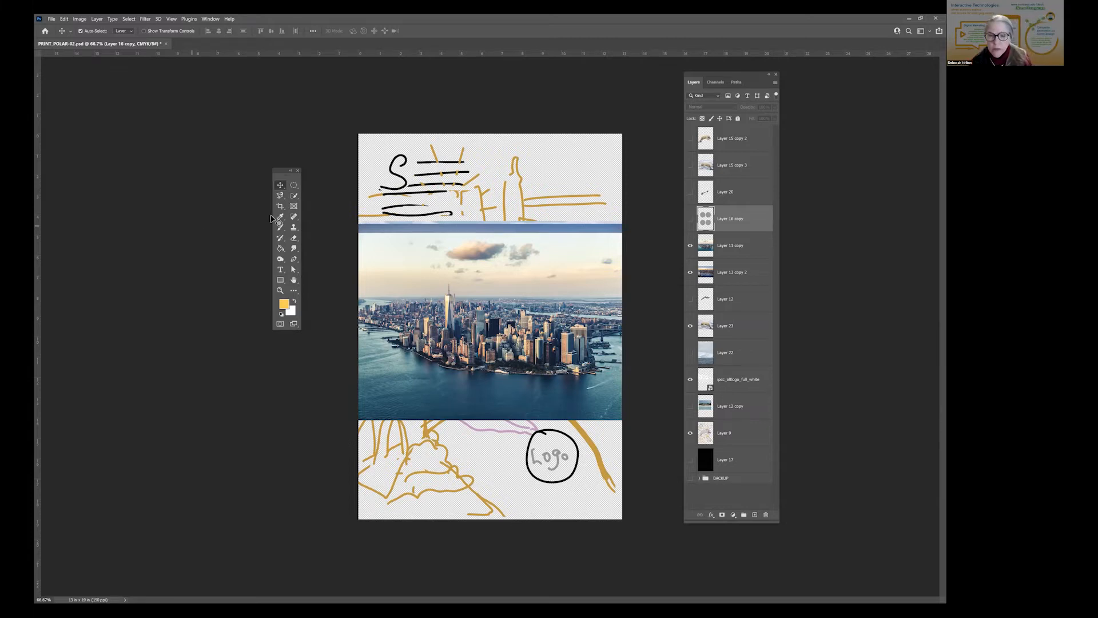
- Show the whale skeleton layer, Layer 12 copy, stack it above the gray circles layer and shift the image slightly toward the poster's lower right
left_click(690, 406)
left_click_drag(736, 411, 735, 211)
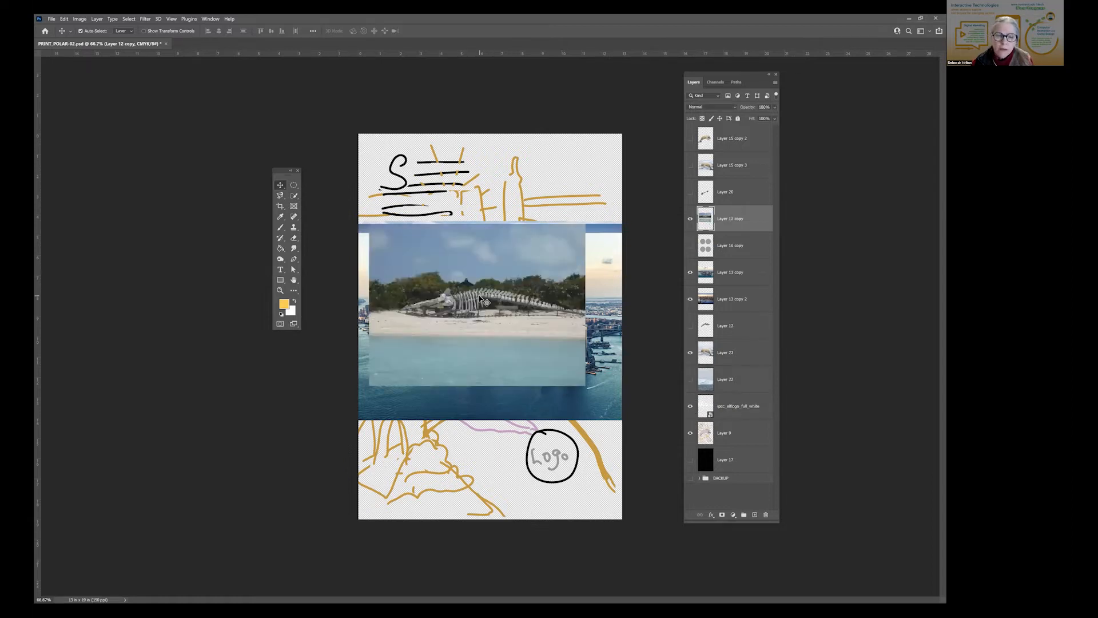
mouse_move(487, 309)
left_mouse_down()
mouse_move(485, 324)
mouse_move(496, 316)
left_mouse_up()
key("z")
left_click(496, 316)
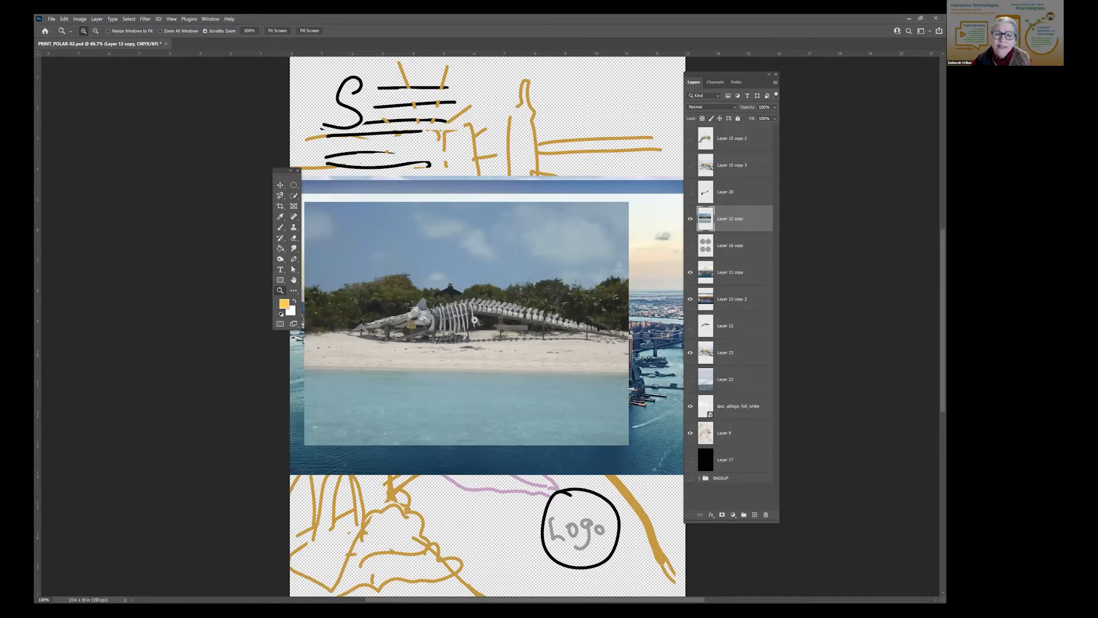
left_click(421, 310)
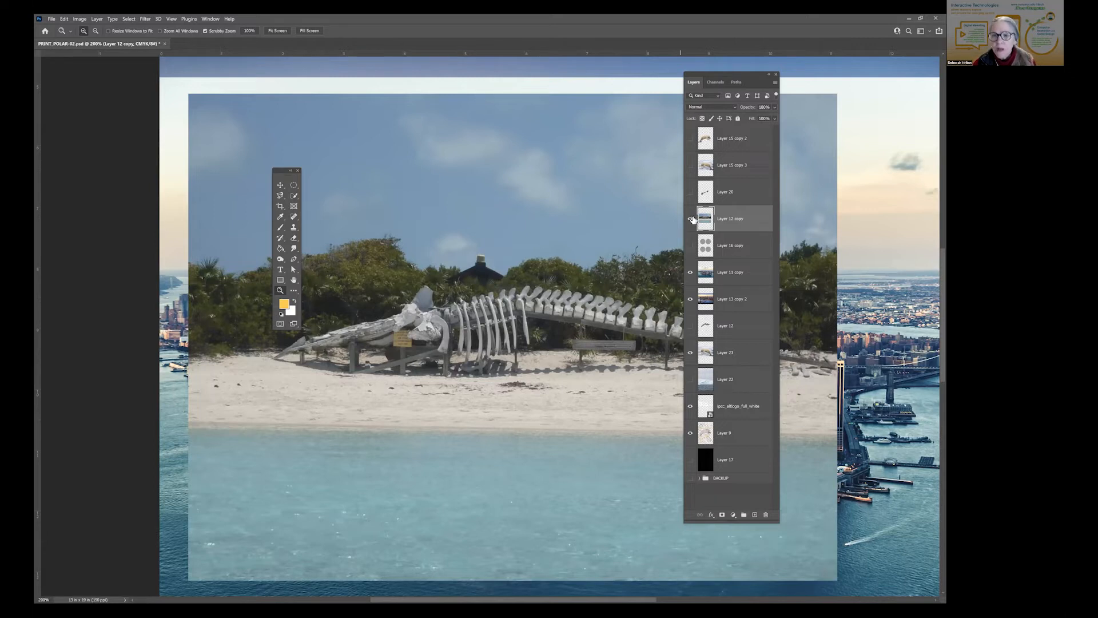
- Hide Layer 11 copy, the whale skeleton layer and the remaining layers, leaving only the dusk skyline layer shown with the whole poster in view
left_click(689, 273)
left_click(690, 218)
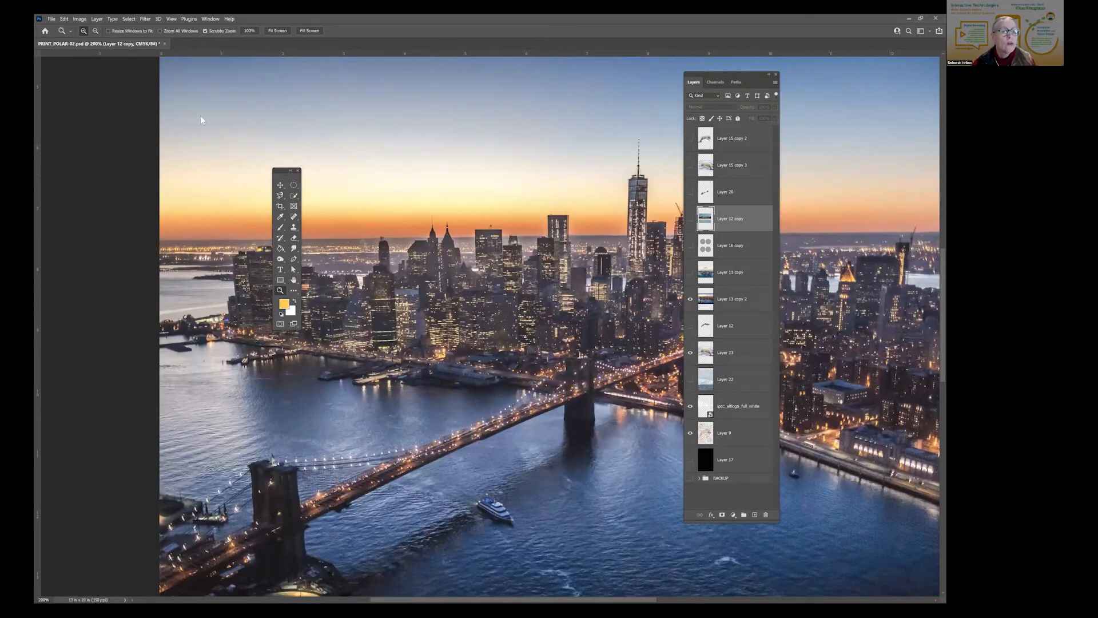
left_click(172, 19)
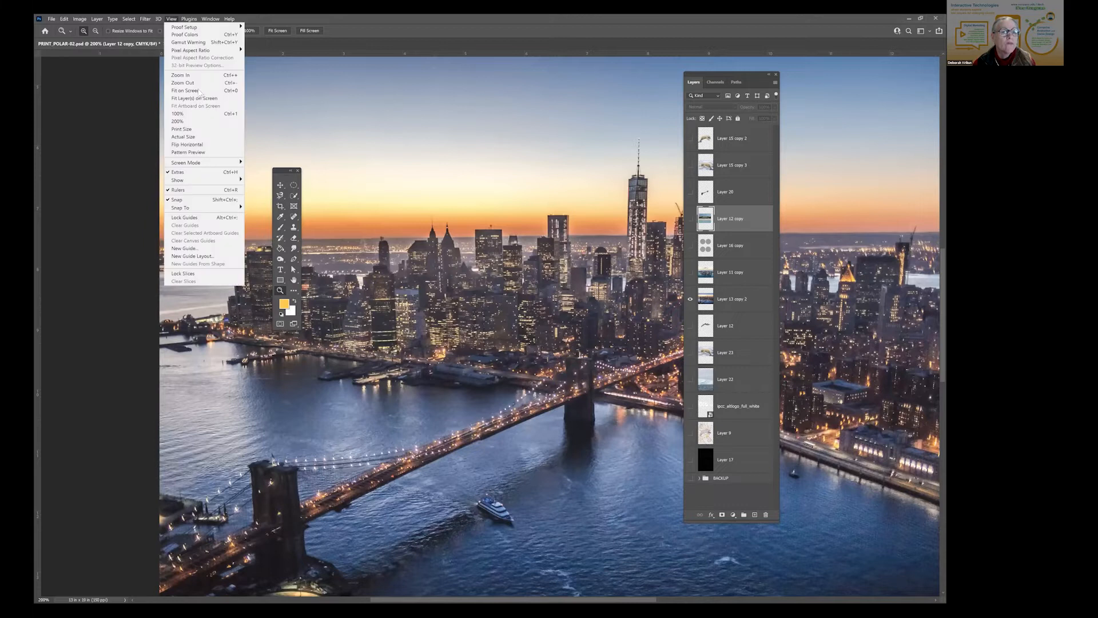
left_click(200, 90)
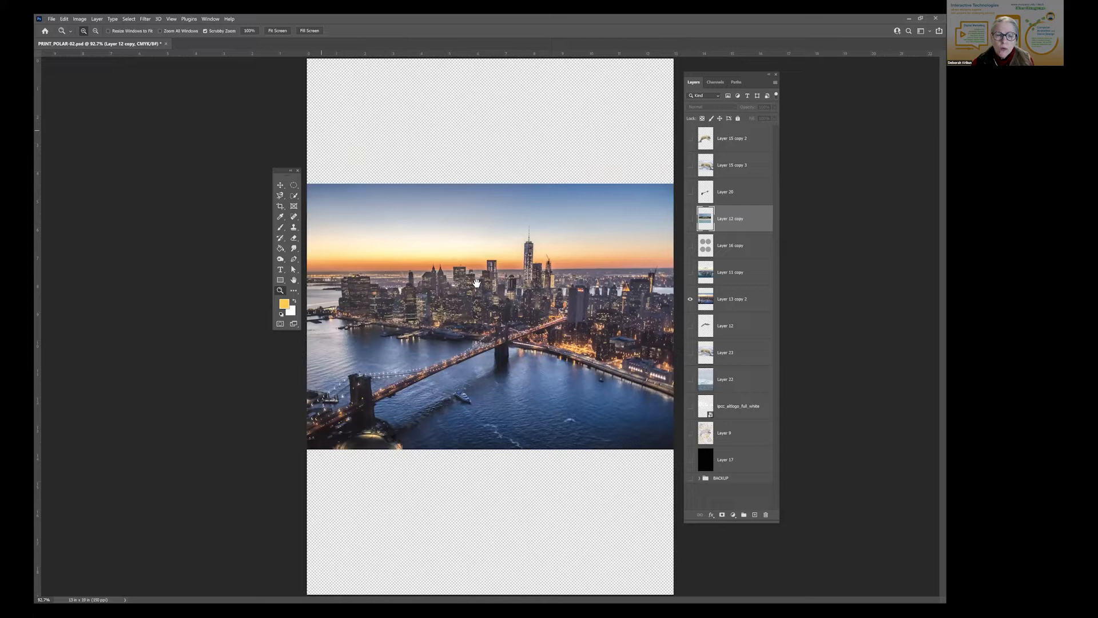
- Show the polar bear layer, Layer 15 copy 3, and center the bear image horizontally over the dusk skyline
left_click(496, 300)
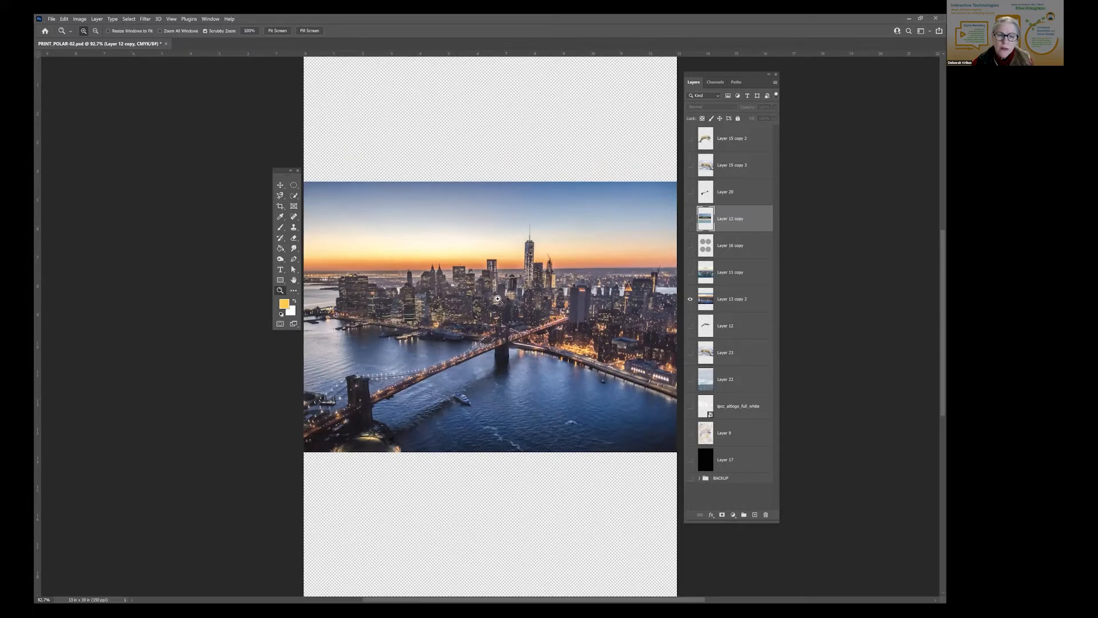
left_click(498, 299)
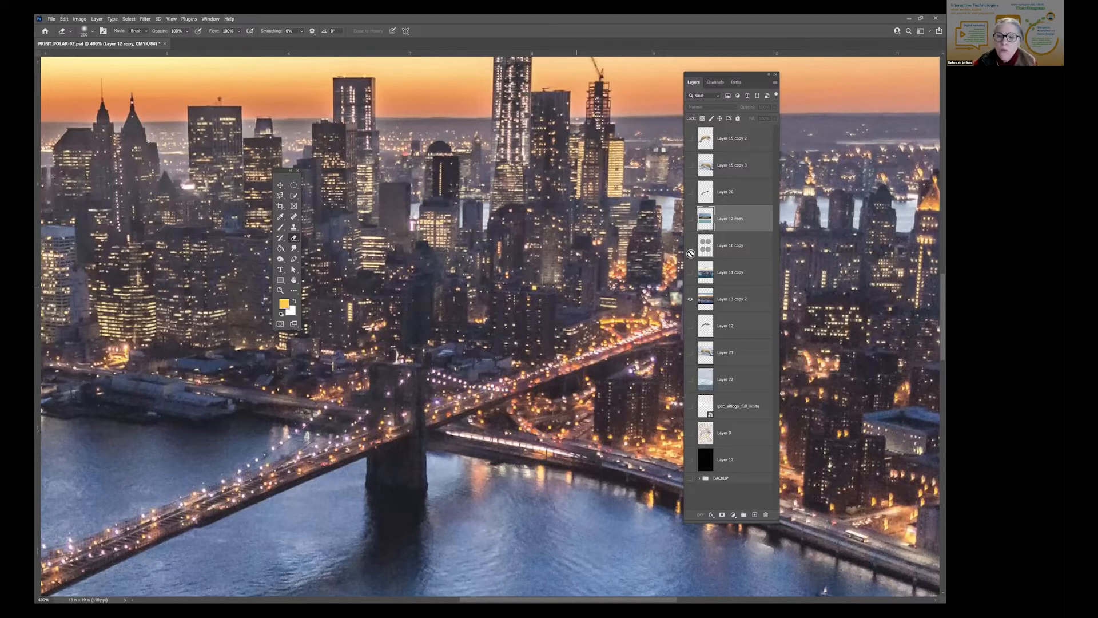
key("ctrl+0")
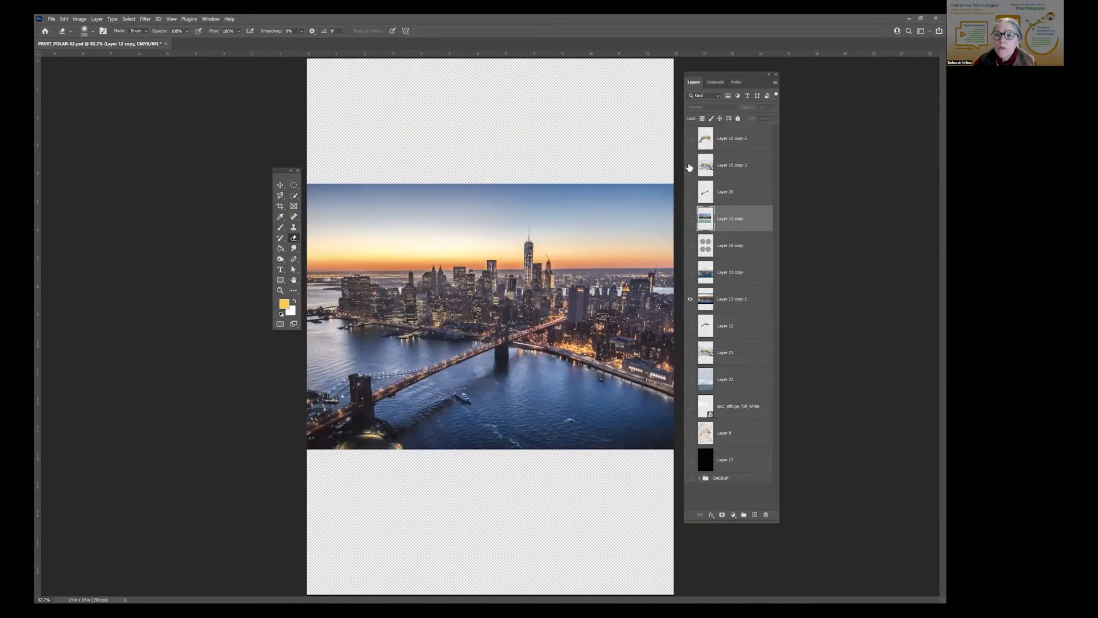
left_click(690, 165)
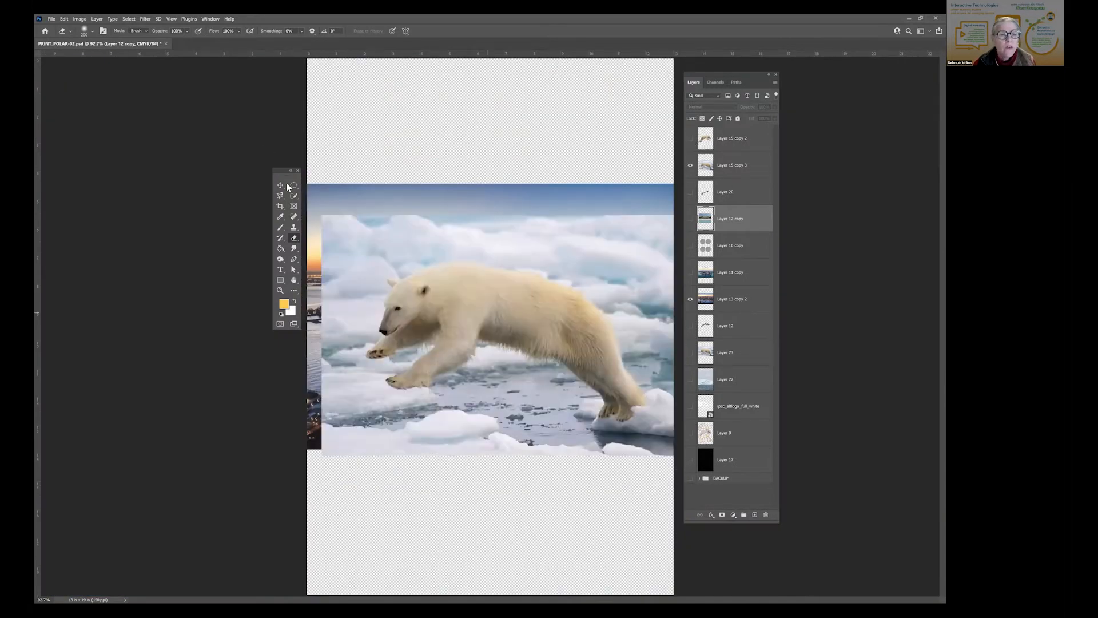
key("v")
left_click(502, 290)
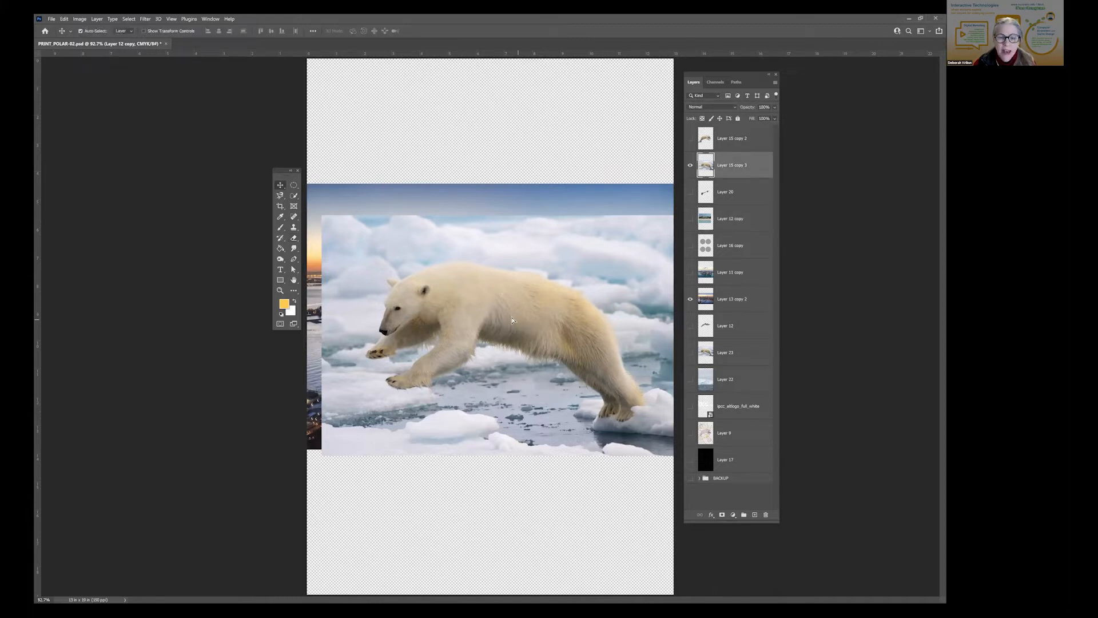
left_click_drag(512, 320, 500, 308)
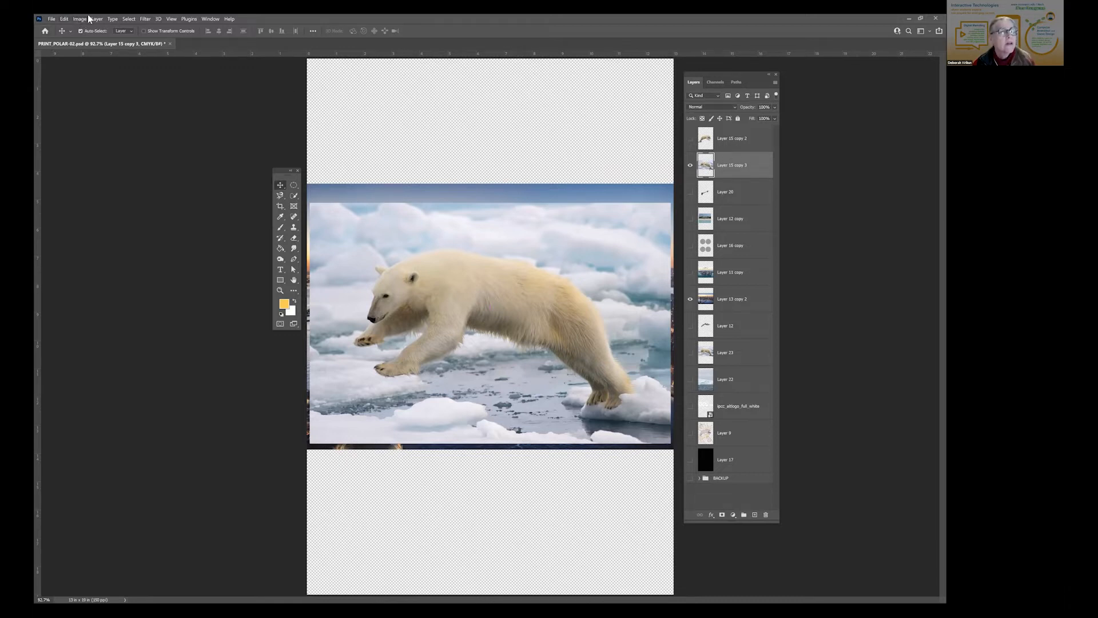
- Flip the polar bear image on Layer 15 copy 3 horizontally
left_click(65, 18)
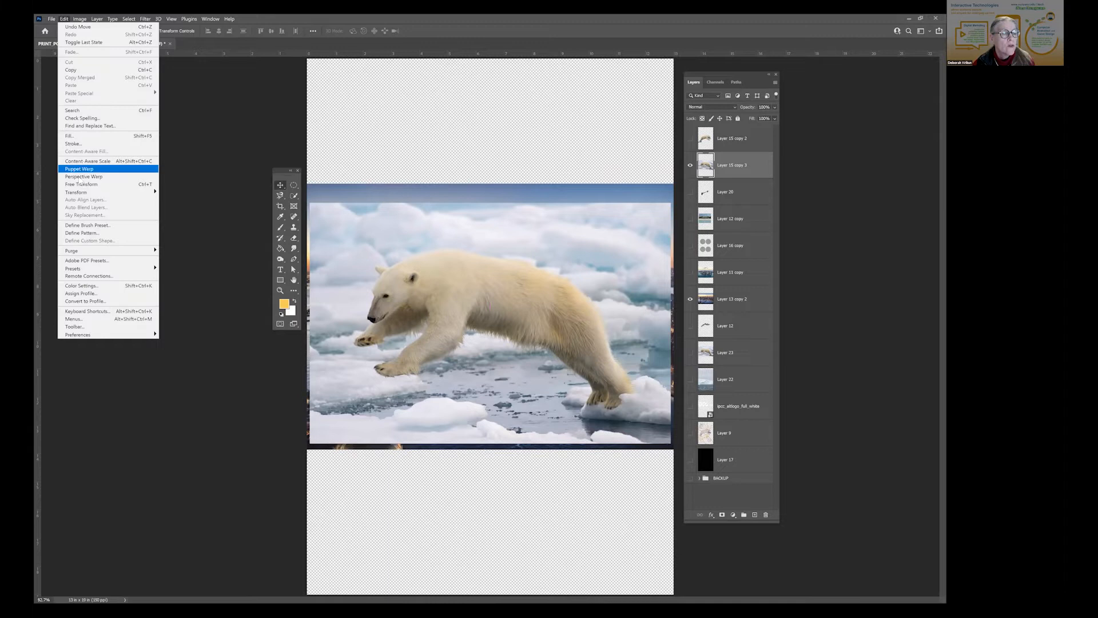
mouse_move(80, 193)
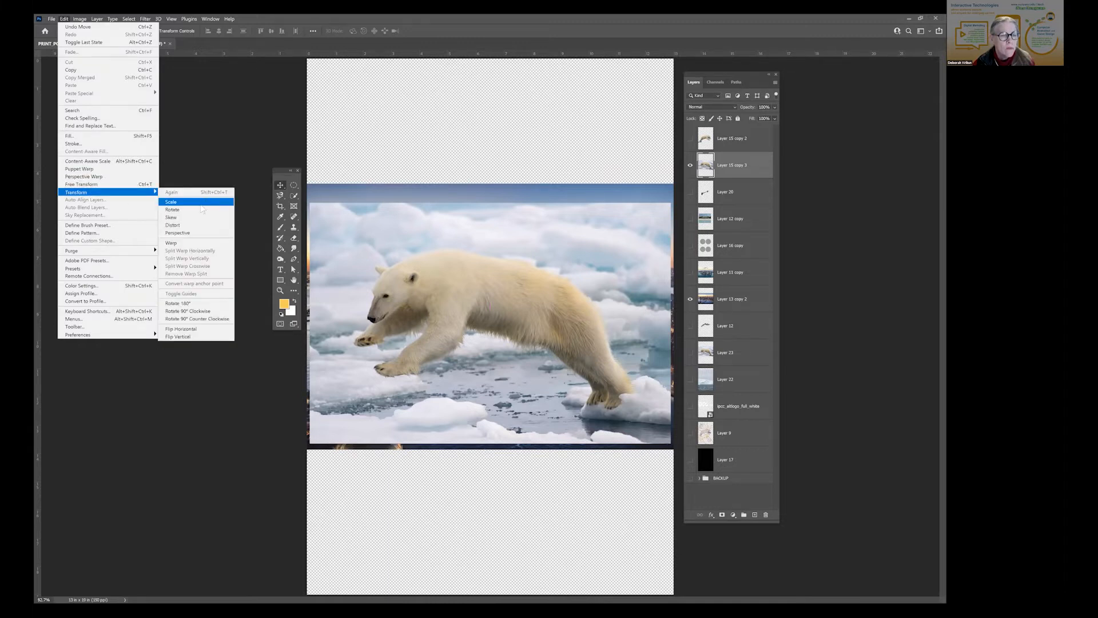
left_click(181, 329)
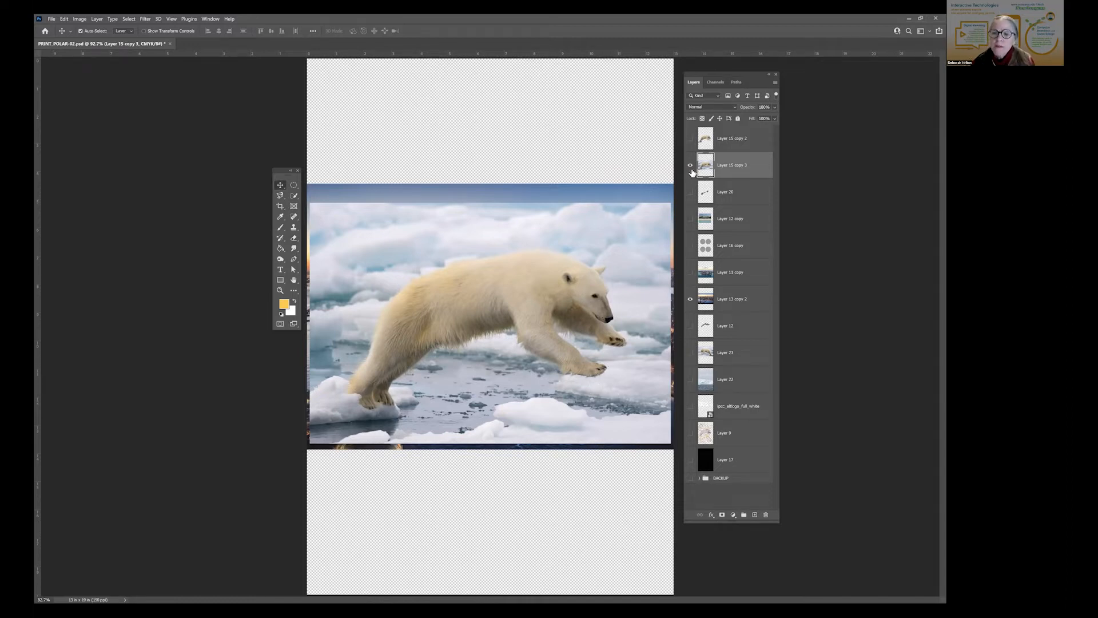
- Examine the fur along the polar bear's belly up close, and hide Layer 15 copy 3
key("z")
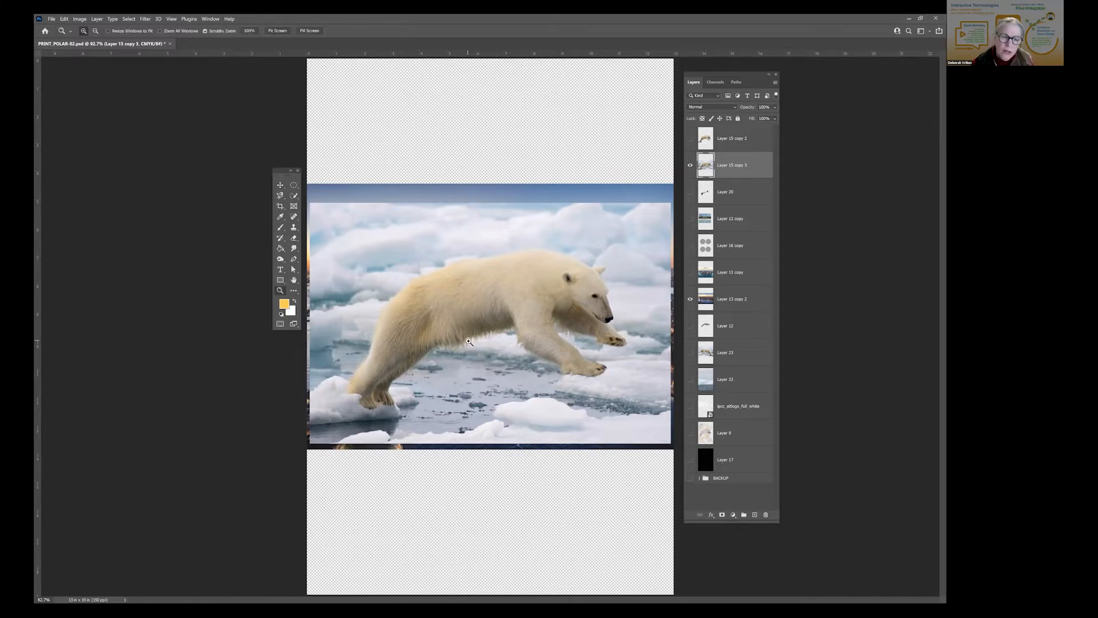
left_click(465, 341)
left_click(515, 312)
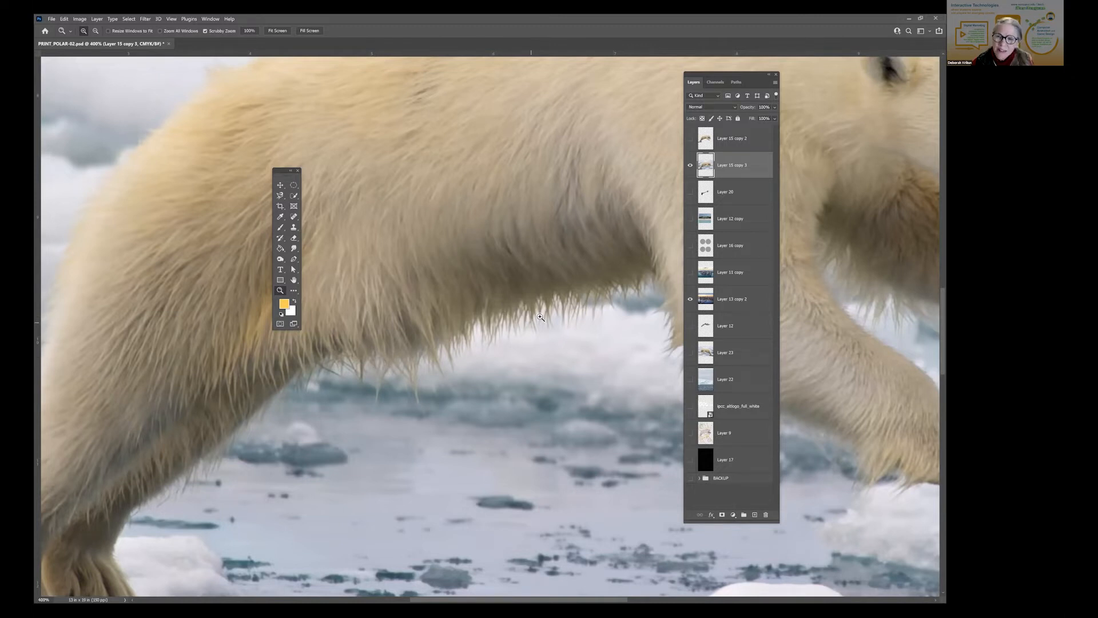
left_click(690, 167)
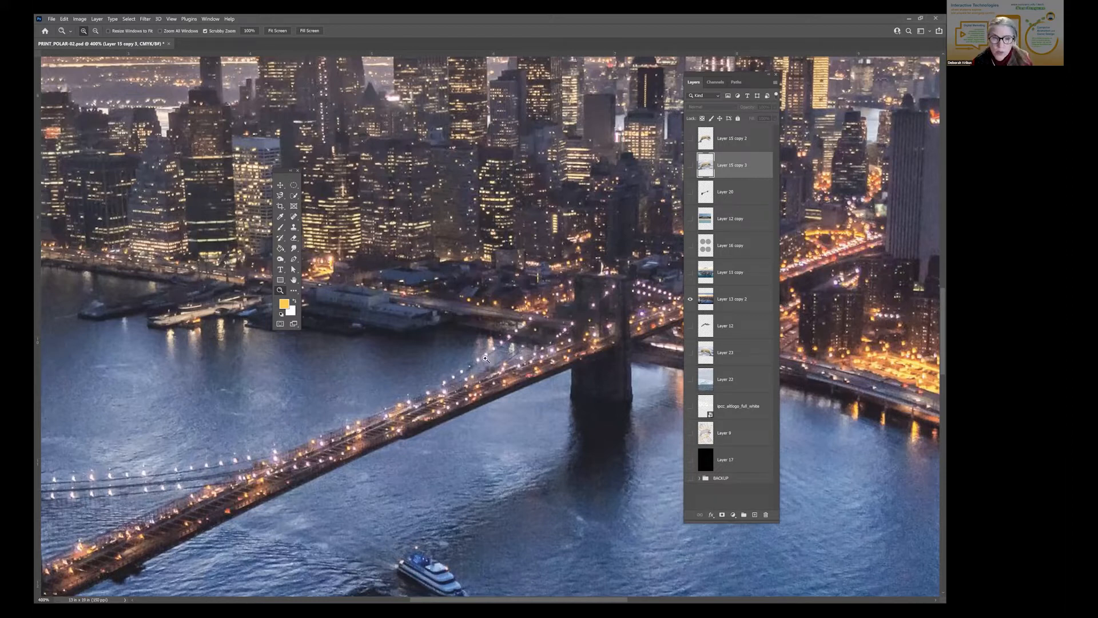
key("ctrl+0")
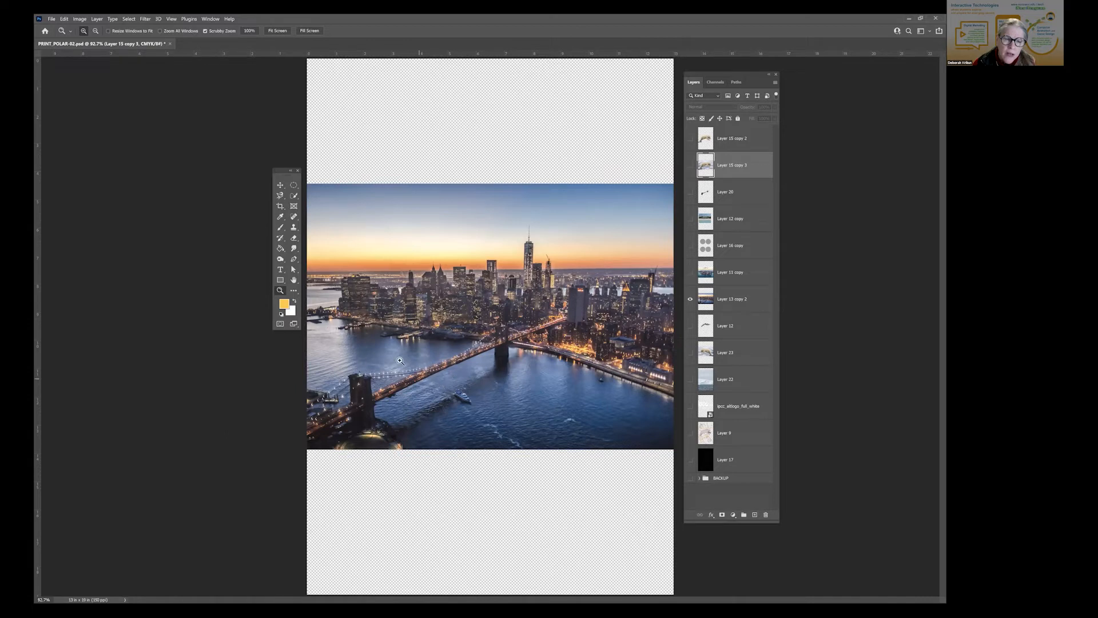
- Shift the iceberg image on Layer 22 right and down within the poster, and switch the visible layer back to the dusk skyline
left_click(690, 380)
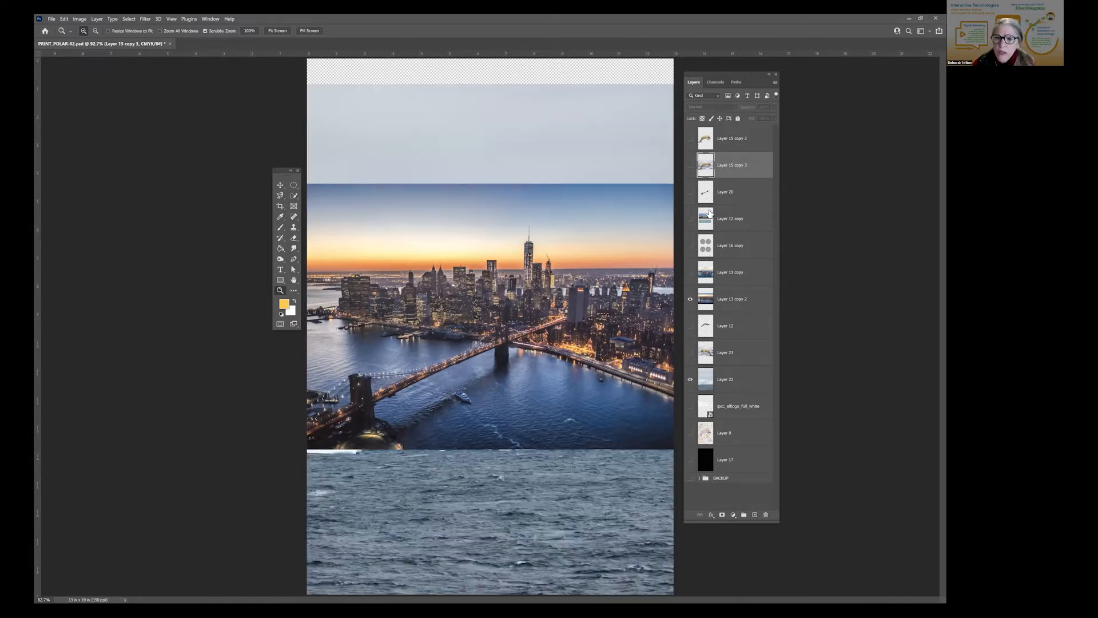
left_click(690, 299)
left_click(281, 185)
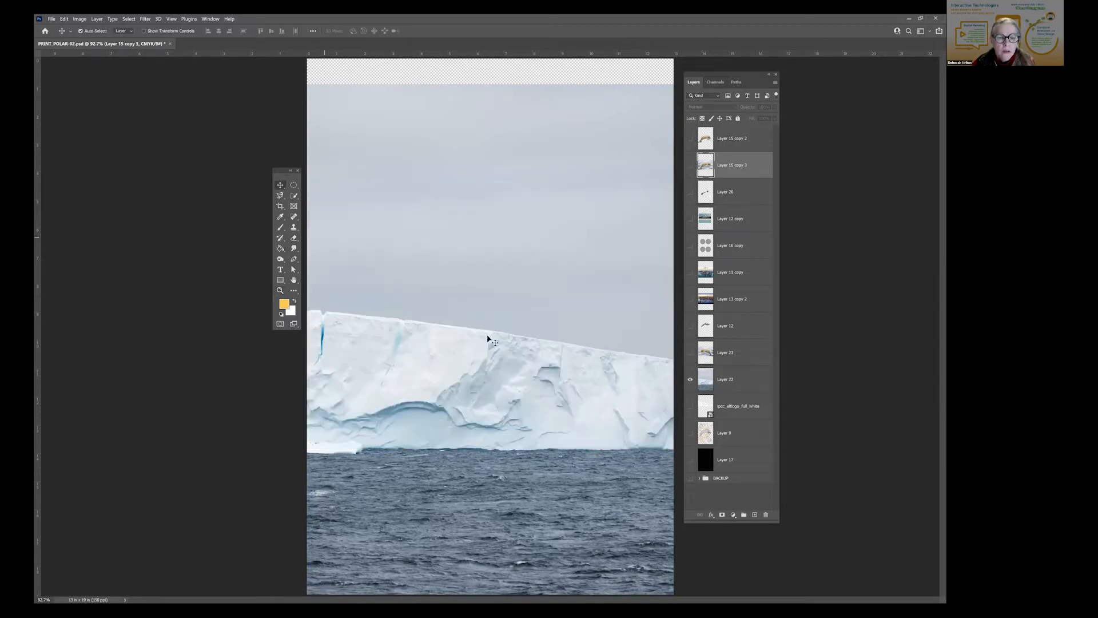
left_click_drag(615, 422, 734, 424)
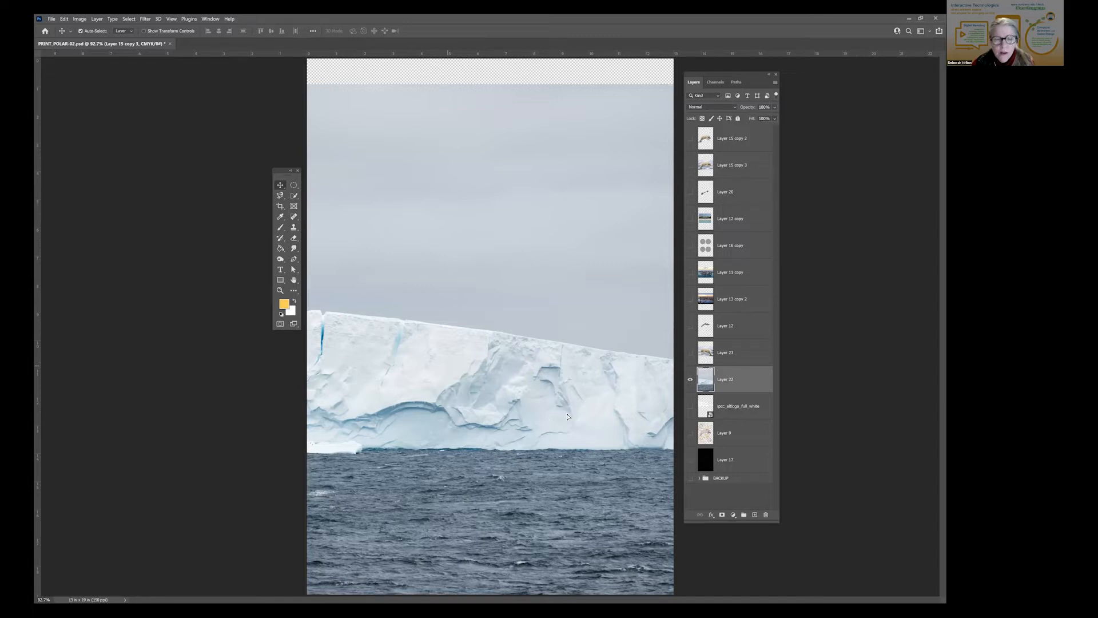
left_click_drag(568, 417, 596, 409)
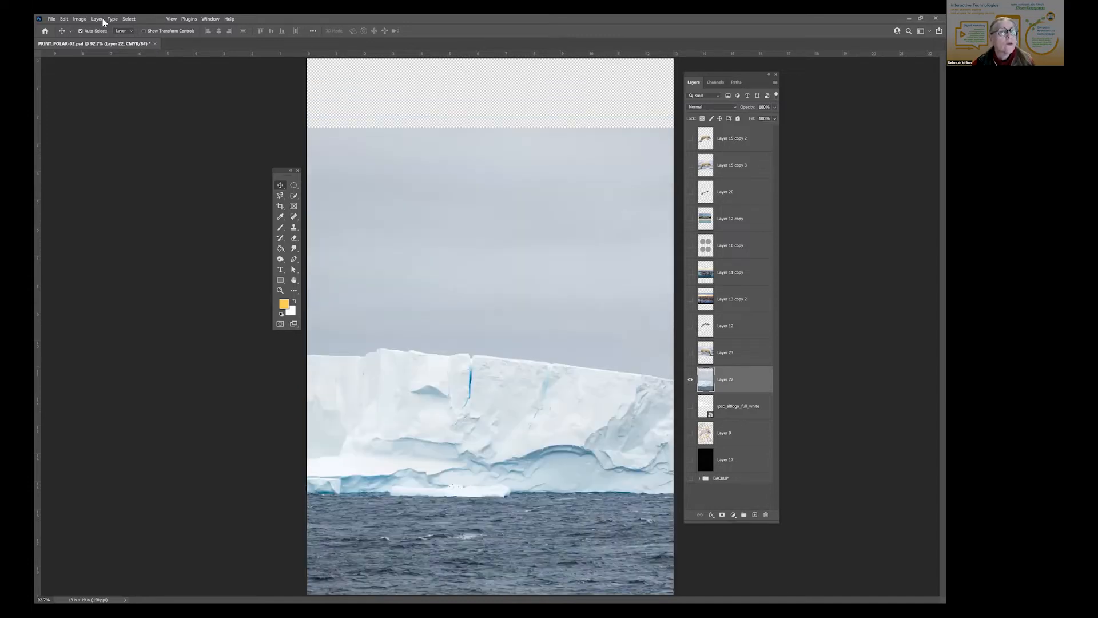
left_click(690, 380)
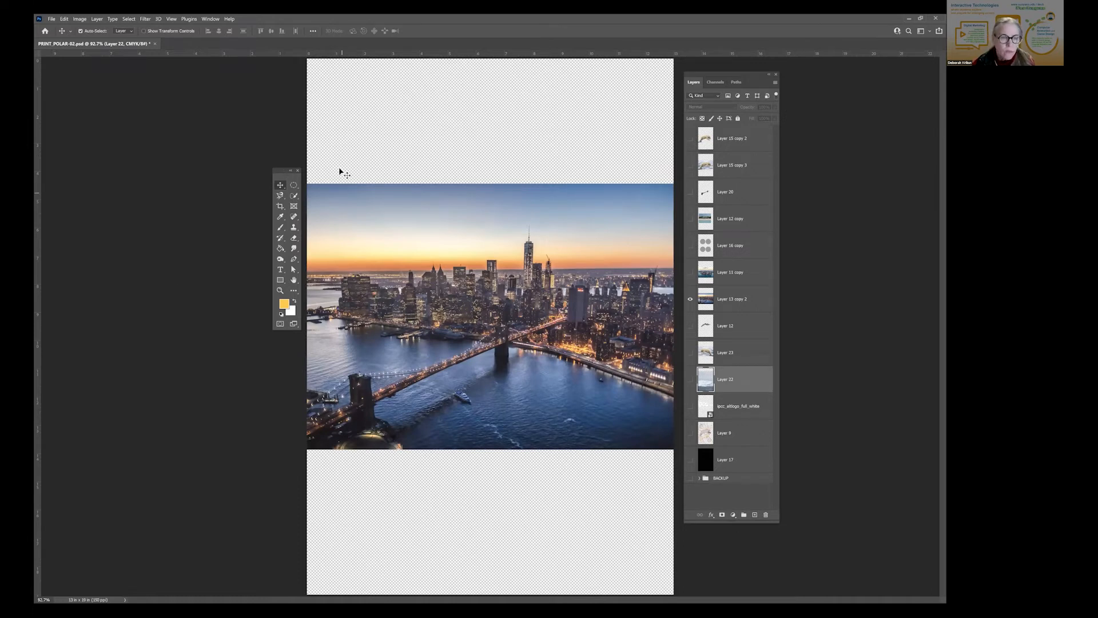
- Activate the Magnetic Lasso tool and move the floating toolbox farther away from the poster
left_click(280, 197)
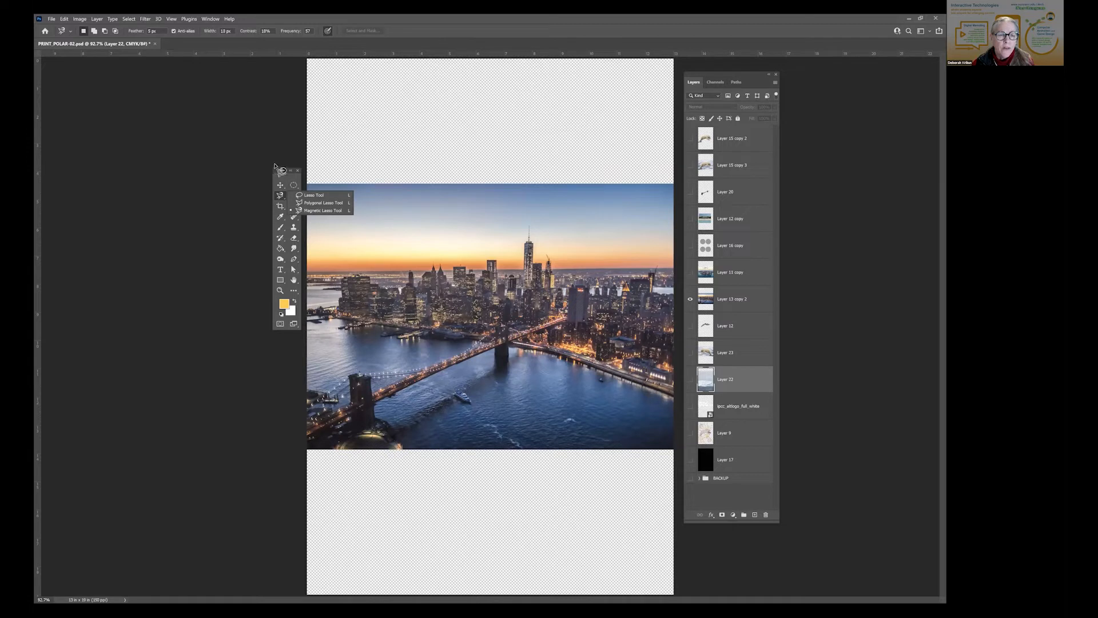
left_click(276, 169)
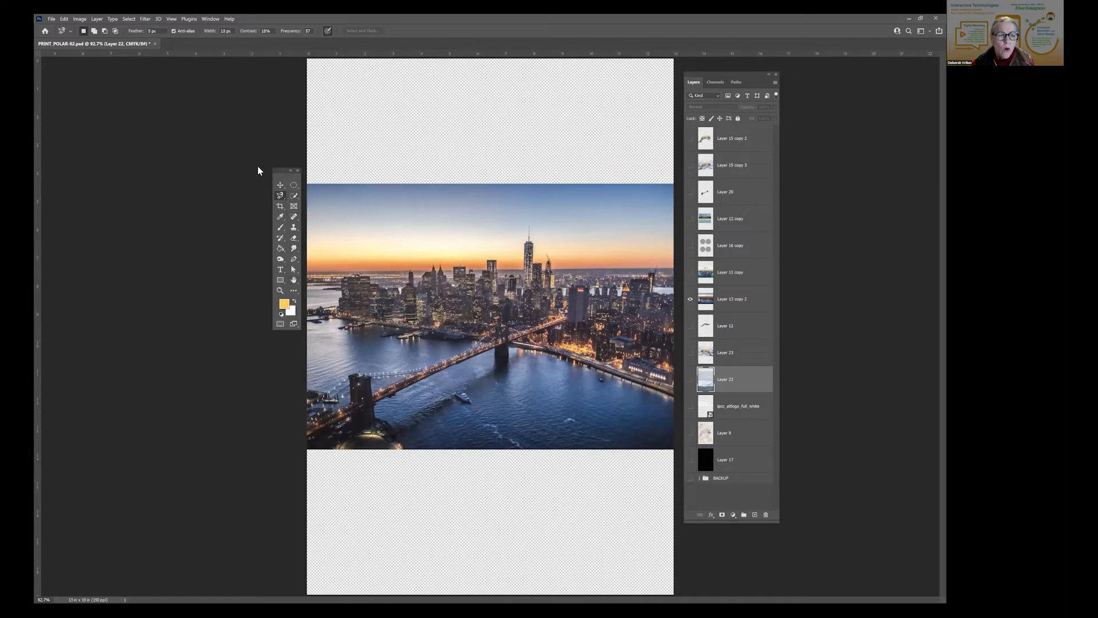
left_click_drag(283, 171, 258, 166)
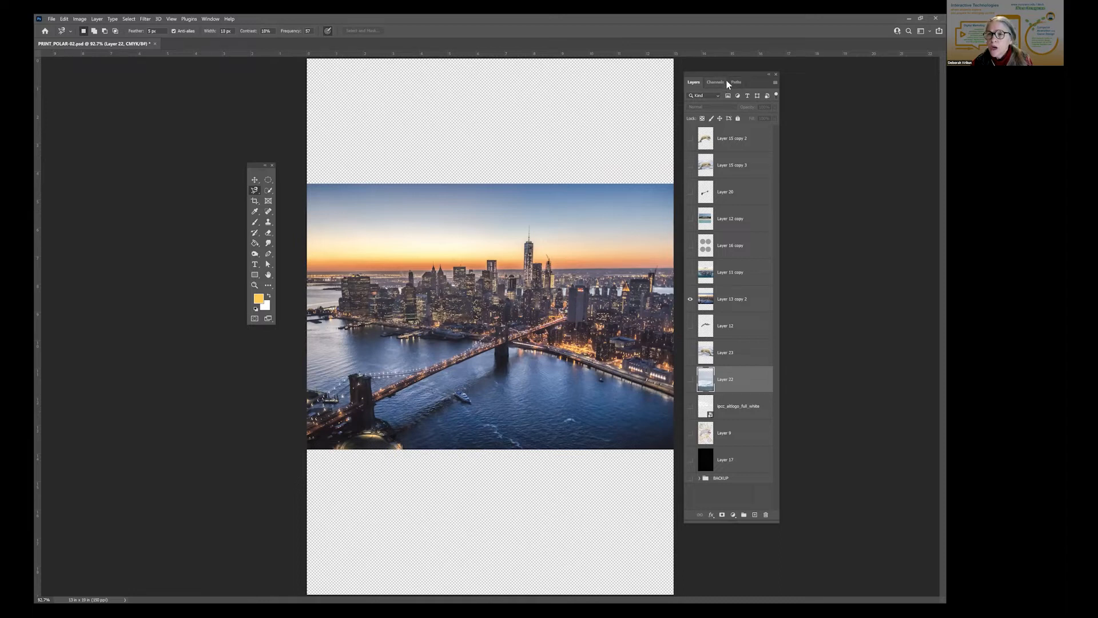
left_click(209, 19)
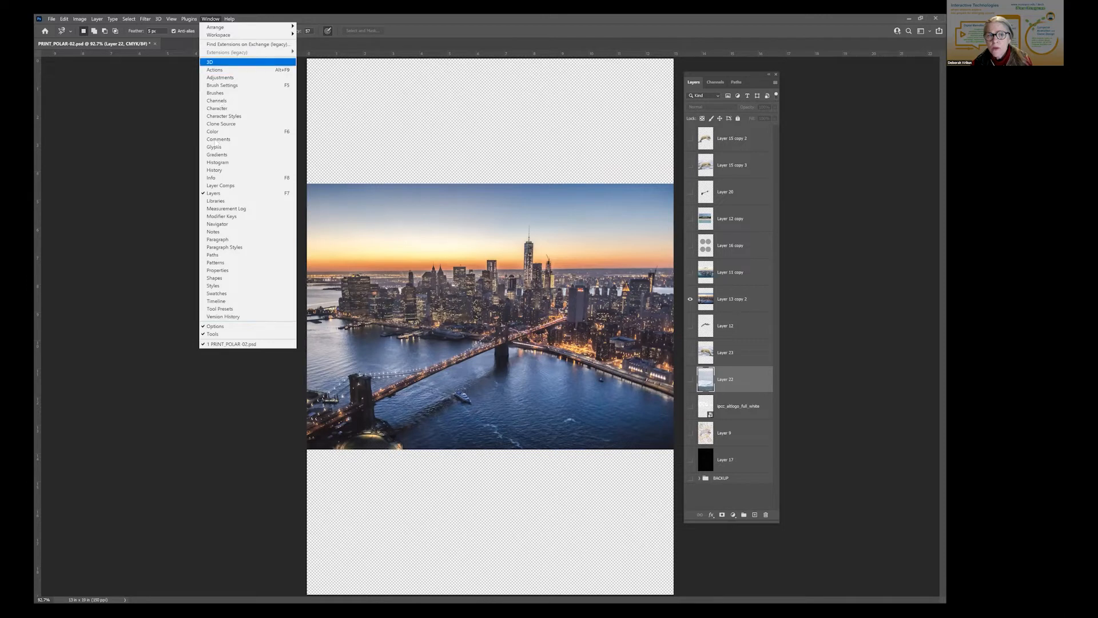
left_click(320, 72)
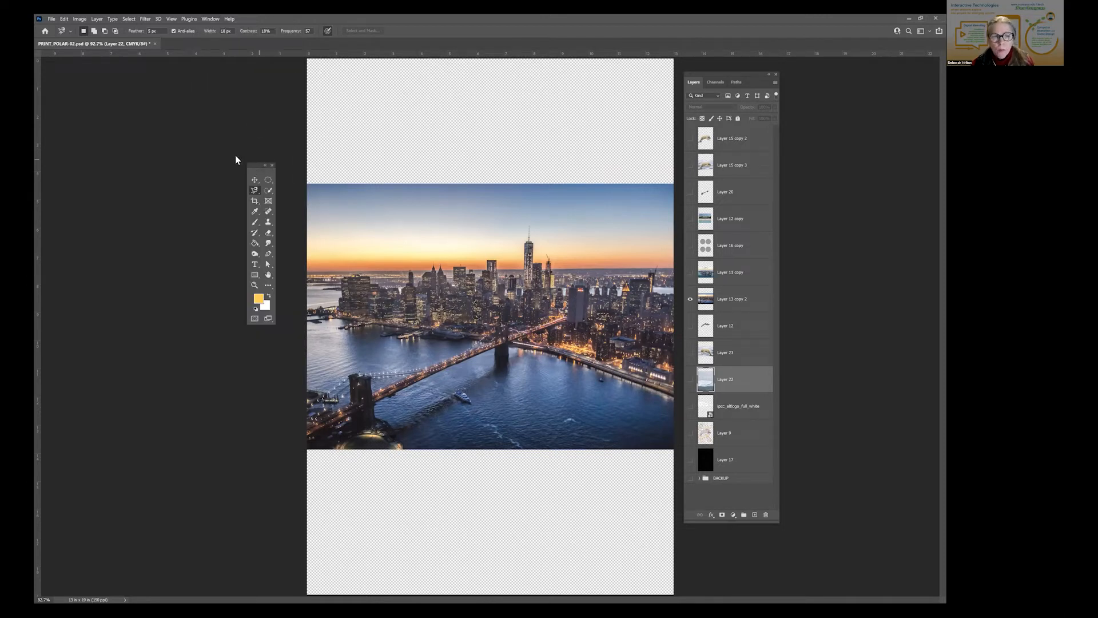
- Review the tool groupings in the Customize Toolbar settings, close them and reposition the floating toolbox beside the poster
left_click_drag(252, 165, 235, 155)
left_click(251, 273)
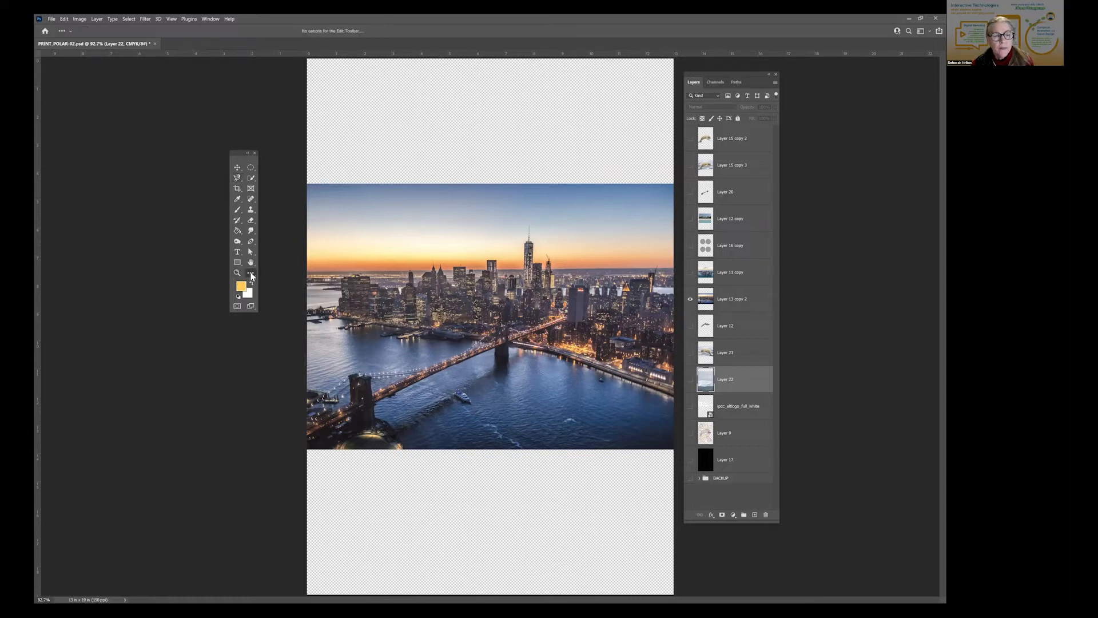
left_click(251, 275)
left_click(282, 273)
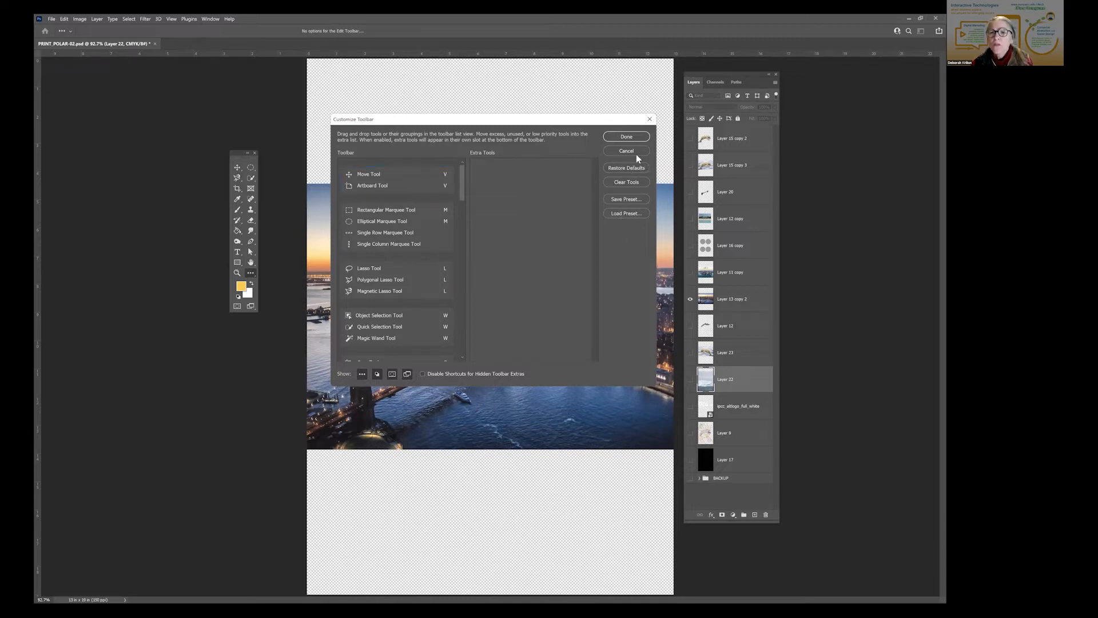
left_click(650, 119)
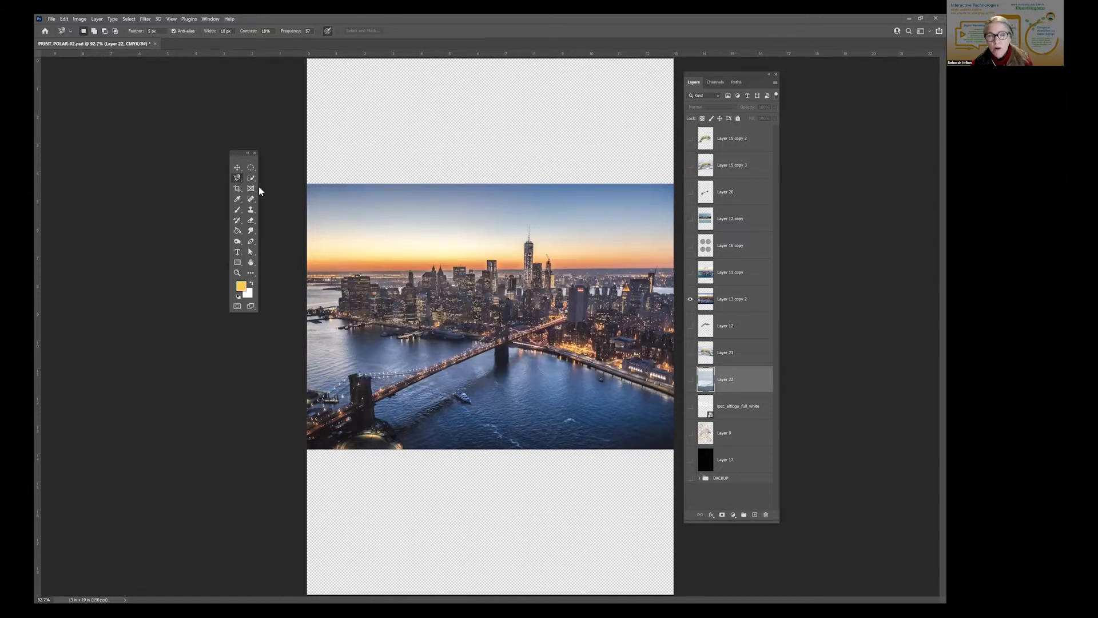
left_click_drag(236, 153, 258, 187)
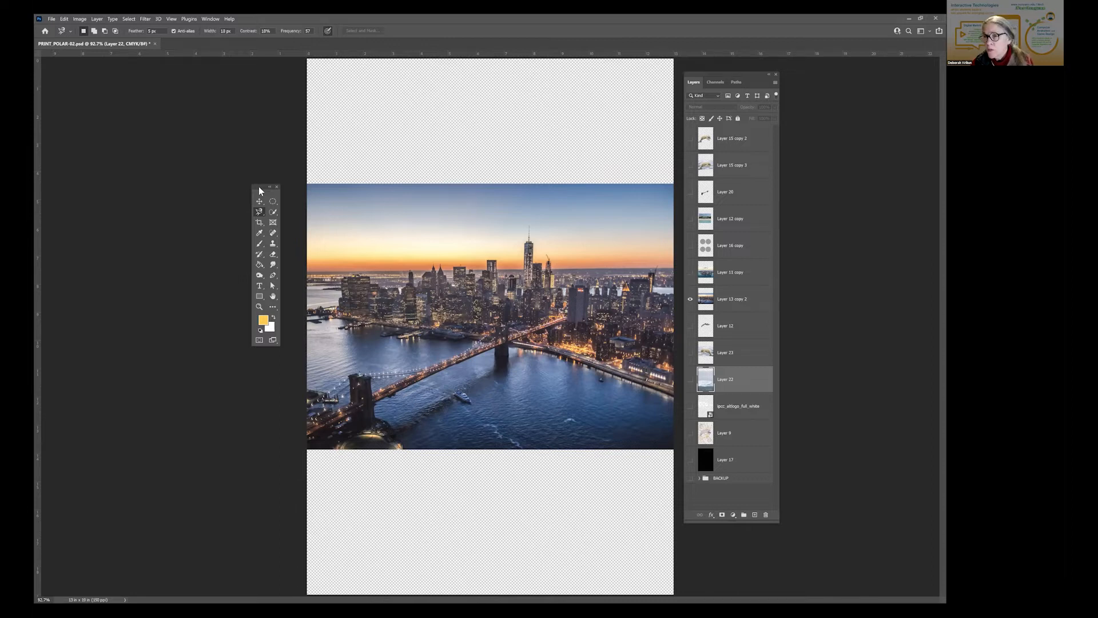
- Review the tool variants grouped with the Clone Stamp, Eraser, Smudge and Pen tools in the toolbox
left_click(273, 244)
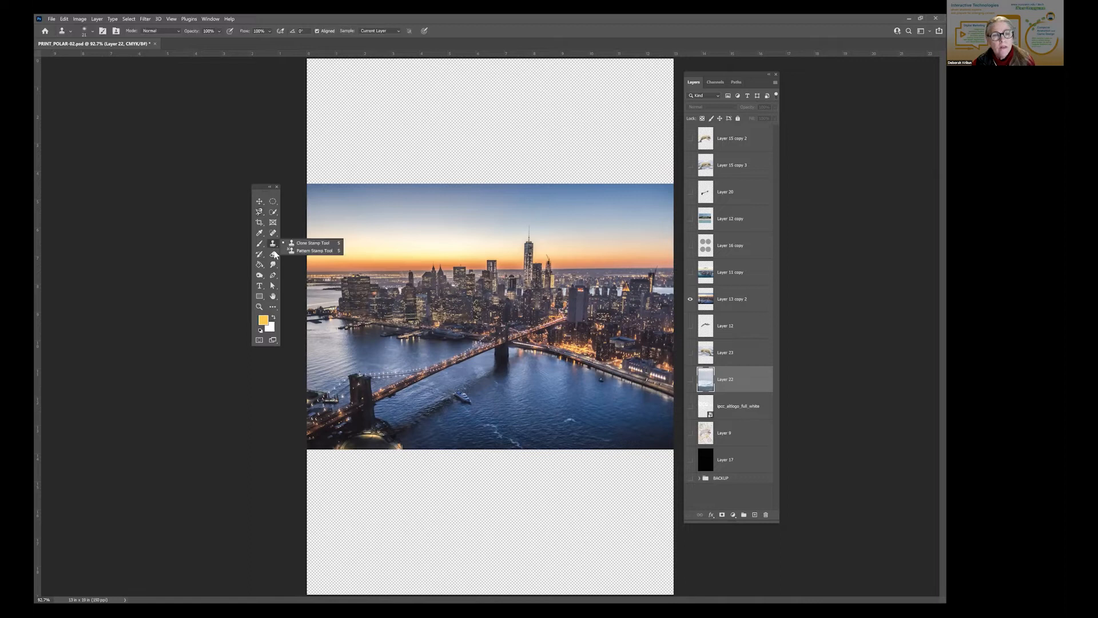
left_click(273, 255)
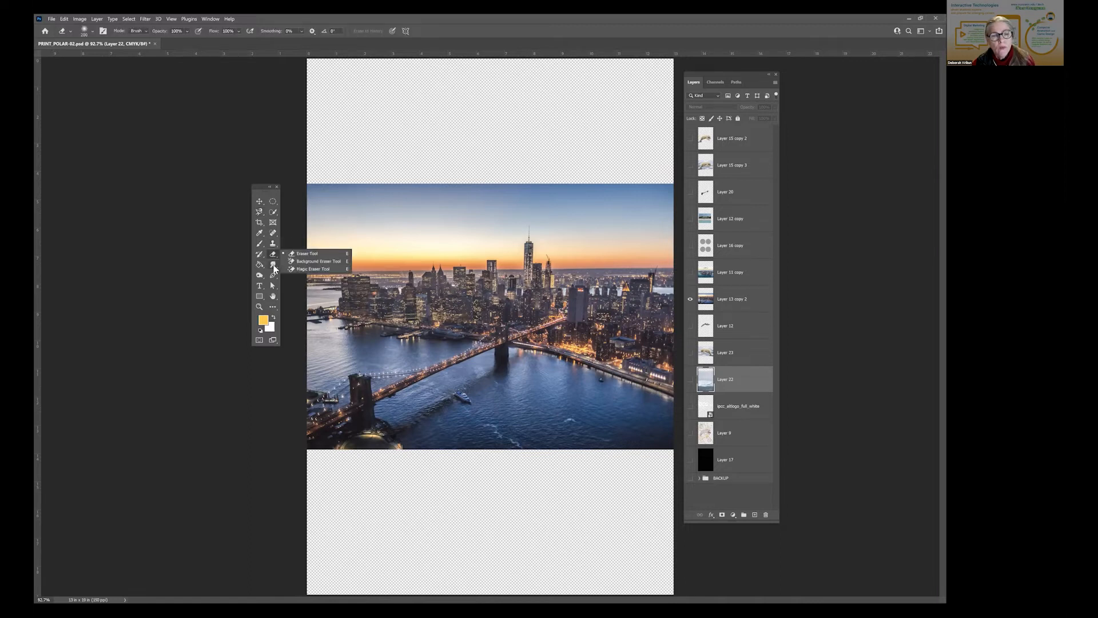
left_click(273, 265)
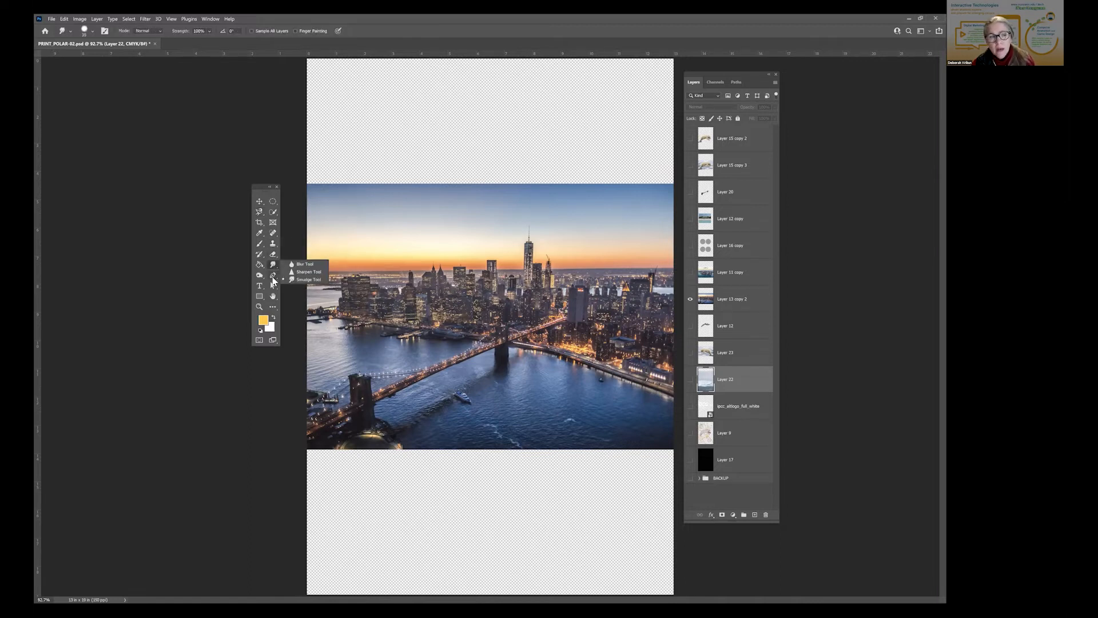
left_click(273, 277)
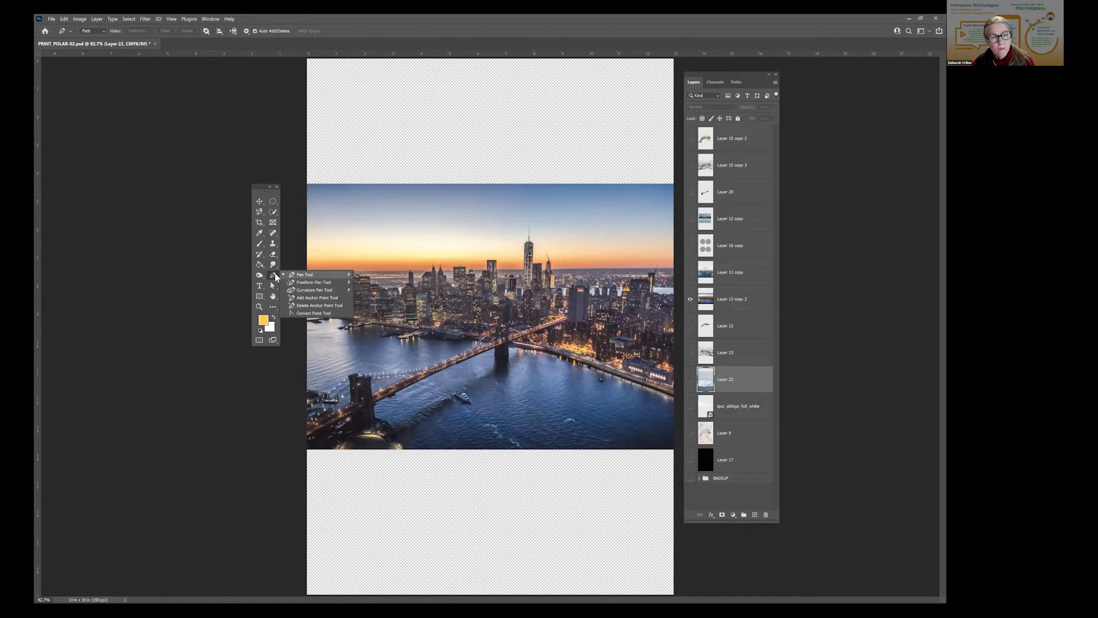
left_click(311, 290)
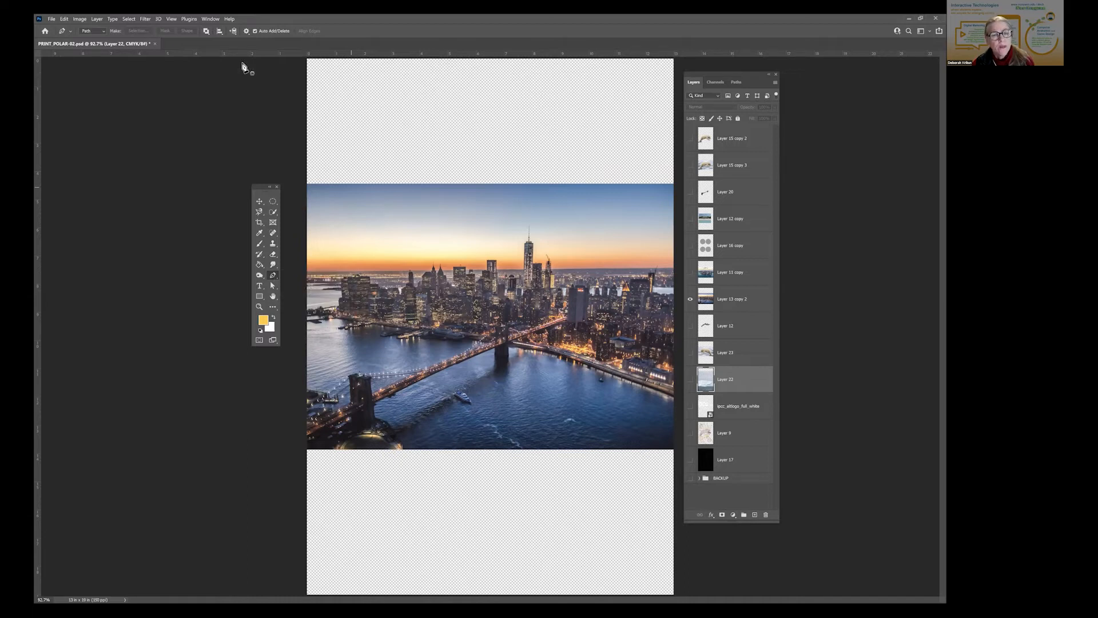
- Reposition the floating toolbox up and left over the skyline, and check the document's paths before returning to the layer list
key("z")
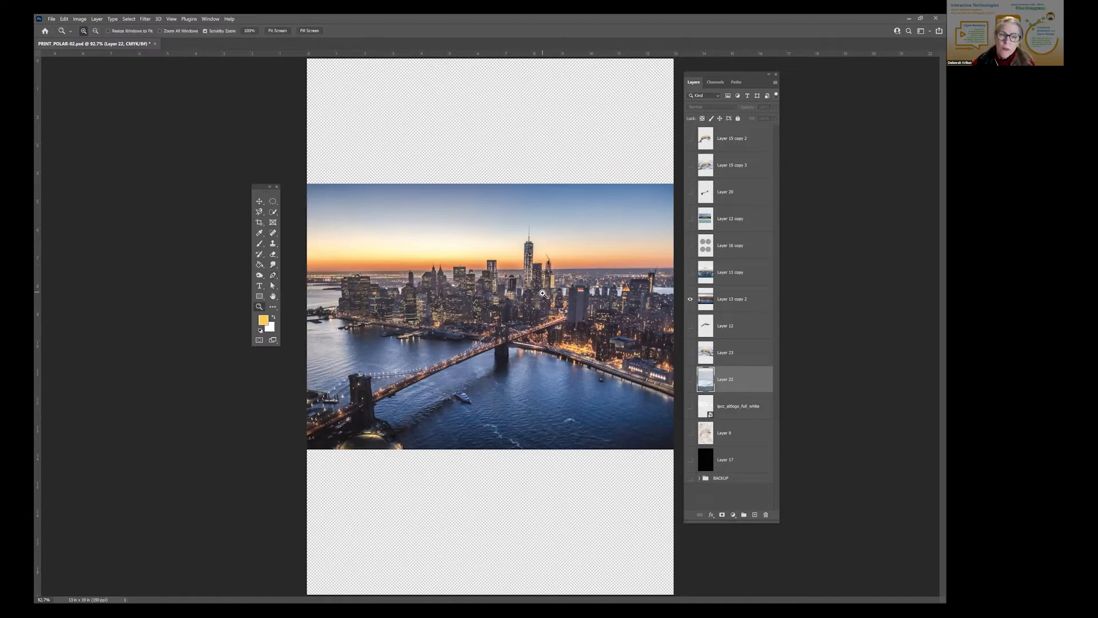
left_click(544, 293)
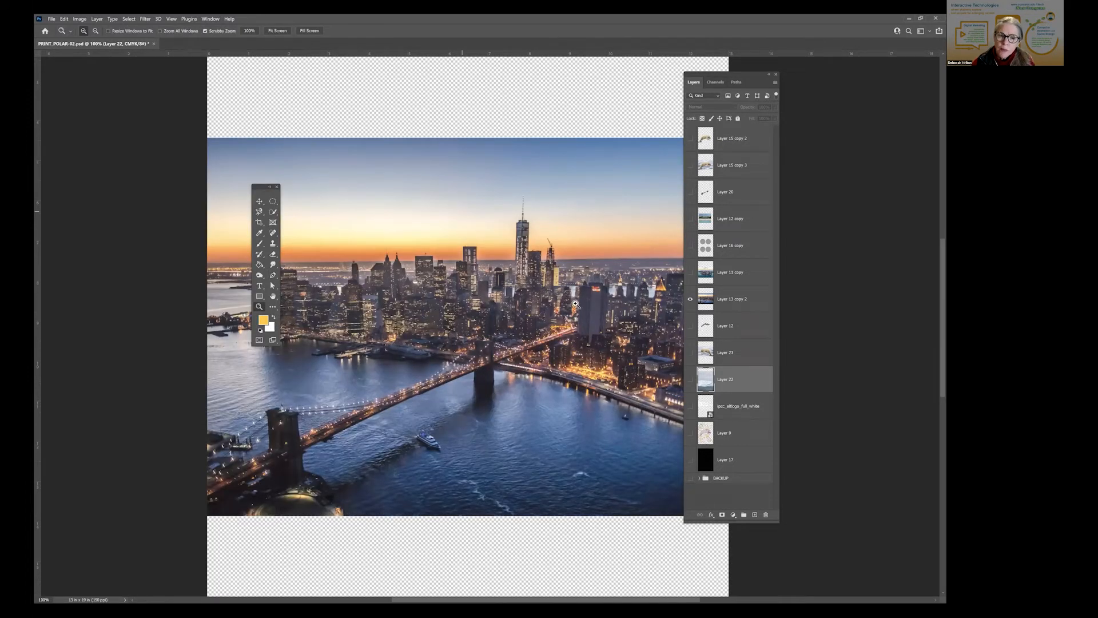
left_click_drag(557, 303, 484, 329)
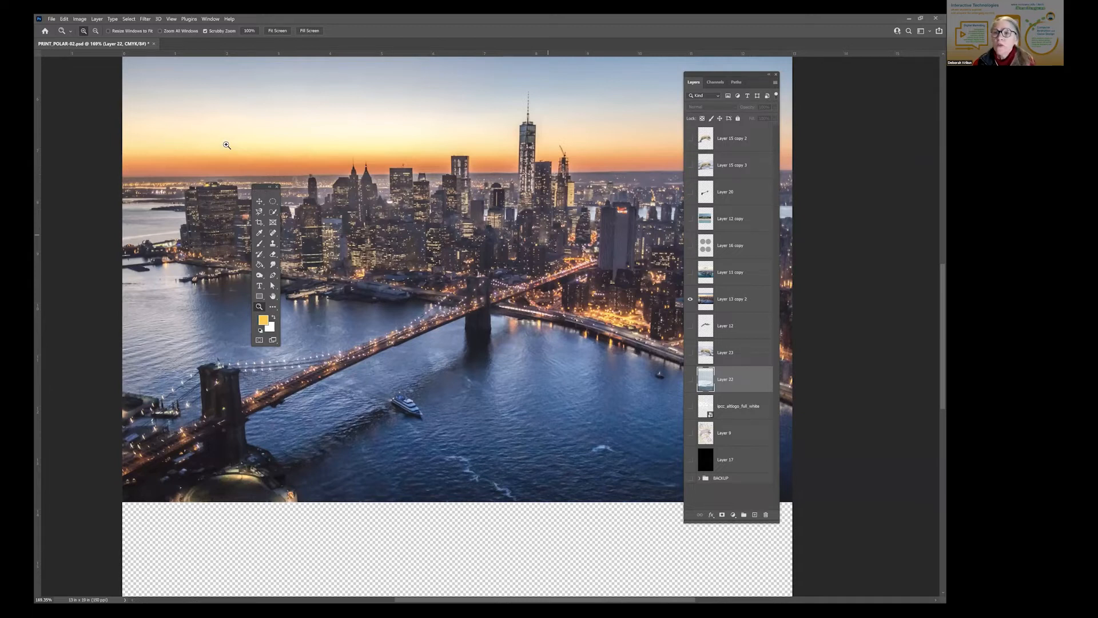
left_click_drag(264, 187, 227, 143)
left_click(734, 82)
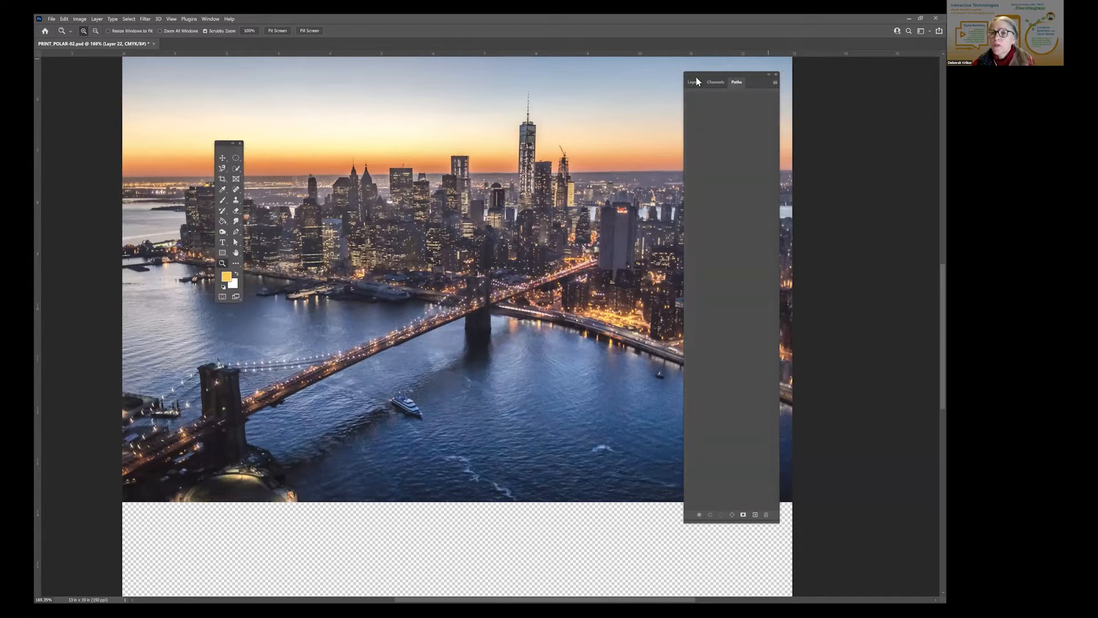
left_click(702, 84)
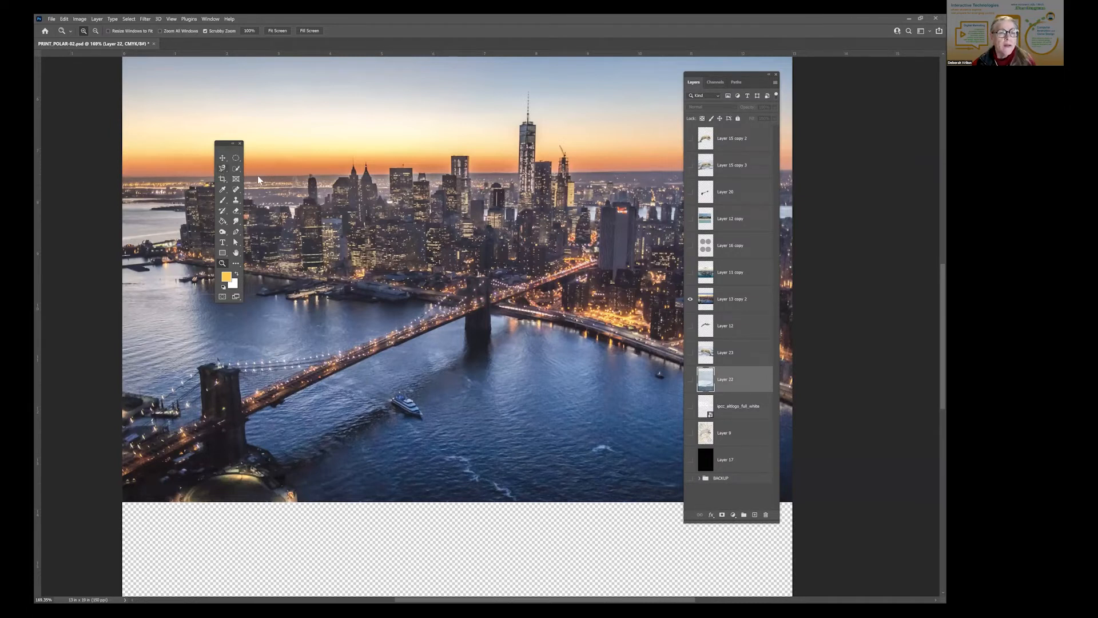
- With the Polygonal Lasso tool, trace the bridge's lower edge from the far tower's base to the foot of the near tower
key("l")
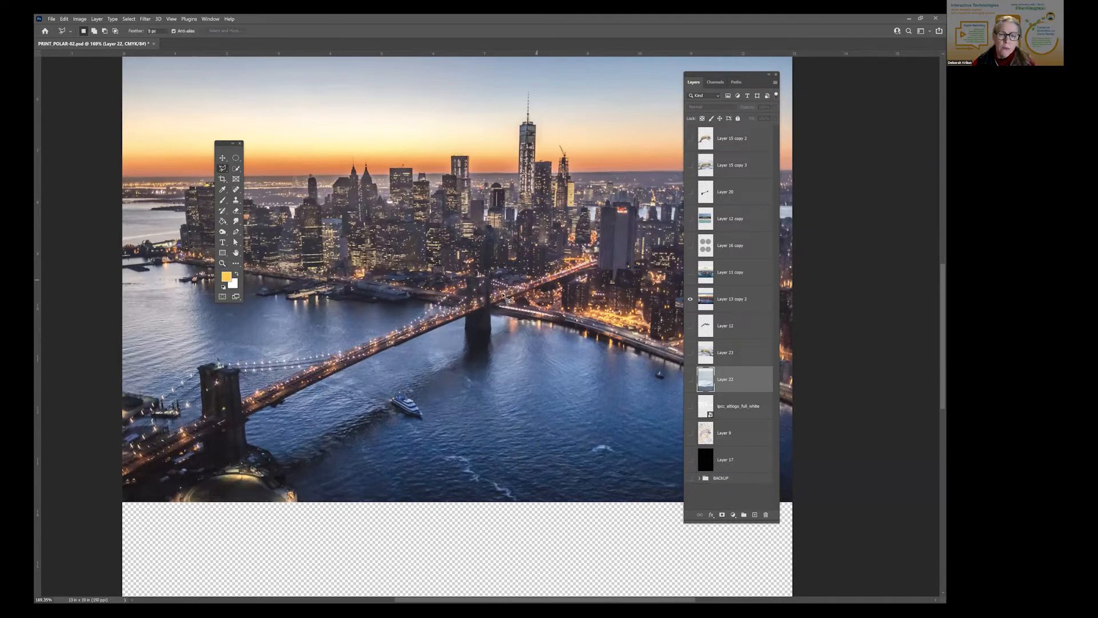
right_click(221, 168)
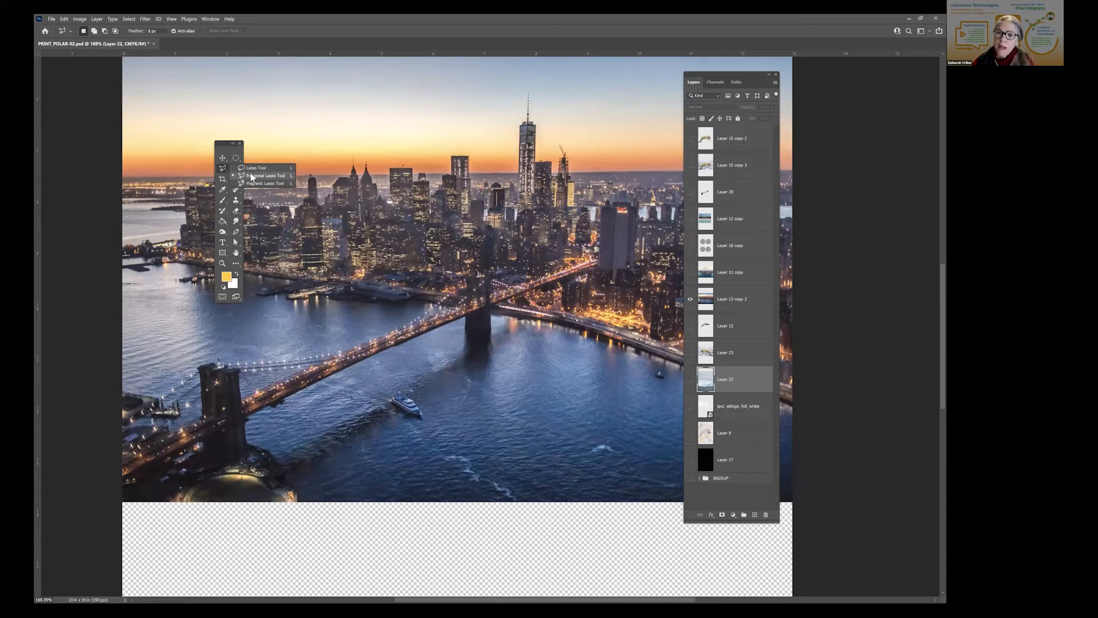
left_click(252, 175)
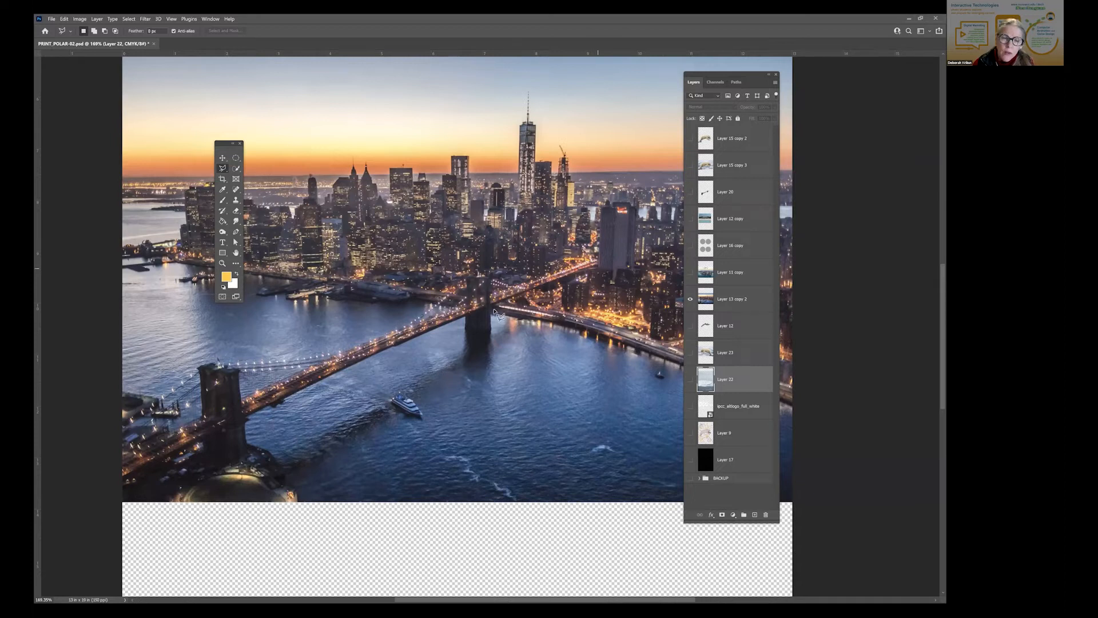
left_click(495, 307)
left_click(494, 338)
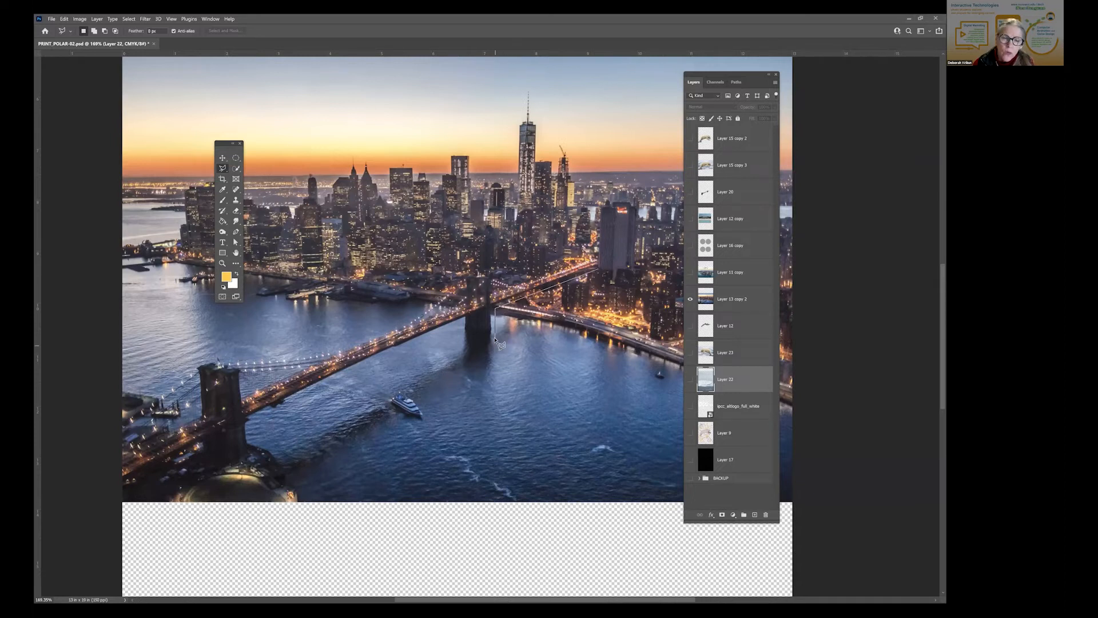
left_click(461, 334)
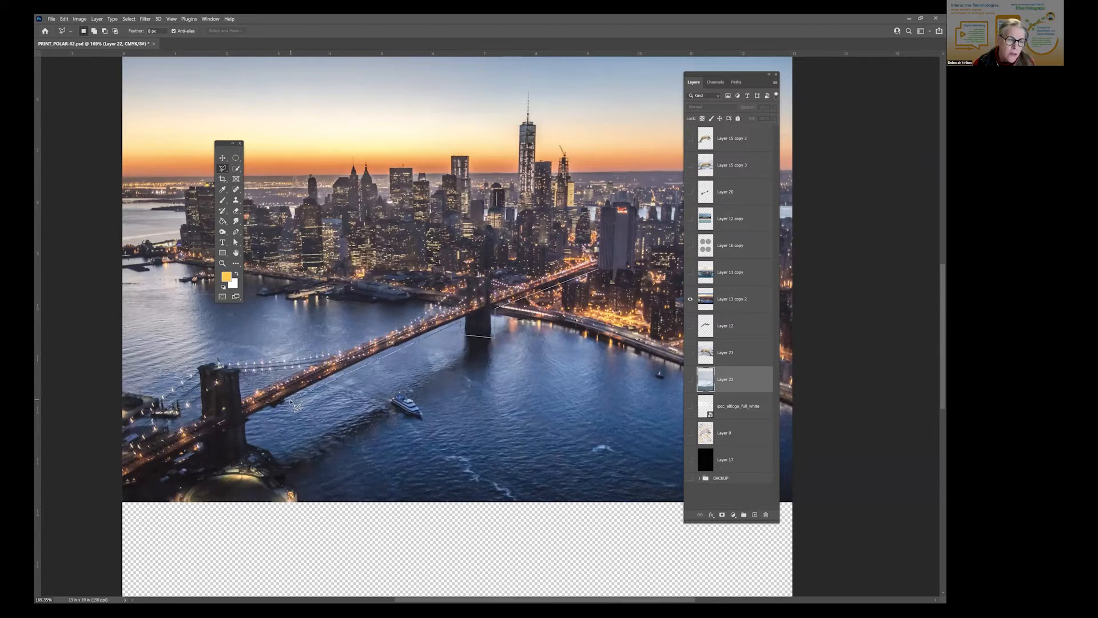
left_click(267, 410)
left_click(255, 417)
left_click(248, 424)
left_click(250, 436)
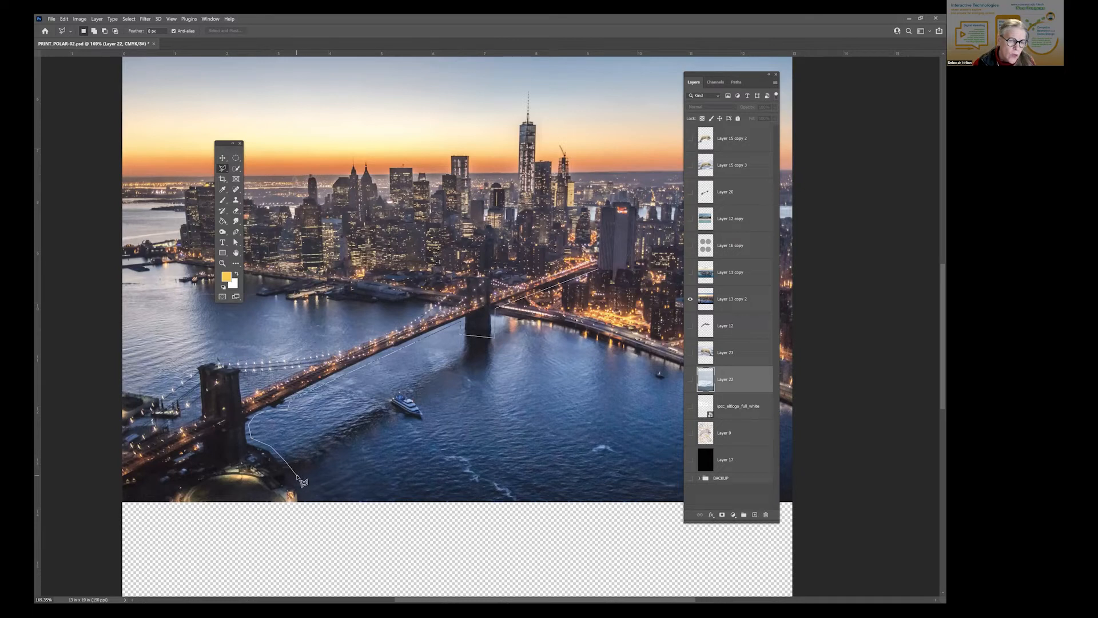
- Continue the lasso outline around the lower-left waterfront and back along the upper cables to the far end, closing the bridge selection
left_click(306, 507)
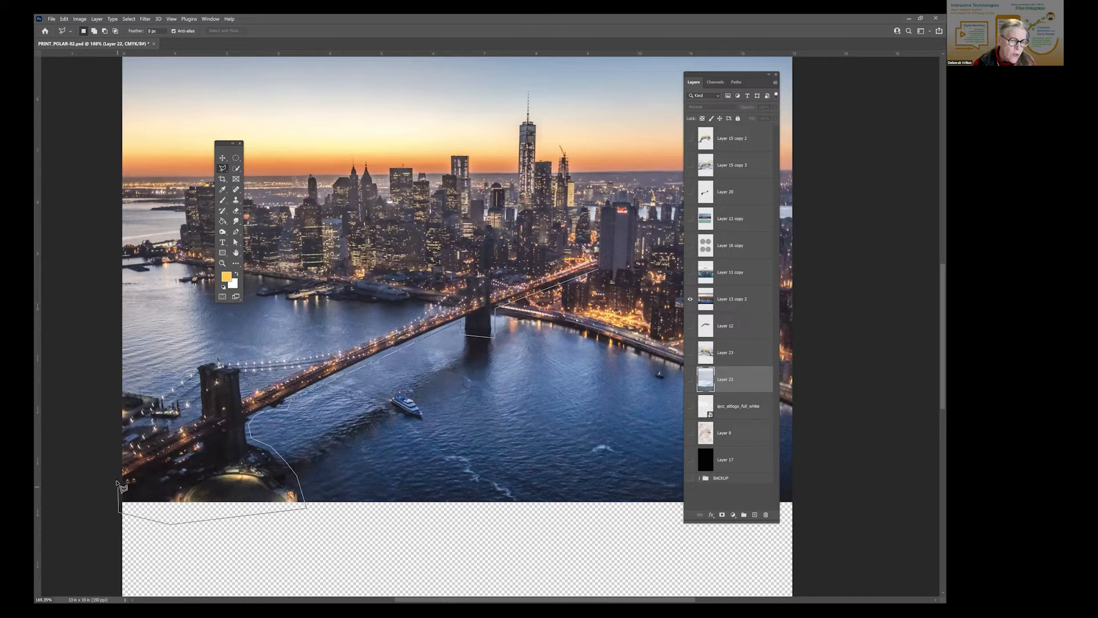
left_click(116, 410)
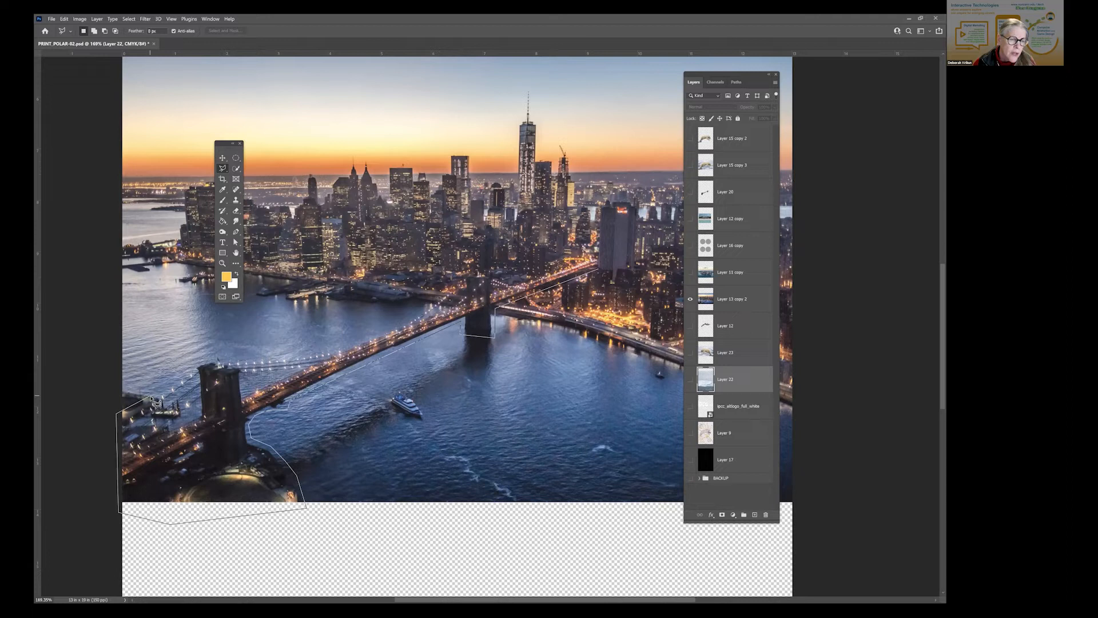
left_click(219, 356)
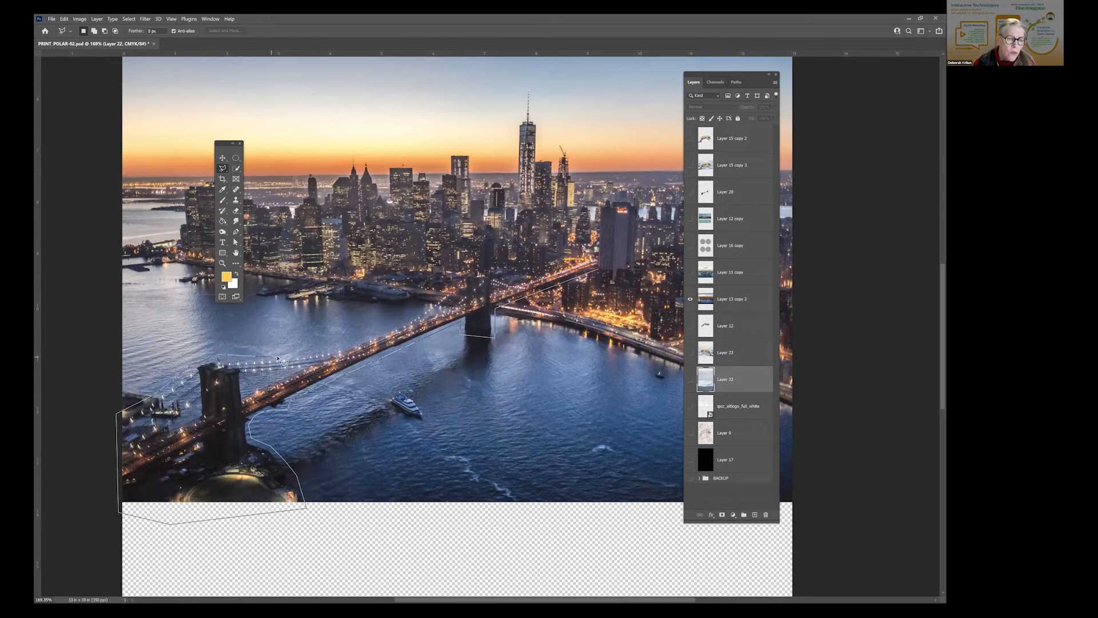
left_click(326, 352)
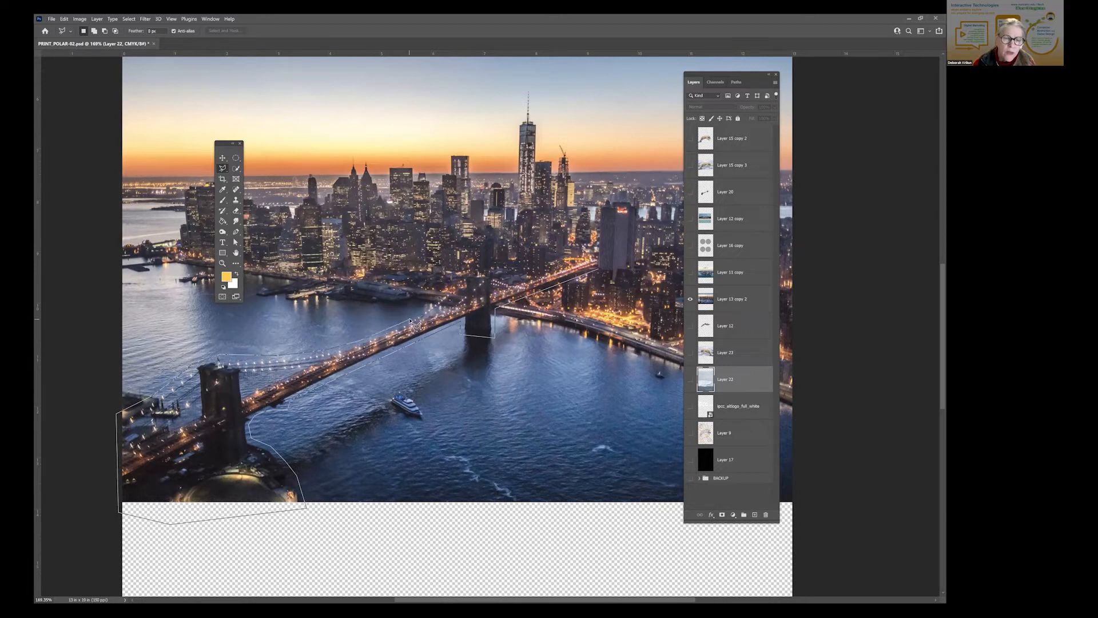
left_click(466, 273)
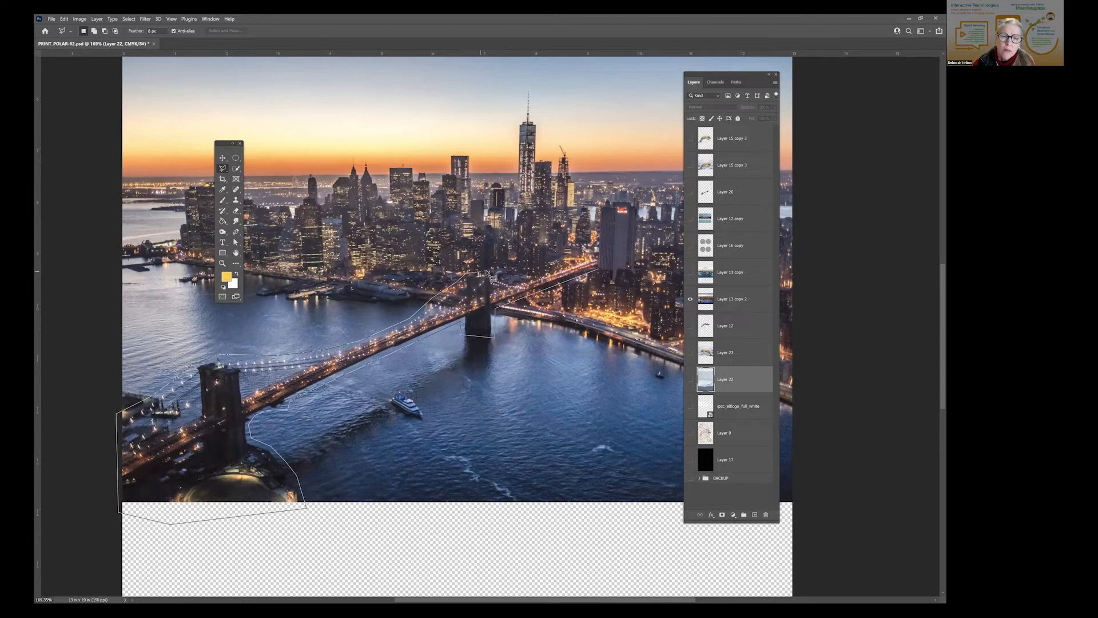
left_click(486, 272)
left_click(522, 282)
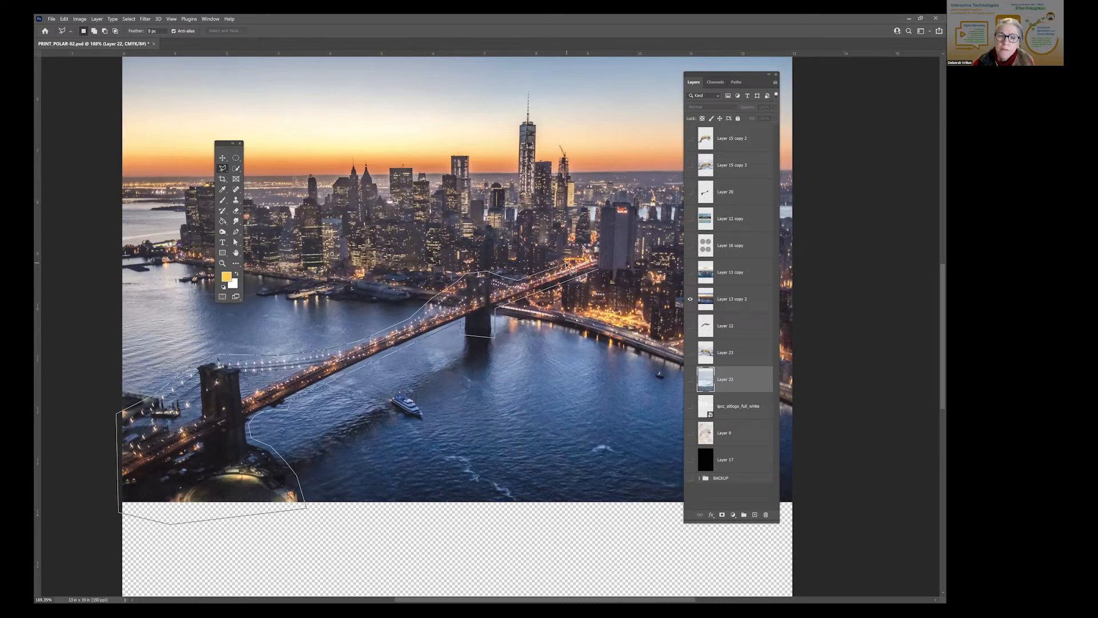
left_click(600, 273)
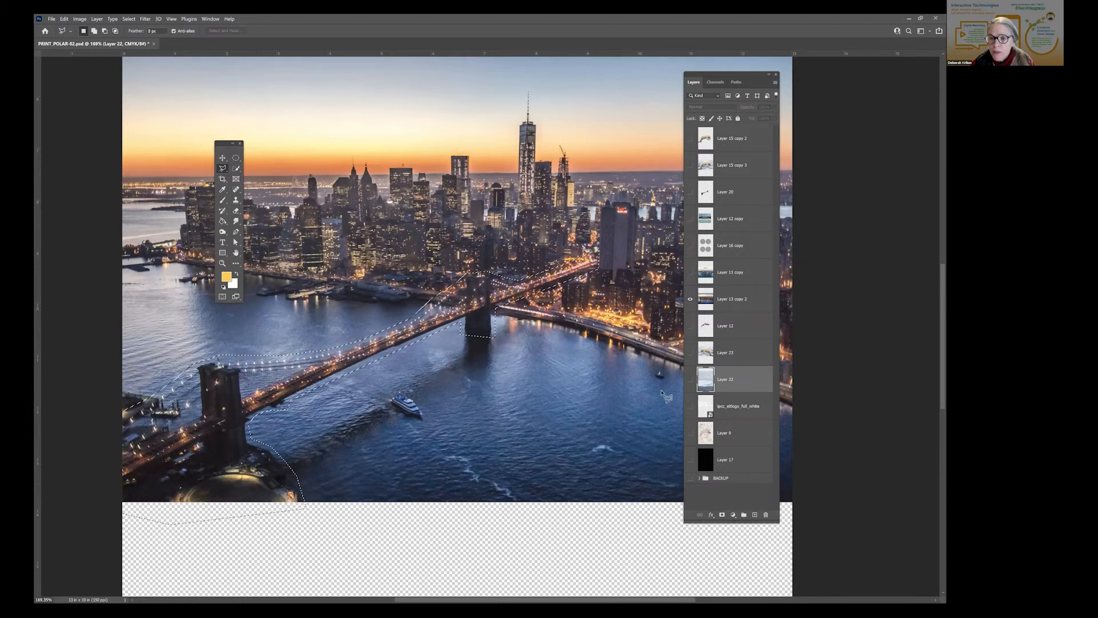
- Make the dusk skyline layer, Layer 13 copy 2, active and toggle its visibility to check the bridge selection outline
left_click(736, 304)
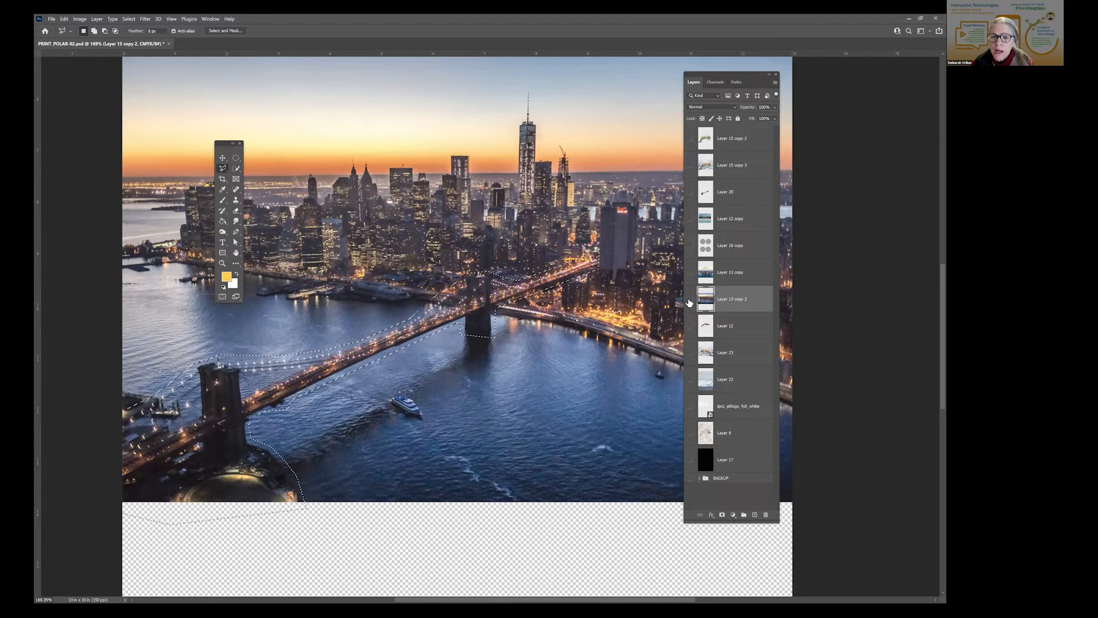
left_click(689, 303)
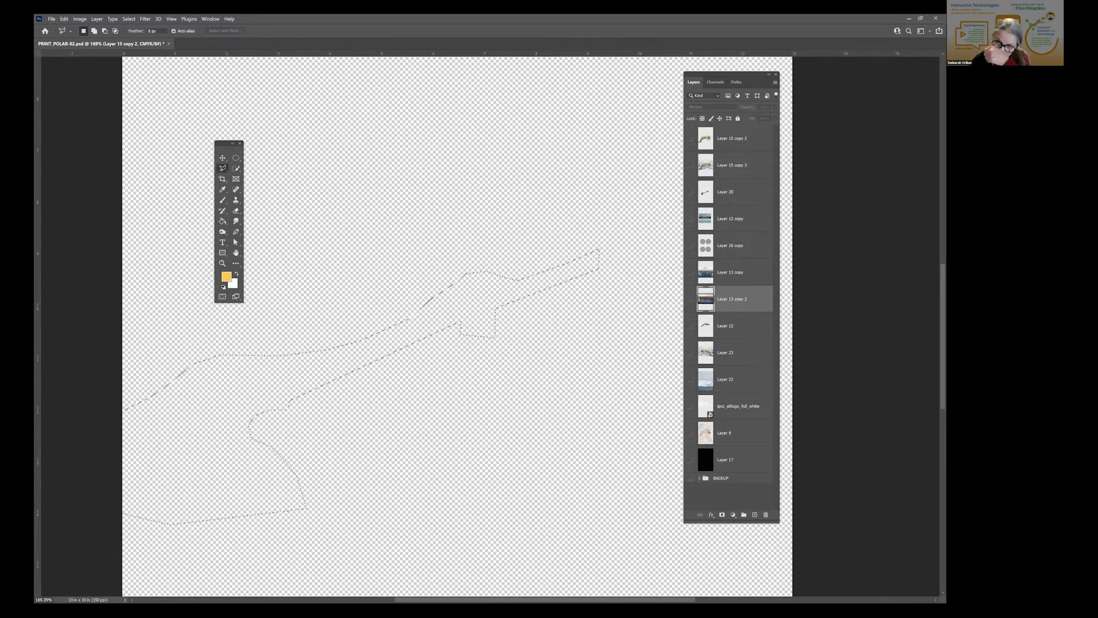
left_click(690, 298)
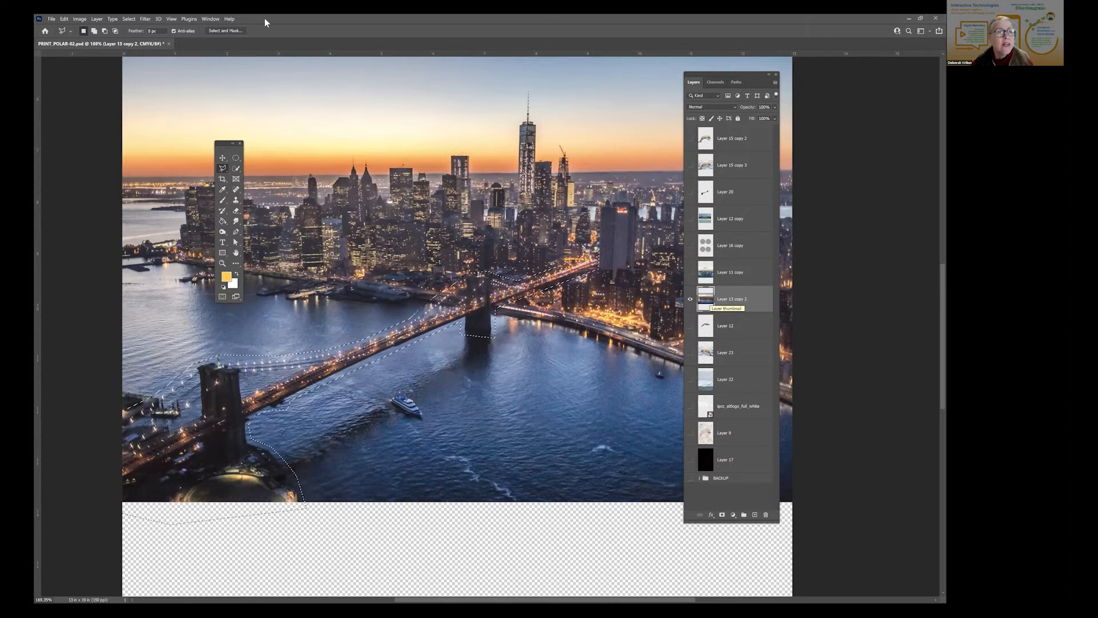
- Copy the selected bridge from the skyline photo and paste it in place as a new layer
left_click(64, 18)
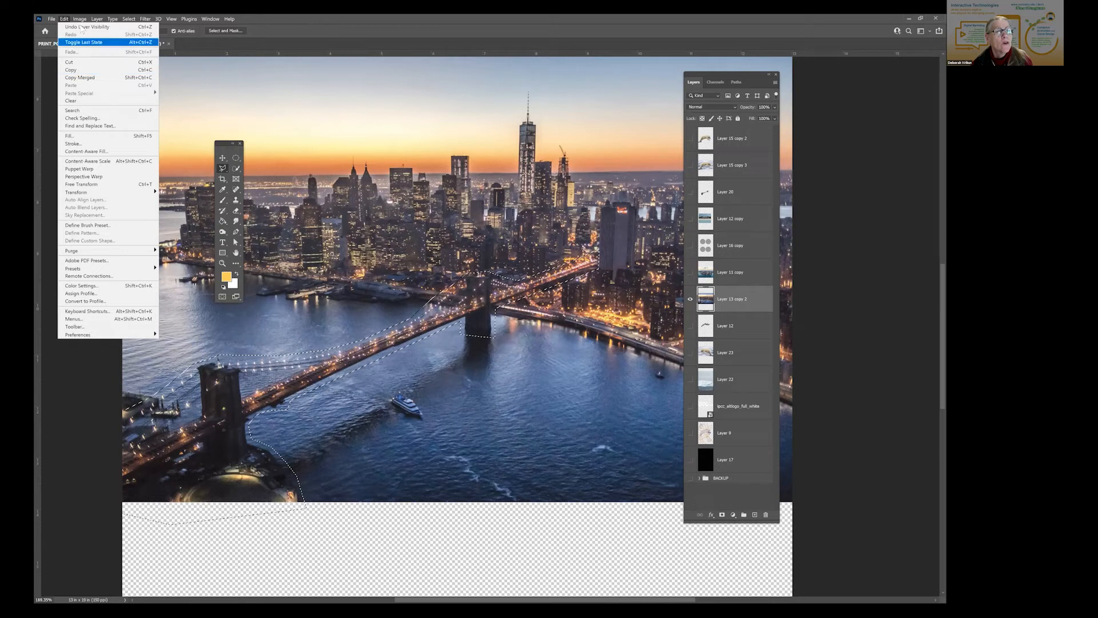
left_click(67, 70)
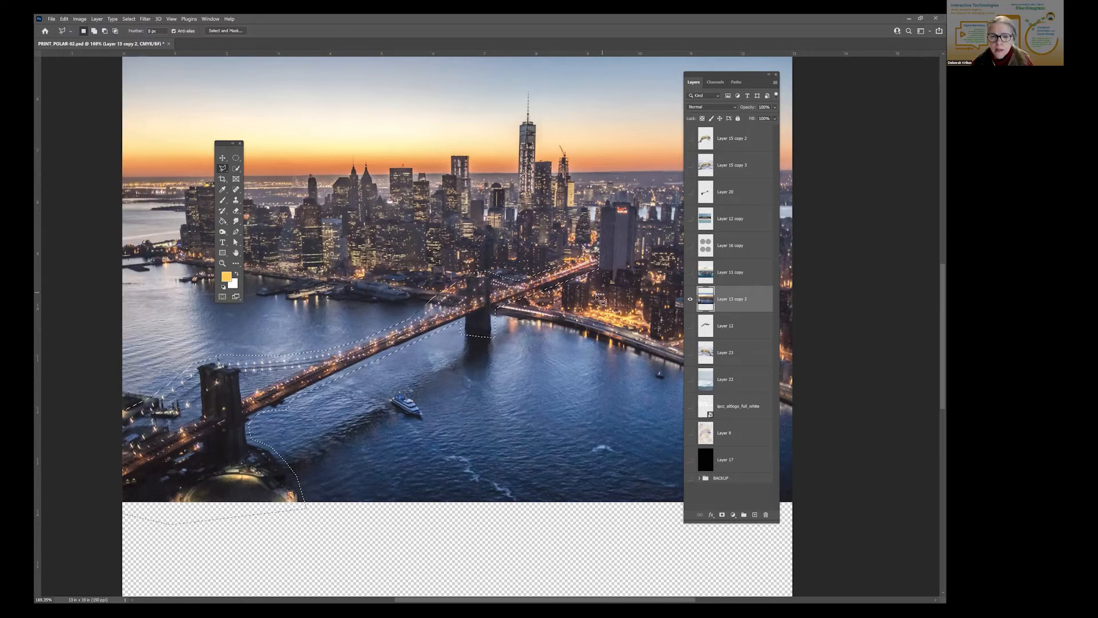
left_click(62, 20)
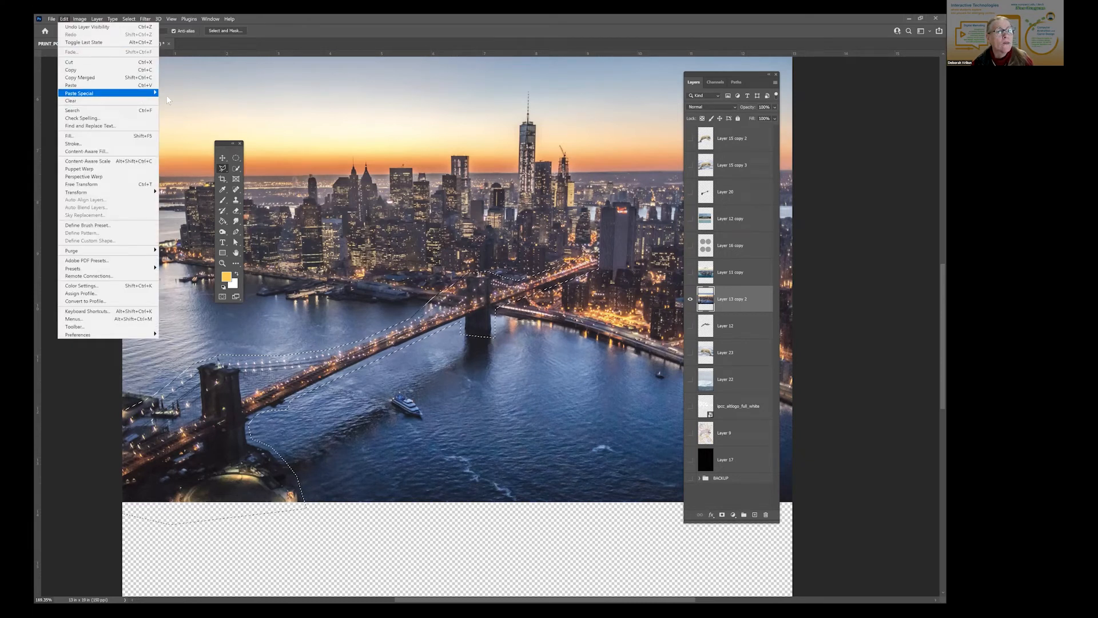
mouse_move(168, 100)
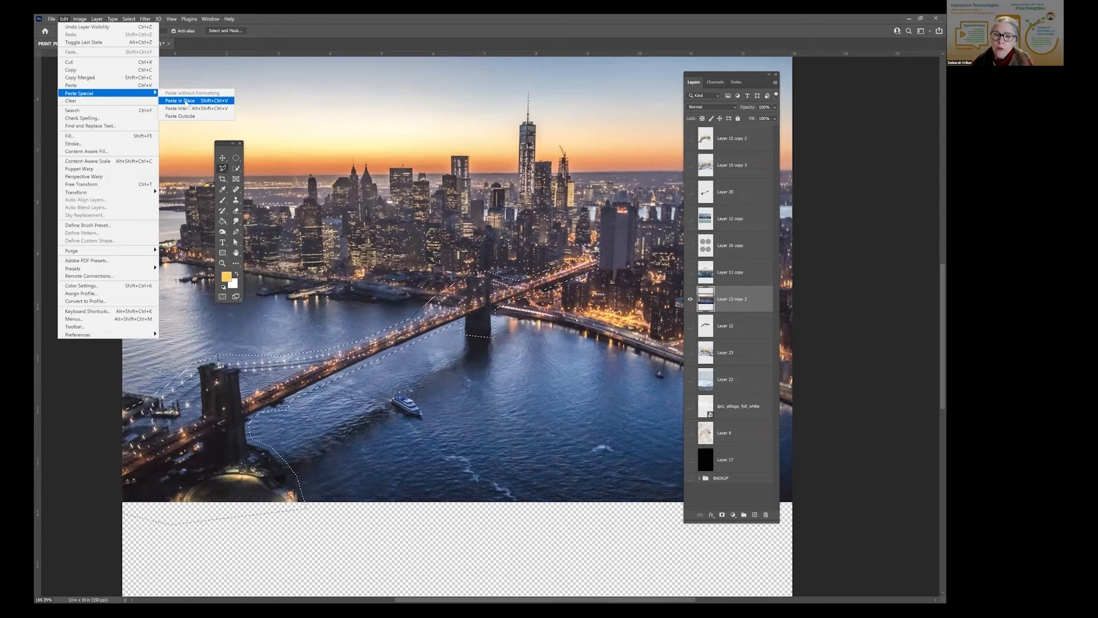
left_click(185, 102)
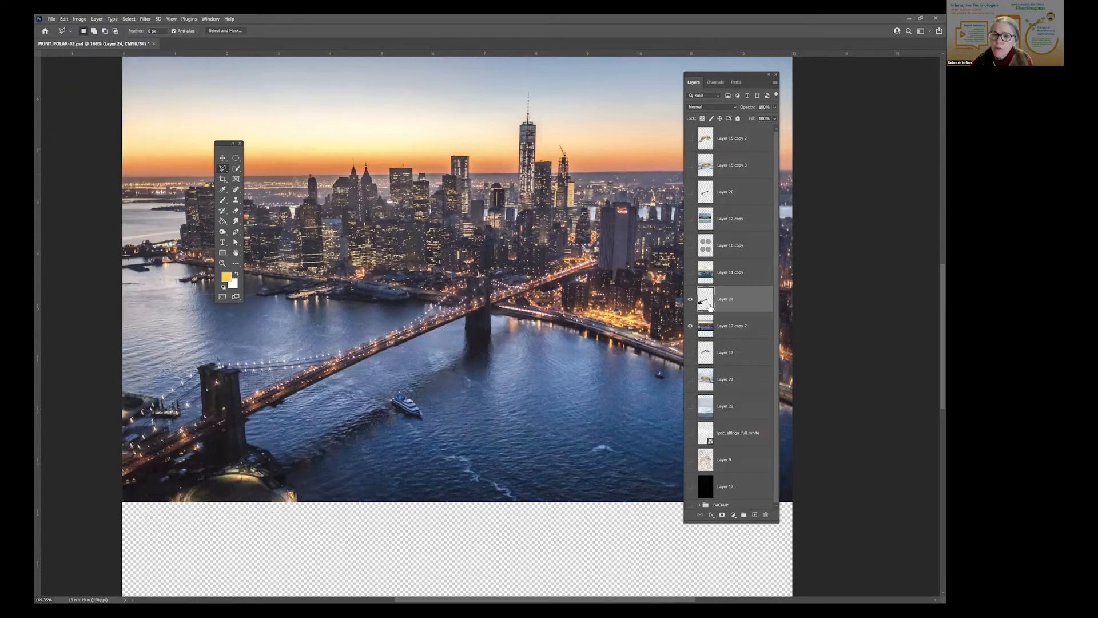
- Hide the skyline, preview the bridge cutout over the iceberg on Layer 22, and switch to the polar bear on Layer 15 copy 3
left_click(690, 330)
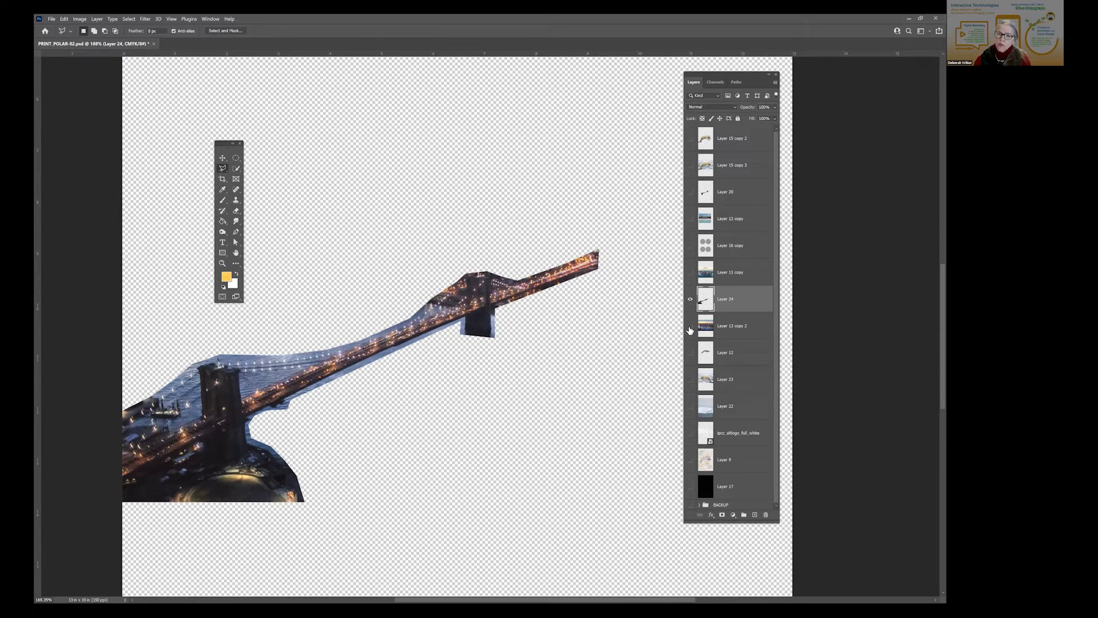
left_click(690, 408)
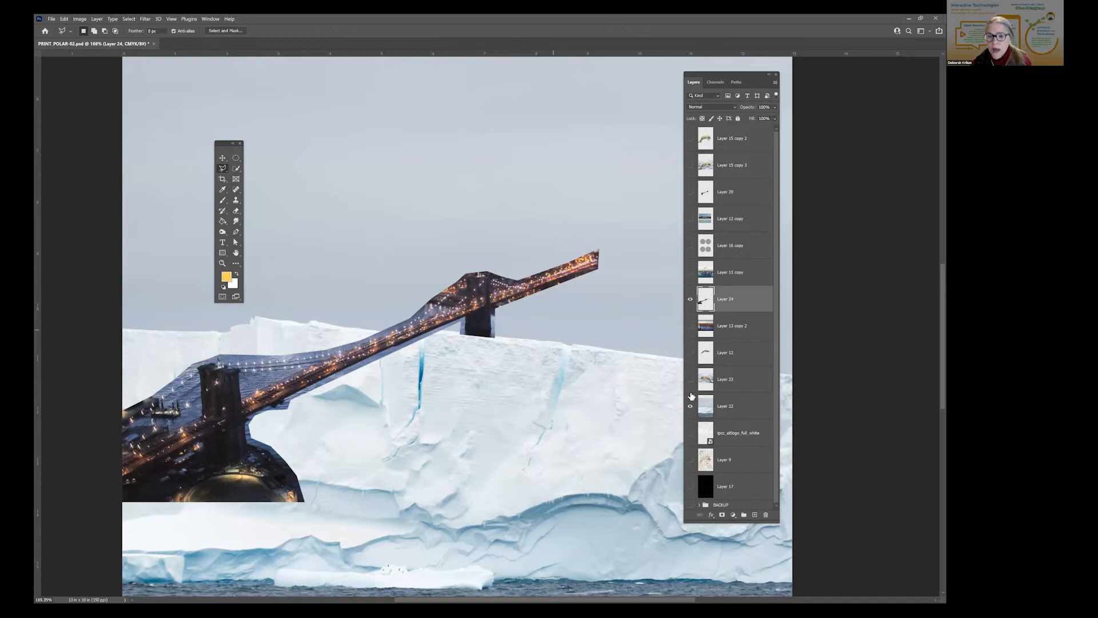
left_click(691, 407)
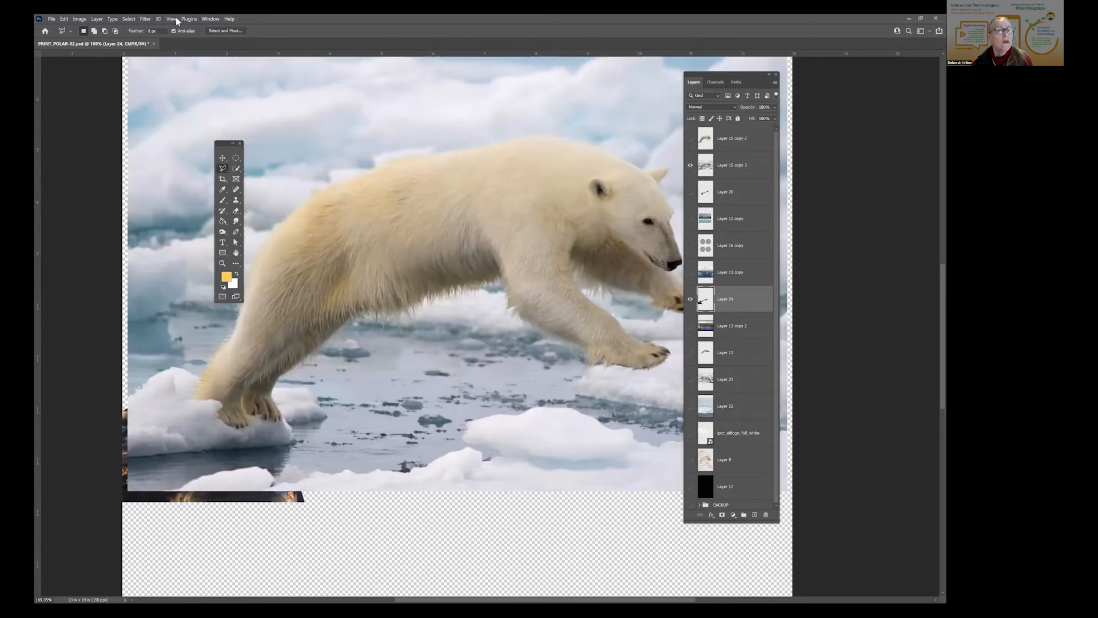
- Draw a loose freehand lasso selection around the whole polar bear, including the ice beneath its hind feet and front paws
left_click(171, 19)
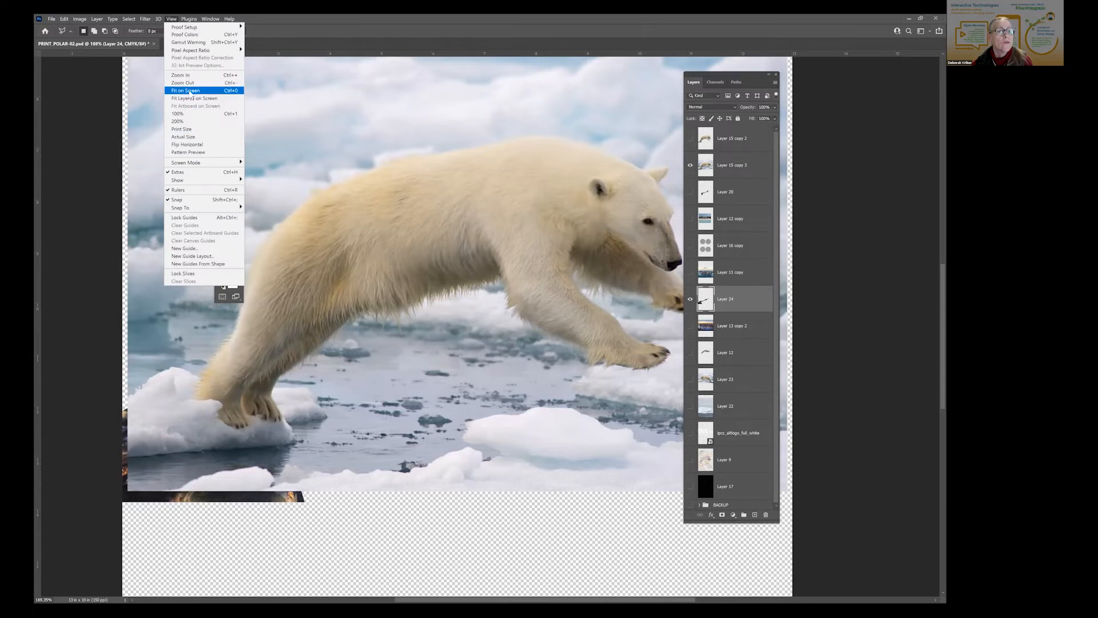
left_click(191, 91)
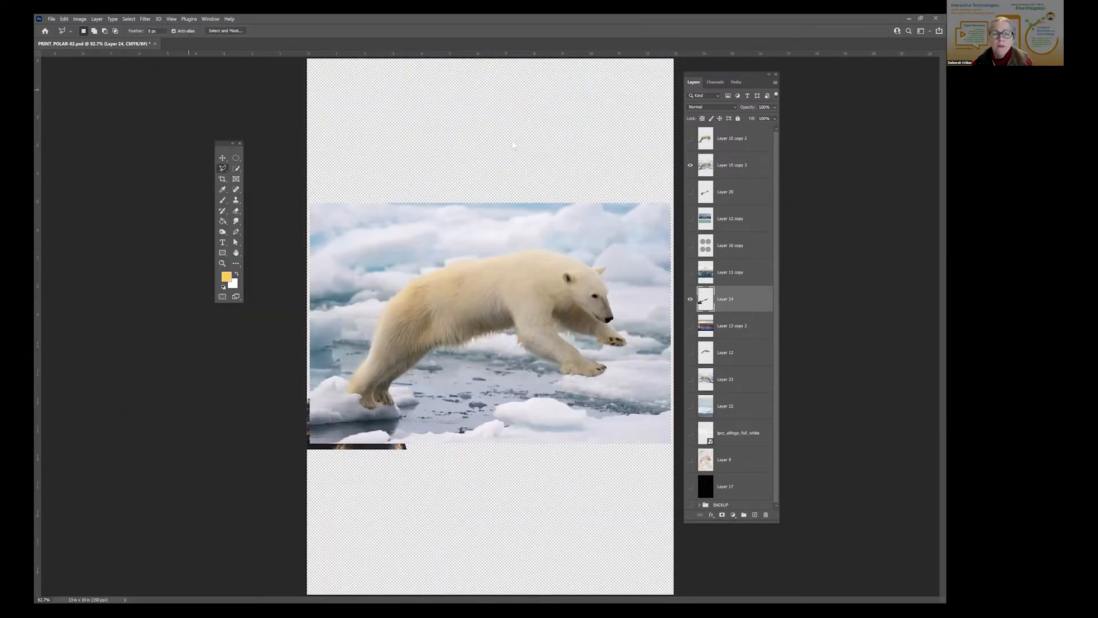
left_click_drag(220, 143, 514, 147)
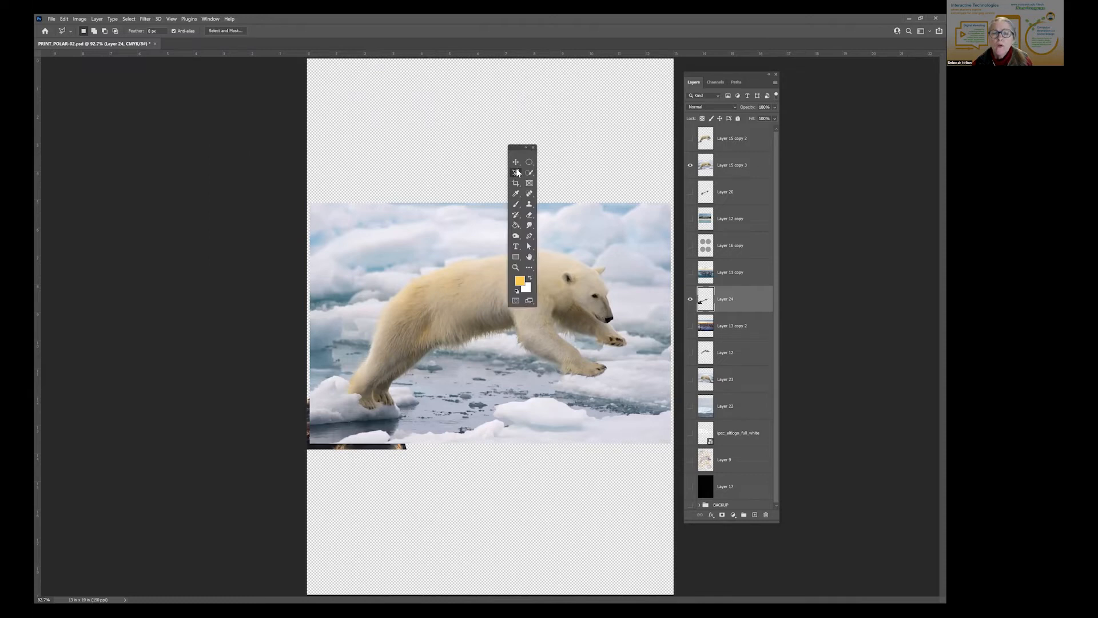
right_click(517, 172)
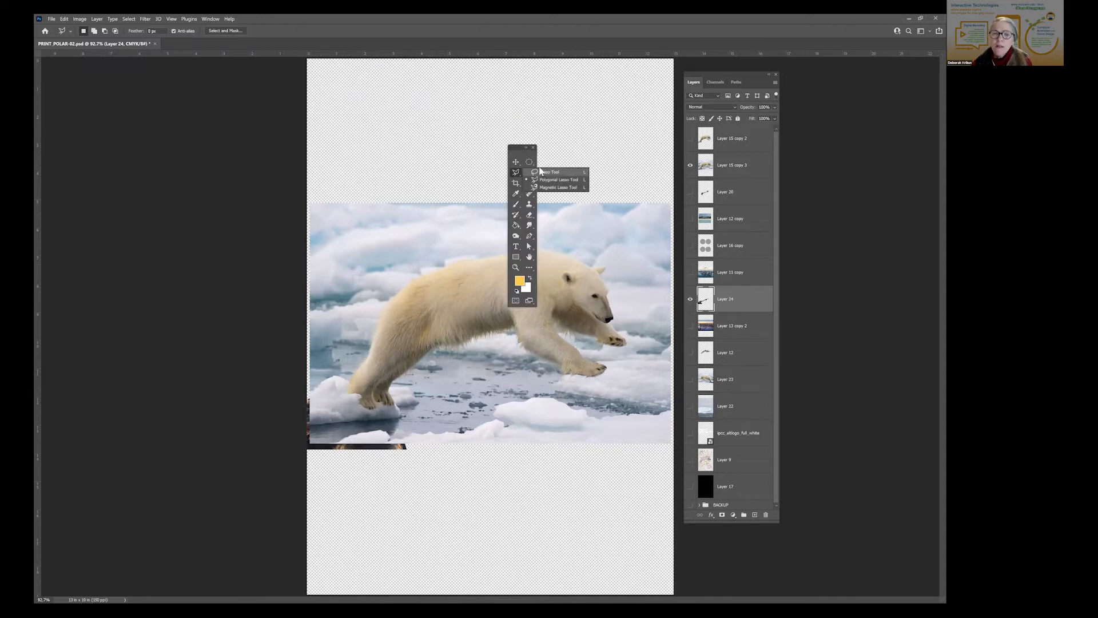
left_click(540, 172)
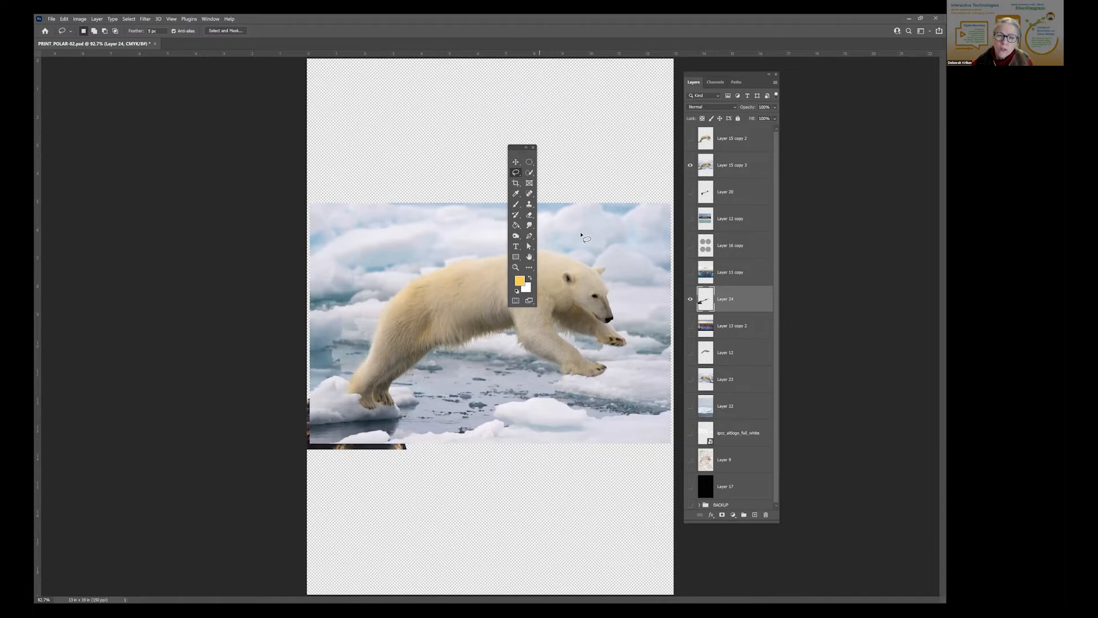
left_click_drag(514, 147, 275, 172)
mouse_move(595, 251)
left_mouse_down()
mouse_move(485, 247)
mouse_move(386, 293)
left_mouse_up()
left_click(583, 268)
mouse_move(587, 257)
left_mouse_down()
mouse_move(532, 245)
mouse_move(410, 271)
mouse_move(377, 304)
mouse_move(359, 356)
mouse_move(309, 374)
mouse_move(299, 394)
left_mouse_up()
mouse_move(313, 424)
left_mouse_down()
mouse_move(414, 425)
mouse_move(400, 388)
mouse_move(506, 339)
mouse_move(521, 360)
mouse_move(552, 371)
mouse_move(559, 394)
mouse_move(632, 398)
mouse_move(640, 379)
mouse_move(579, 345)
mouse_move(633, 349)
mouse_move(613, 266)
mouse_move(591, 261)
left_mouse_up()
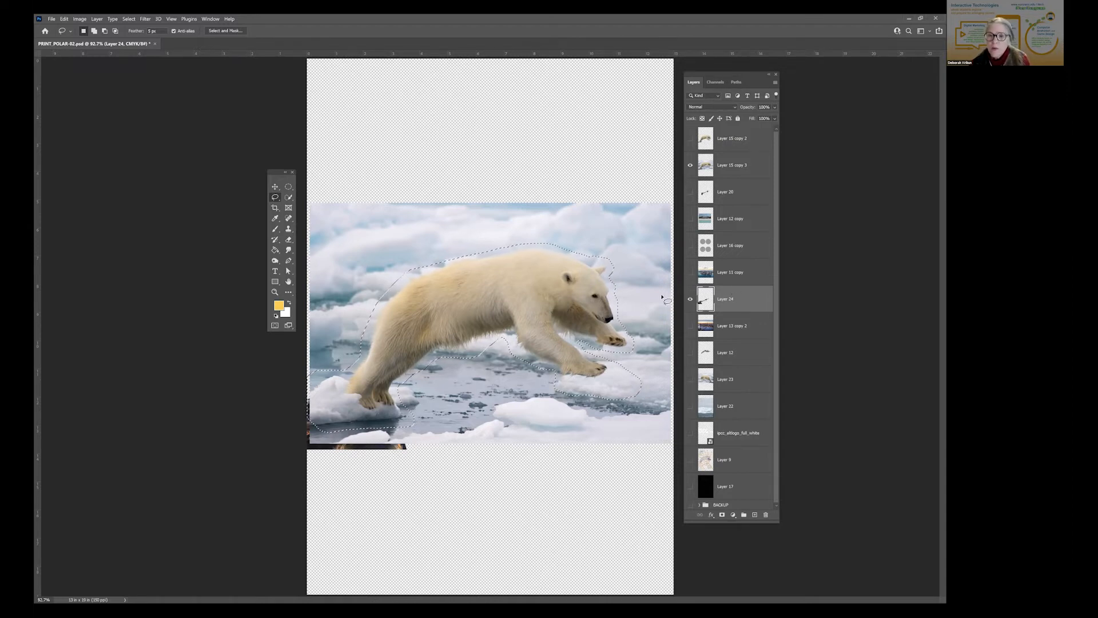
- Make the polar bear's Layer 15 copy 3 active, hide the bridge on Layer 24, and undo the removal of the selected bear
left_click(730, 167)
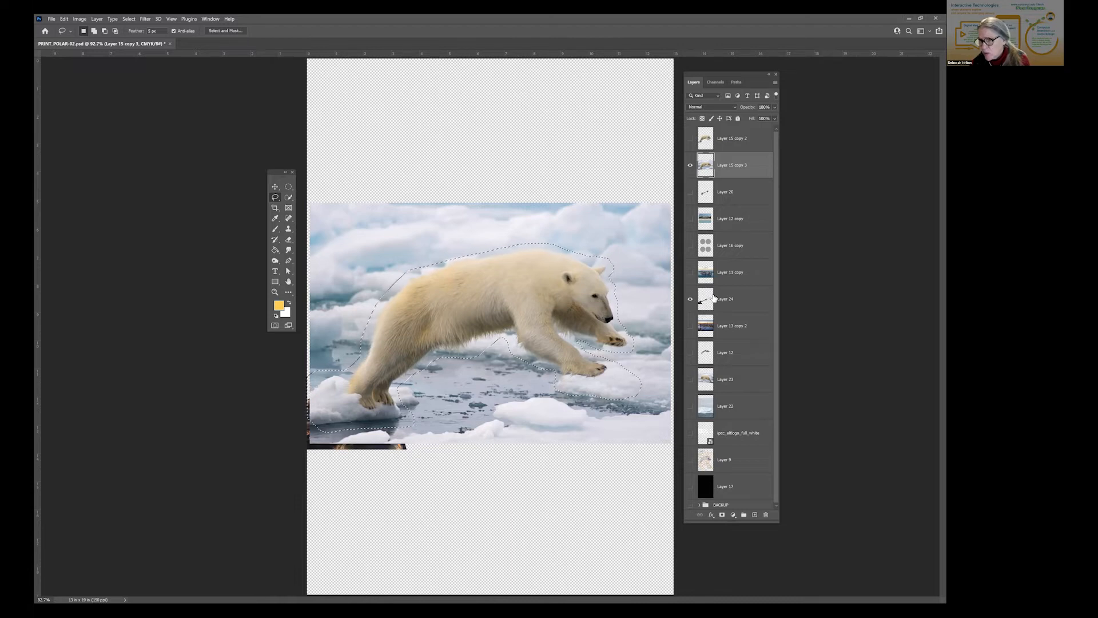
left_click(690, 299)
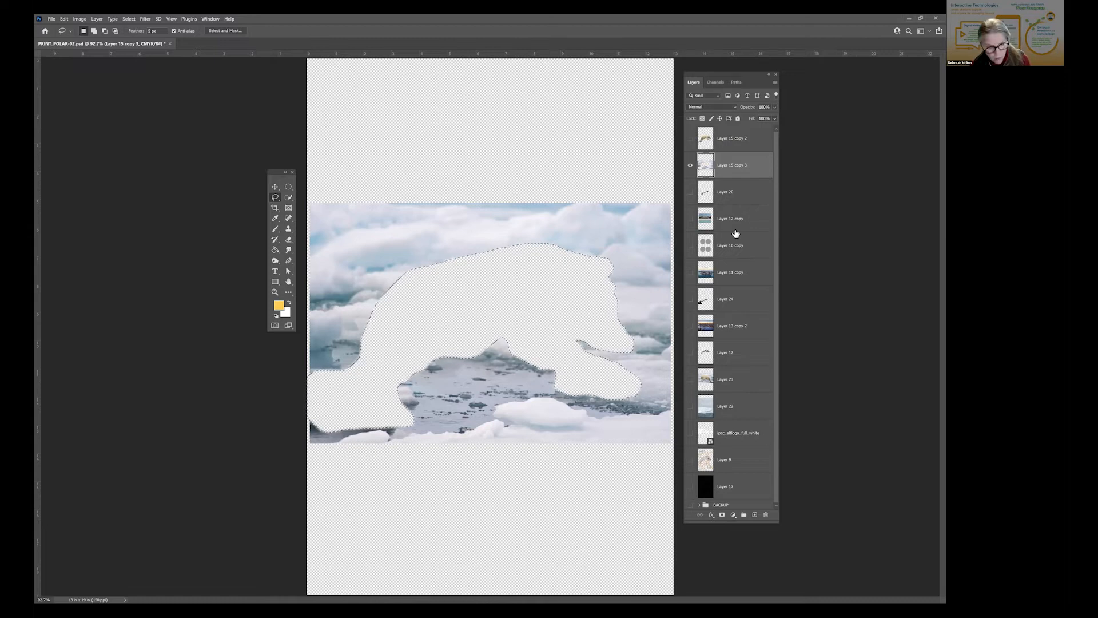
key("ctrl+z")
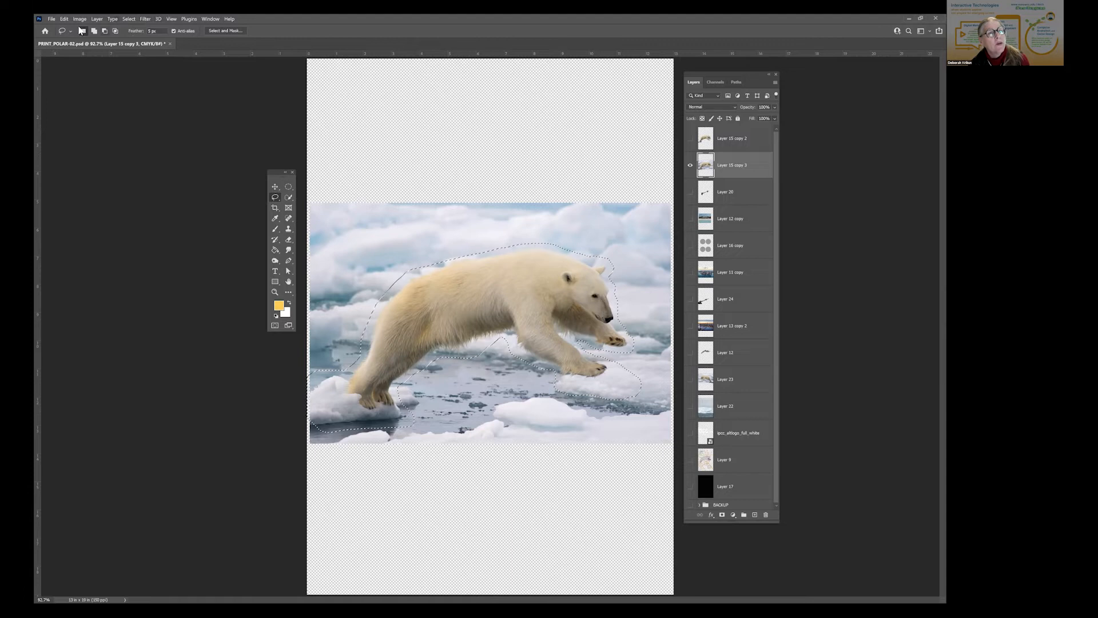
- Invert the selection, delete the icy background around the polar bear on Layer 15 copy 3, and clear the selection
left_click(129, 20)
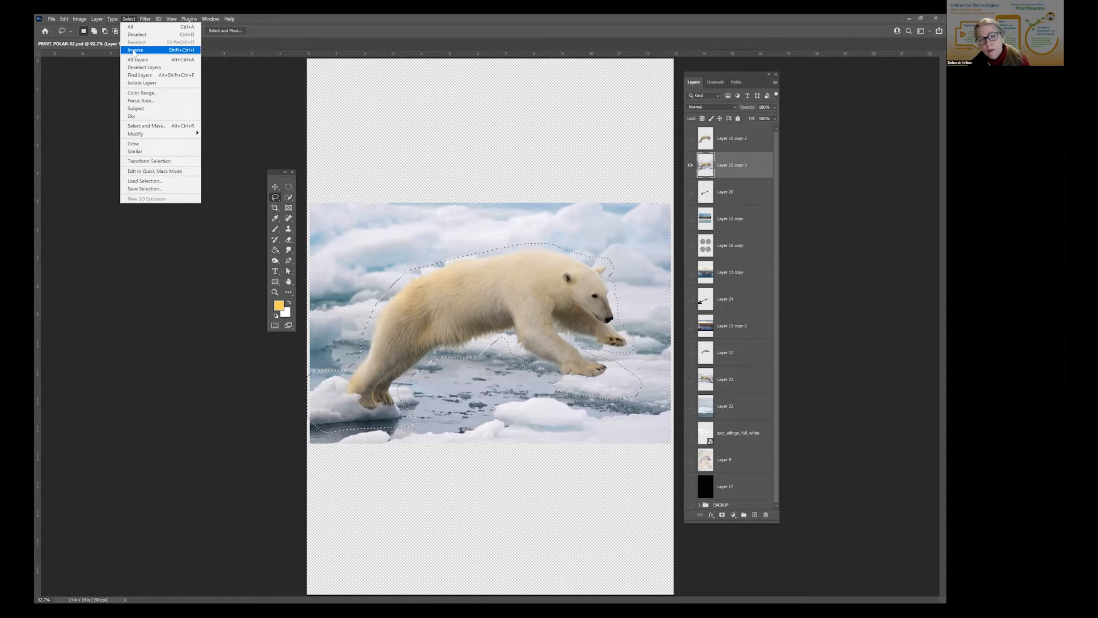
left_click(134, 51)
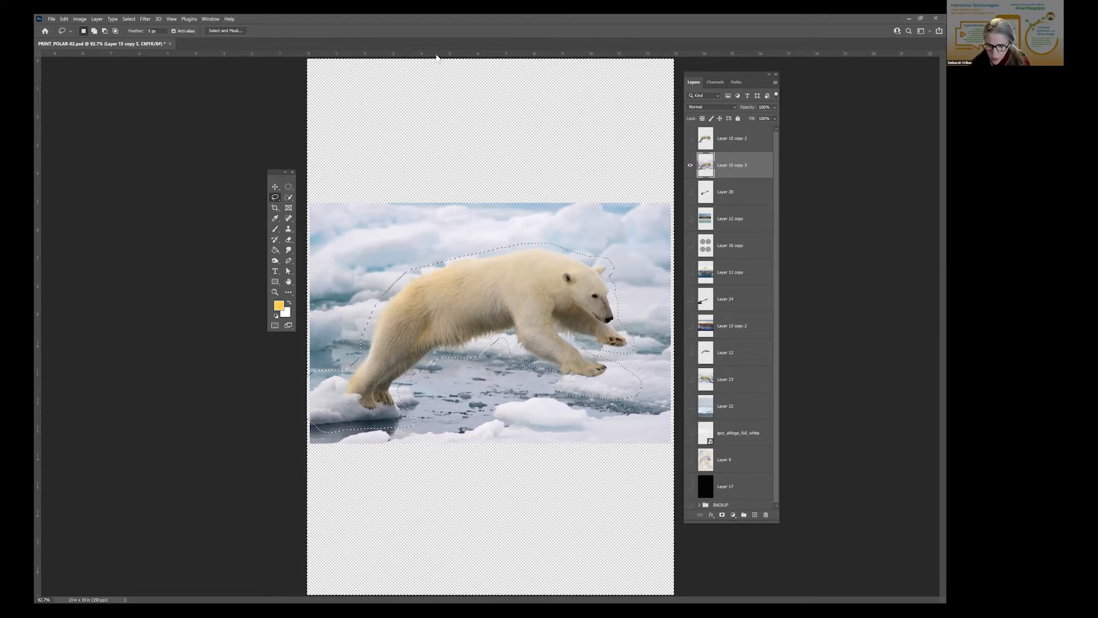
key("Delete")
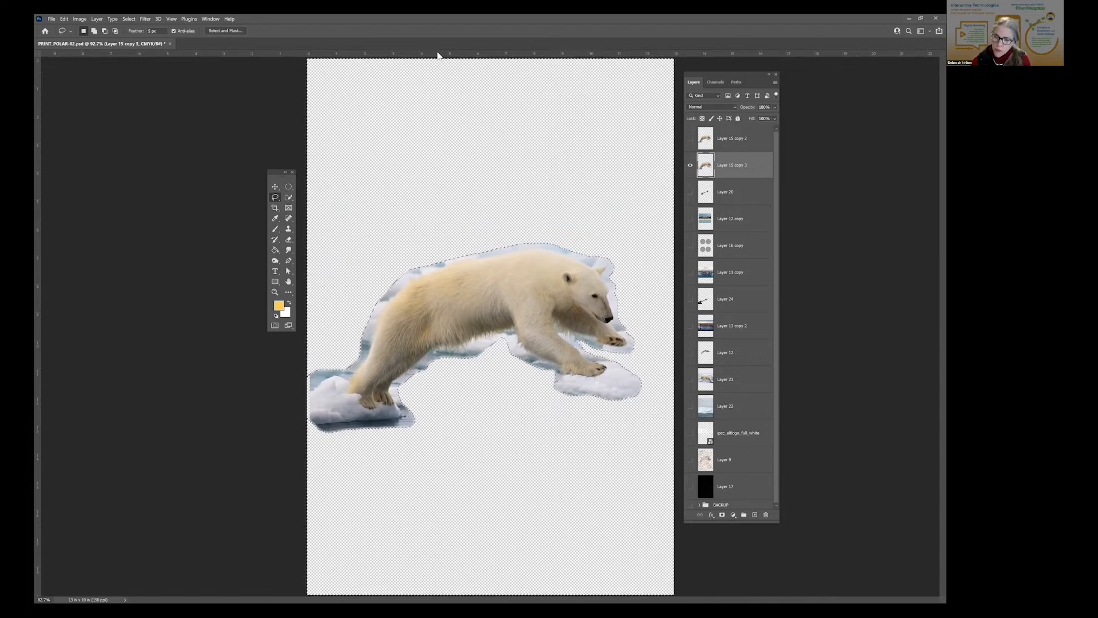
left_click(130, 21)
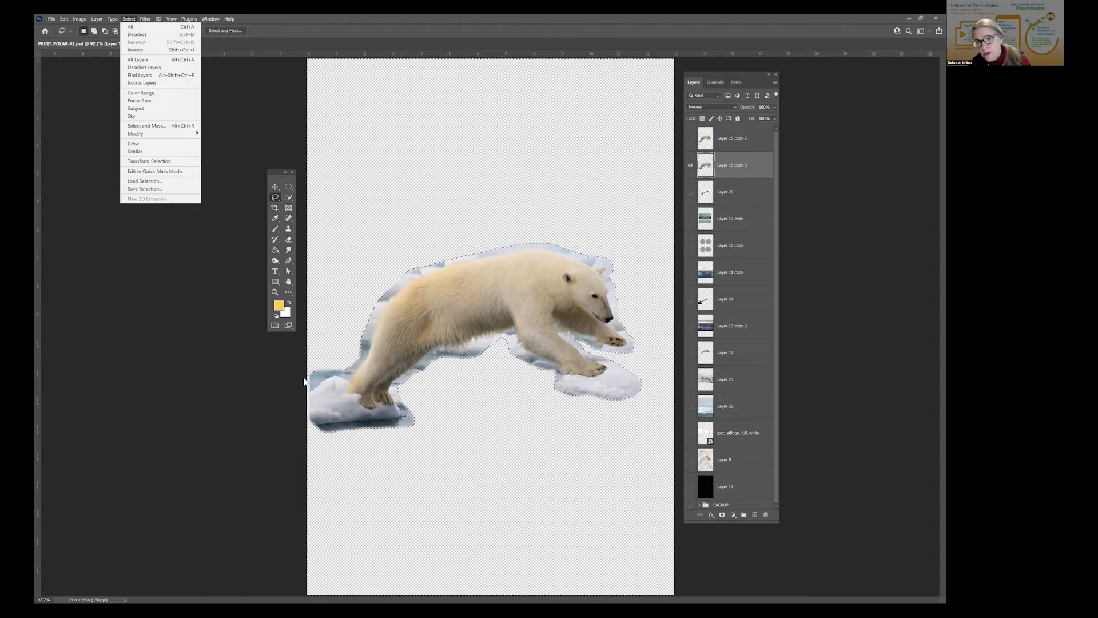
left_click(366, 239)
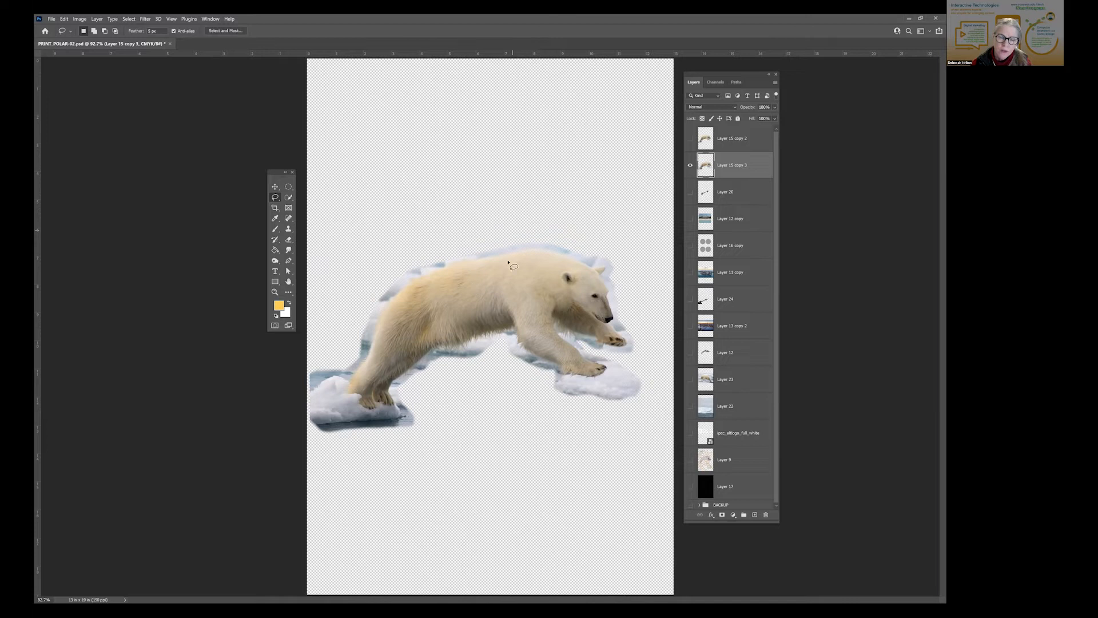
- Show only the bridge on Layer 24, load its outline as a selection, check it with the layer hidden, and deselect
left_click(689, 298)
left_click(690, 164)
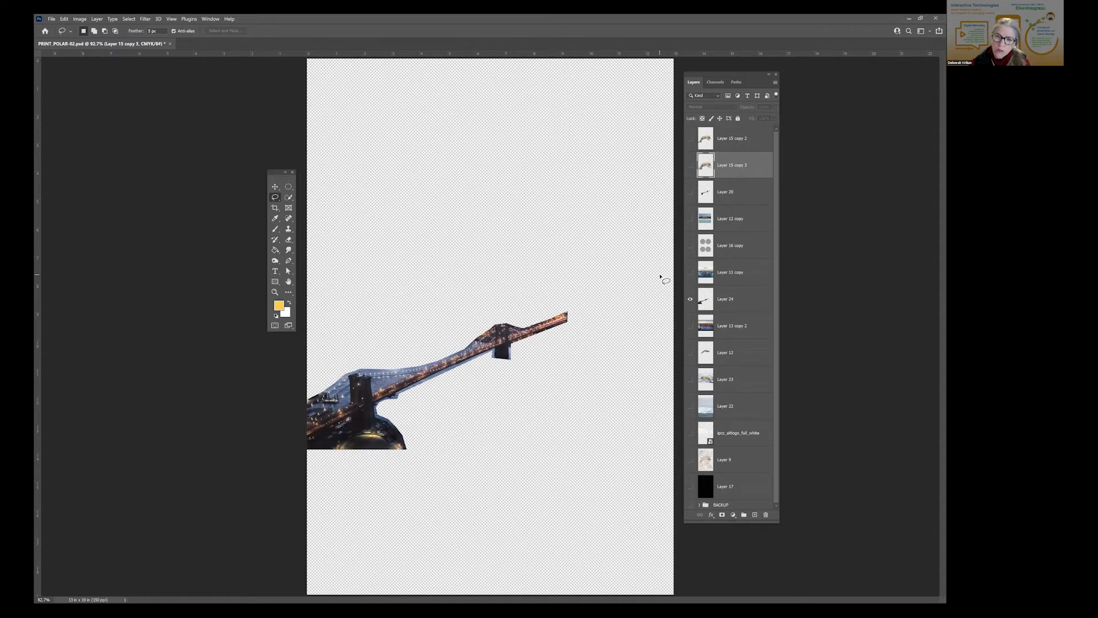
left_click(707, 290)
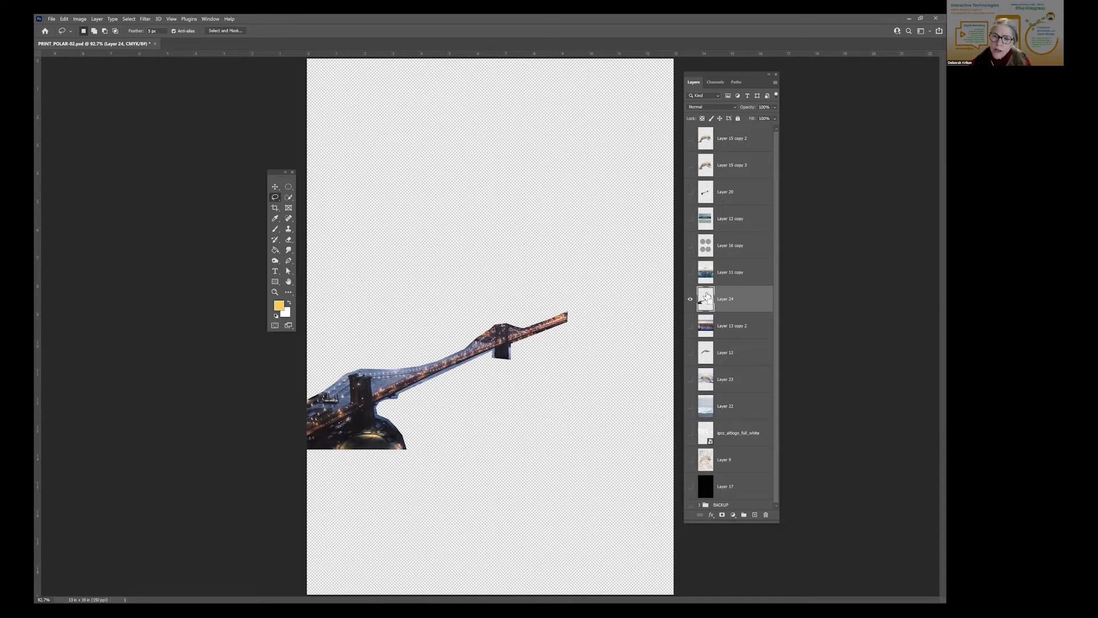
left_click(707, 296, "ctrl")
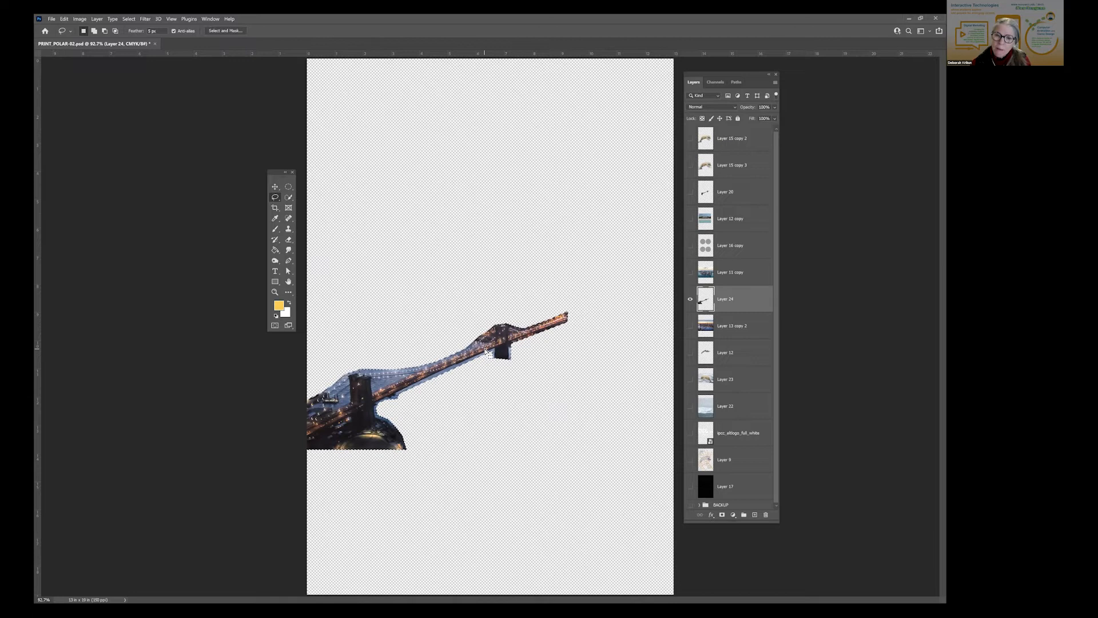
left_click(690, 300)
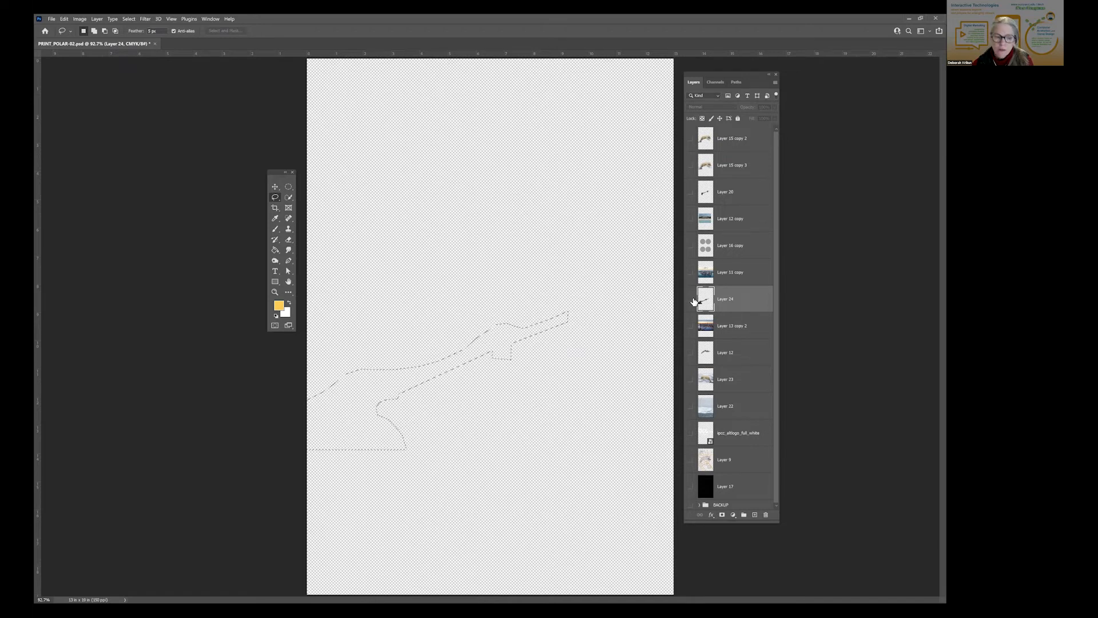
key("ctrl+d")
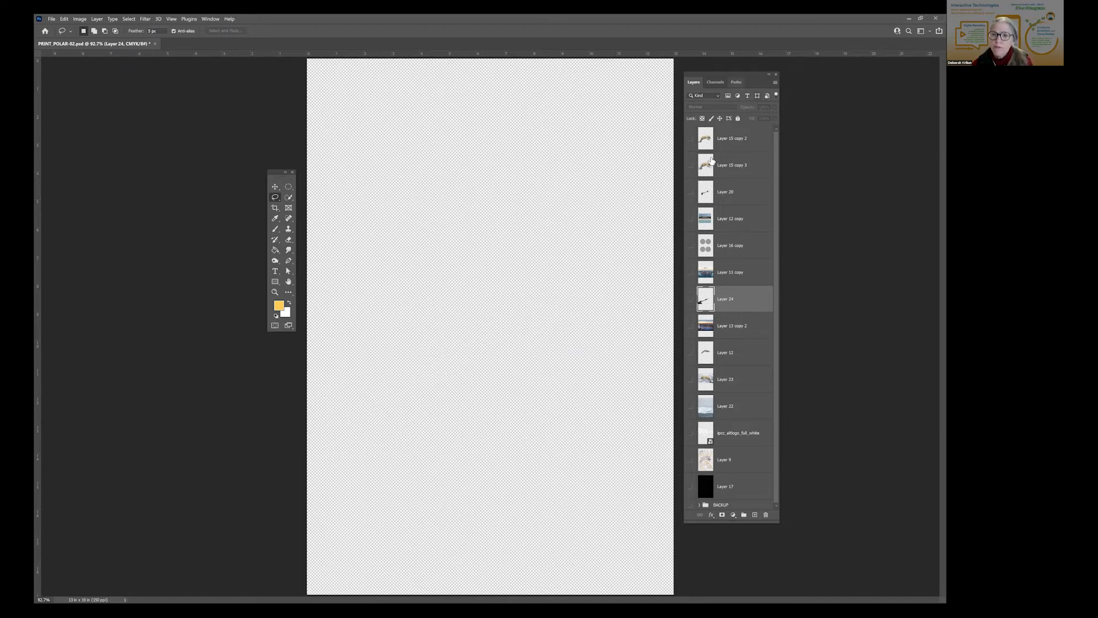
- Check the polar bear cutout, show only the iceberg on Layer 22, and move the photo to bring the iceberg's far end into view
left_click(691, 165)
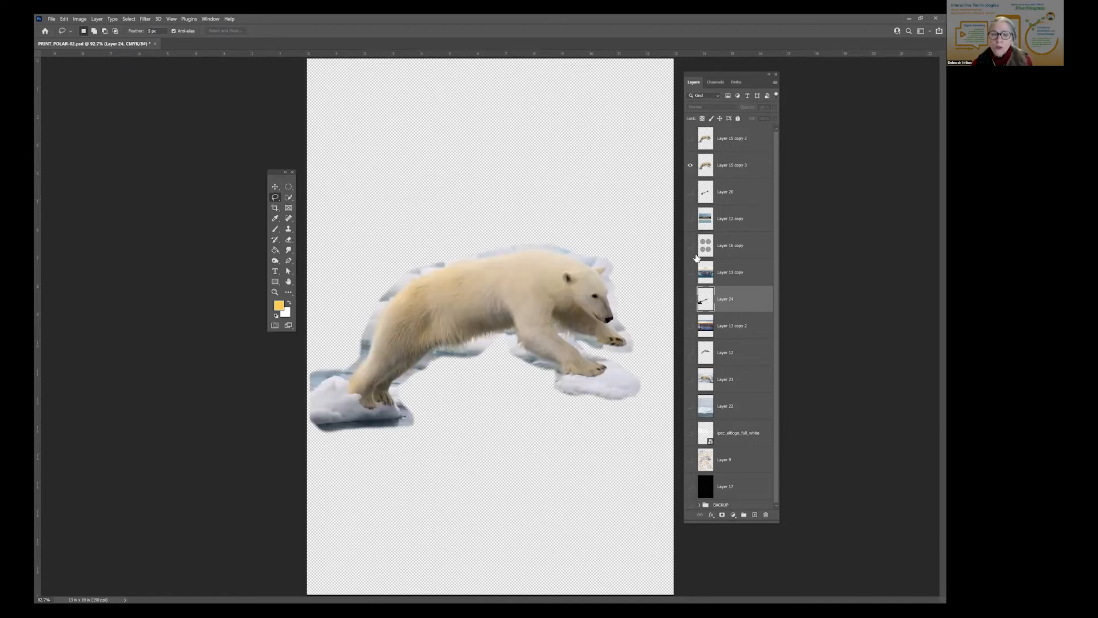
left_click(690, 166)
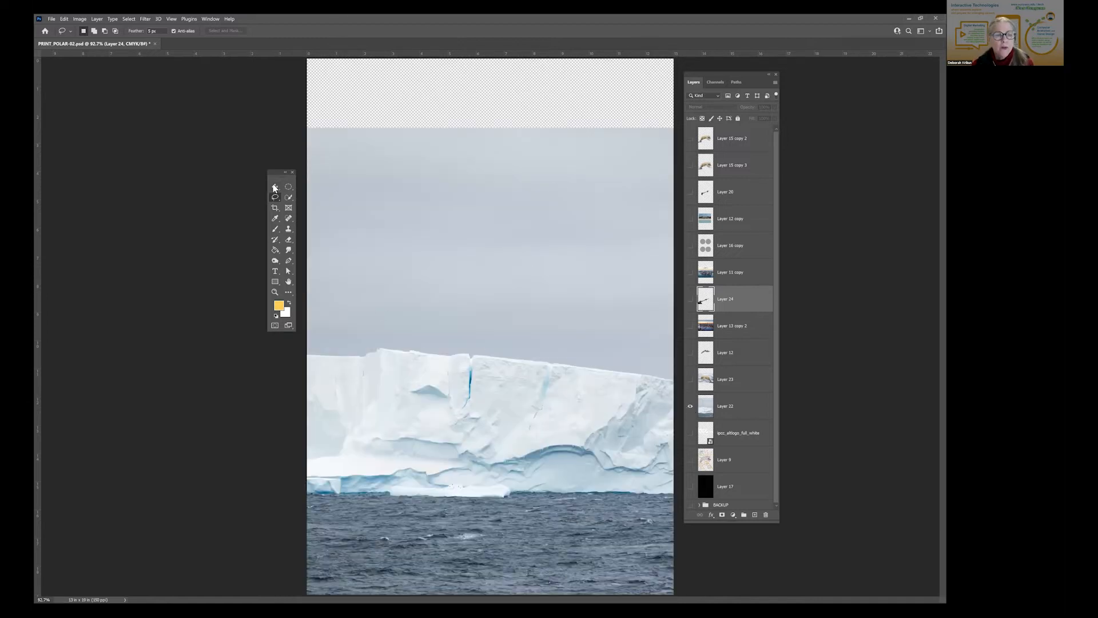
key("v")
left_click(388, 382)
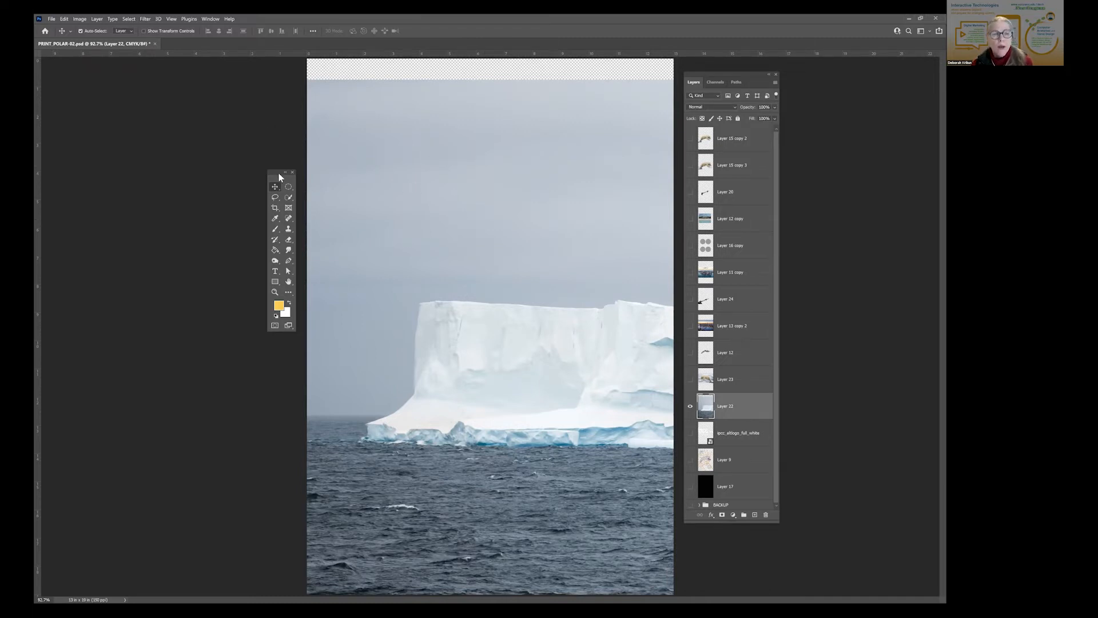
- Try selecting the grey sky above the iceberg with the Magic Wand and clear the selection
left_click(289, 198)
right_click(289, 197)
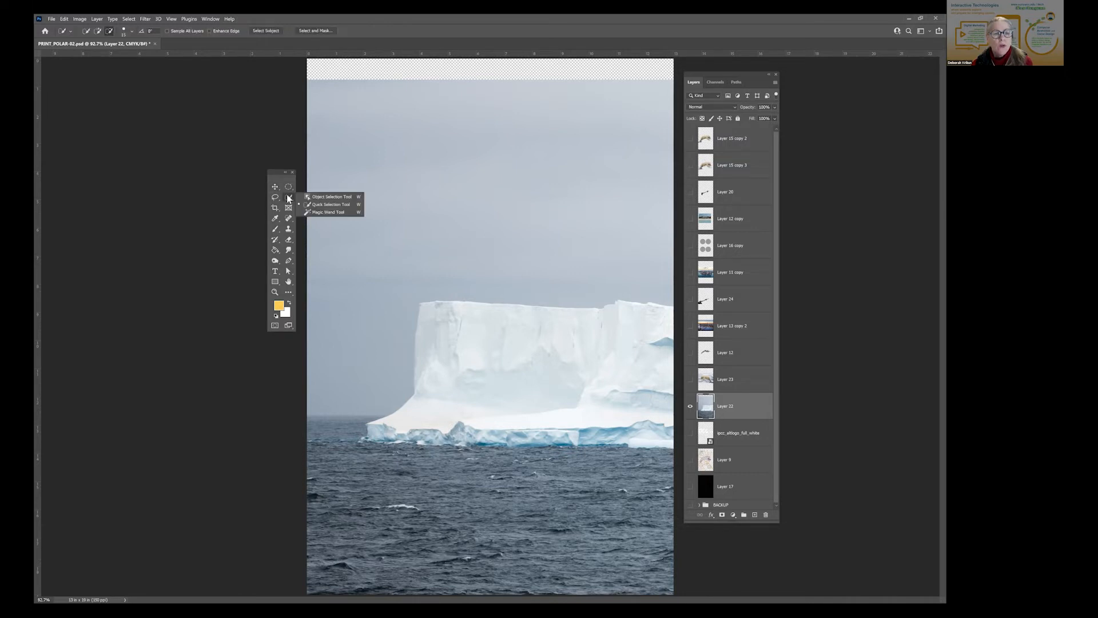
left_click(314, 213)
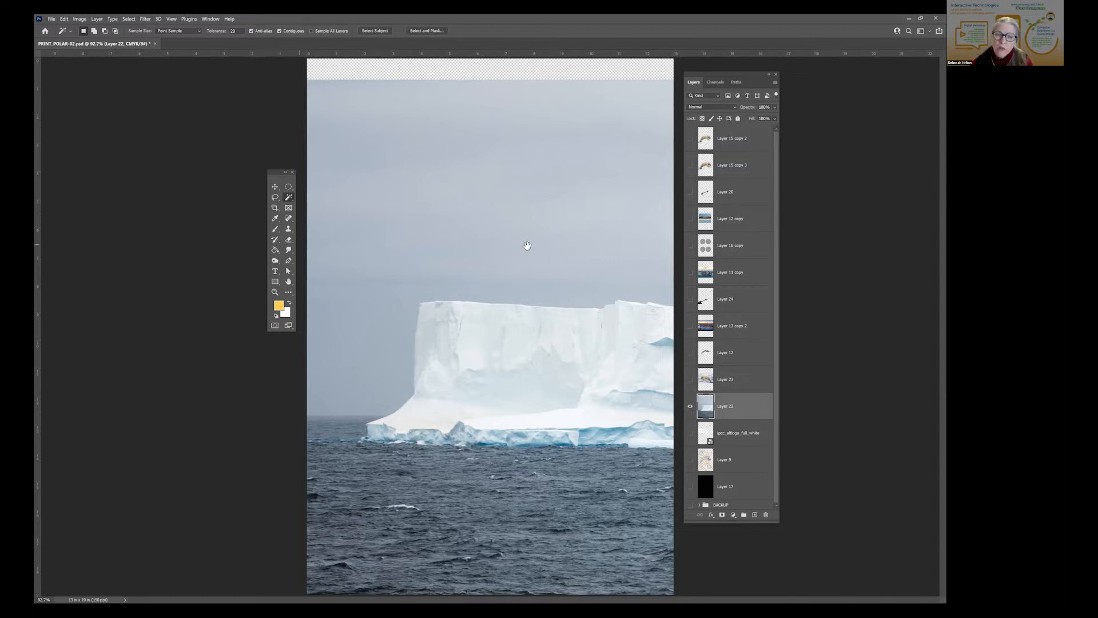
left_click(602, 241)
key("ctrl+d")
key("space")
- Move the iceberg photo on Layer 22 leftward until the iceberg's right end and the open sea beside it lie within the poster
left_click(280, 188)
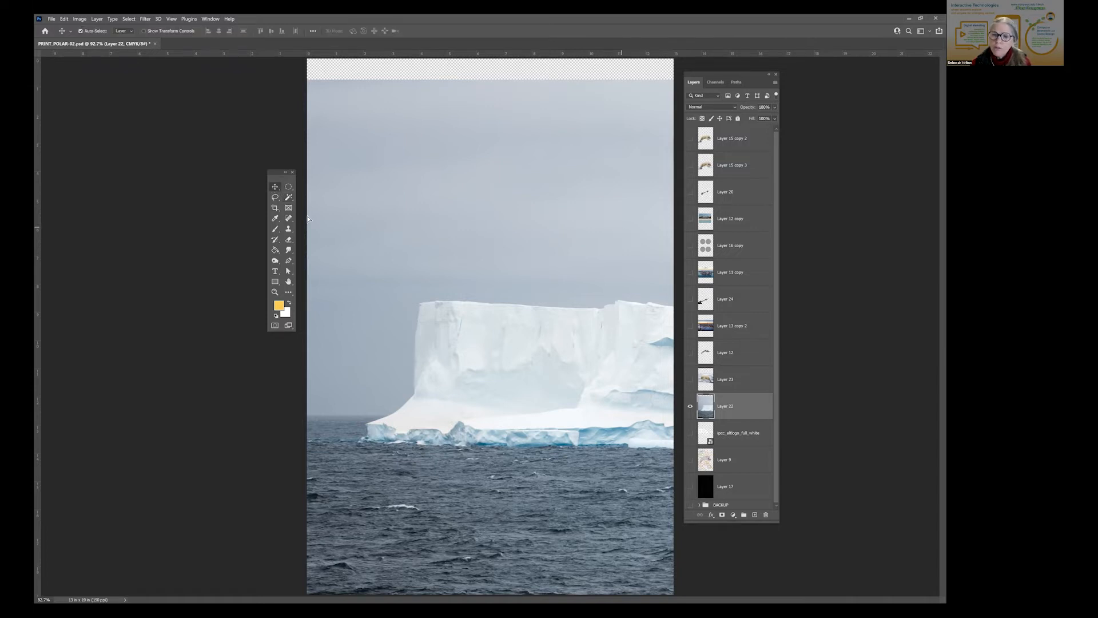
left_click_drag(383, 246, 171, 248)
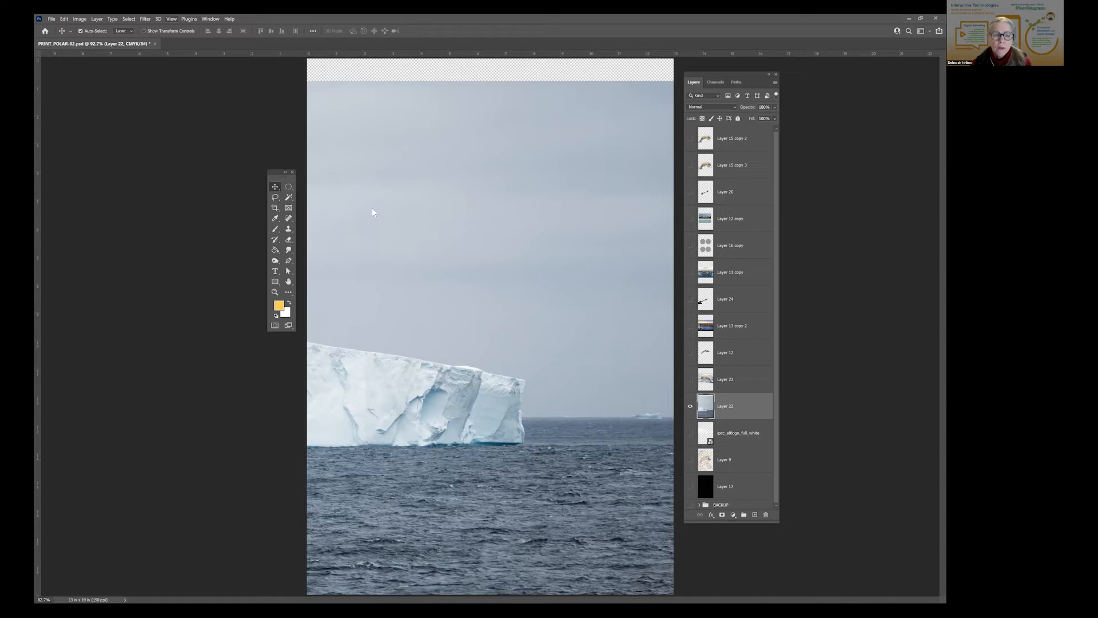
left_click_drag(275, 174, 221, 138)
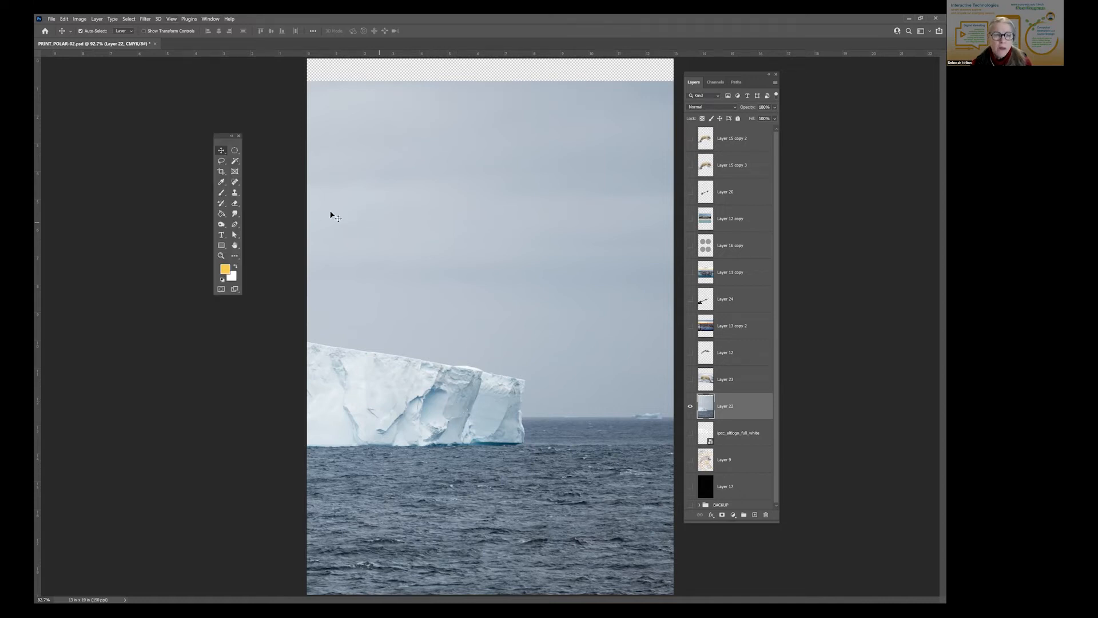
- Scale the iceberg photo on Layer 22 down proportionally to about 43% and place it across the middle of the poster
left_click(172, 19)
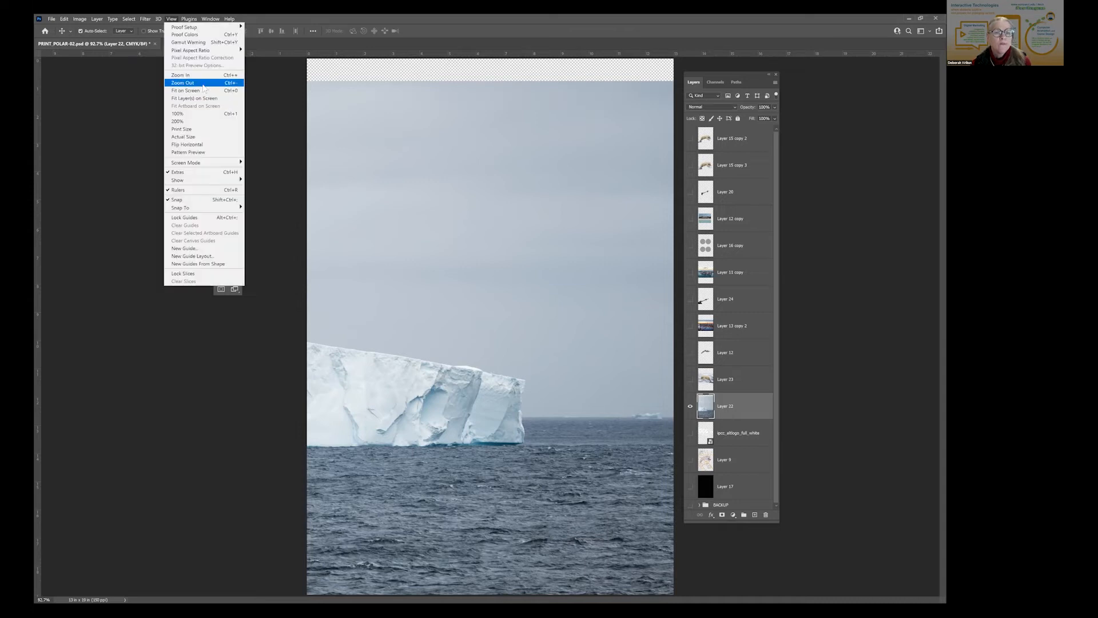
left_click(203, 86)
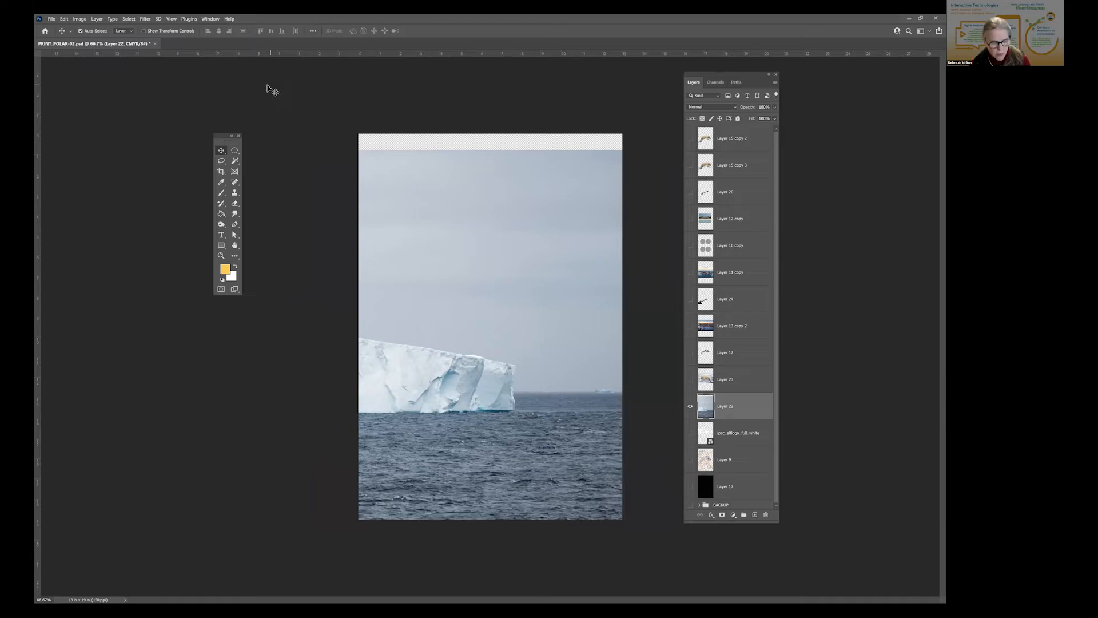
left_click(63, 19)
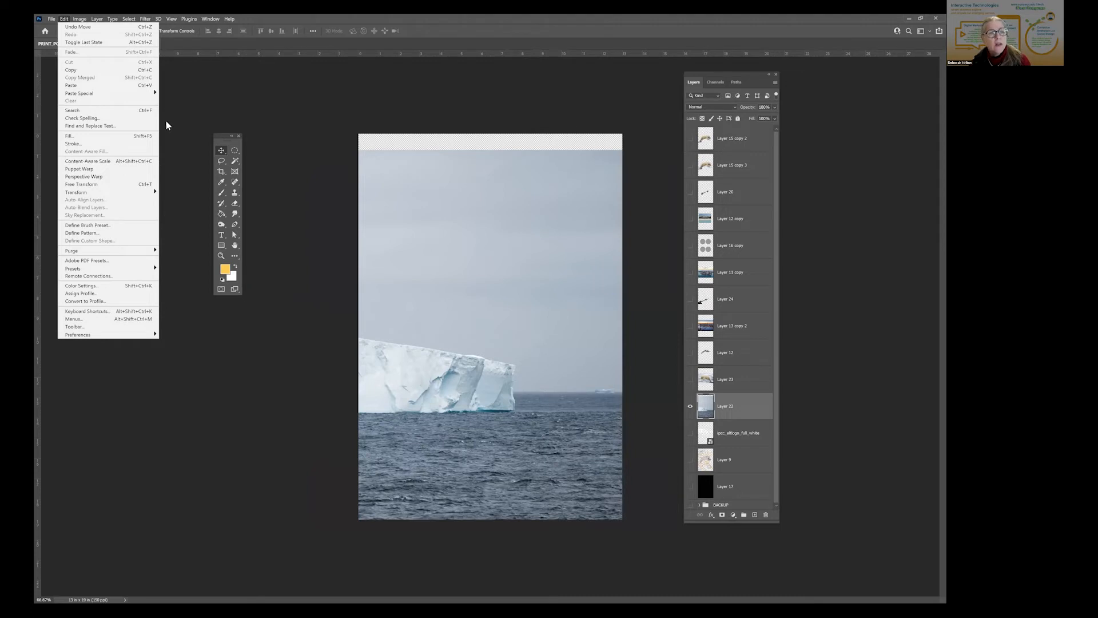
left_click(521, 160)
key("ctrl+t")
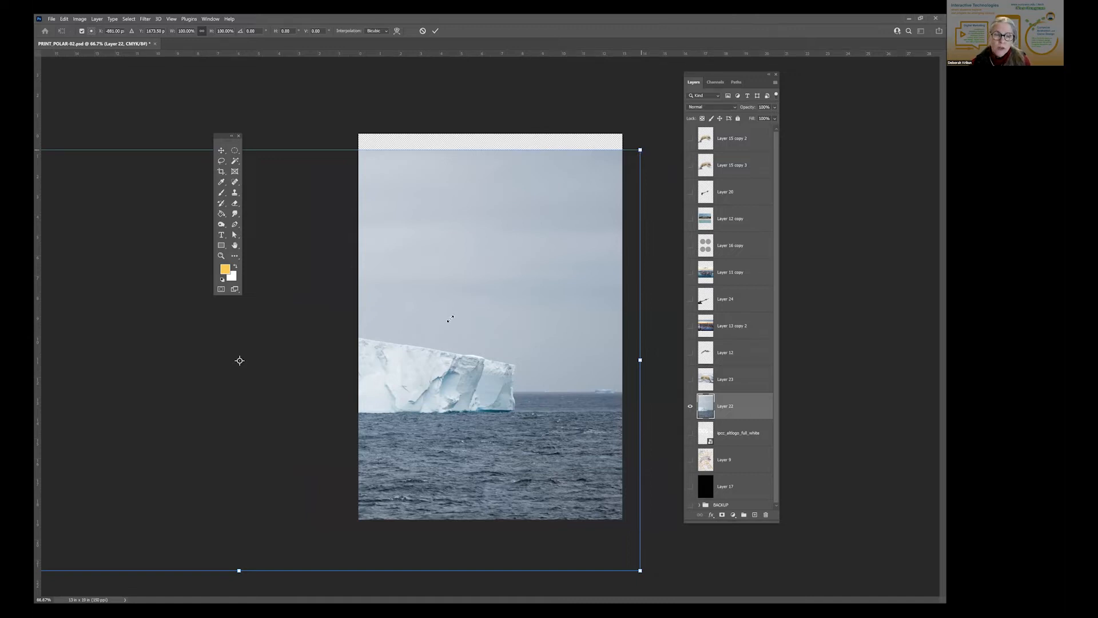
left_click_drag(640, 150, 420, 265)
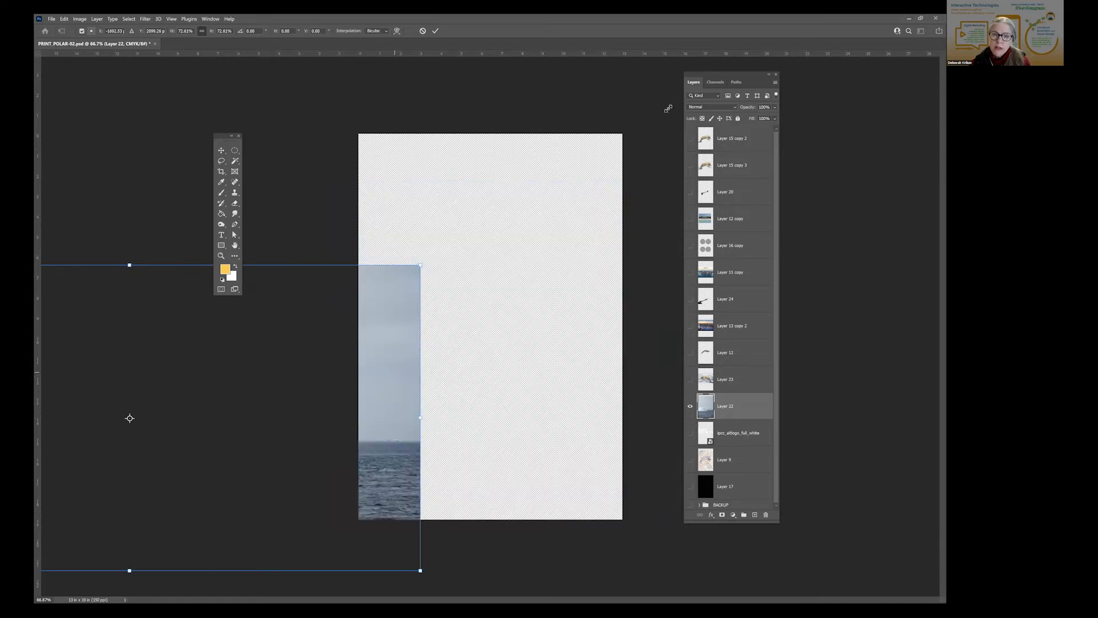
left_click_drag(395, 372, 647, 209)
left_click_drag(673, 102, 436, 224)
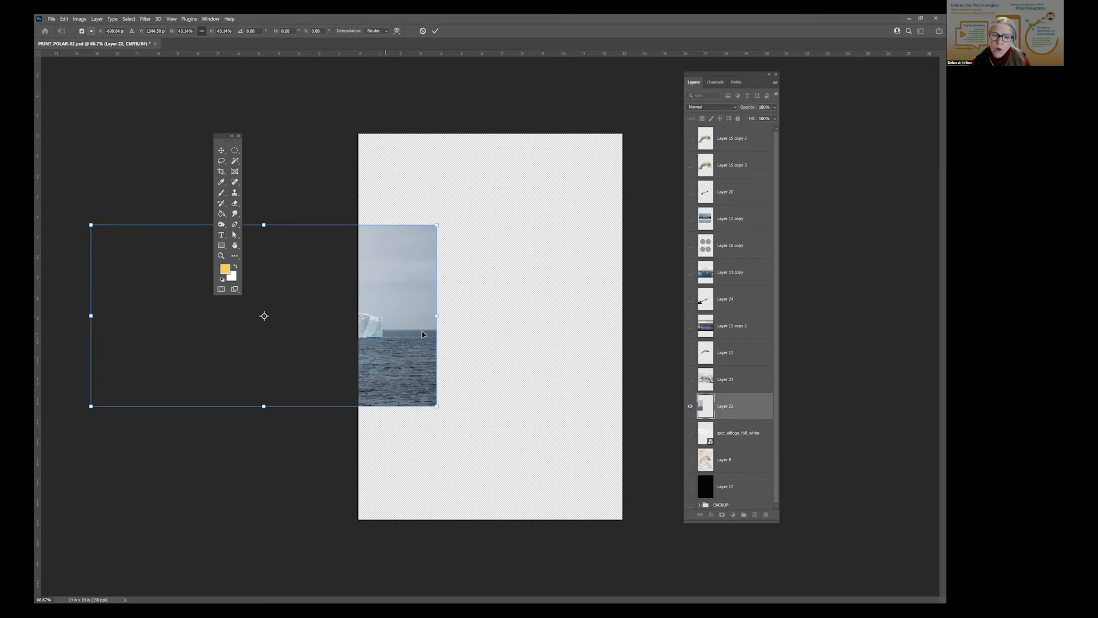
left_click_drag(434, 315, 658, 200)
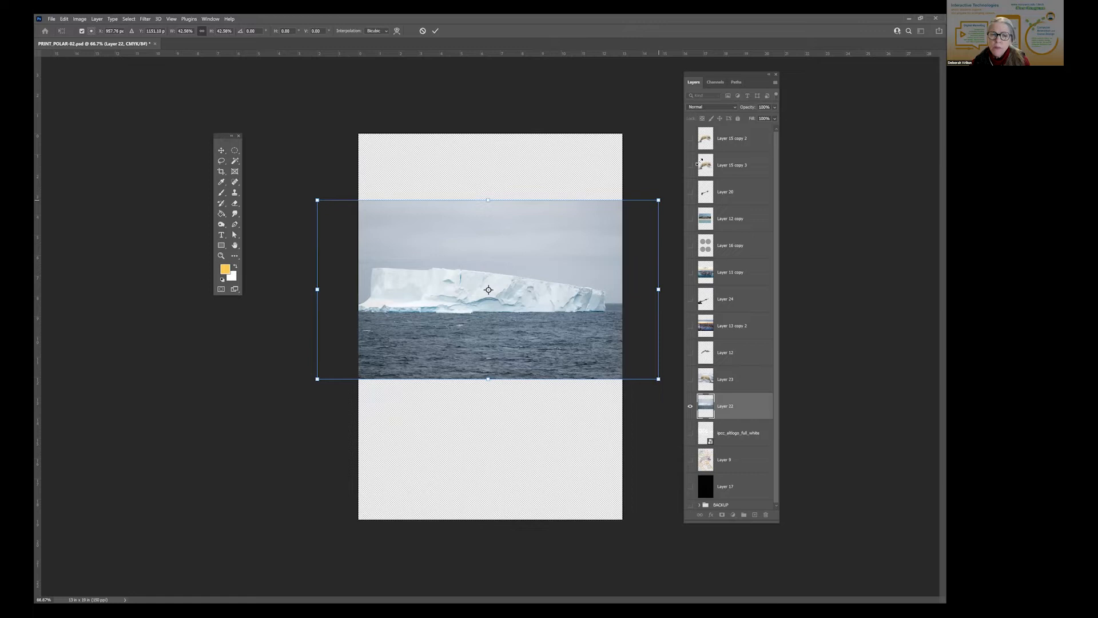
- Enlarge the iceberg photo to about 49%, apply the transform, and move it so the iceberg's left end lies within the poster
left_click_drag(658, 200, 700, 162)
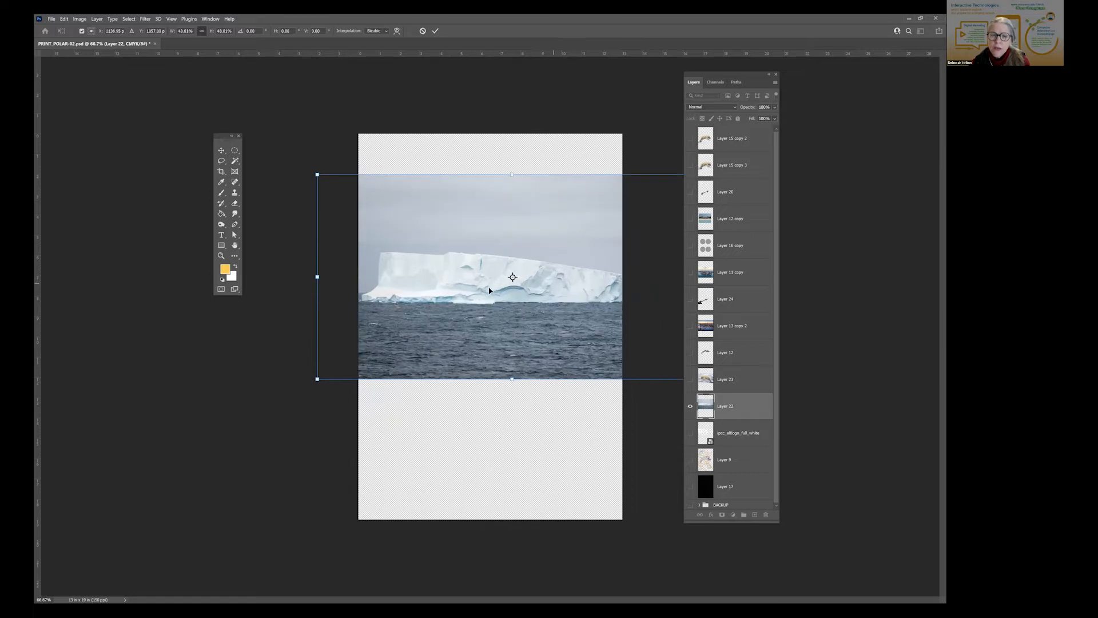
left_click_drag(526, 282, 530, 279)
key("Return")
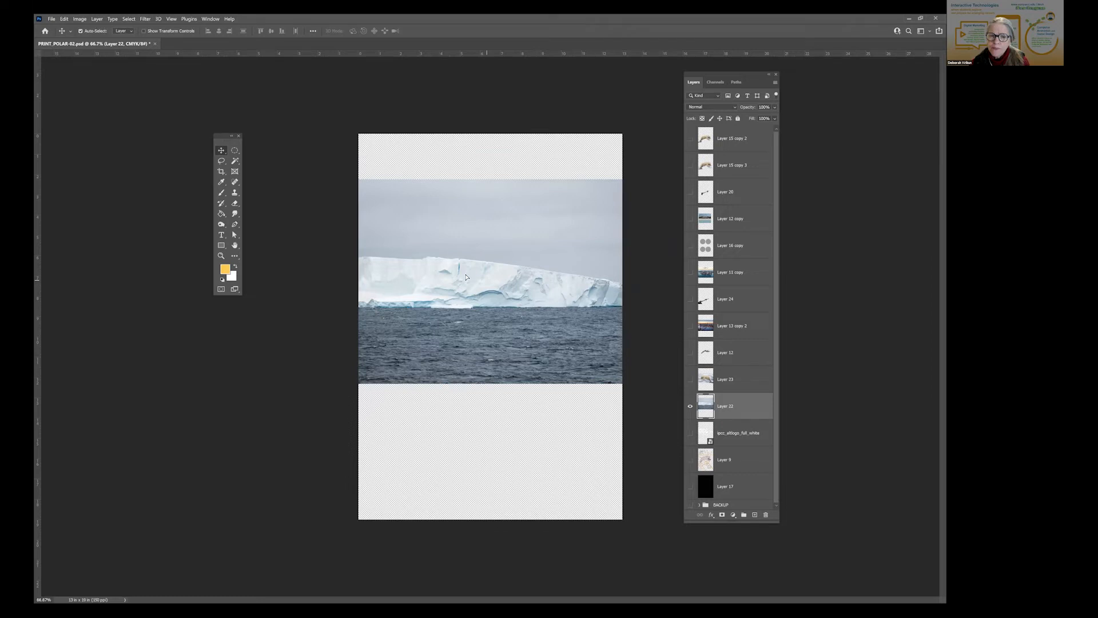
left_click_drag(468, 267, 504, 291)
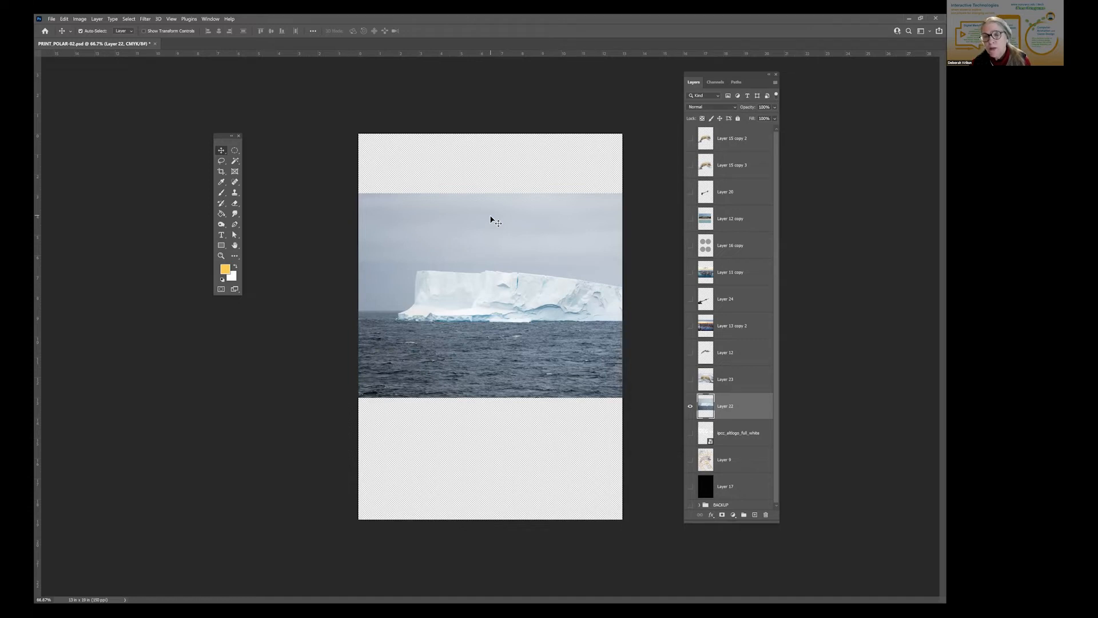
- Try selecting the sky above the iceberg with the Magic Wand at tolerance 32 and Point Sample, and clear the selection
left_click(235, 162)
right_click(235, 162)
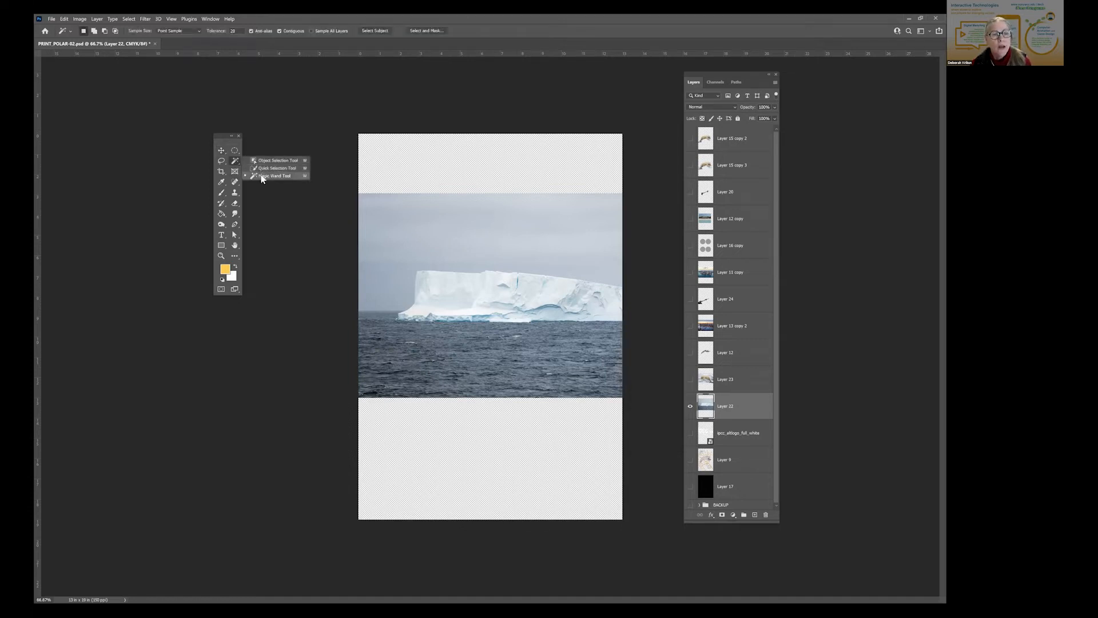
left_click(261, 176)
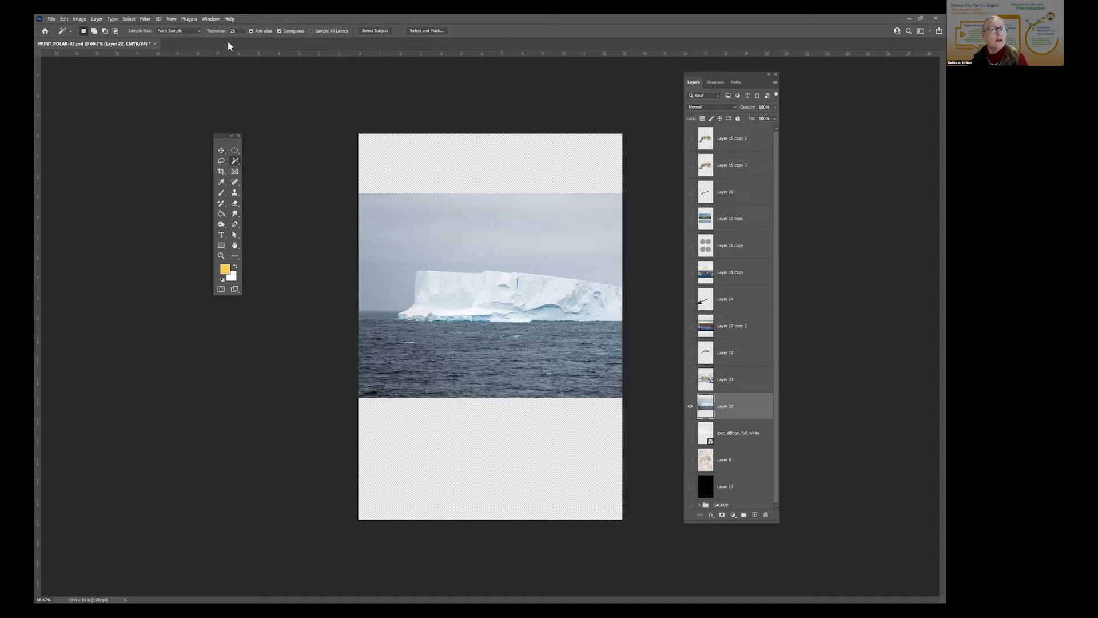
type("32")
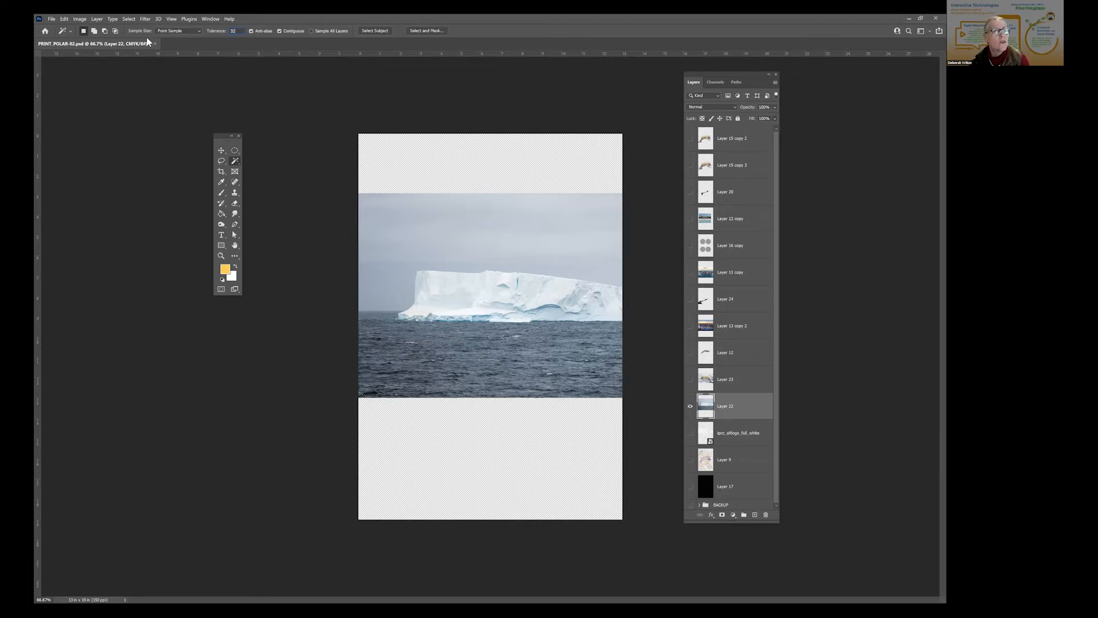
left_click(196, 31)
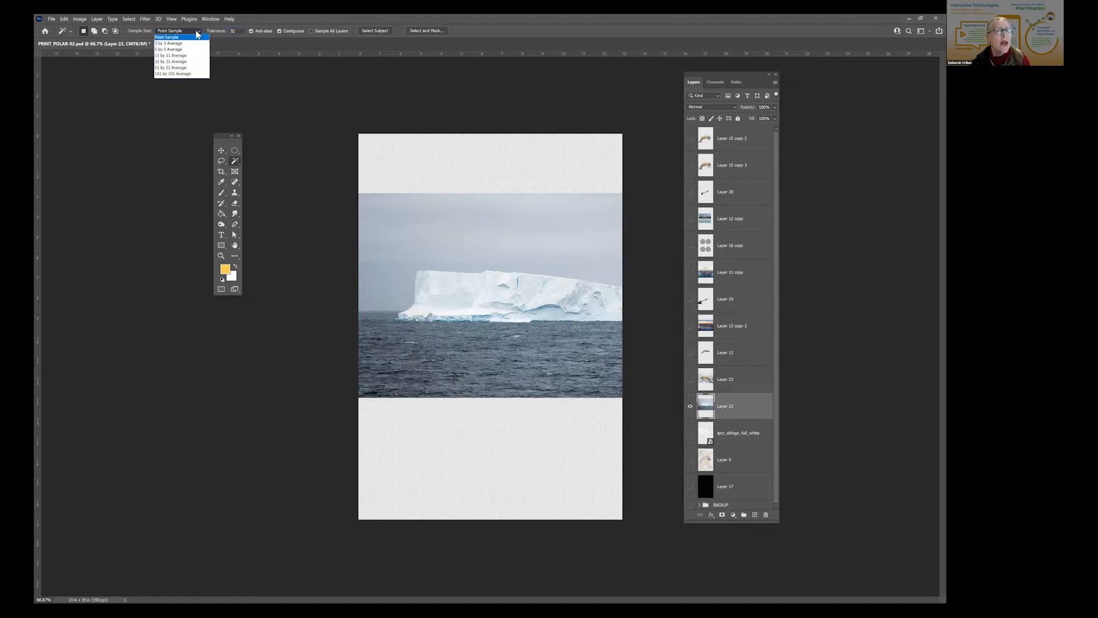
left_click(197, 35)
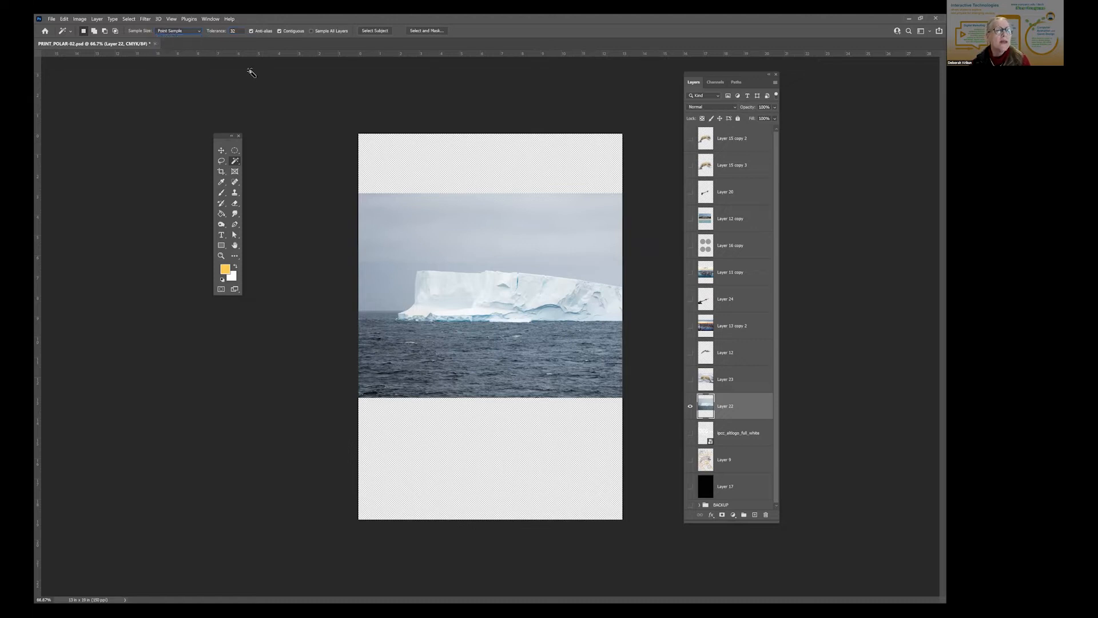
left_click(465, 220)
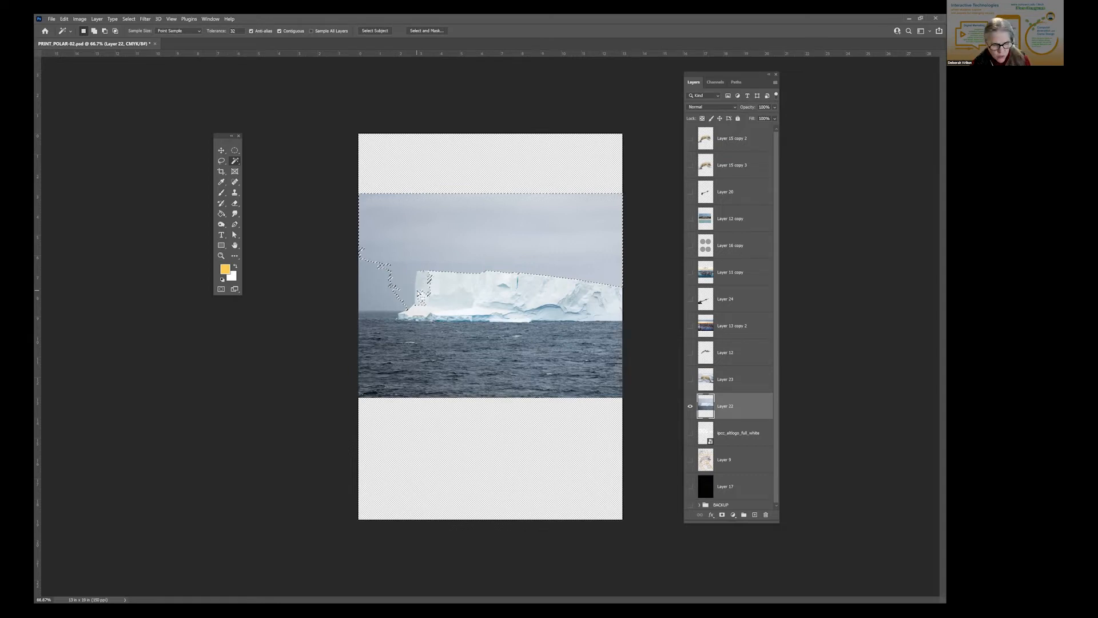
key("ctrl+d")
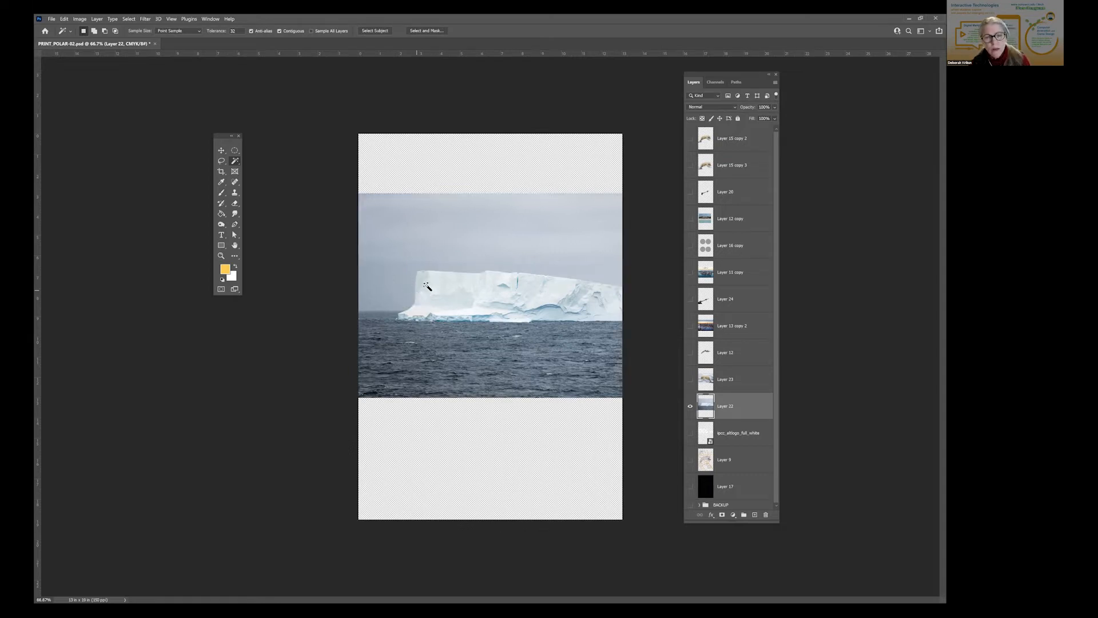
- Shift the iceberg photo slightly right and down so its left edge sits inside the poster, and move the Layers panel off the canvas
key("z")
left_click(438, 293)
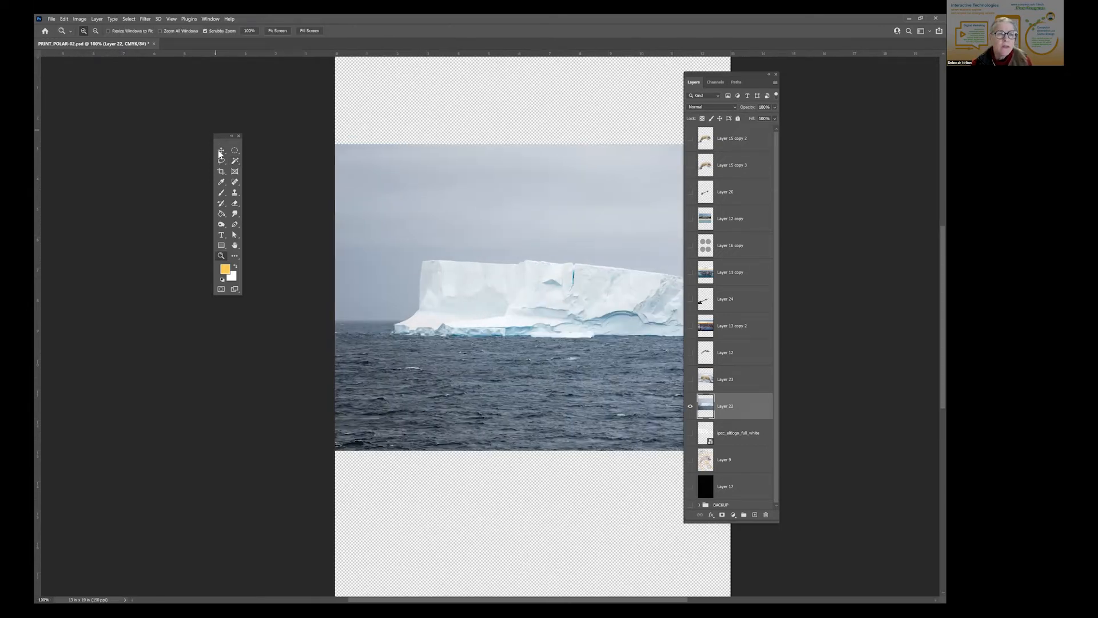
key("v")
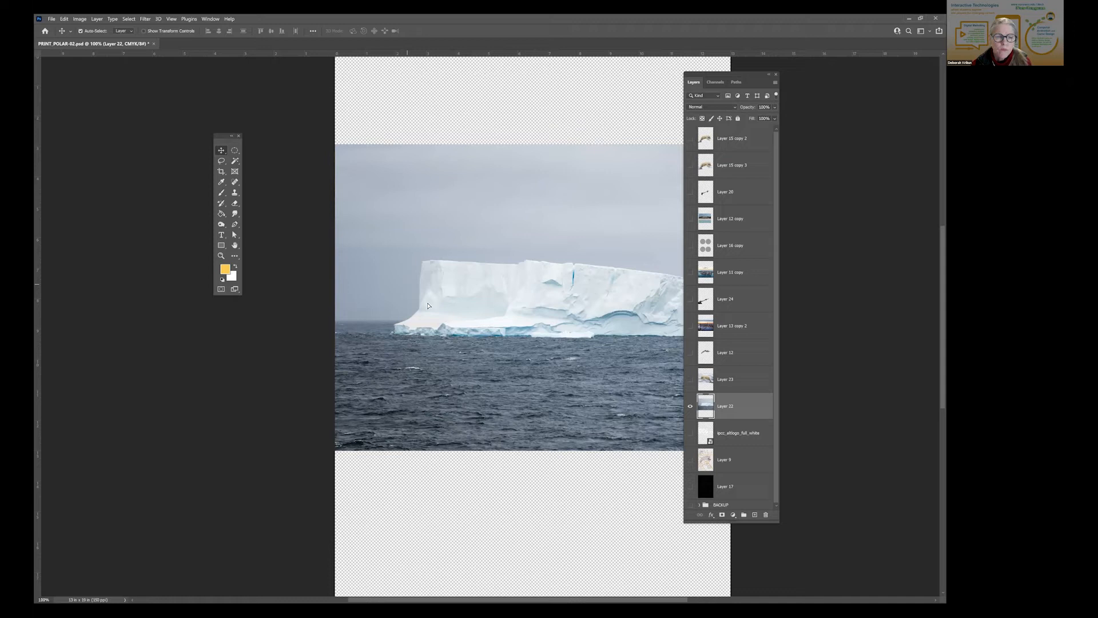
left_click_drag(396, 193, 409, 197)
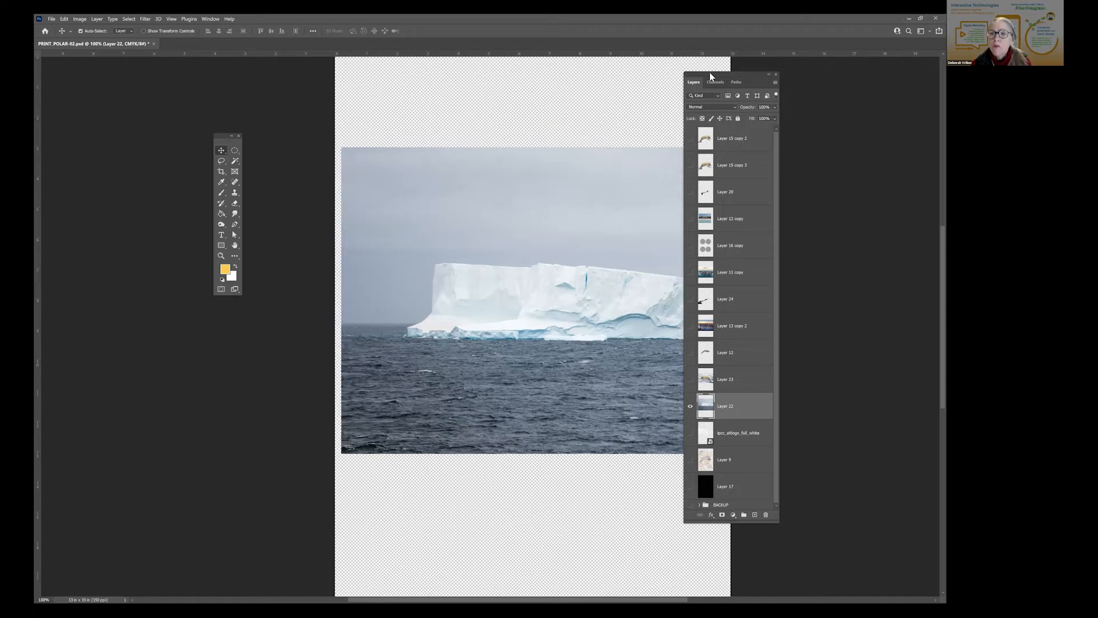
left_click_drag(710, 73, 767, 95)
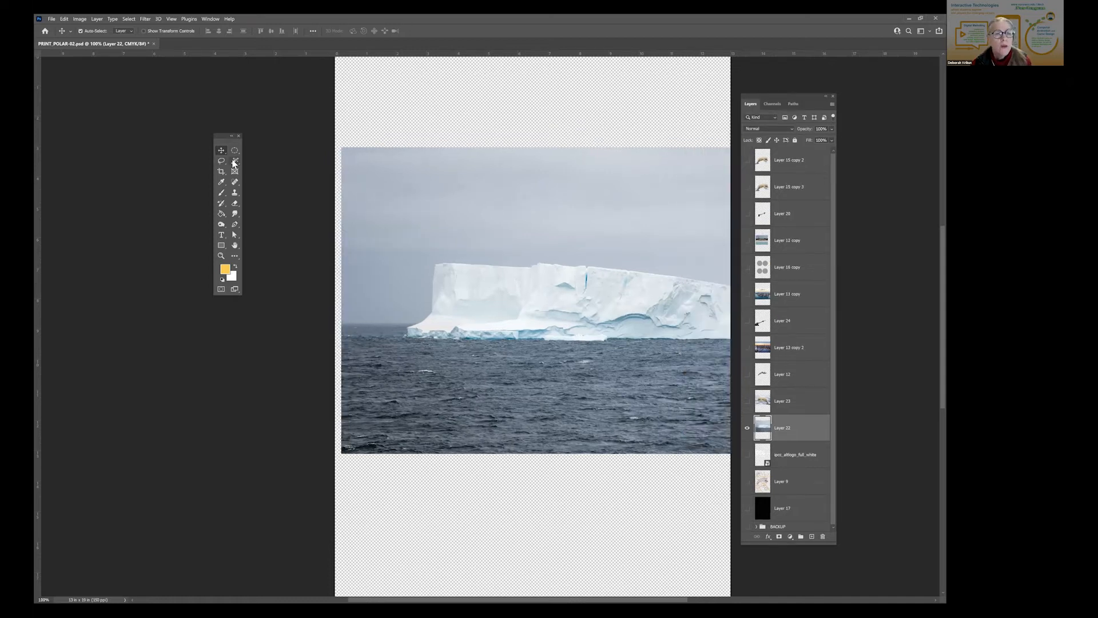
- Select all the visible sky around the iceberg's left end with the Magic Wand at tolerance 20, delete it, and deselect
left_click(233, 163)
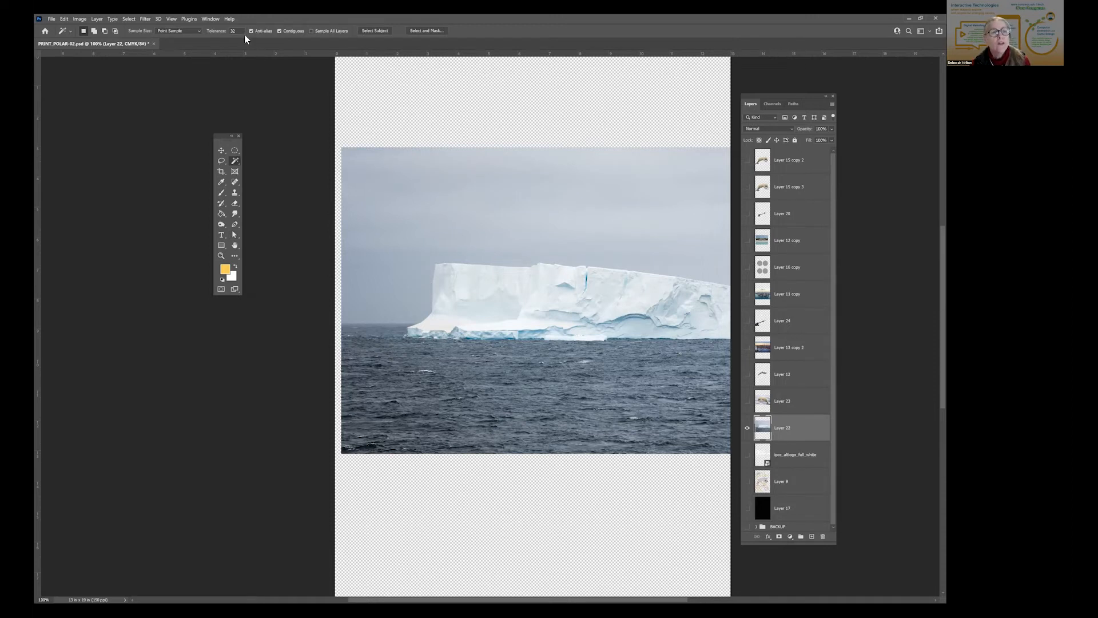
left_click_drag(244, 32, 211, 33)
type("20")
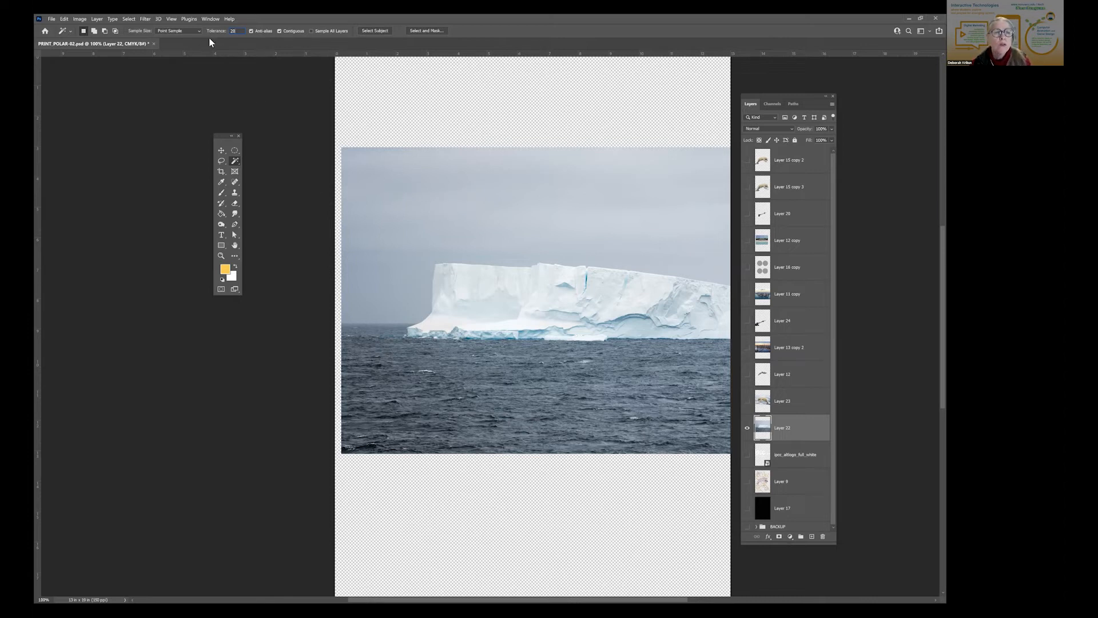
left_click(378, 206)
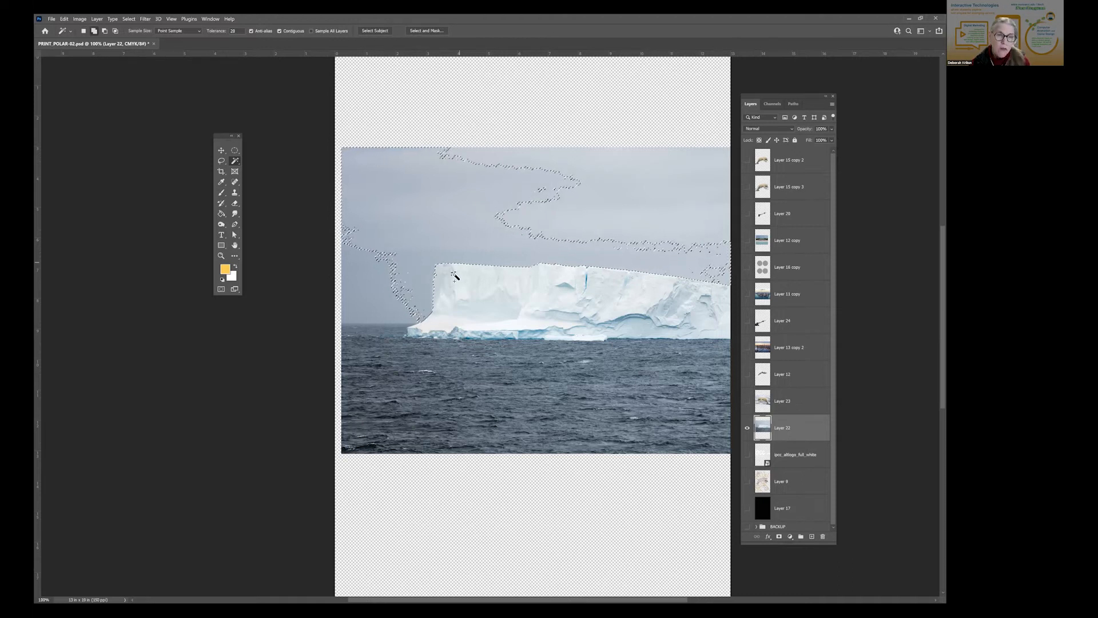
left_click(371, 286, "shift")
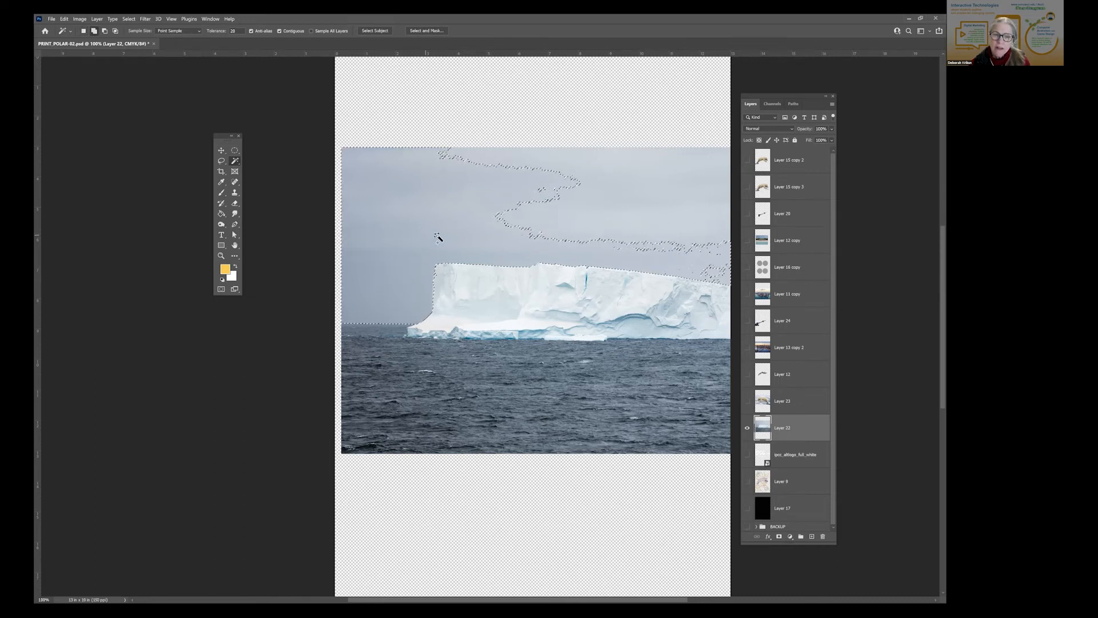
left_click(595, 203, "shift")
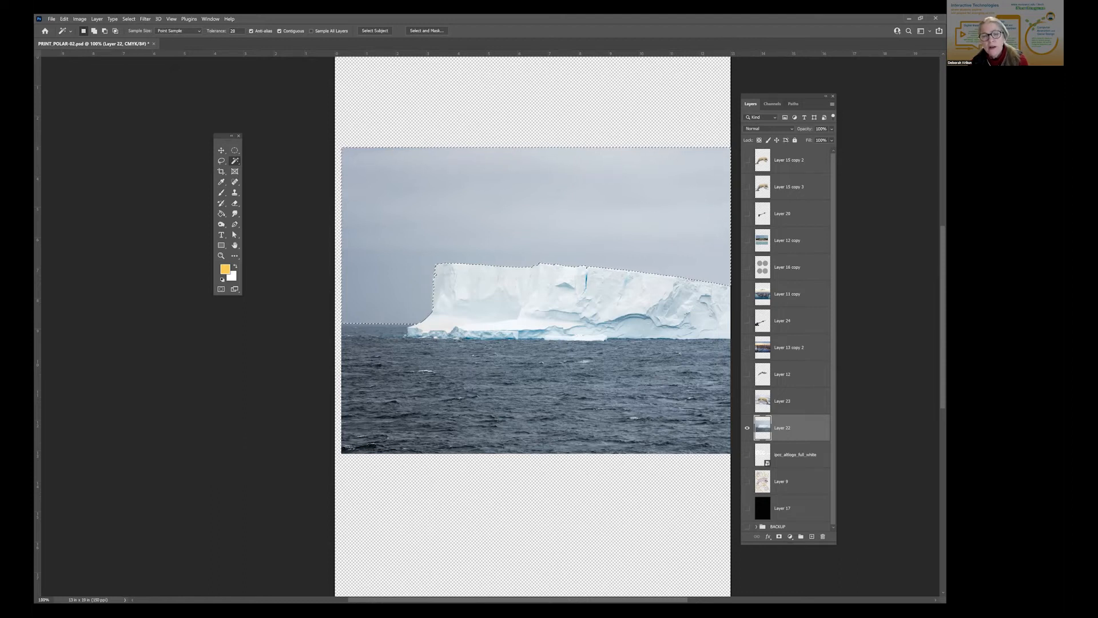
key("Delete")
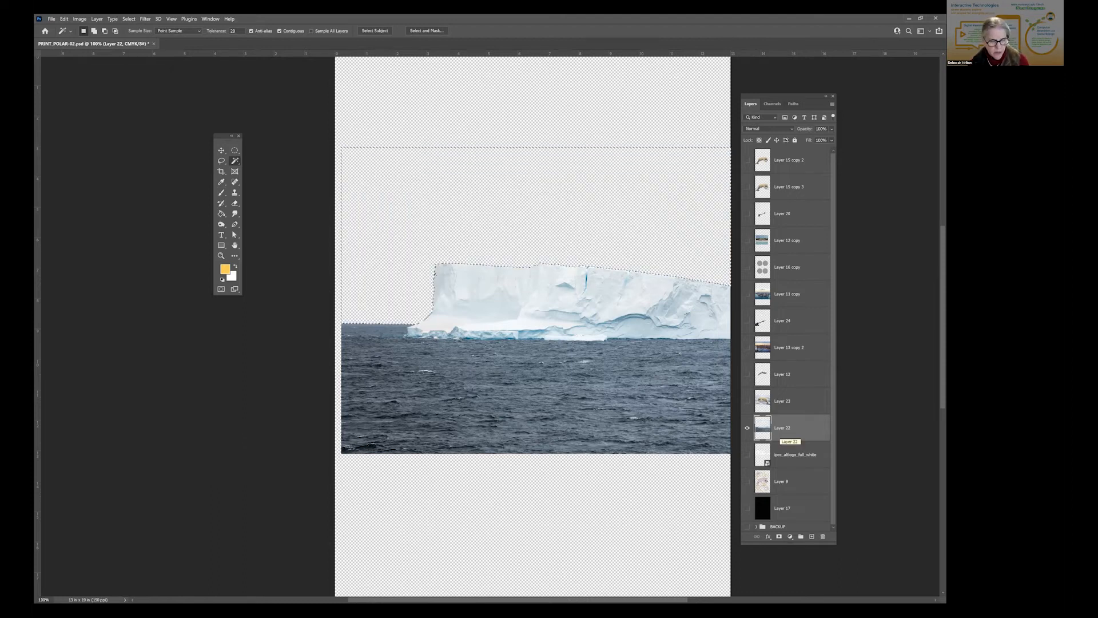
key("ctrl+d")
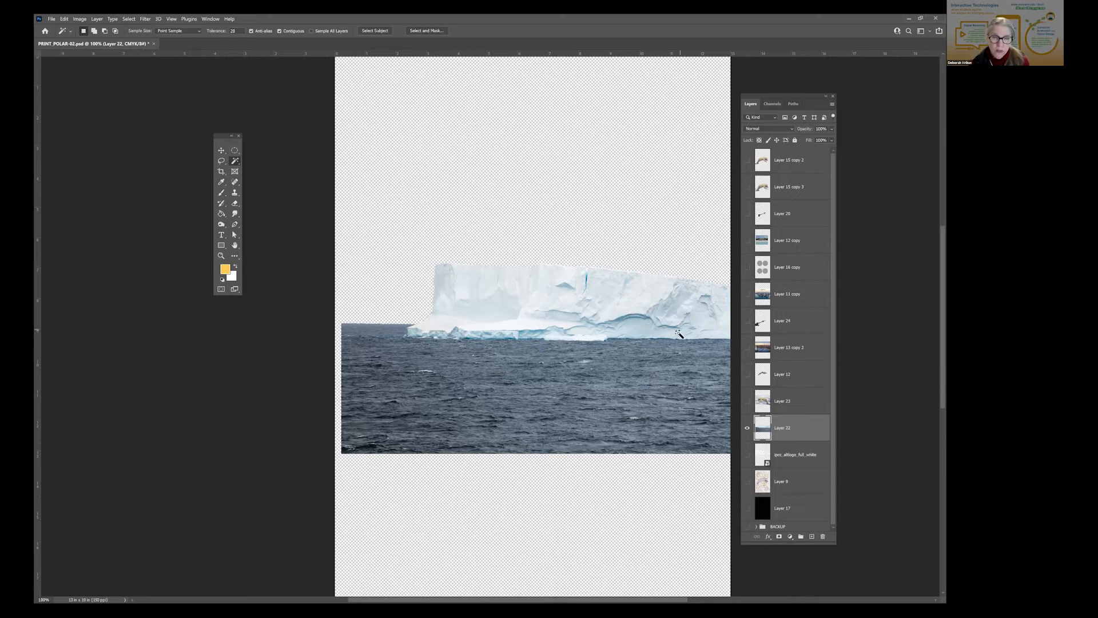
- Move the iceberg photo leftward until the iceberg's right end and the remaining block of sky lie within the poster
mouse_move(662, 324)
left_mouse_down()
mouse_move(435, 320)
mouse_move(676, 327)
left_mouse_up()
key("v")
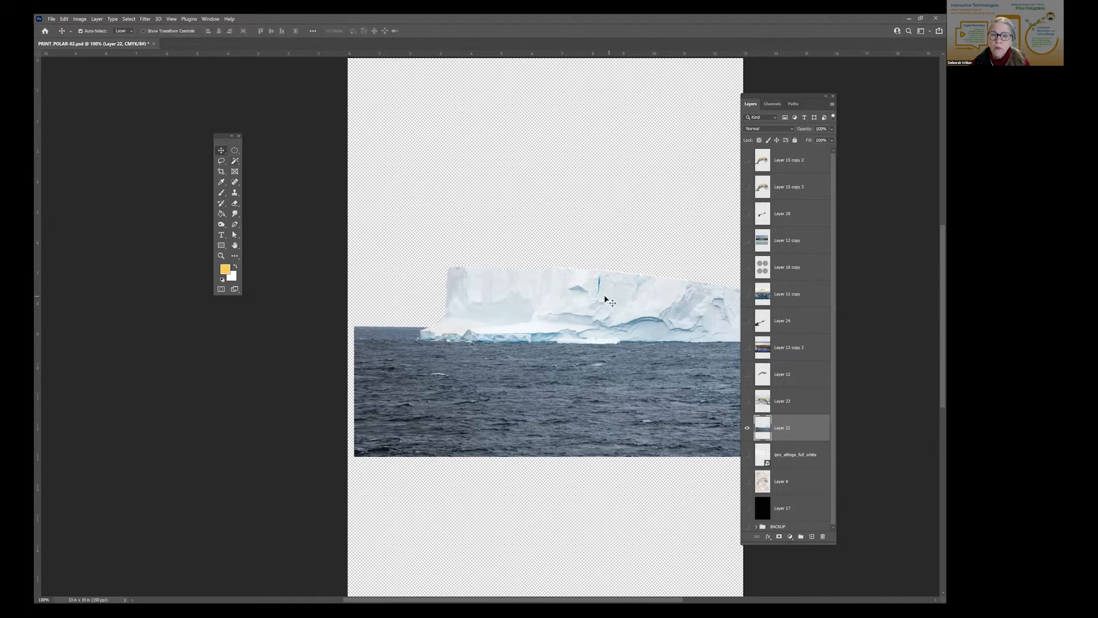
left_click(614, 199)
left_click(684, 303)
left_click_drag(686, 300, 447, 300)
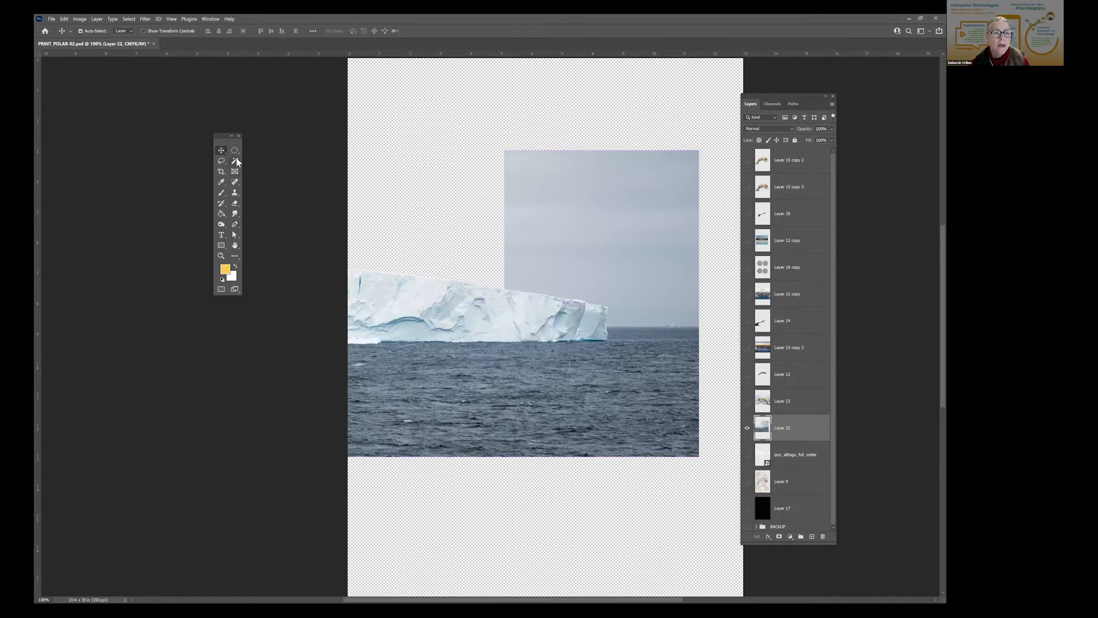
- Try selecting the remaining sky block with the Magic Wand at tolerance 20 and clear the selection
left_click_drag(236, 161, 263, 177)
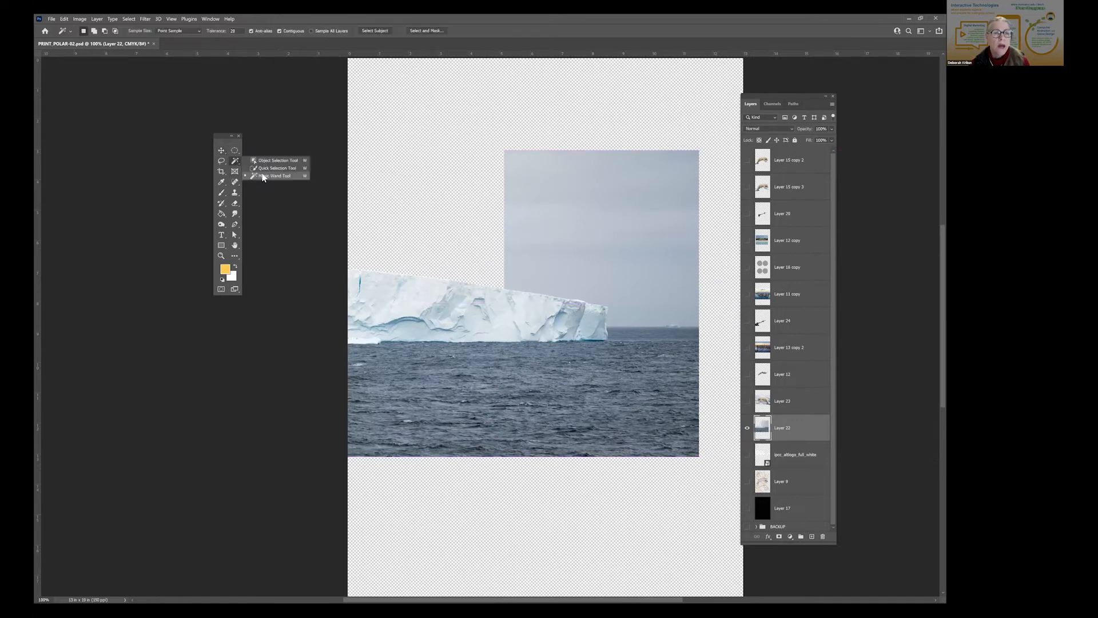
left_click(631, 205)
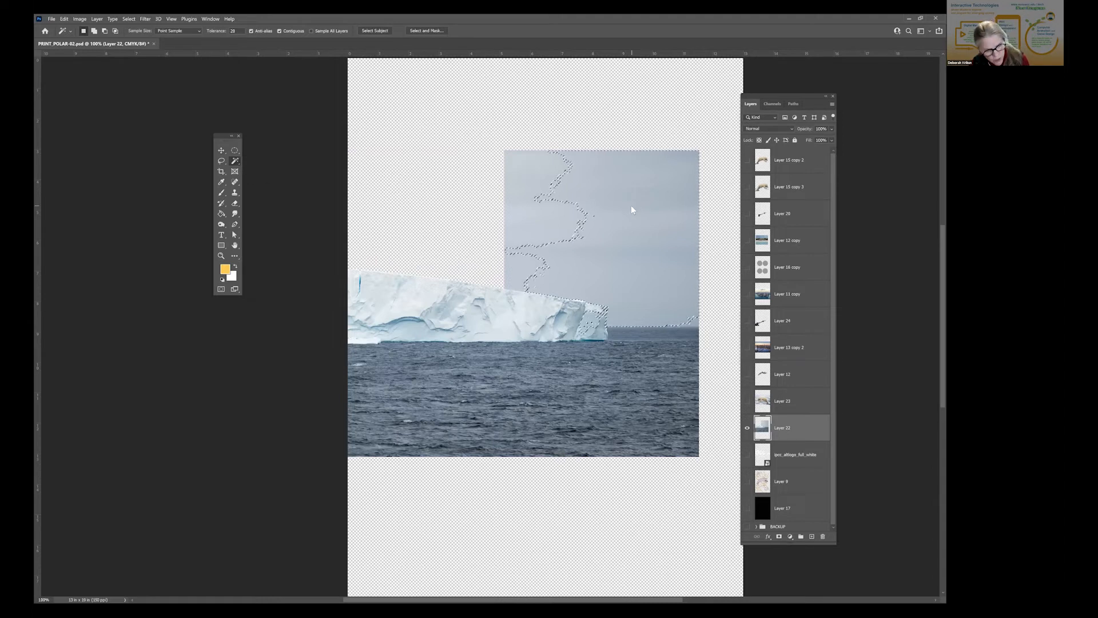
key("ctrl+d")
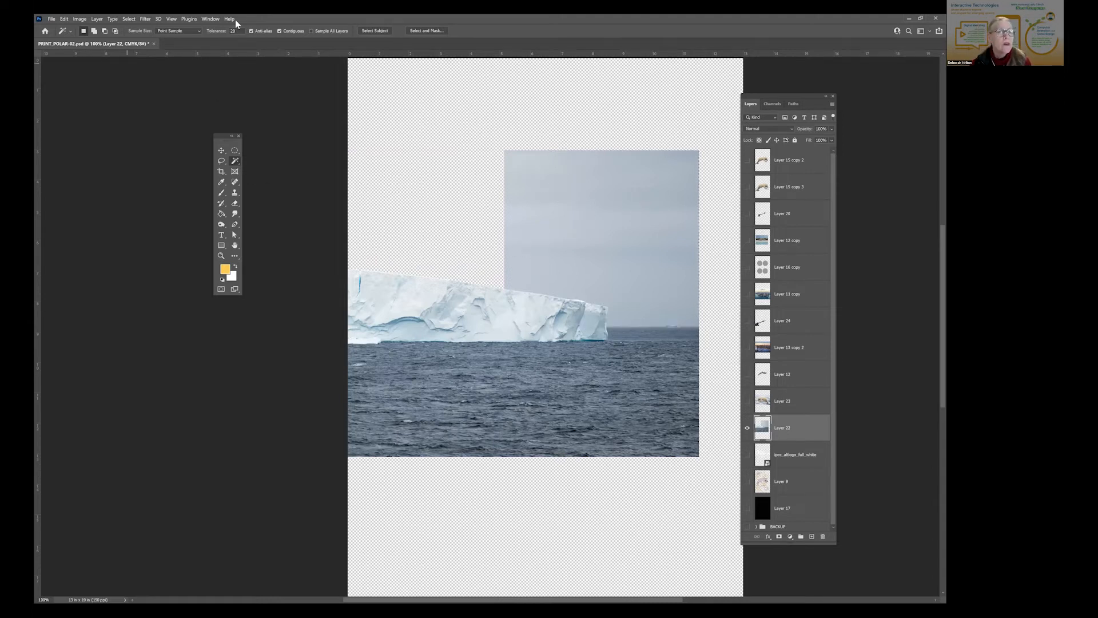
- Select the entire remaining sky block beside the iceberg's right end with the Magic Wand at tolerance 10, delete it, and deselect
type("10")
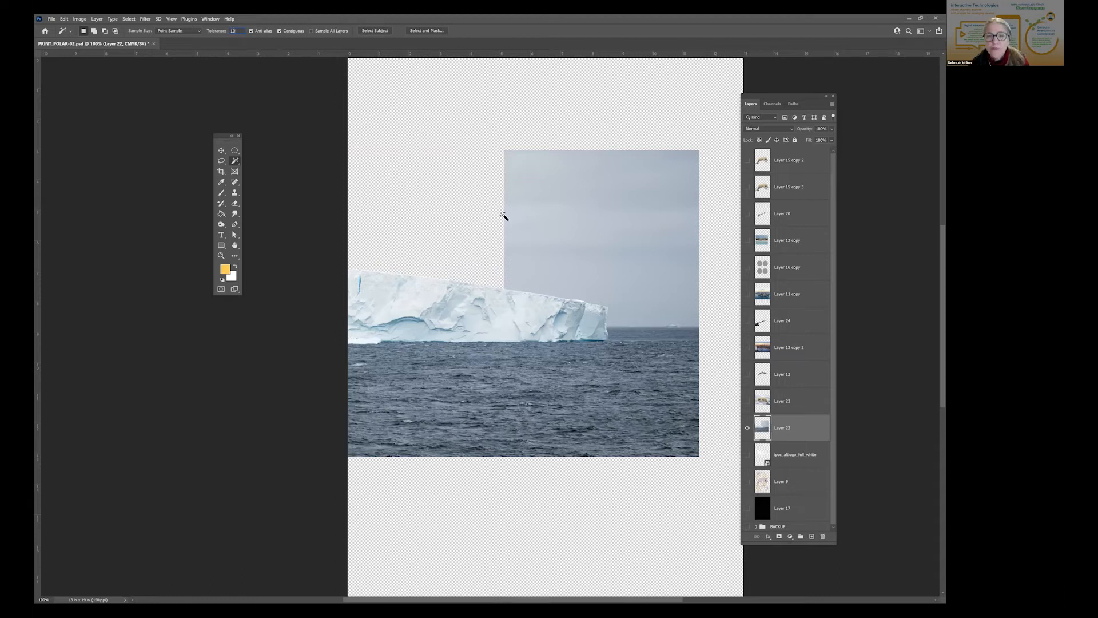
left_click(595, 237)
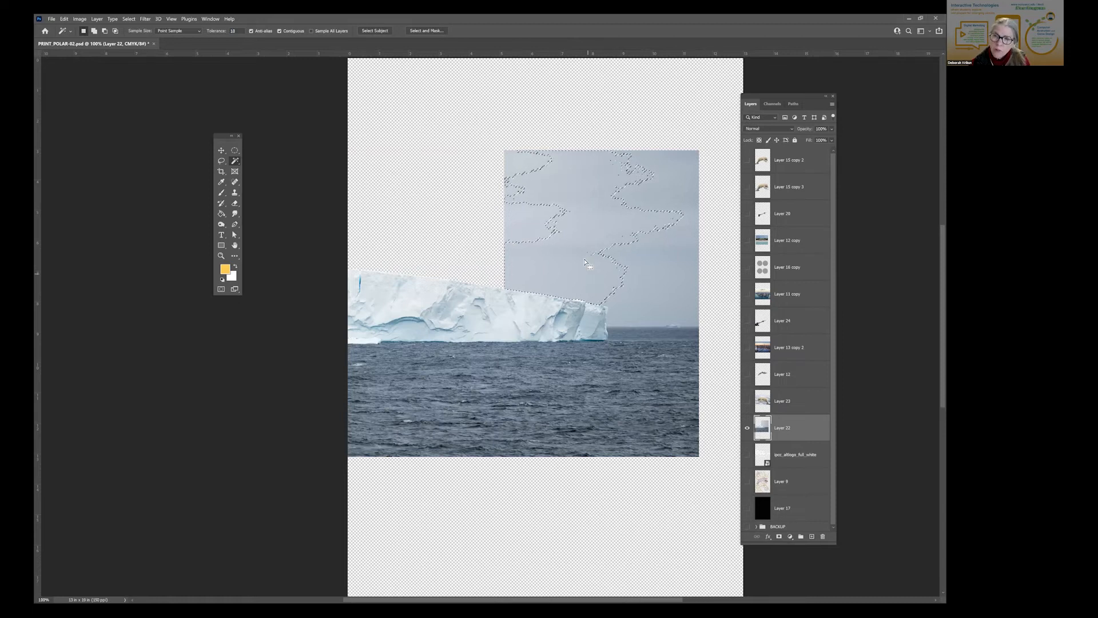
left_click(524, 222, "shift")
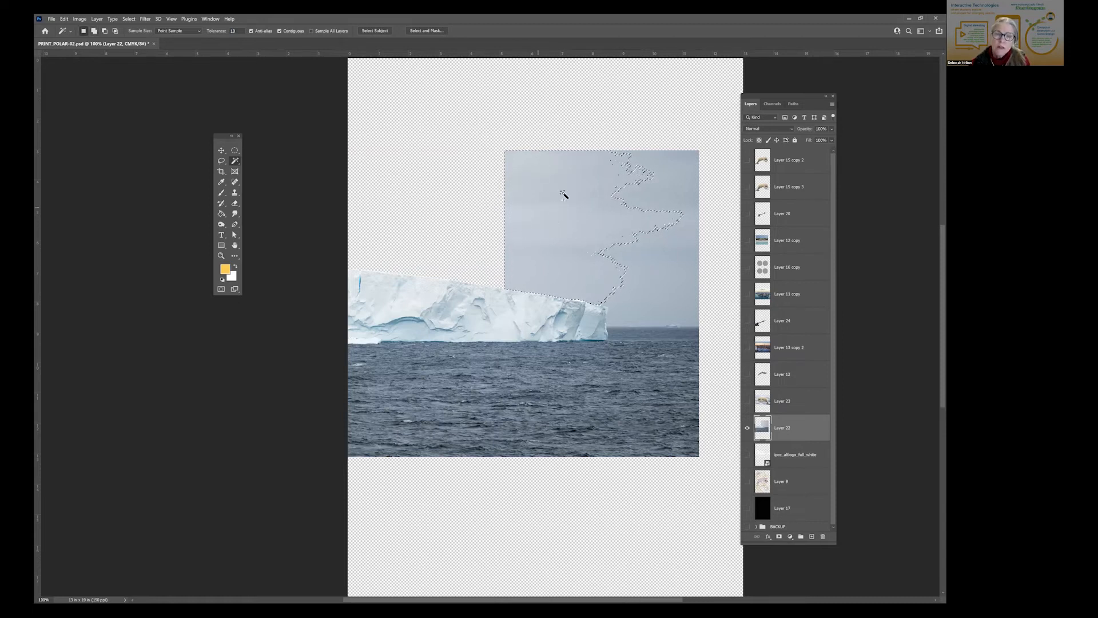
left_click(666, 165, "shift")
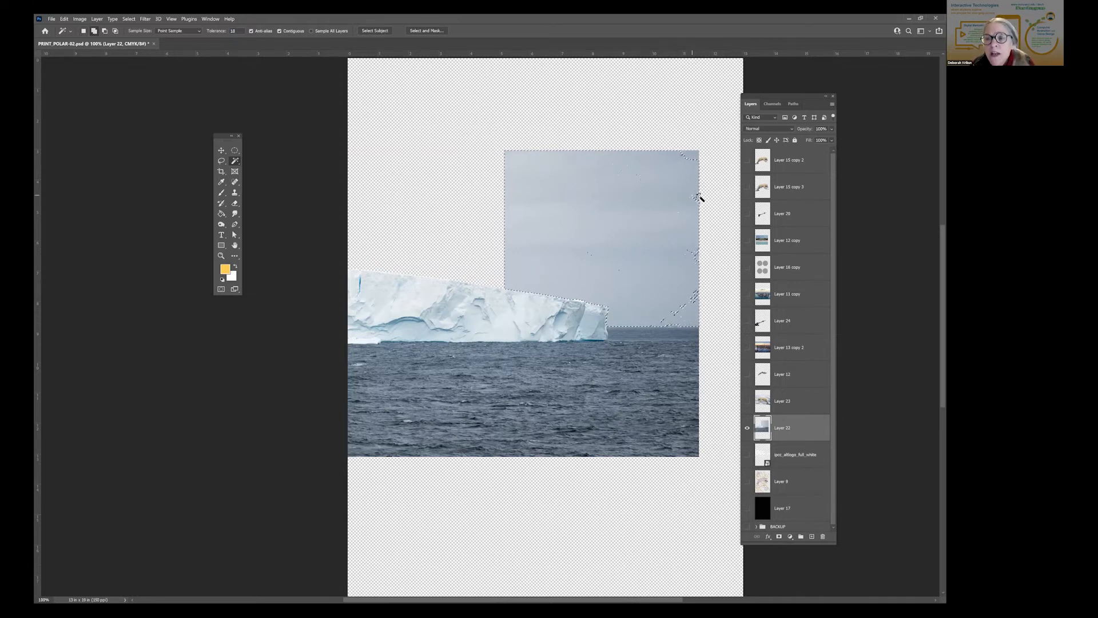
left_click(691, 156, "shift")
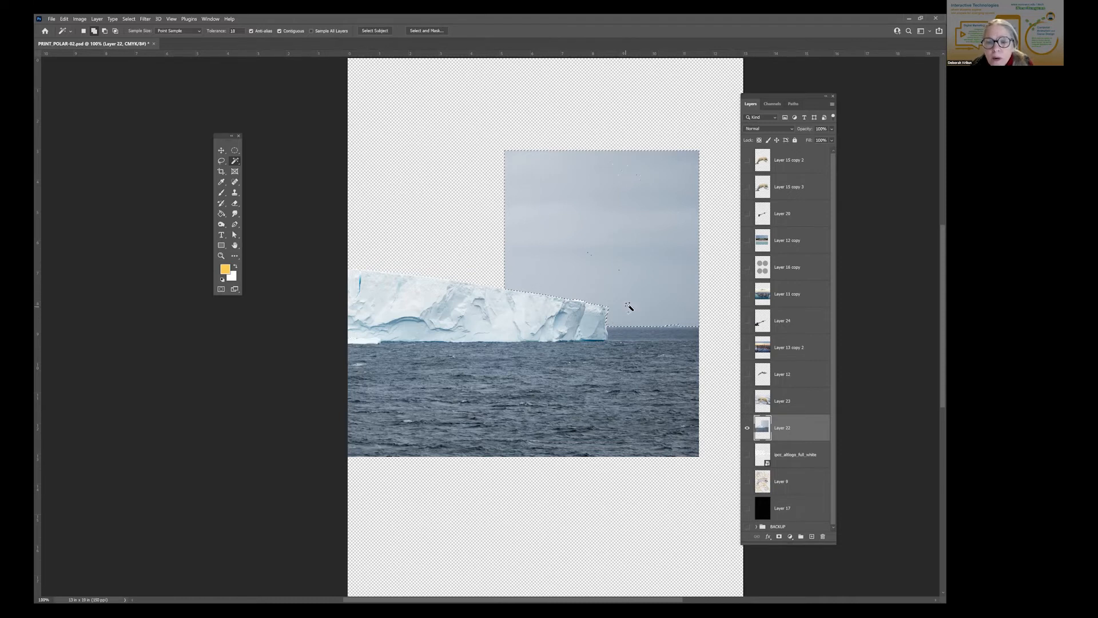
key("z")
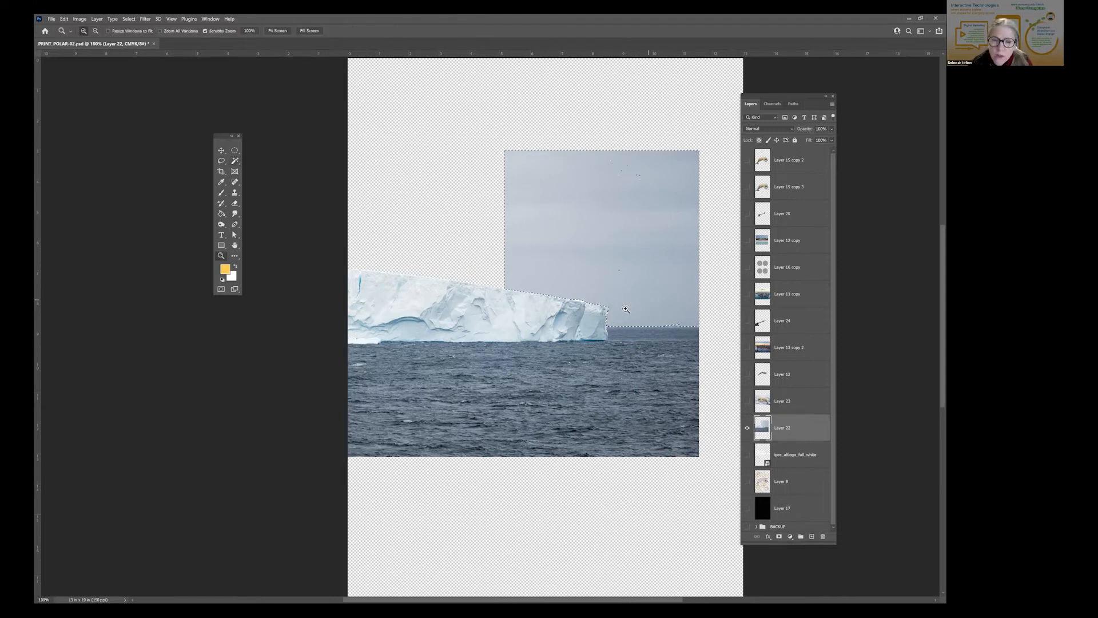
left_click(612, 310)
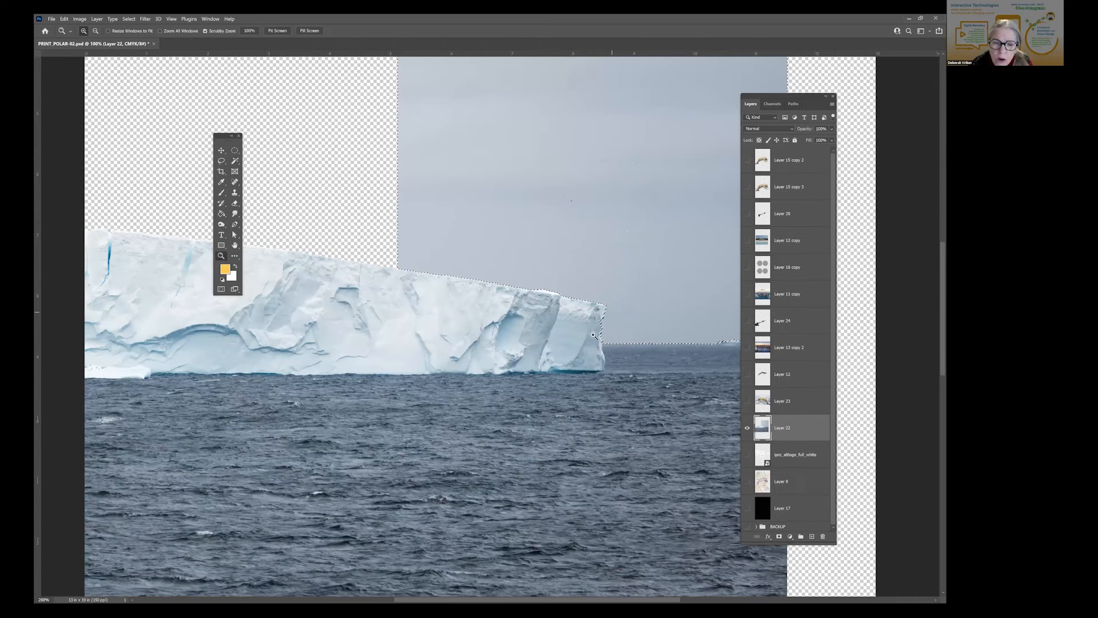
left_click_drag(593, 335, 584, 281)
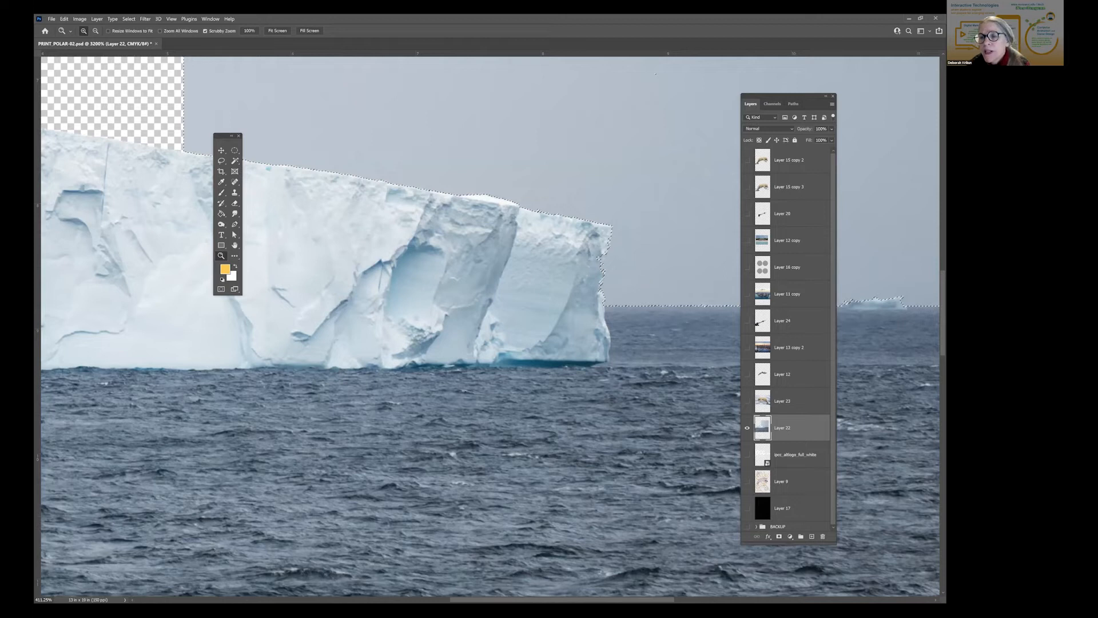
left_click_drag(541, 127, 391, 130)
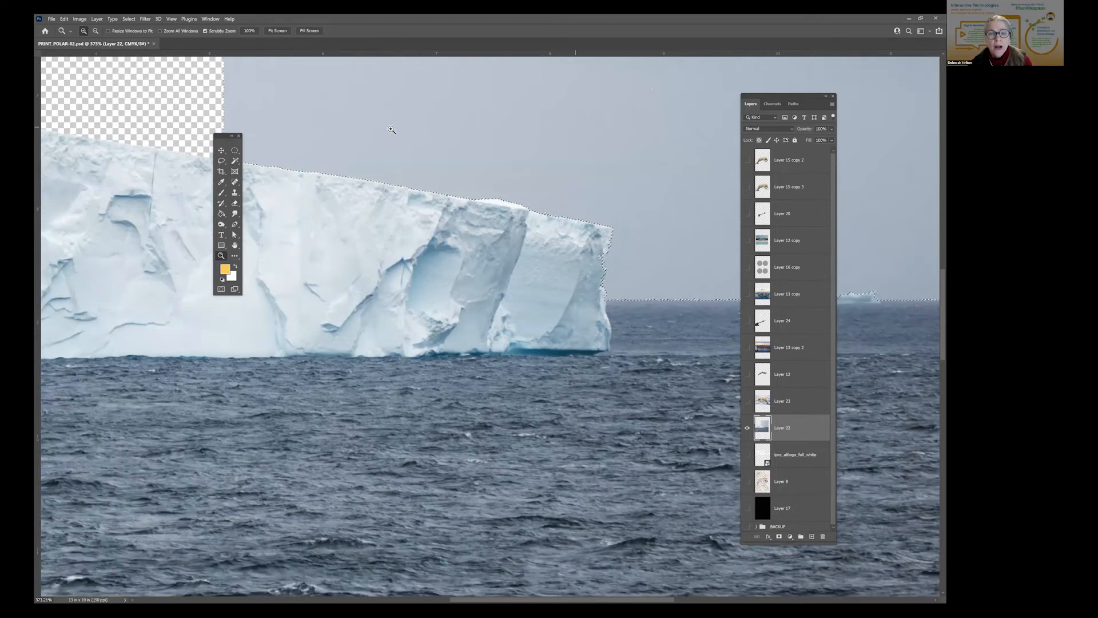
left_click(509, 194)
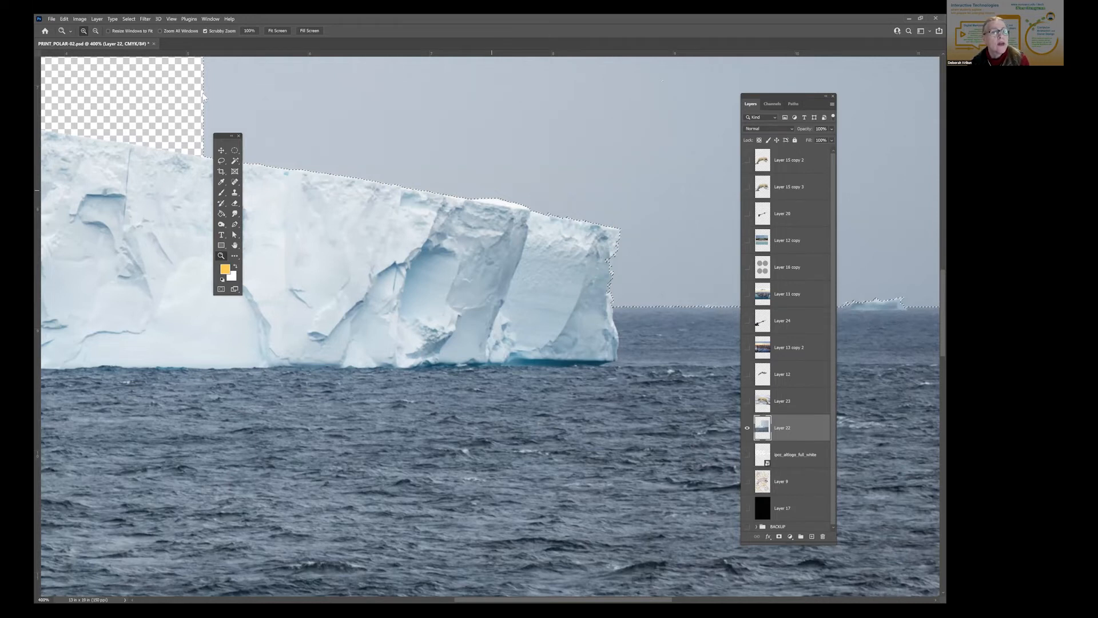
key("ctrl+0")
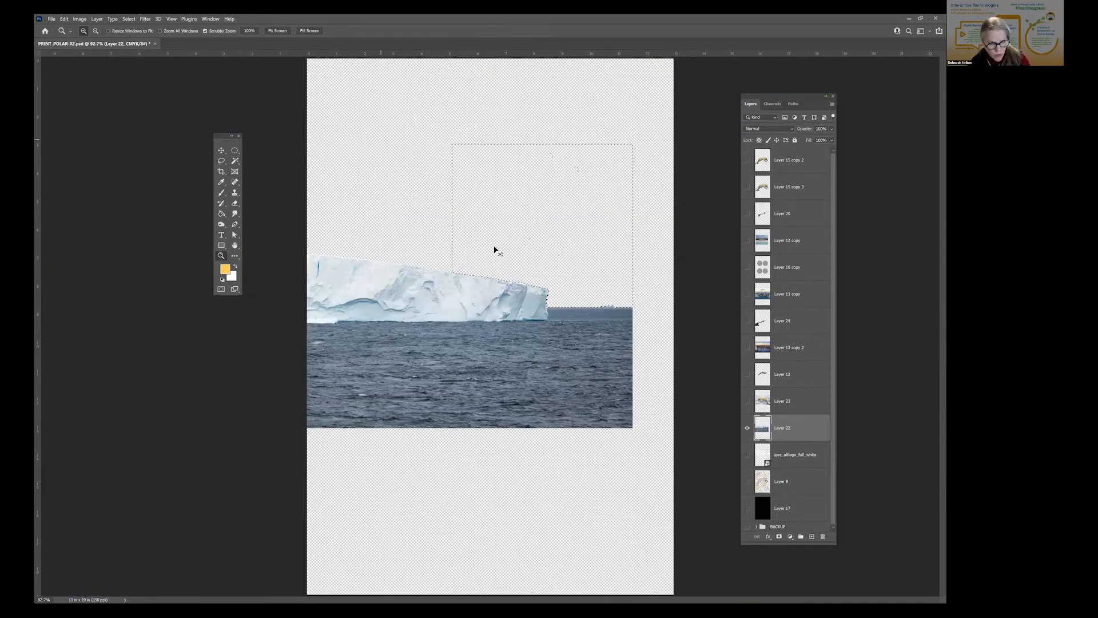
key("ctrl+d")
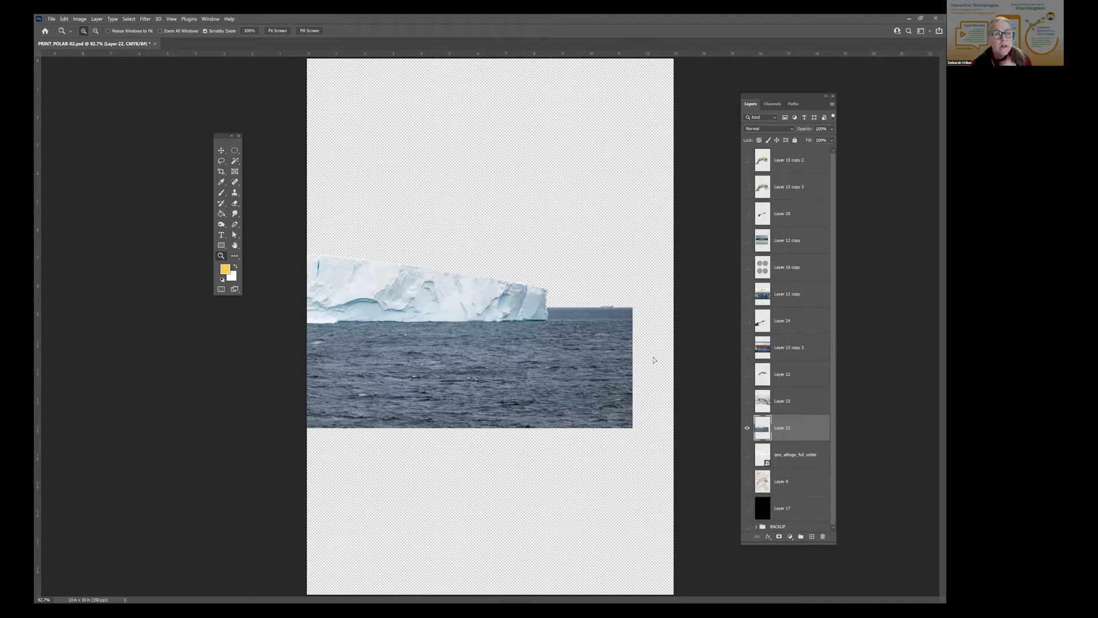
- Move the iceberg photo rightward until its left edge sits just inside the poster's left edge
left_click(221, 151)
left_click_drag(382, 356, 655, 360)
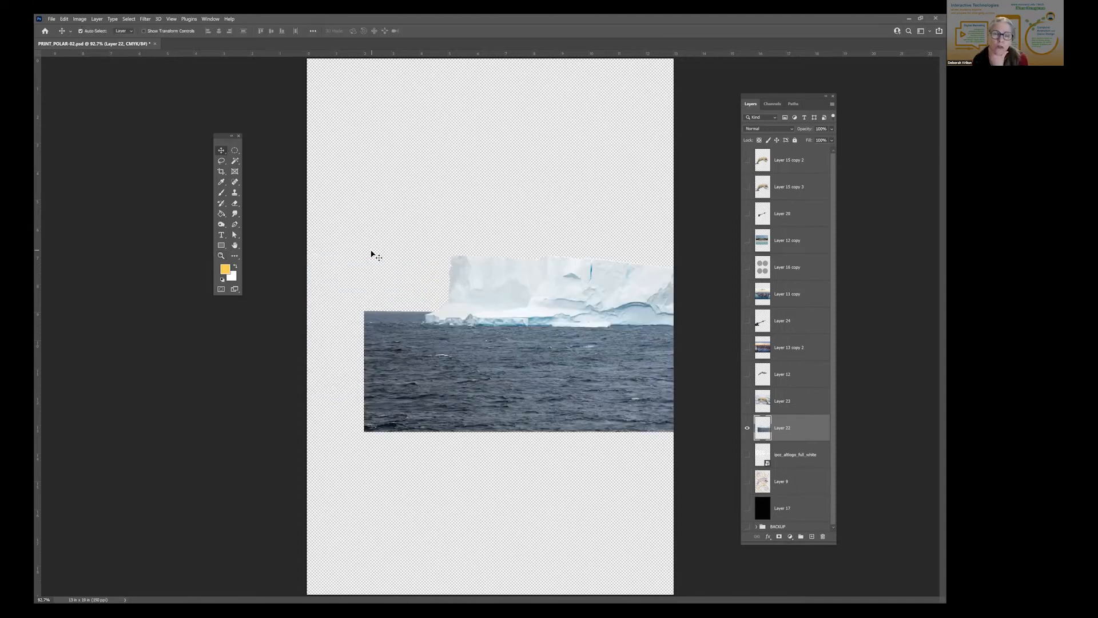
left_click_drag(460, 347, 414, 351)
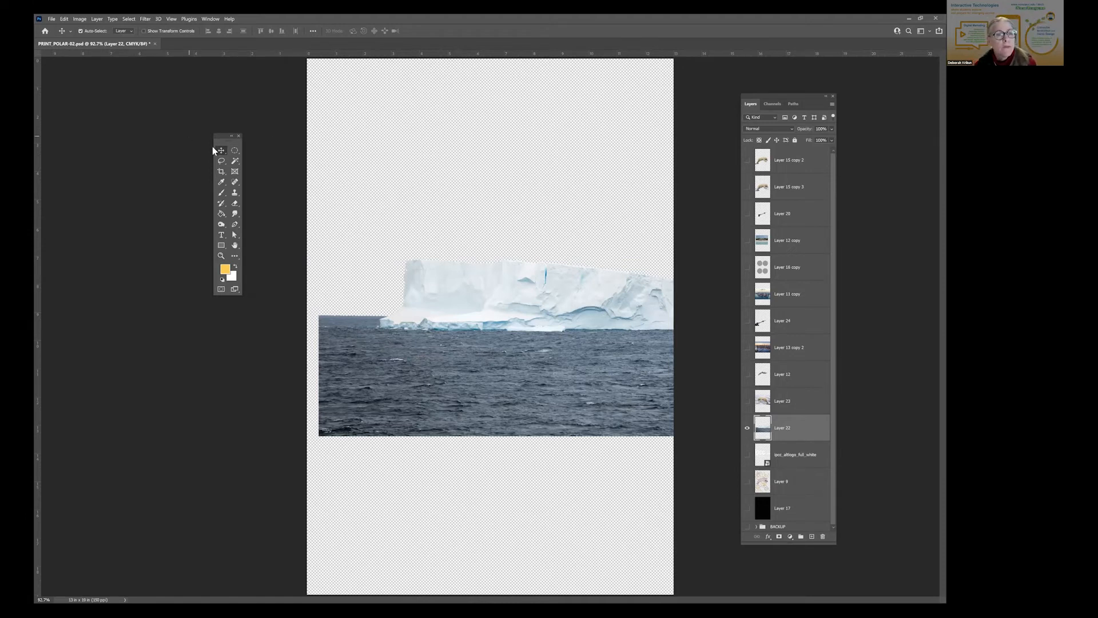
- Try selecting the ocean below the iceberg with the Magic Wand at tolerance 32 and at 50, clearing each selection
left_click(234, 164)
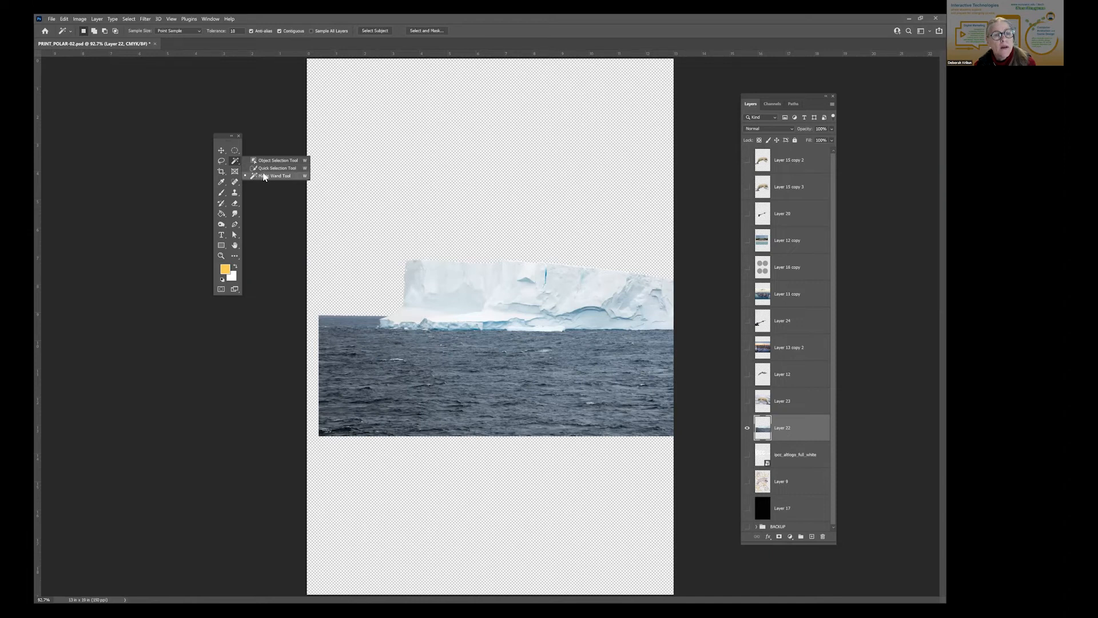
left_click(263, 174)
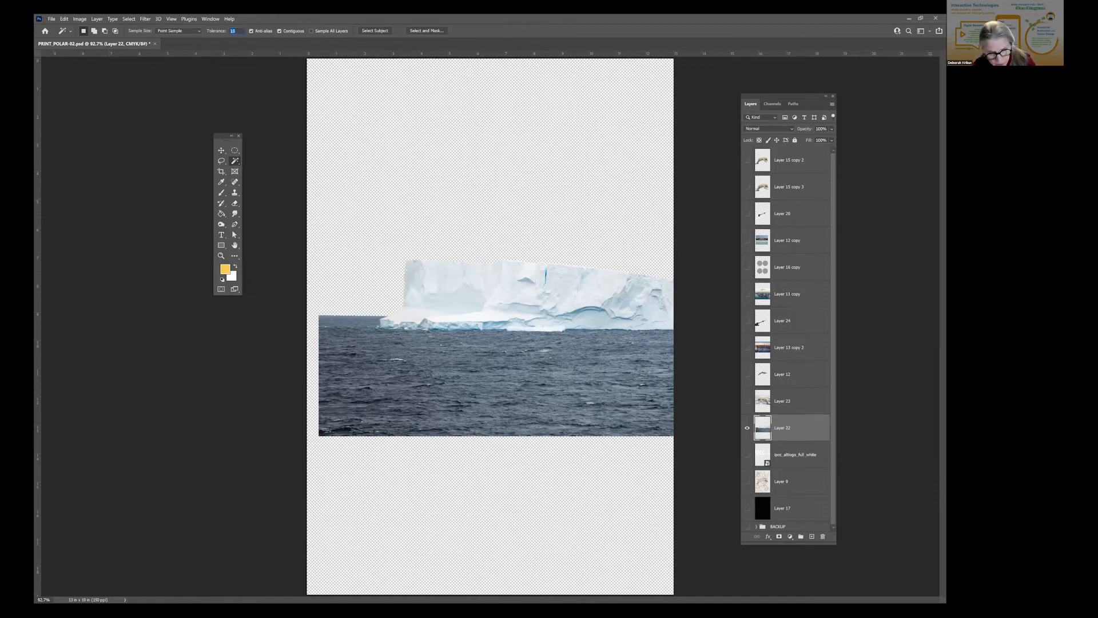
left_click(414, 370)
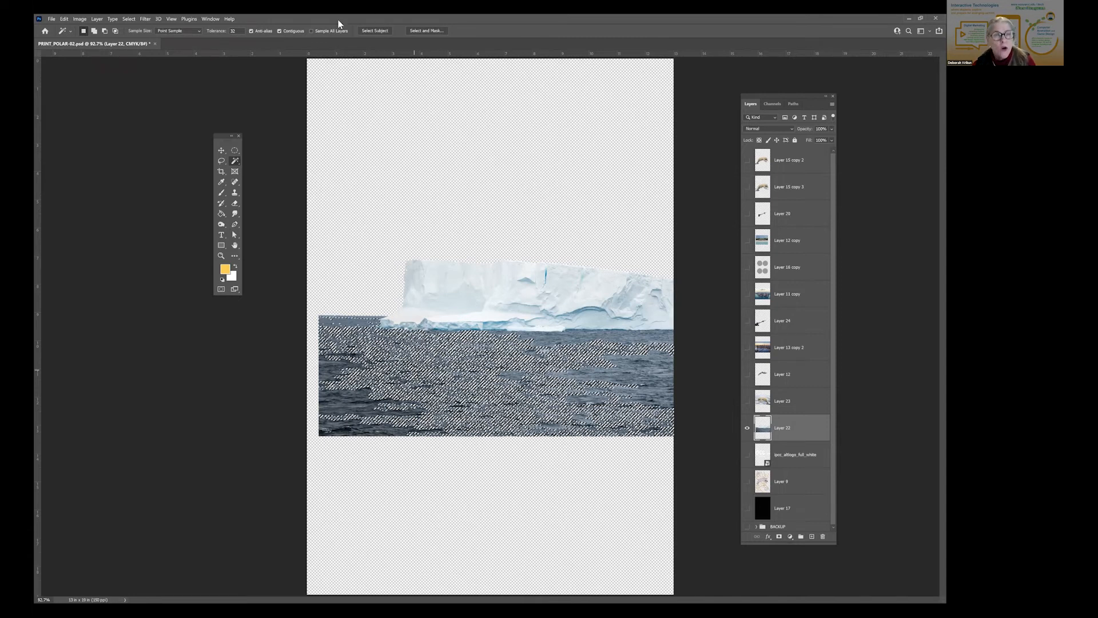
key("ctrl+d")
left_click_drag(201, 31, 252, 98)
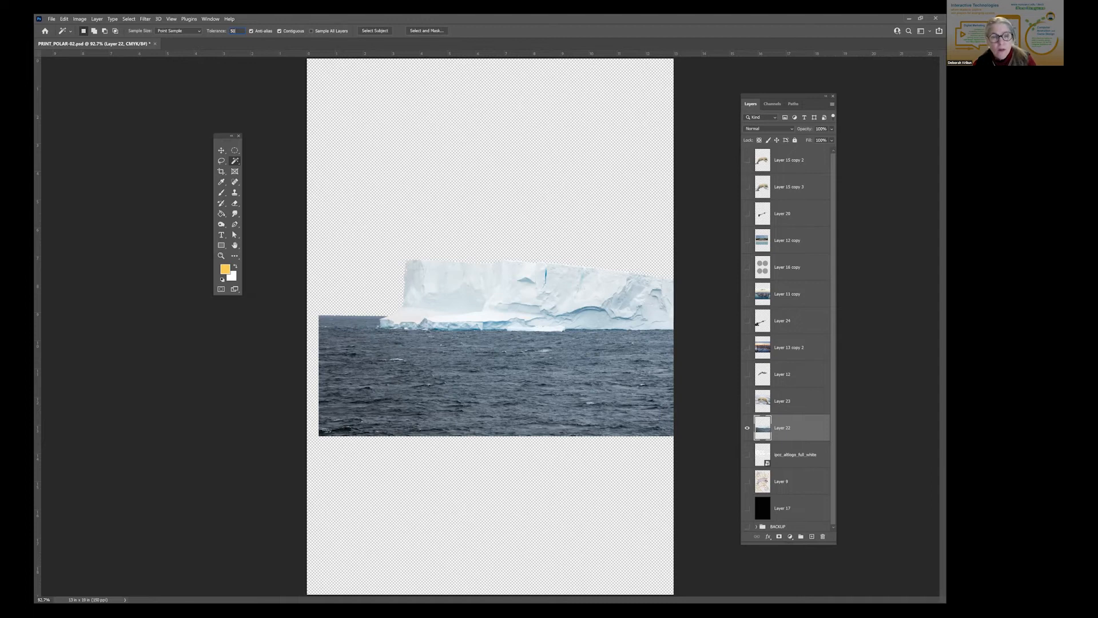
left_click(416, 382)
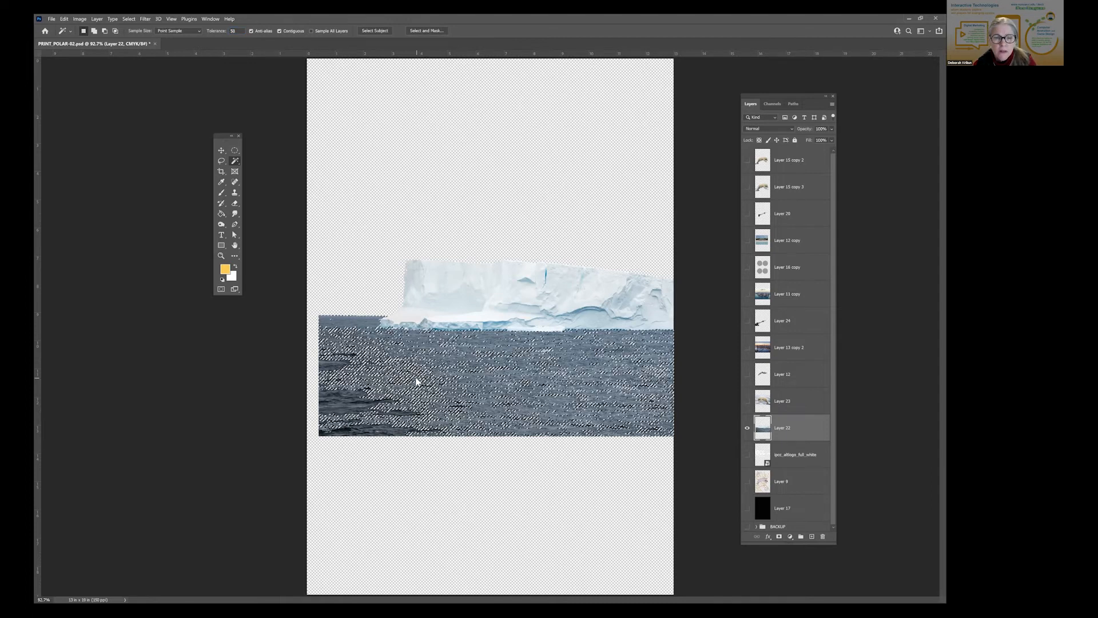
key("ctrl+d")
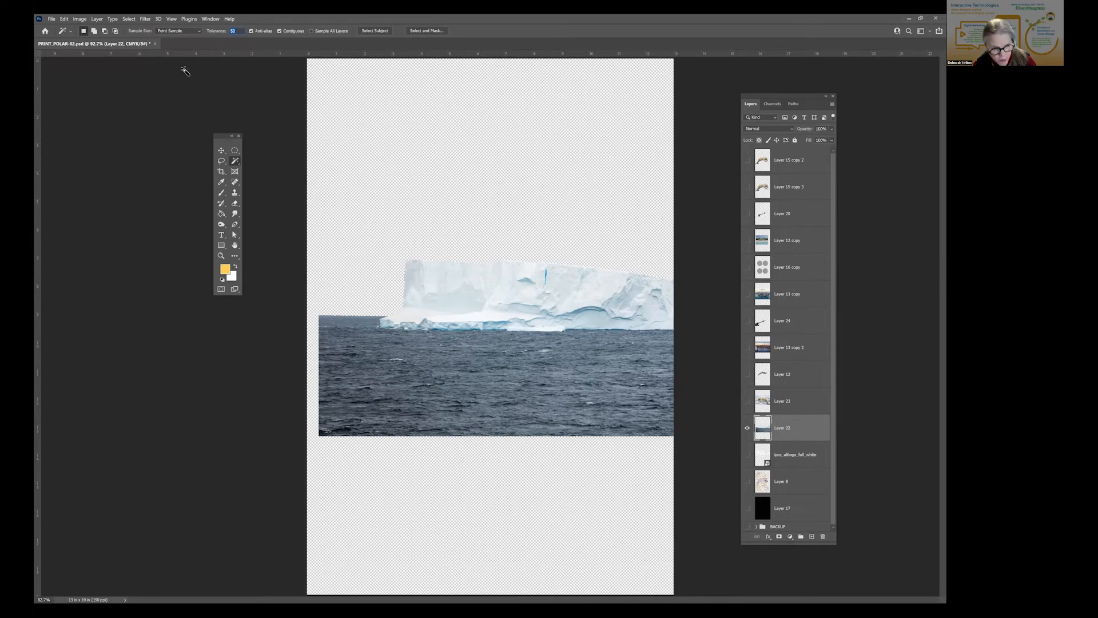
- Try selecting the whole ocean with the Magic Wand at tolerance 90, adding its right part to the selection, and clear the selection
type("90")
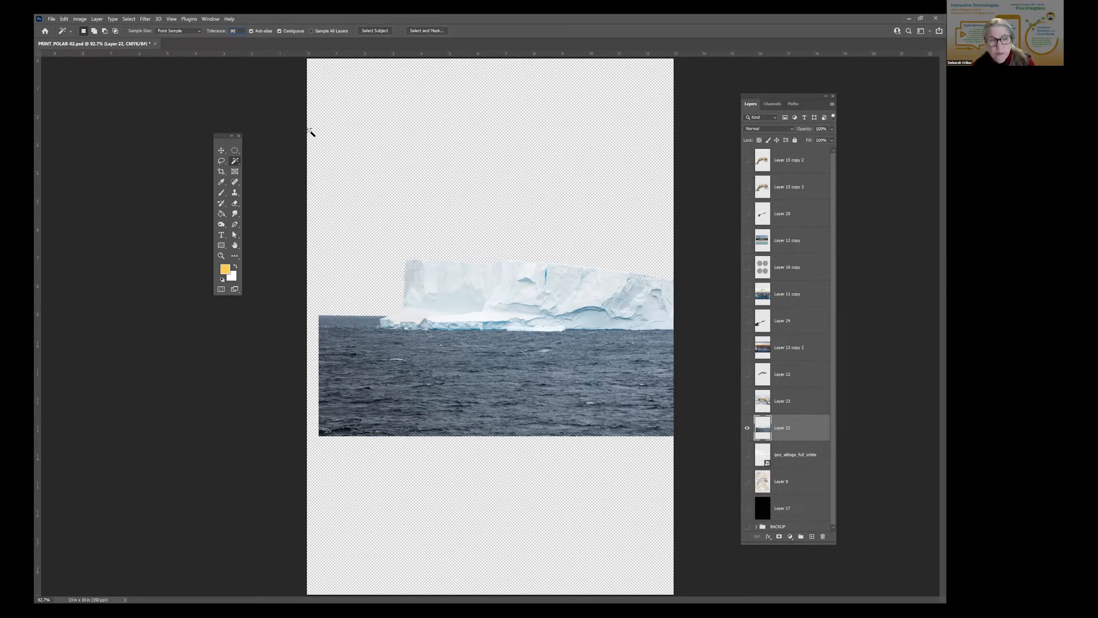
left_click(418, 373)
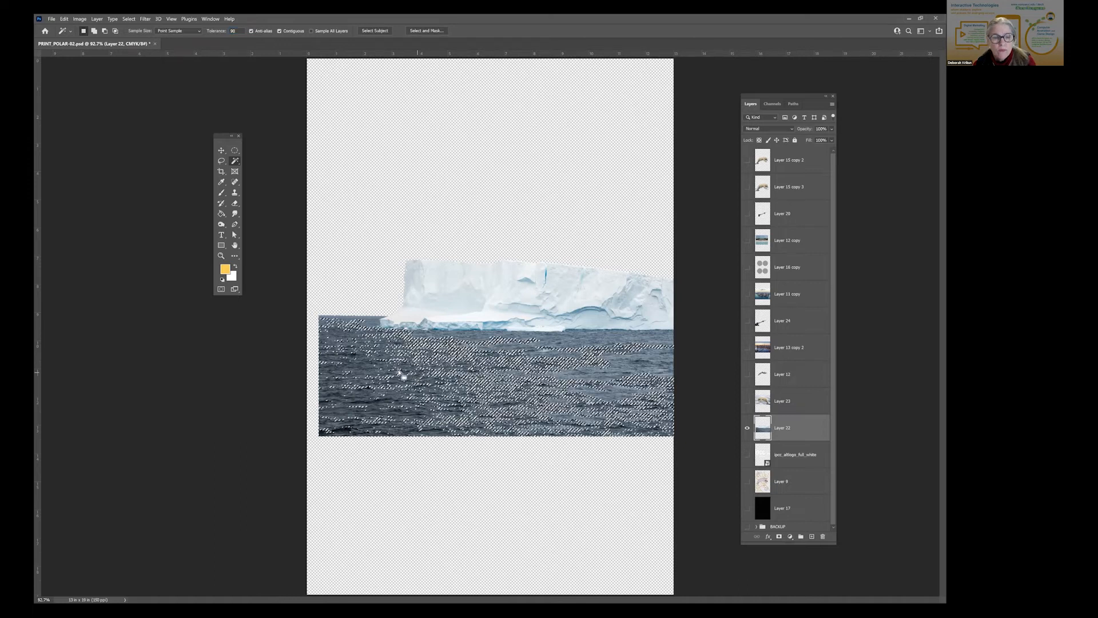
key("ctrl+d")
left_click(416, 369)
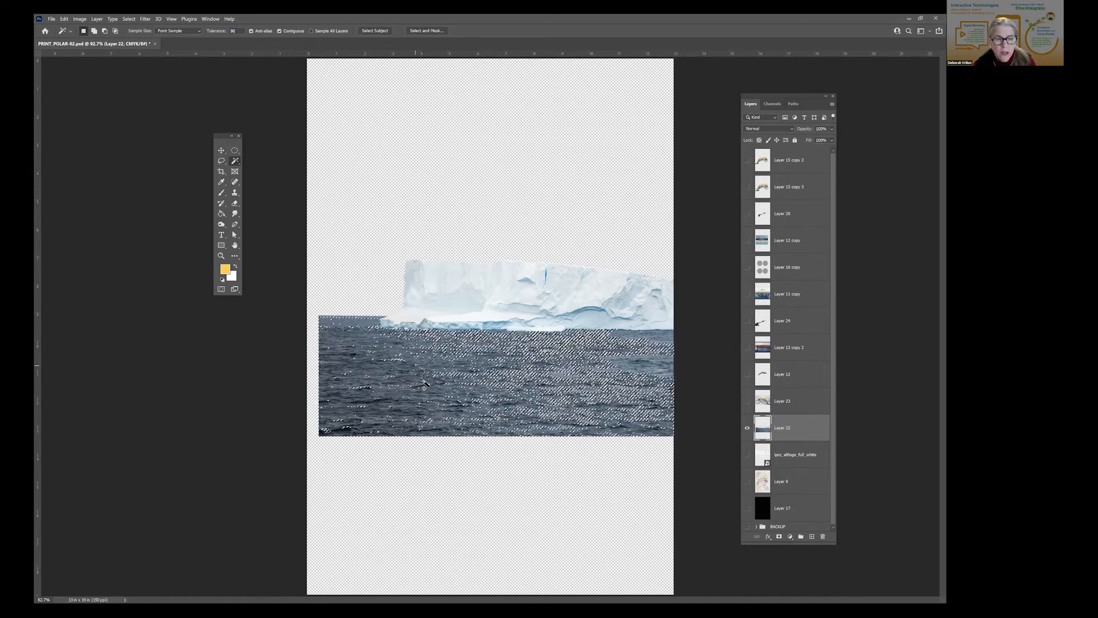
left_click(612, 372)
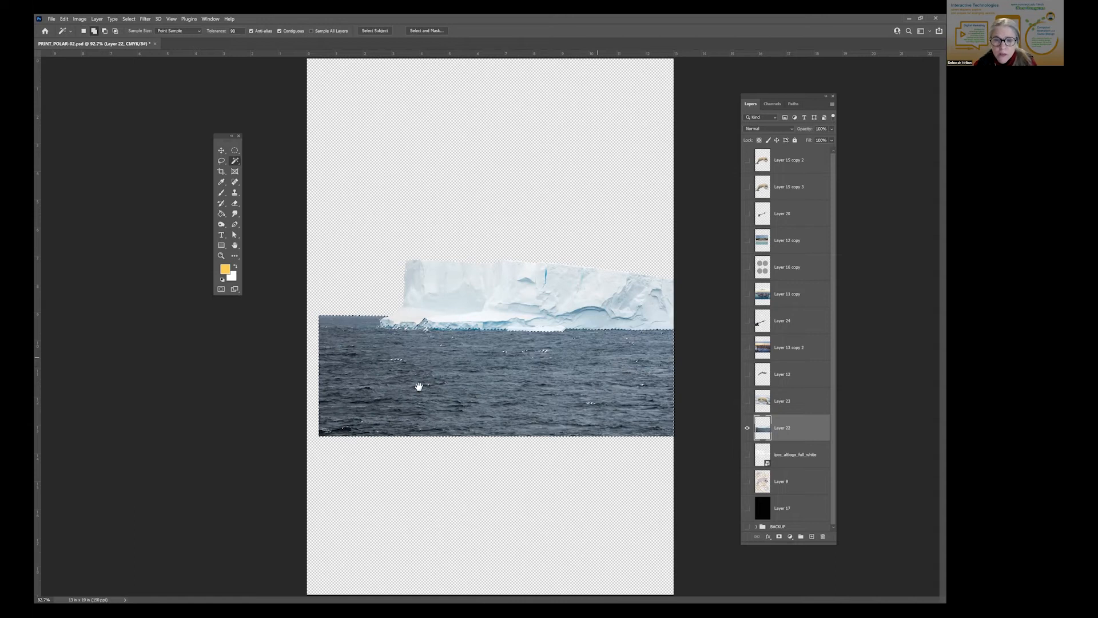
key("ctrl+d")
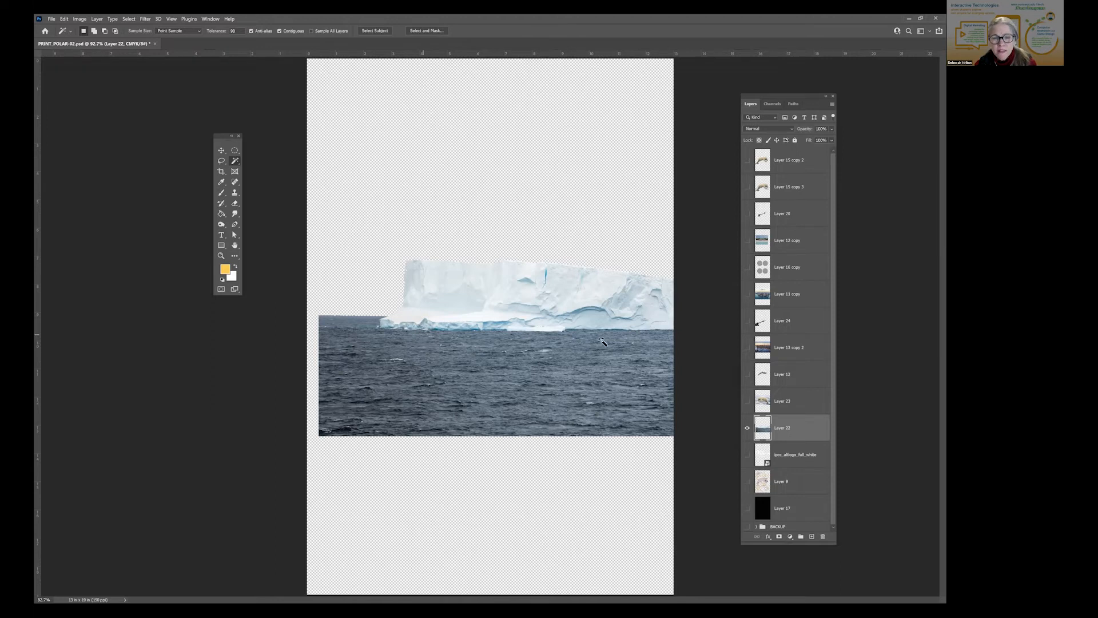
- Delete the sea beneath and beside the visible part of the iceberg on Layer 22 using the Polygonal Lasso, and clear the selection
left_click(222, 161)
right_click(222, 161)
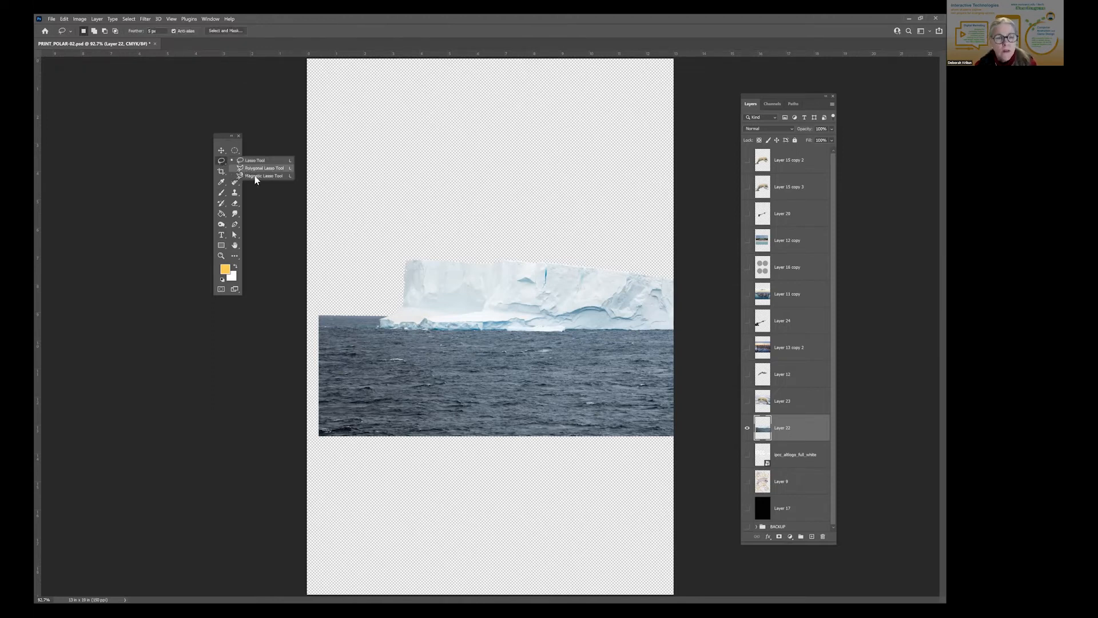
left_click(252, 173)
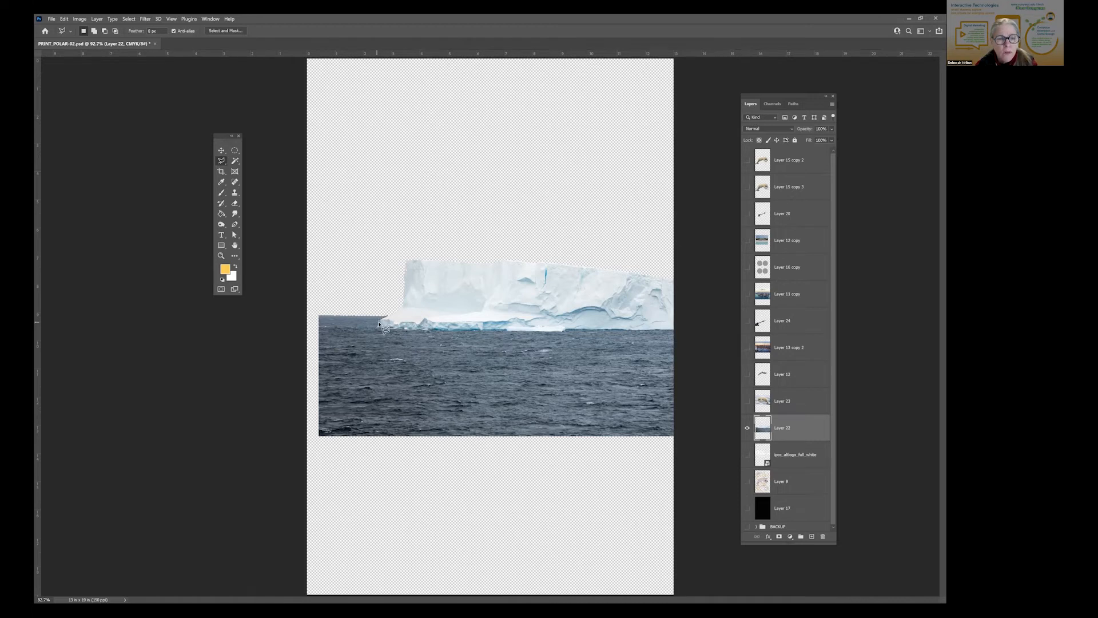
left_click(377, 326)
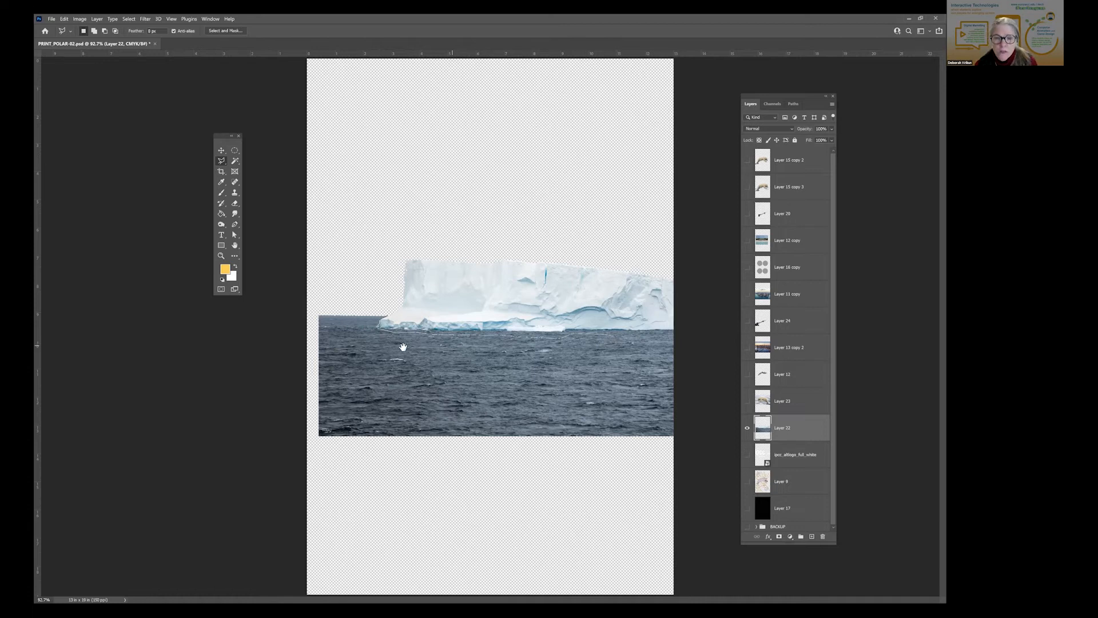
left_click(681, 335)
left_click(692, 469)
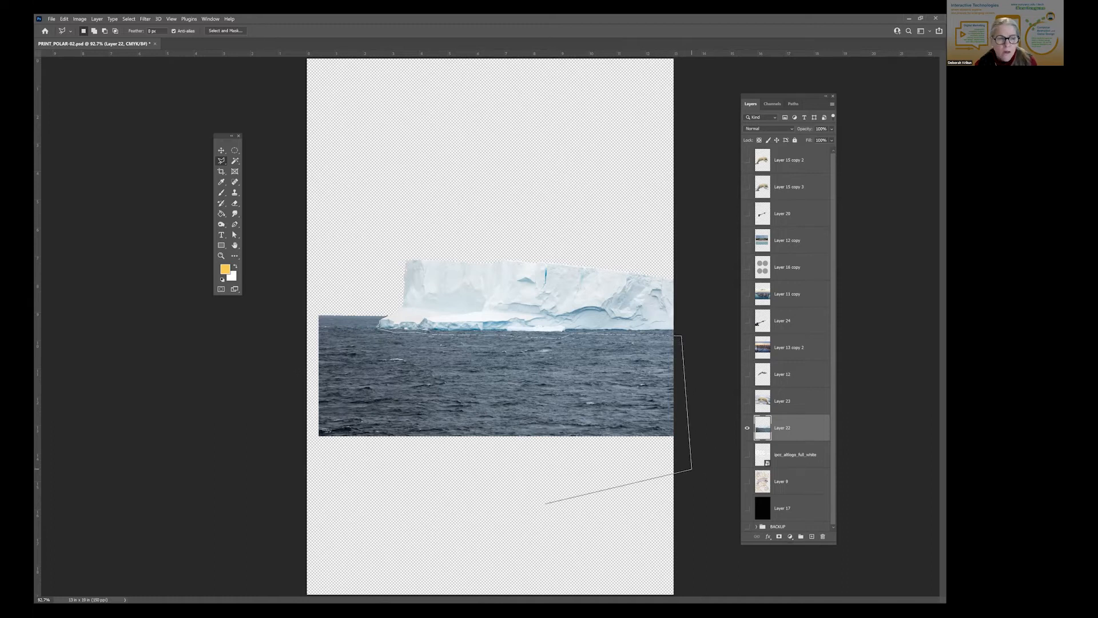
left_click(297, 453)
left_click(282, 366)
left_click(307, 294)
left_click(350, 288)
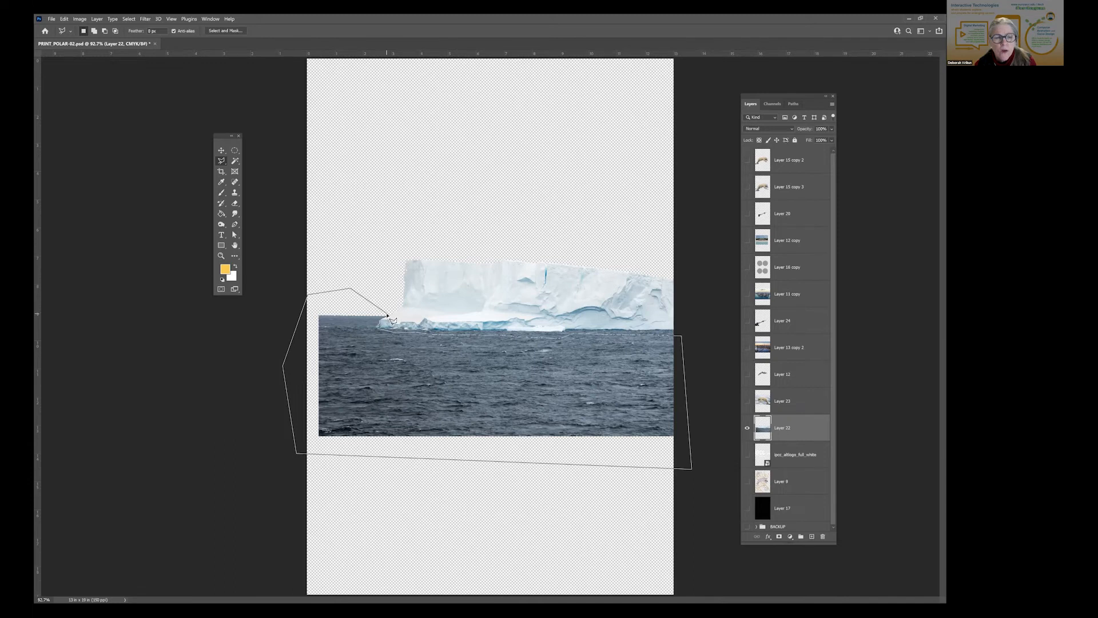
left_click(387, 316)
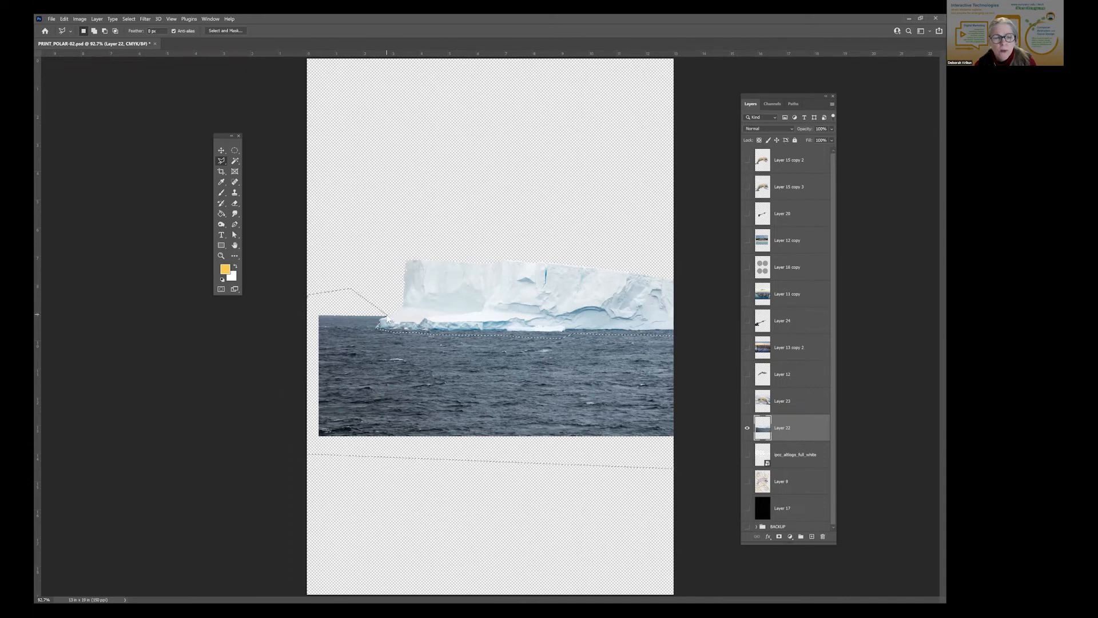
key("Delete")
key("ctrl+d")
- Shift Layer 22 to expose the iceberg's far end, cut away the remaining block of sea with the Polygonal Lasso, and deselect
left_click(222, 150)
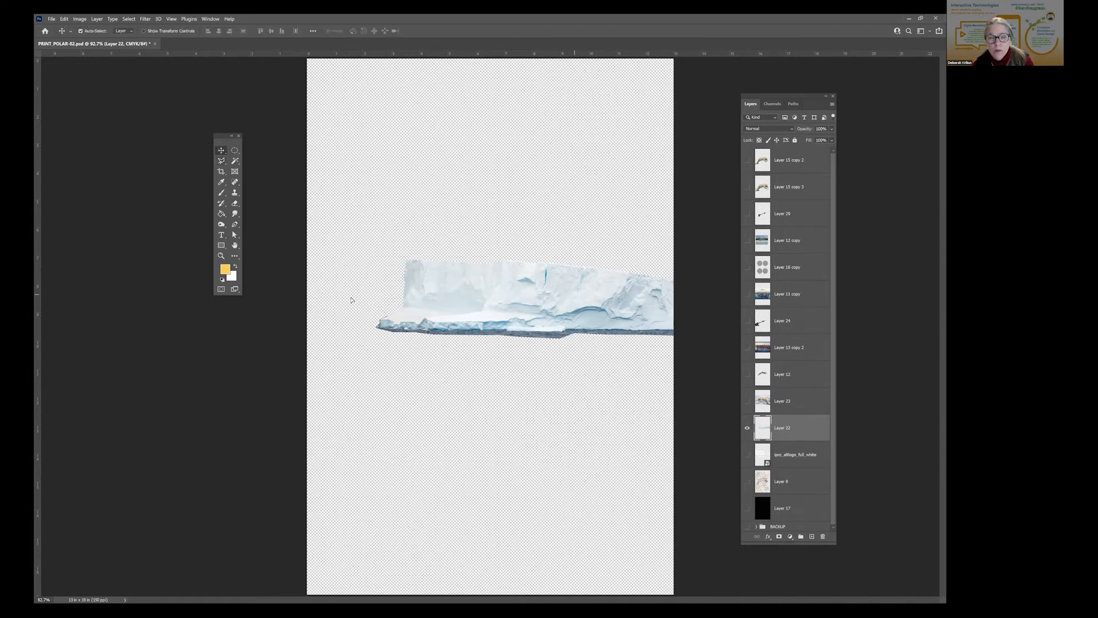
left_click_drag(574, 294, 303, 294)
left_click(221, 161)
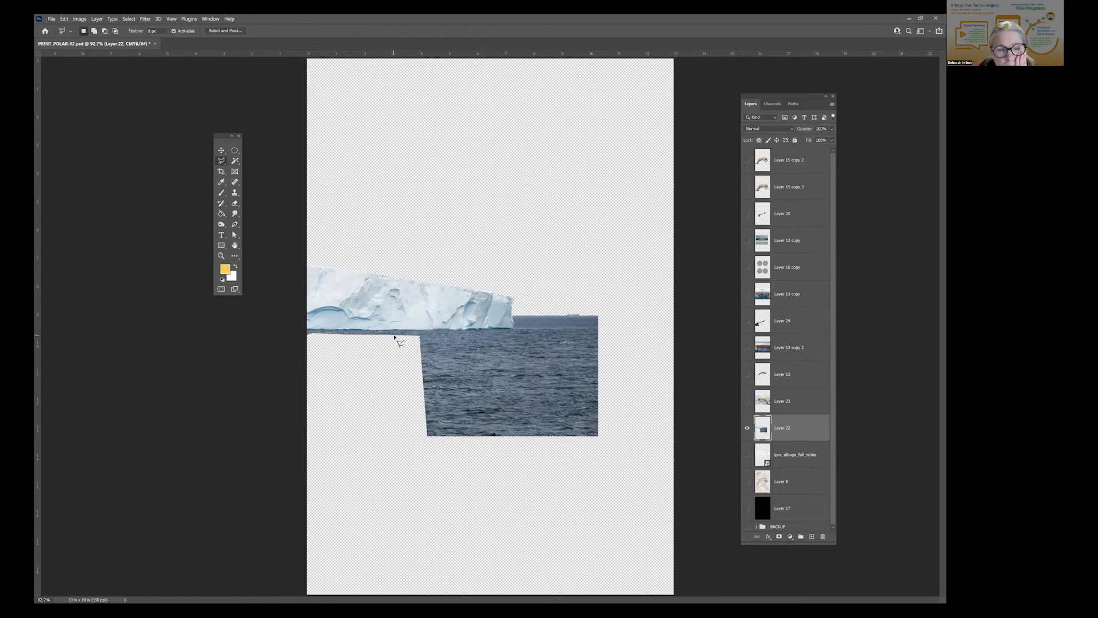
left_click(516, 330)
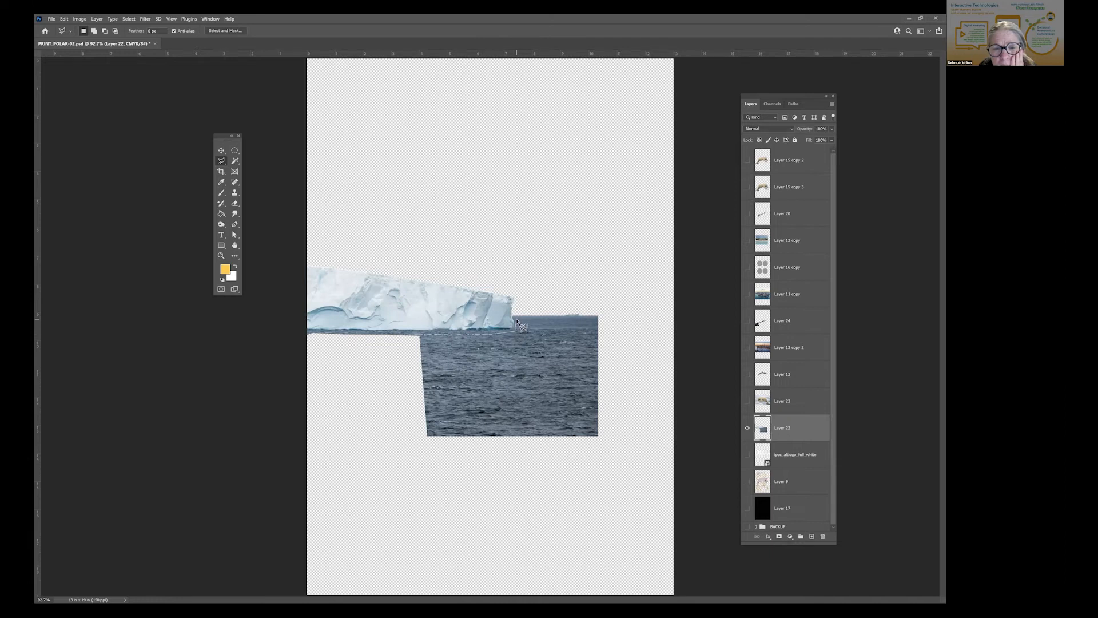
left_click(514, 310)
left_click(609, 310)
left_click(625, 473)
left_click(413, 475)
left_click(395, 393)
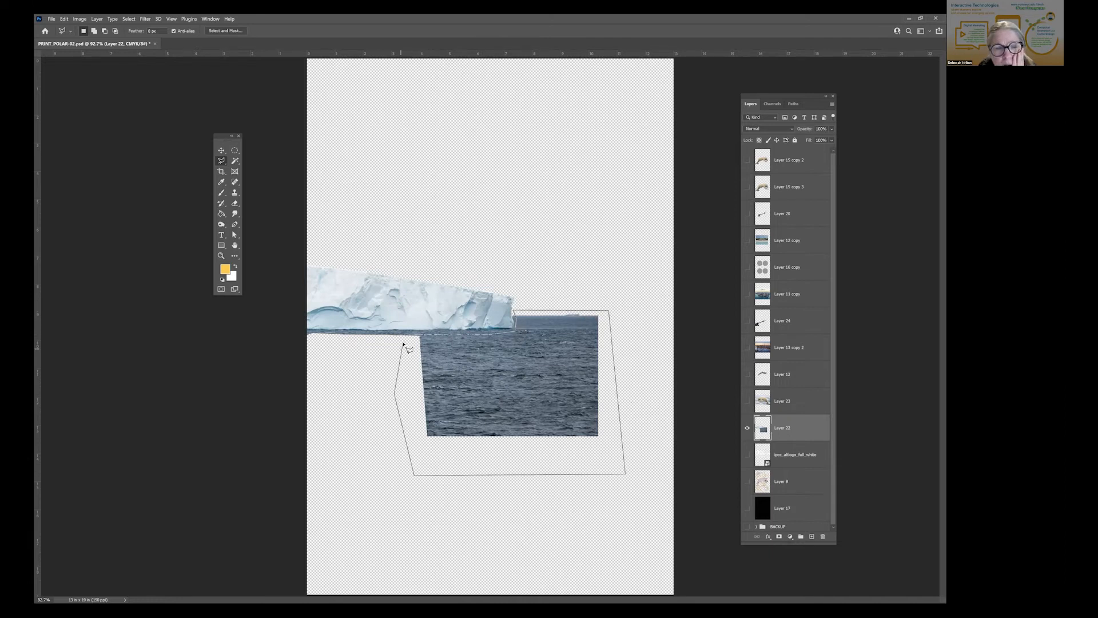
left_click(307, 334)
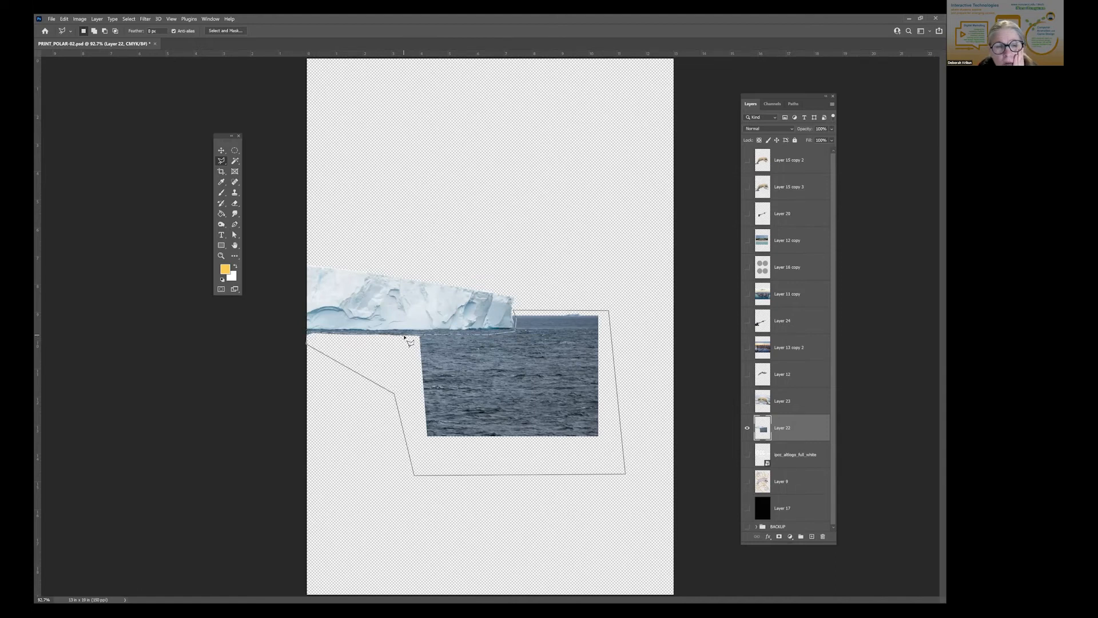
left_click(404, 338)
key("Delete")
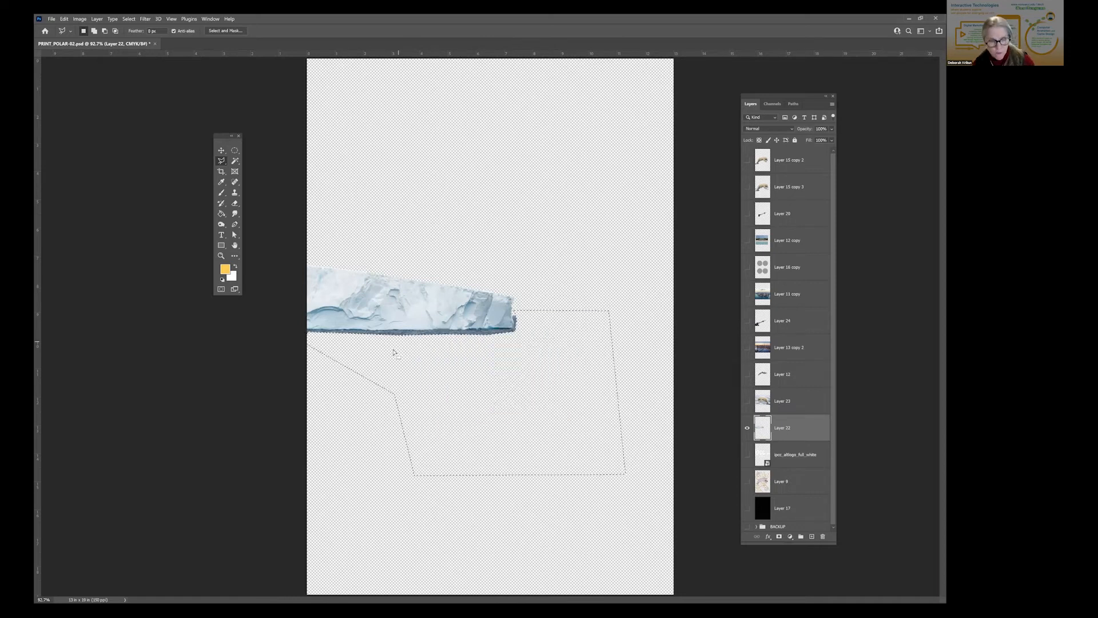
key("ctrl+d")
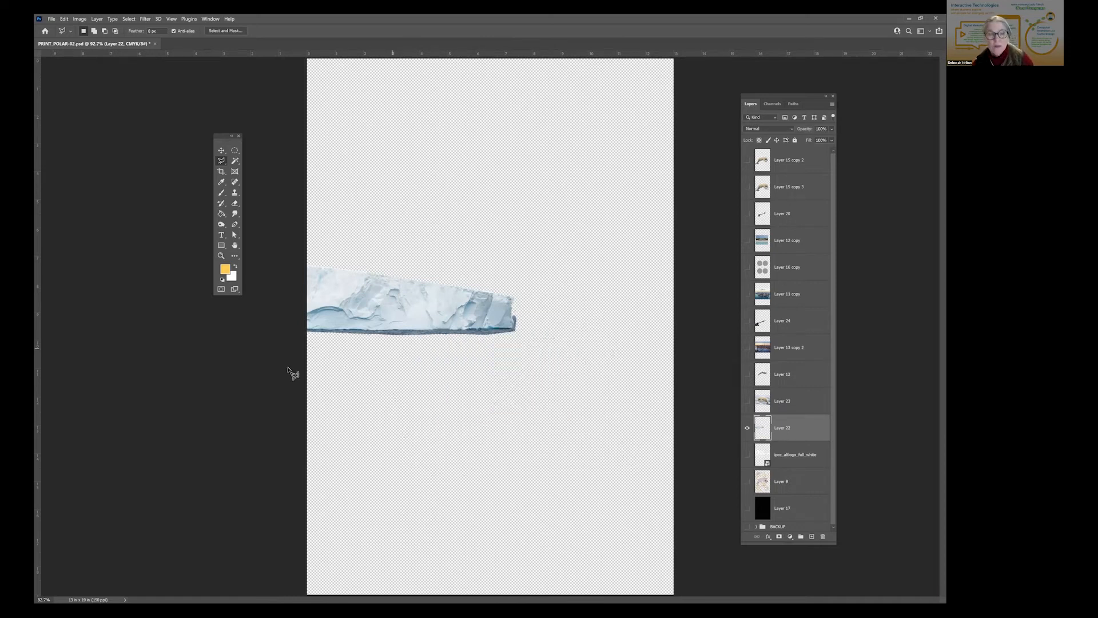
- Move the trimmed iceberg so its tapered end sits just inside the canvas's right edge, and save the document
left_click(220, 150)
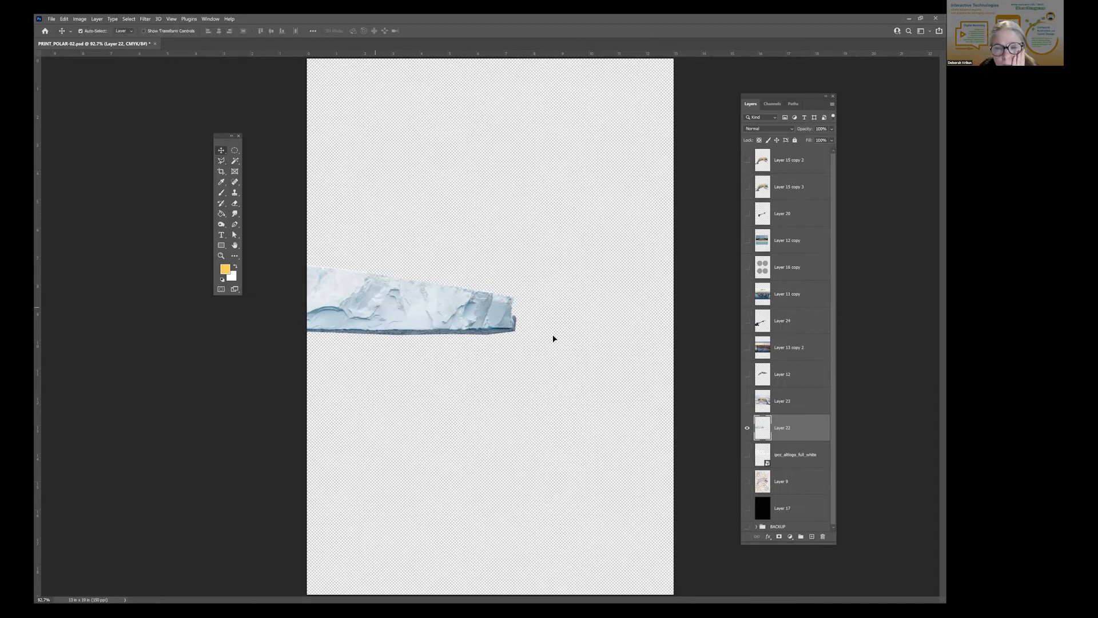
left_click_drag(374, 307, 525, 330)
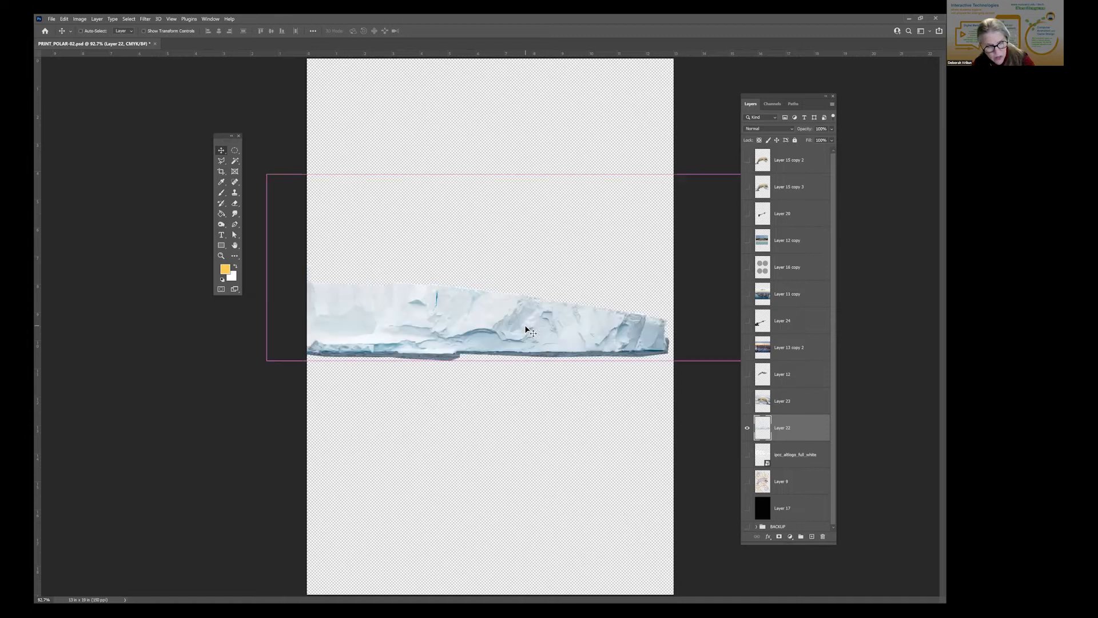
key("ctrl+s")
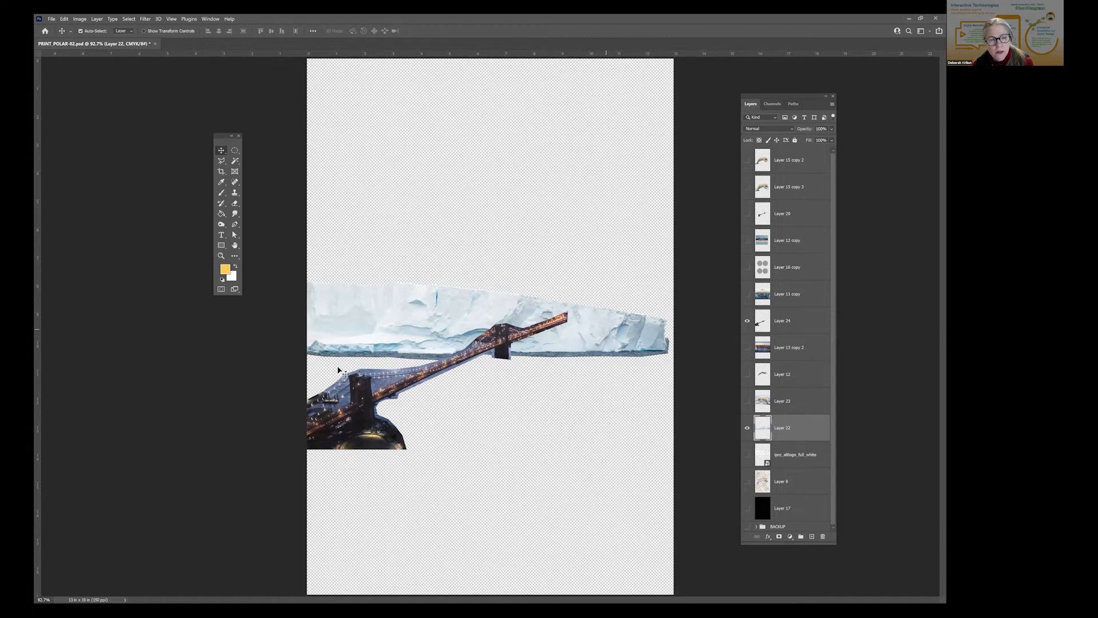
- Lower the iceberg so it sits behind the bridge on Layer 24, fine-tune its position, and save the document
left_click_drag(338, 371, 338, 439)
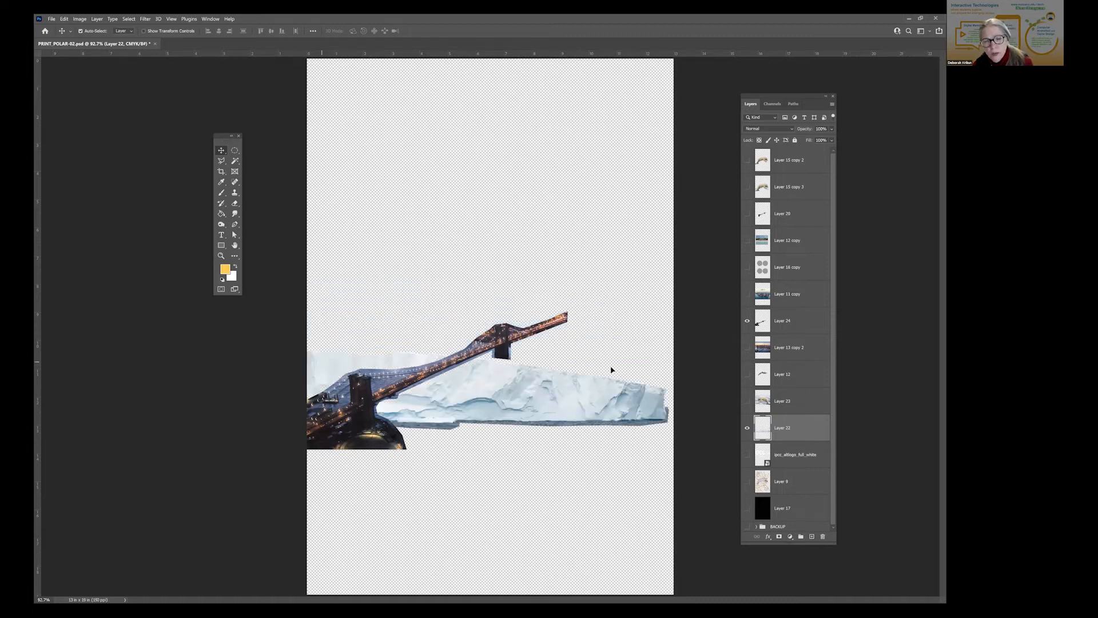
left_click_drag(602, 410, 613, 395)
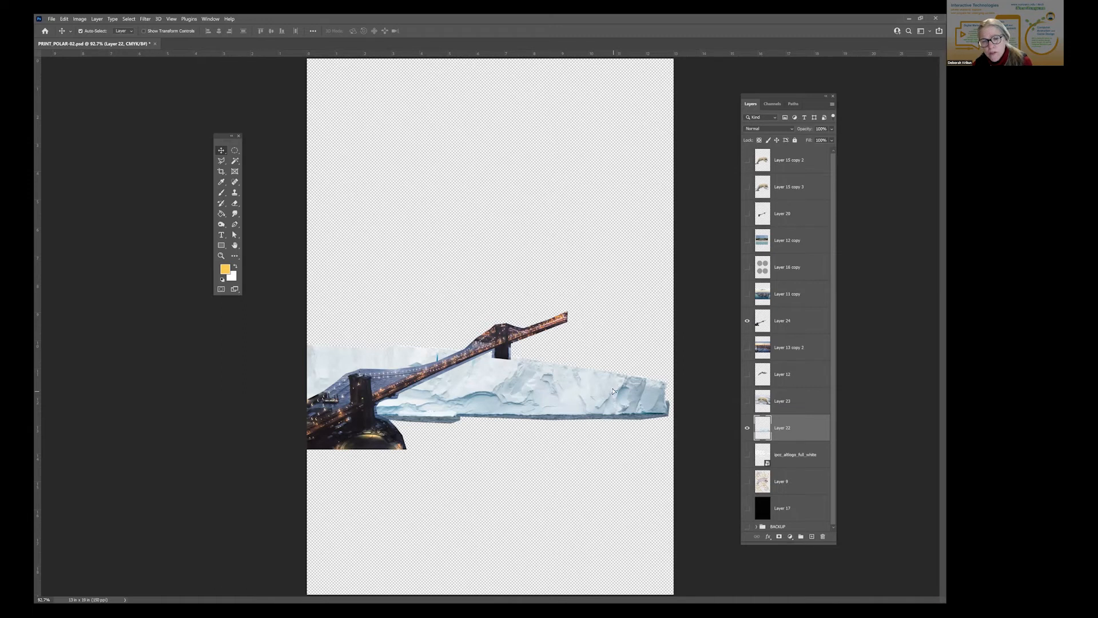
left_click_drag(613, 389, 610, 384)
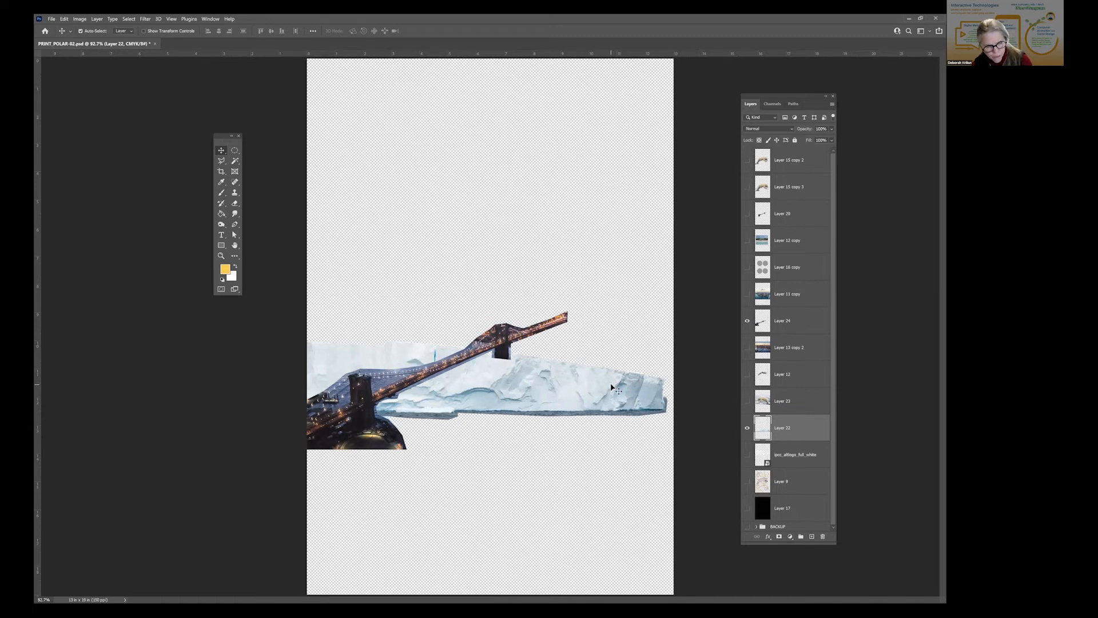
key("ctrl+s")
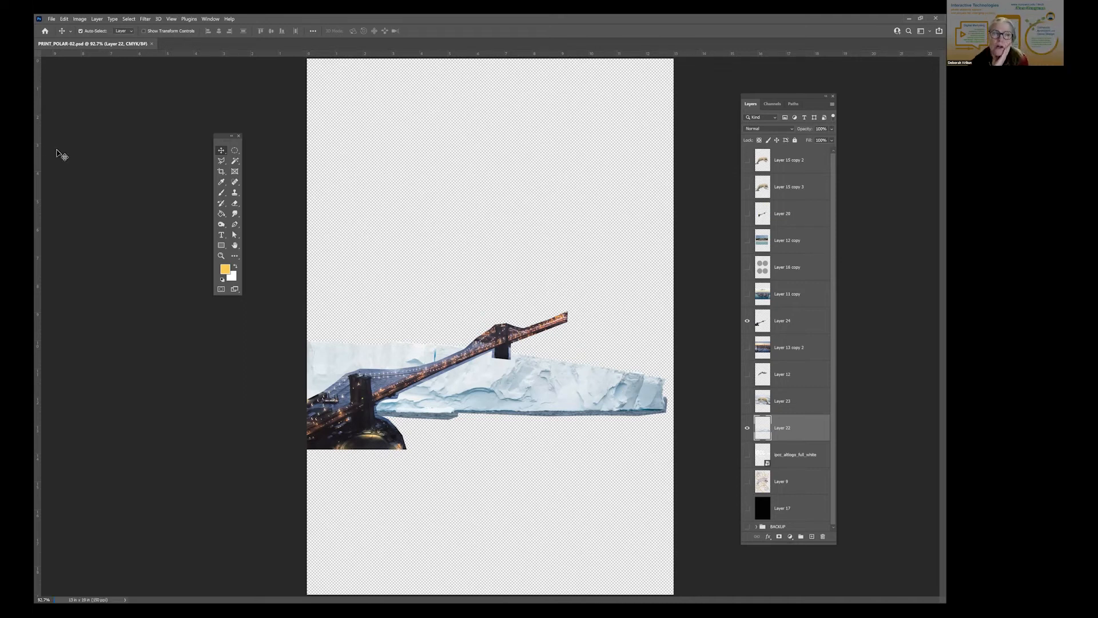
- Activate the Magnetic Lasso tool and magnify the iceberg's waterline to pixel-level detail
left_click(235, 162)
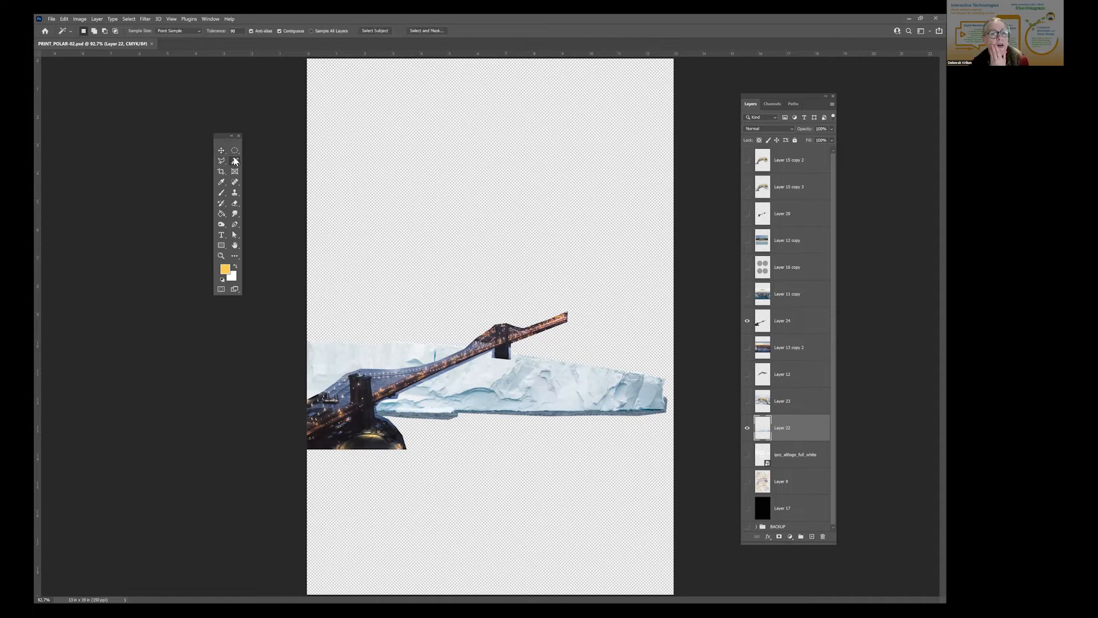
right_click(235, 162)
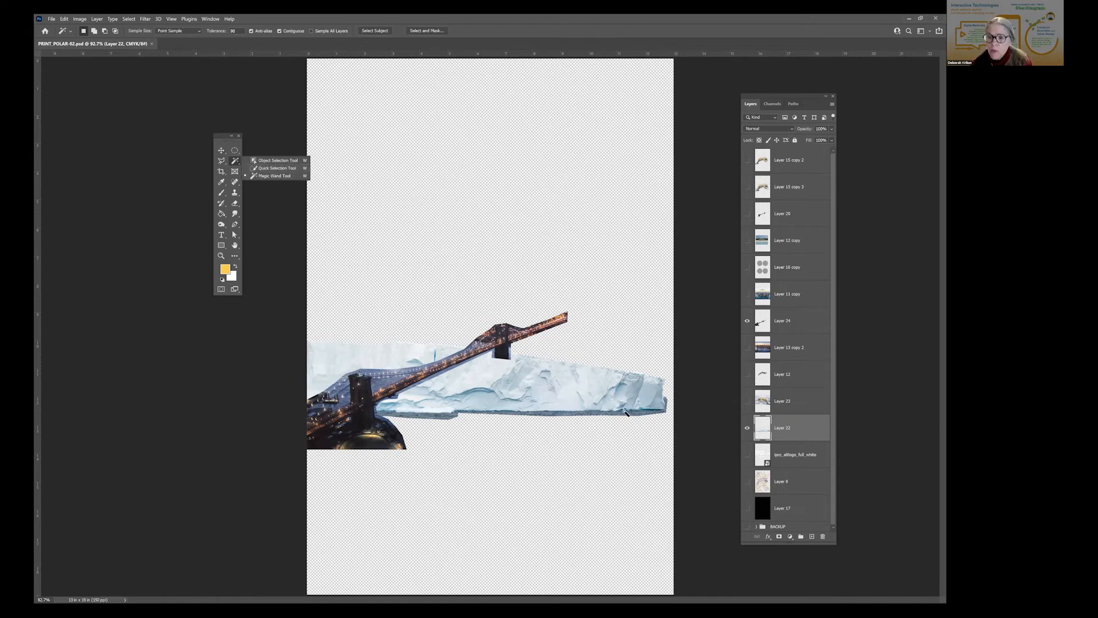
left_click(222, 162)
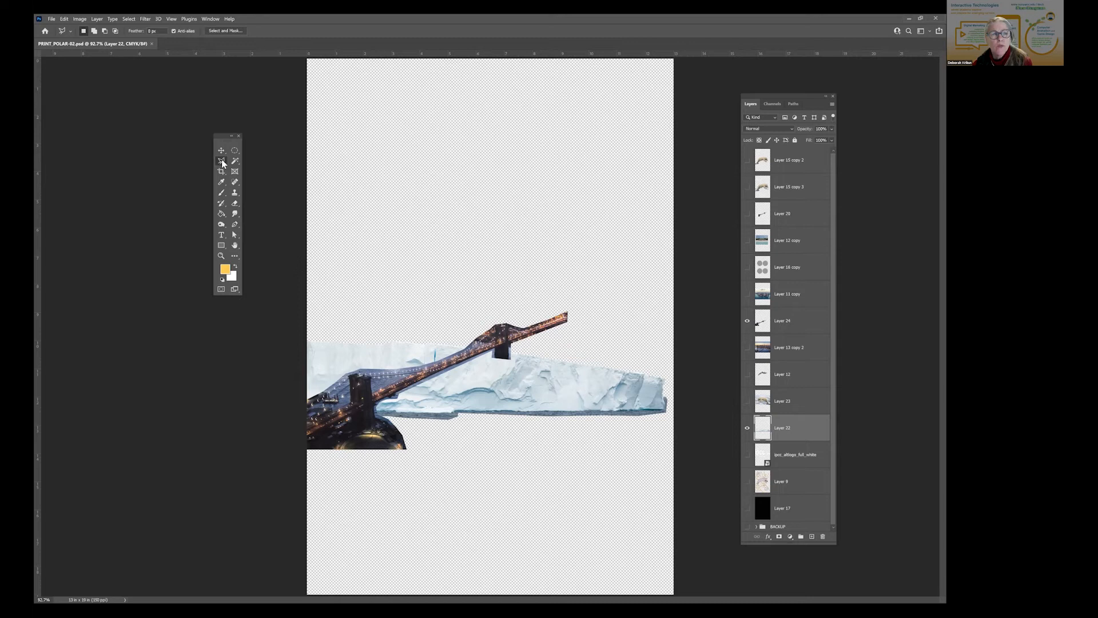
right_click(222, 161)
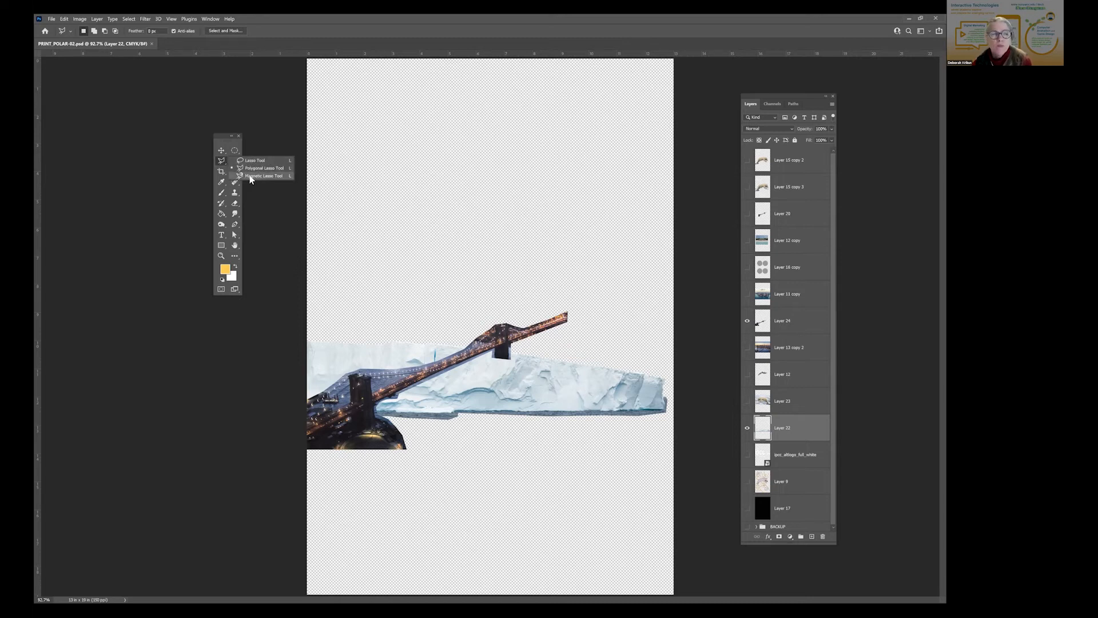
left_click(250, 177)
key("z")
left_click(592, 409)
left_click(592, 409)
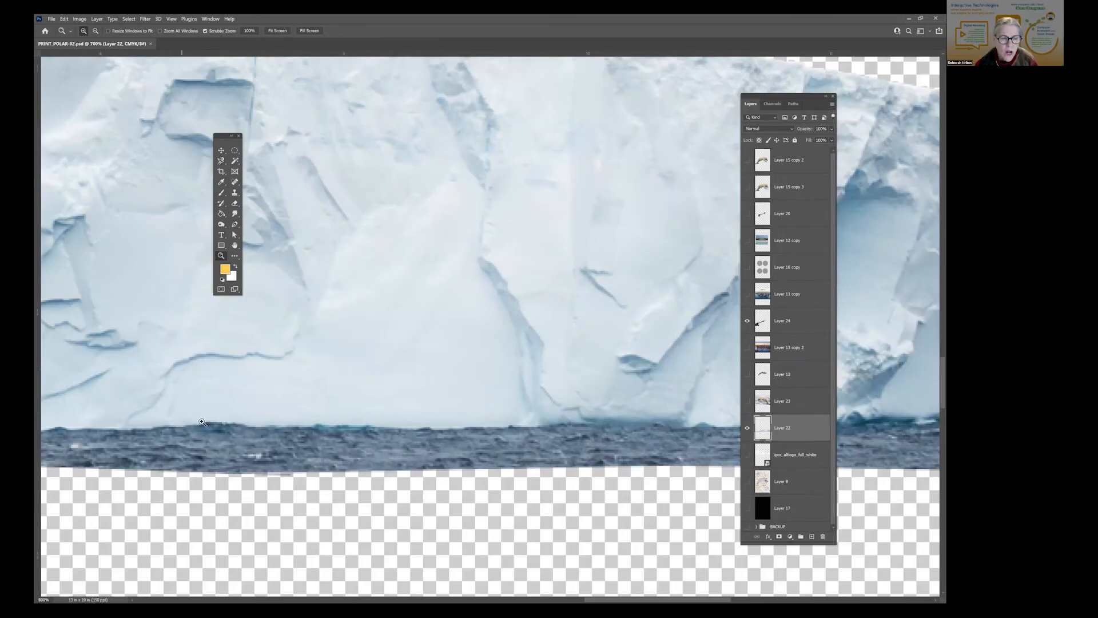
left_click(222, 162)
left_click(632, 425)
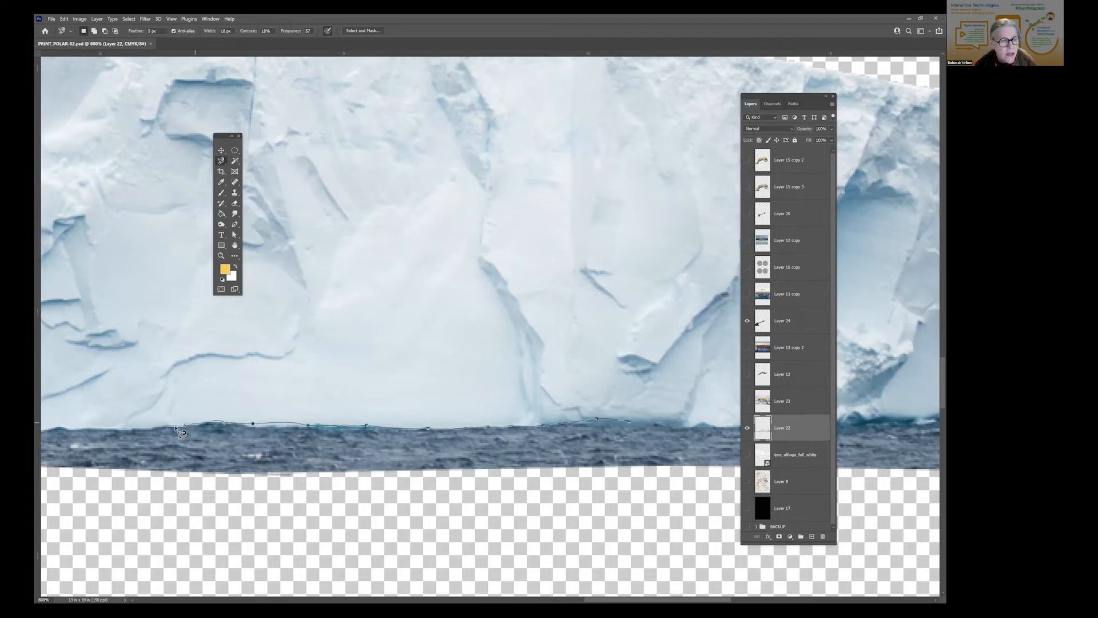
left_click(59, 430)
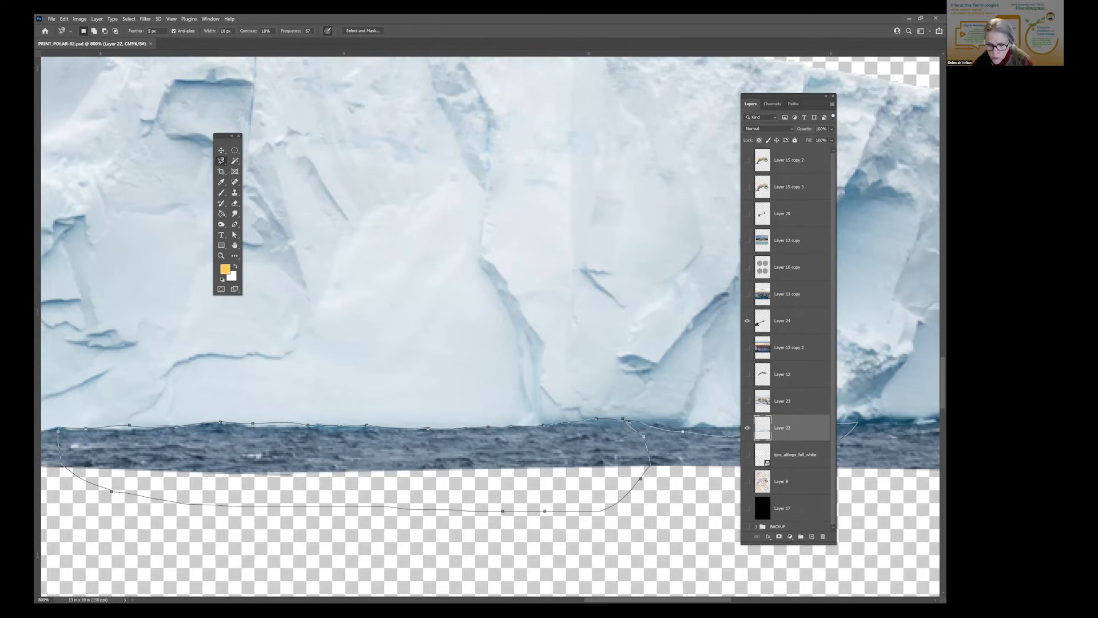
key("Escape")
- Try to delete the strip of sea along the iceberg's base with the Magnetic Lasso at 5 px feather, and undo the deletion
left_click(666, 426)
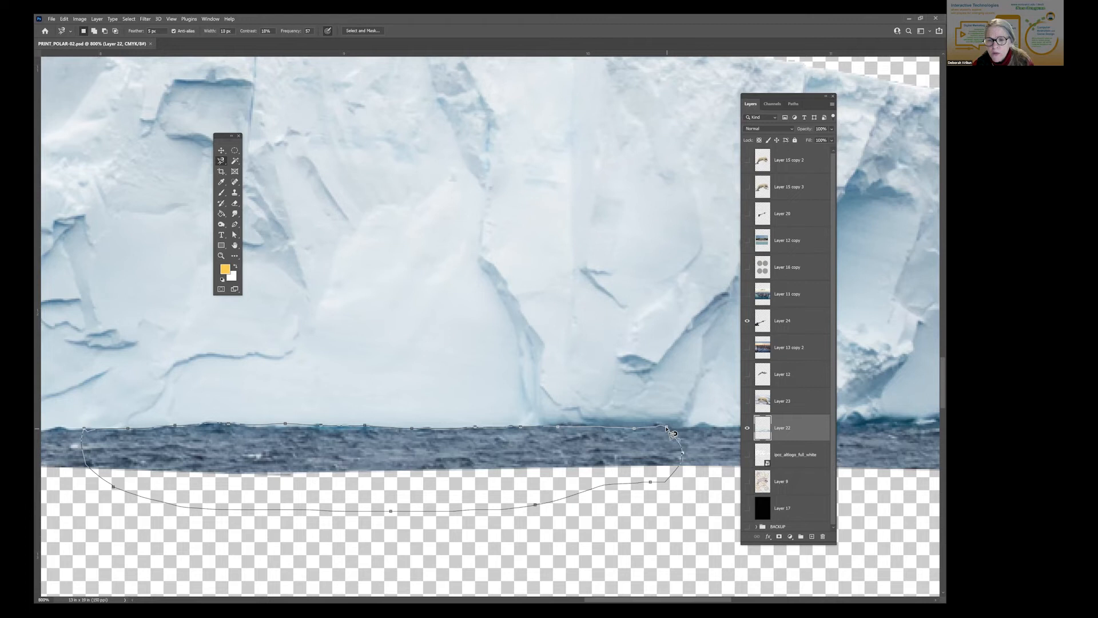
left_click(666, 427)
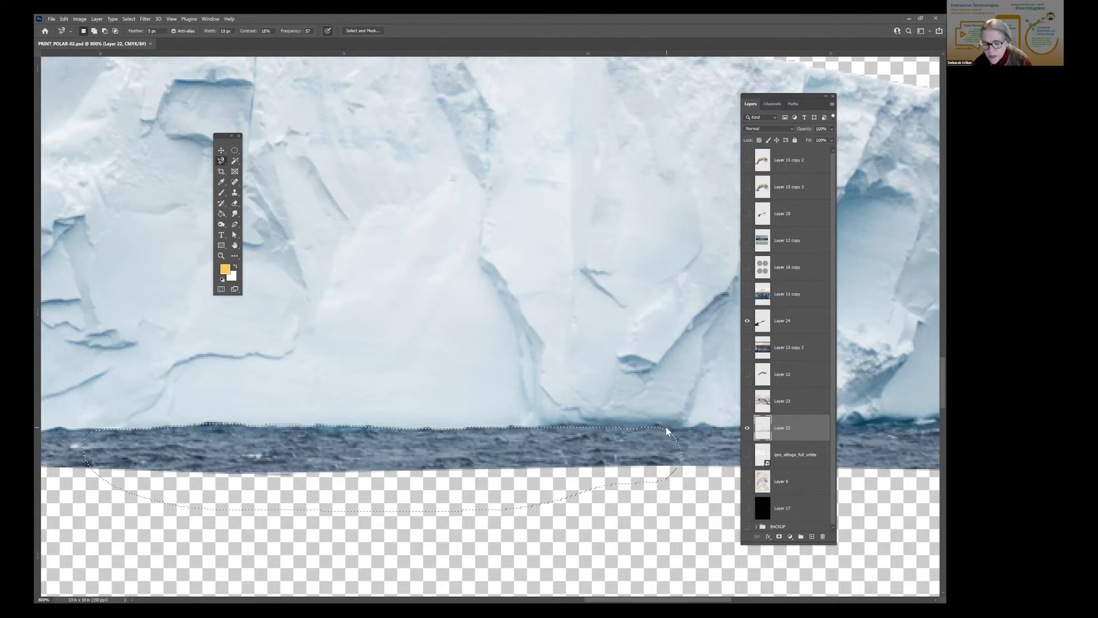
key("Delete")
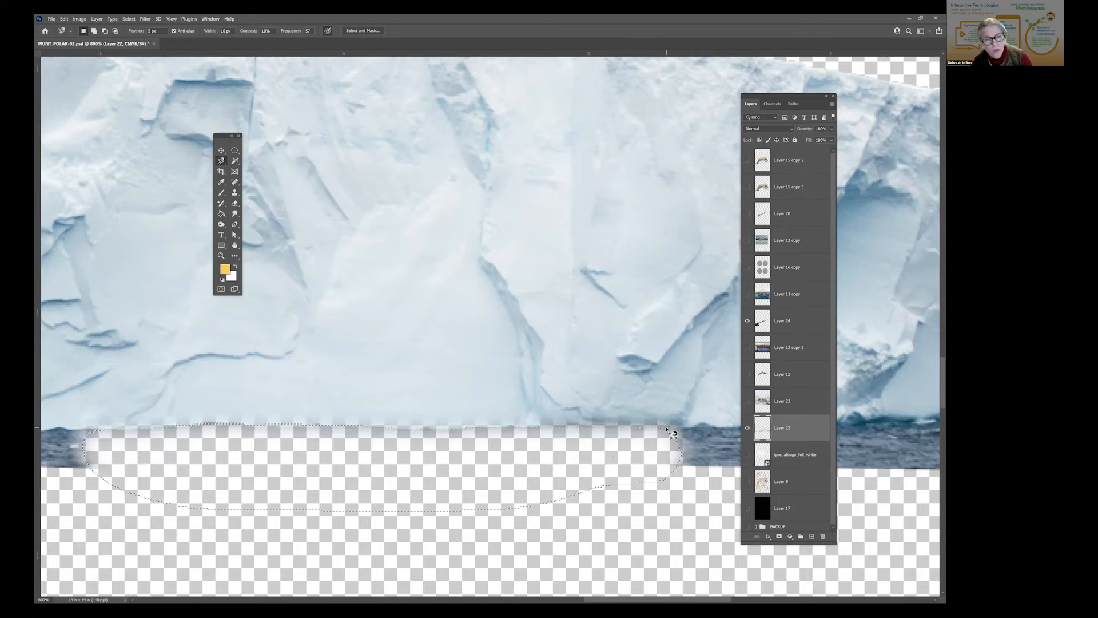
key("ctrl+z")
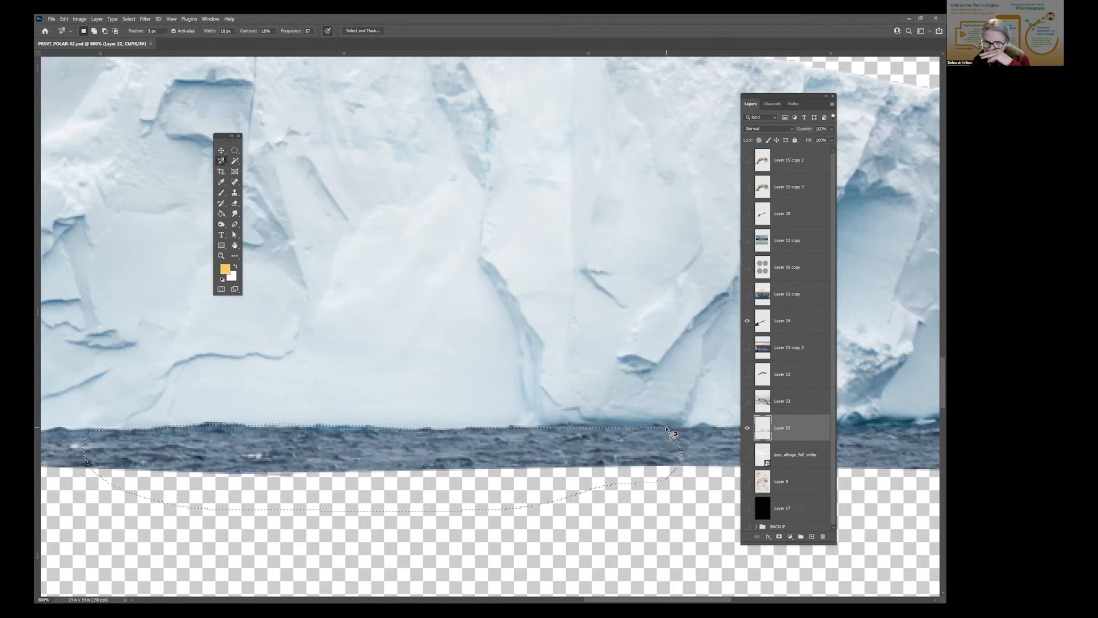
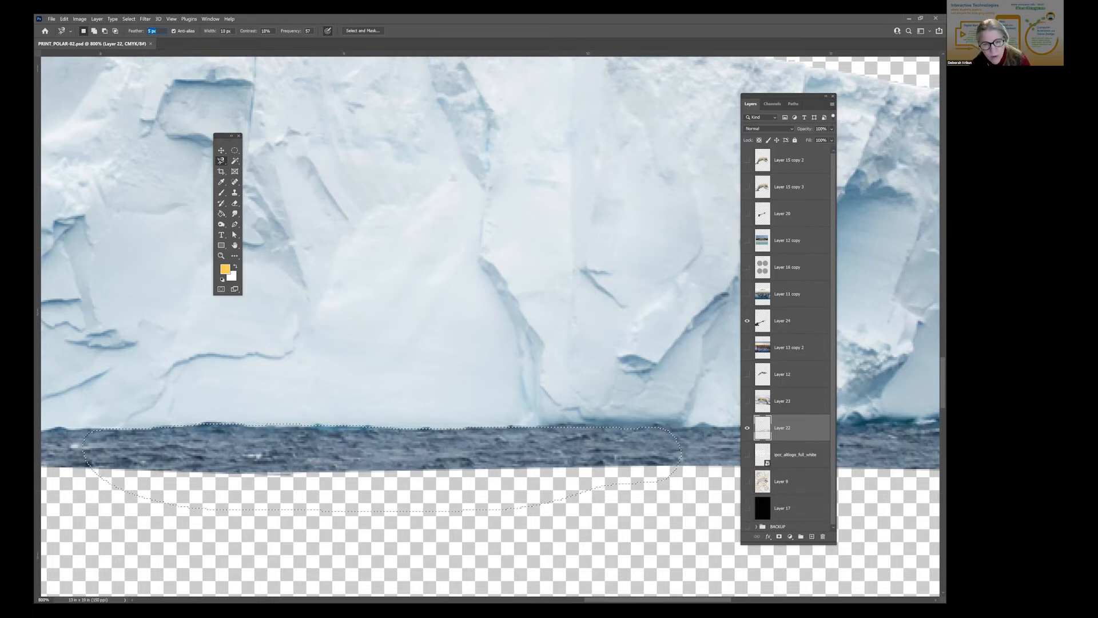
- Set the Magnetic Lasso feather to 0 px, clear the old selection, and delete the first strip of sea along the iceberg's waterline
type("0")
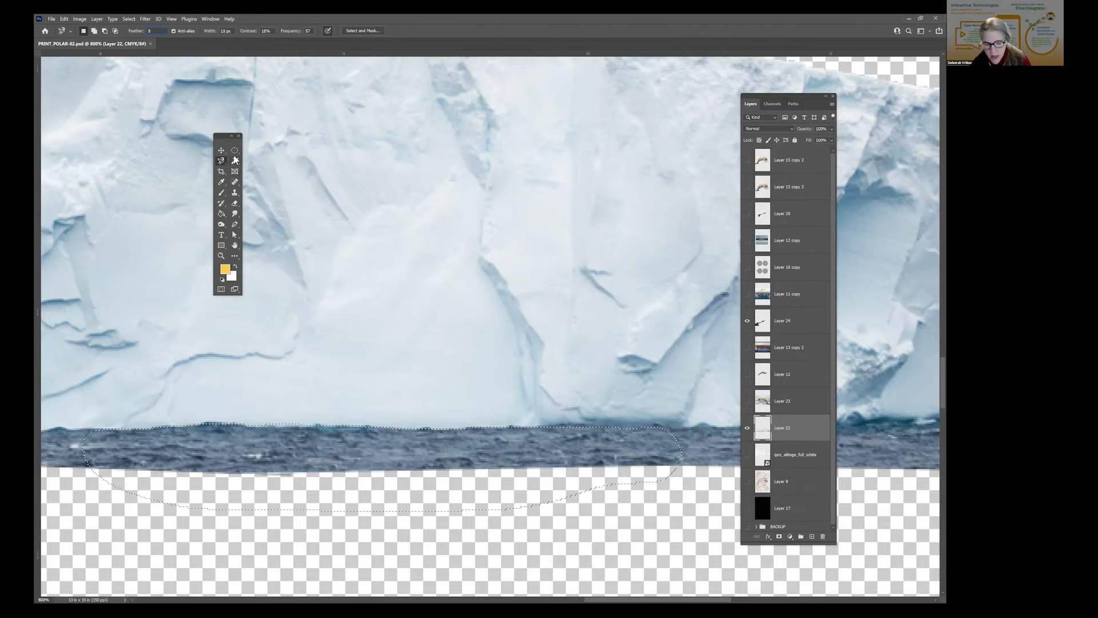
key("ctrl+d")
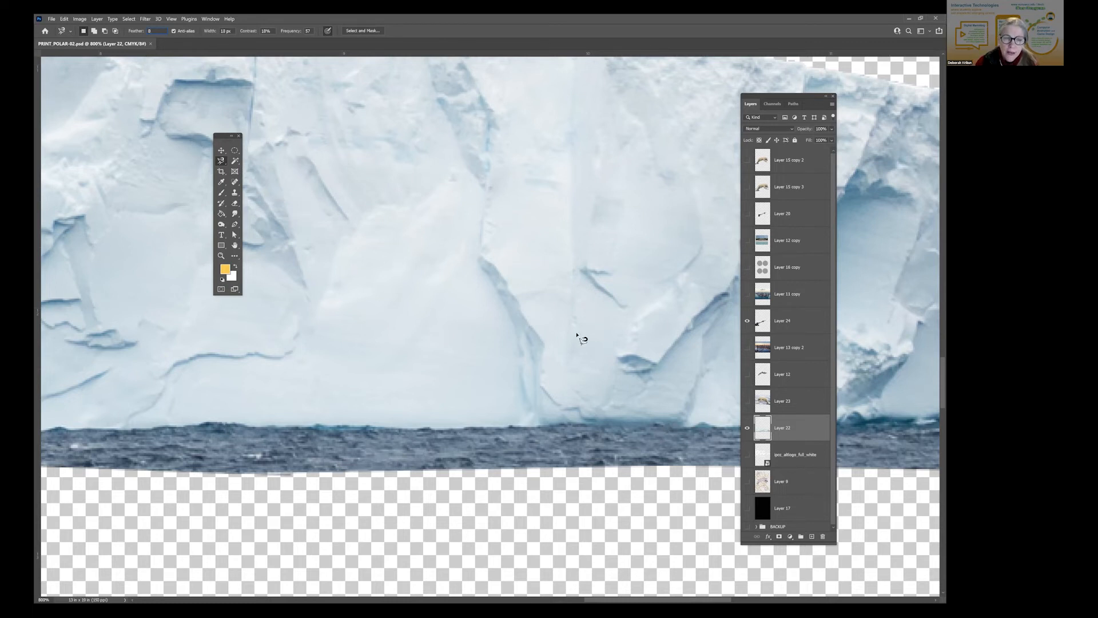
left_click(640, 423)
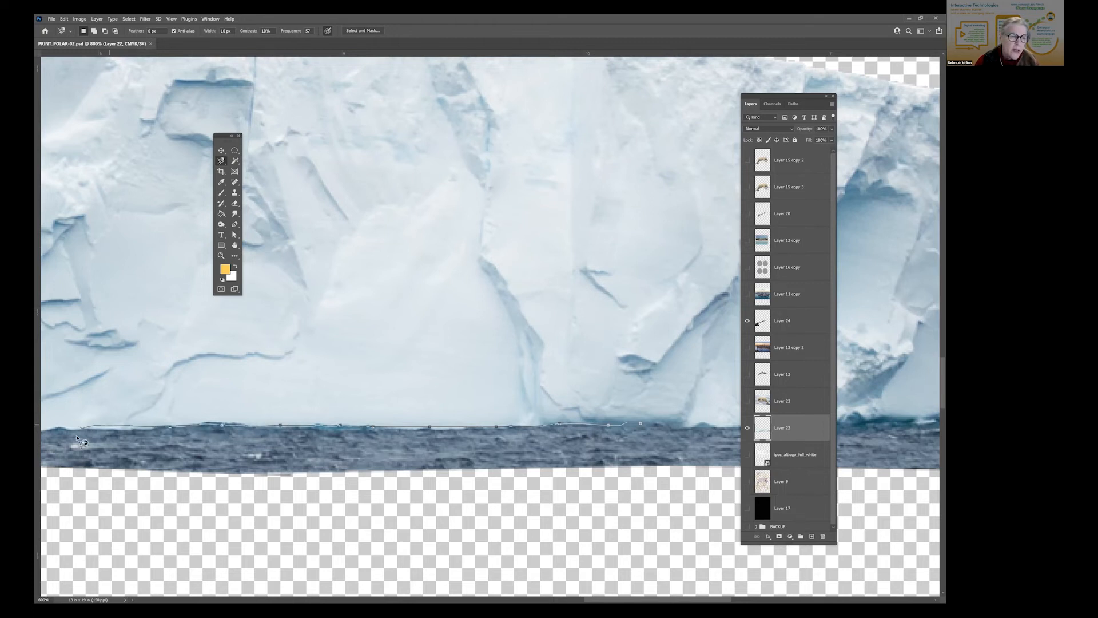
left_click(645, 429)
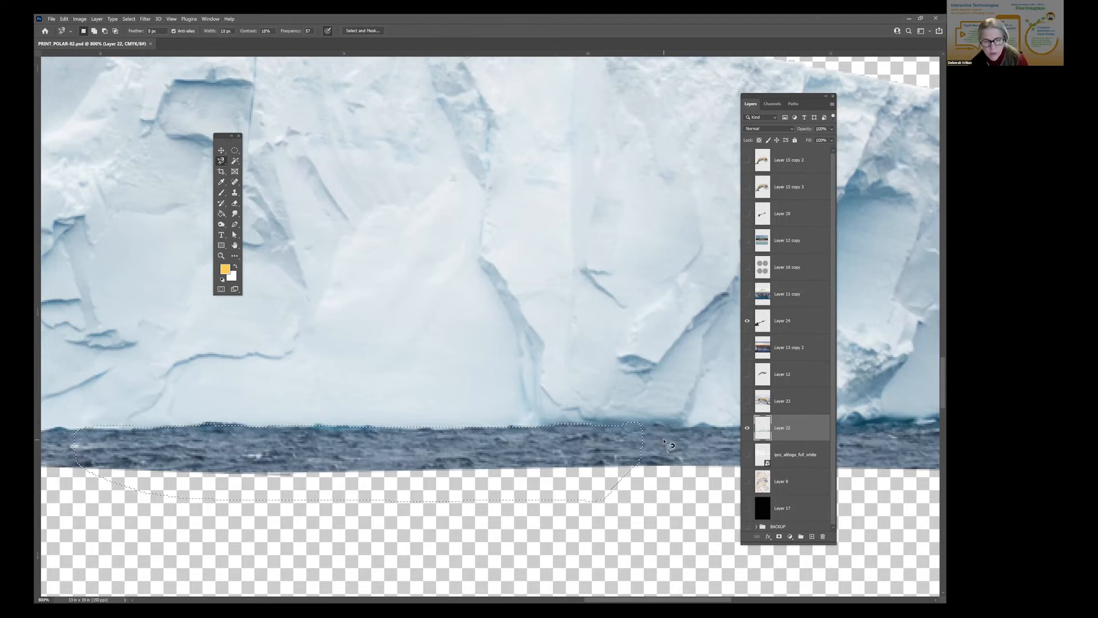
key("Delete")
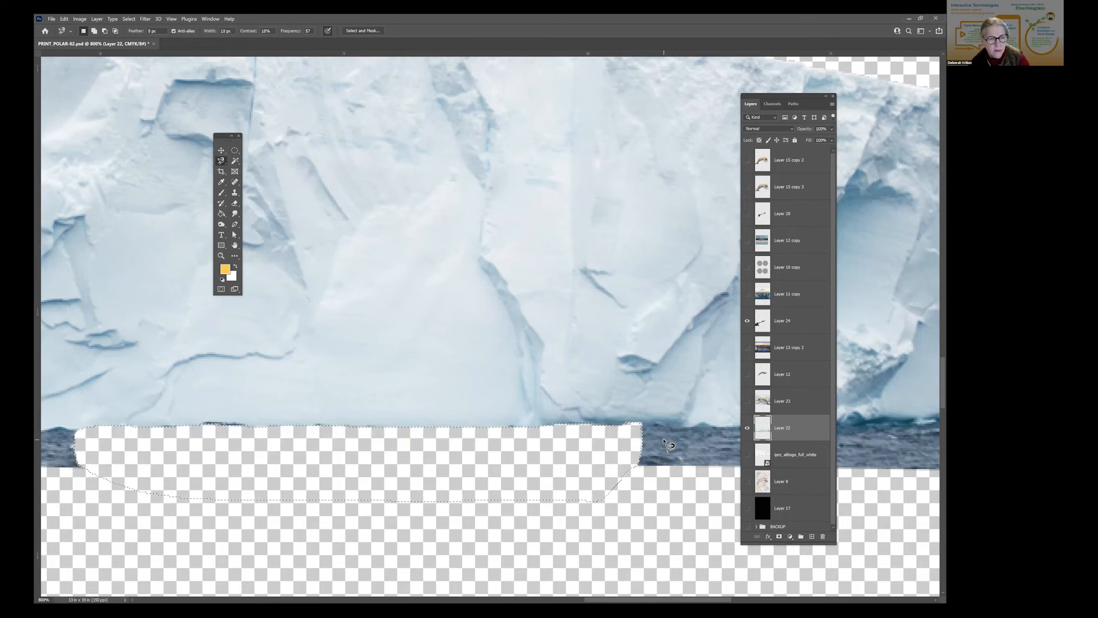
key("ctrl+d")
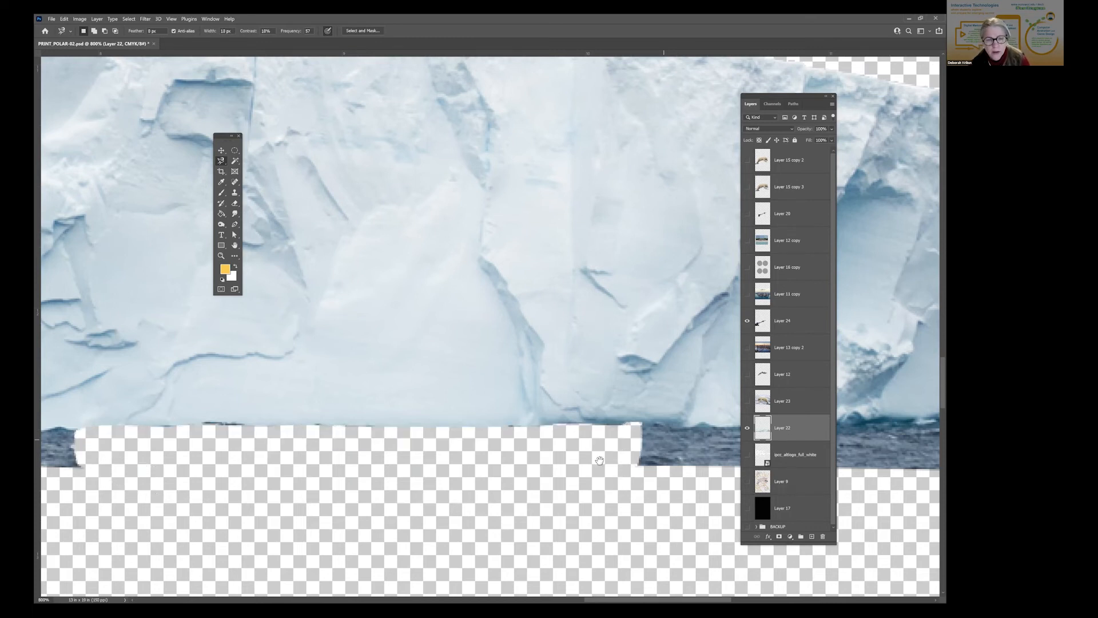
- Outline the adjoining stretch of sea toward the iceberg's tapered end with the Magnetic Lasso and delete it
left_click_drag(528, 441, 250, 440)
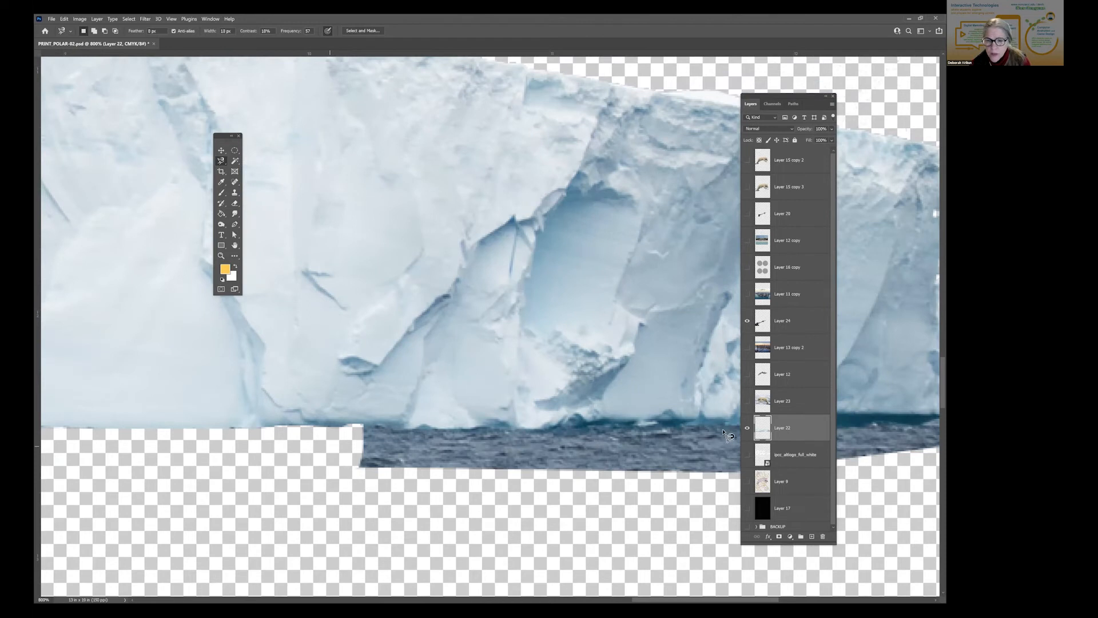
left_click(714, 464)
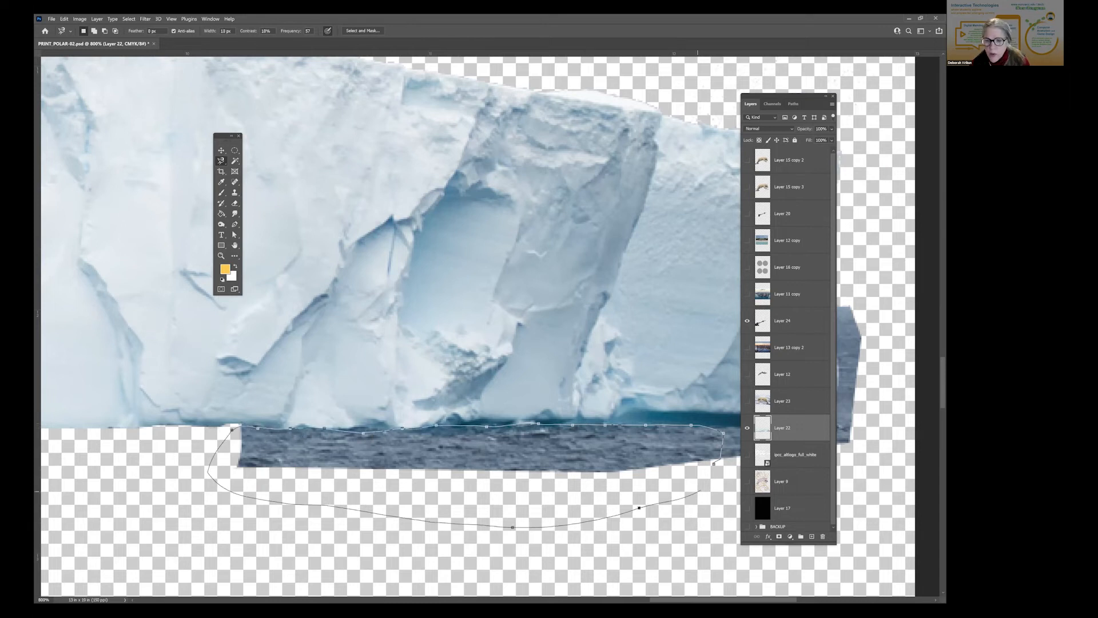
left_click(715, 466)
key("Delete")
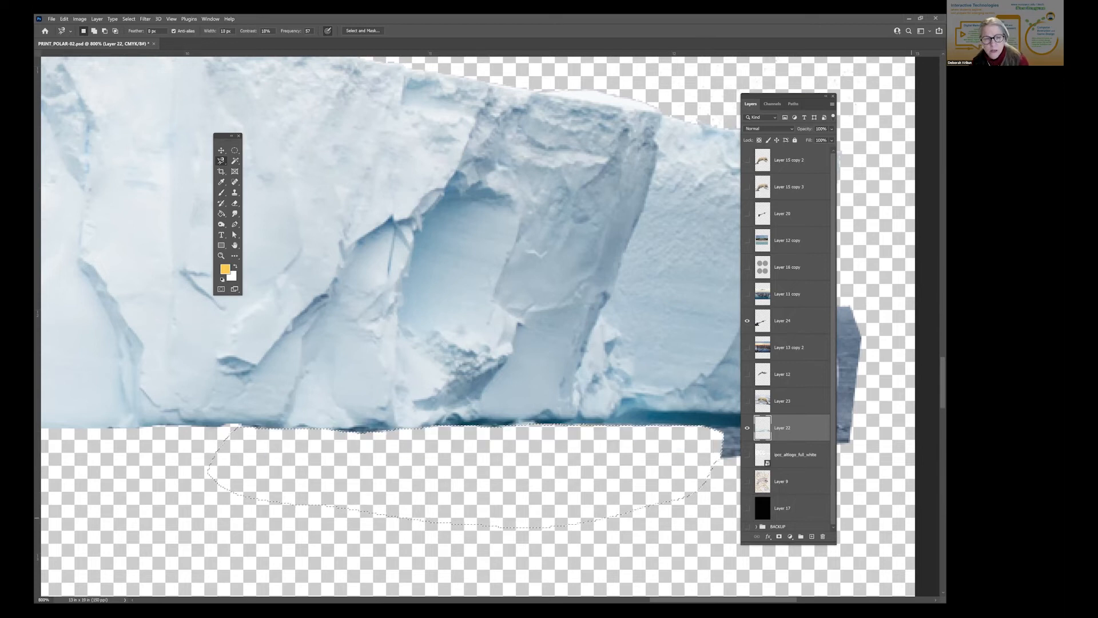
left_click_drag(695, 348, 544, 186)
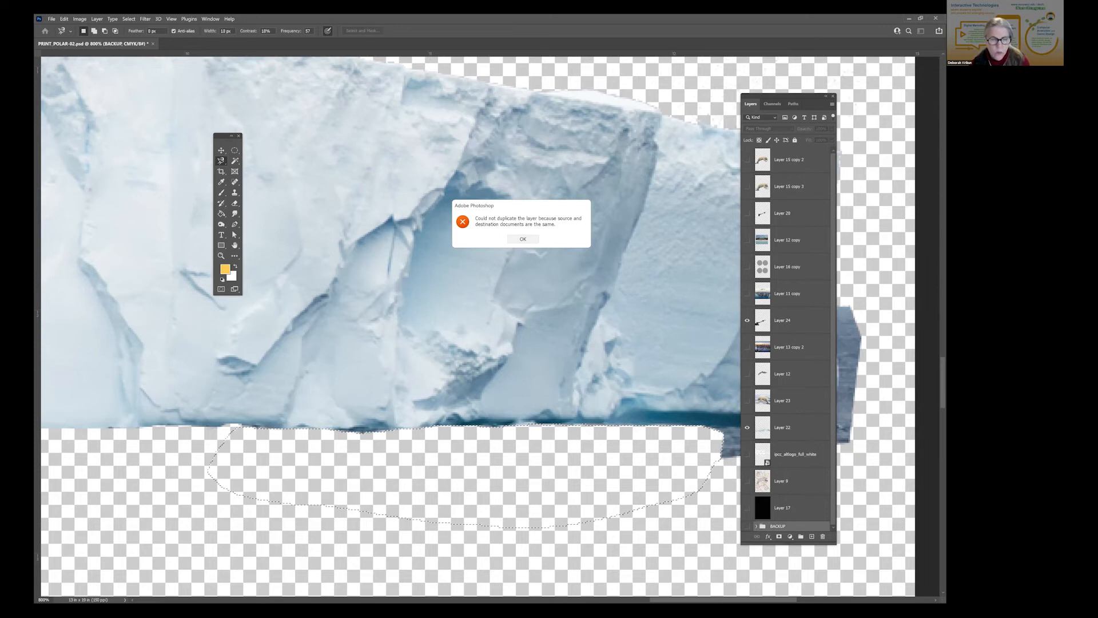
key("Return")
- Fit the whole poster on screen and save the document
left_click(171, 19)
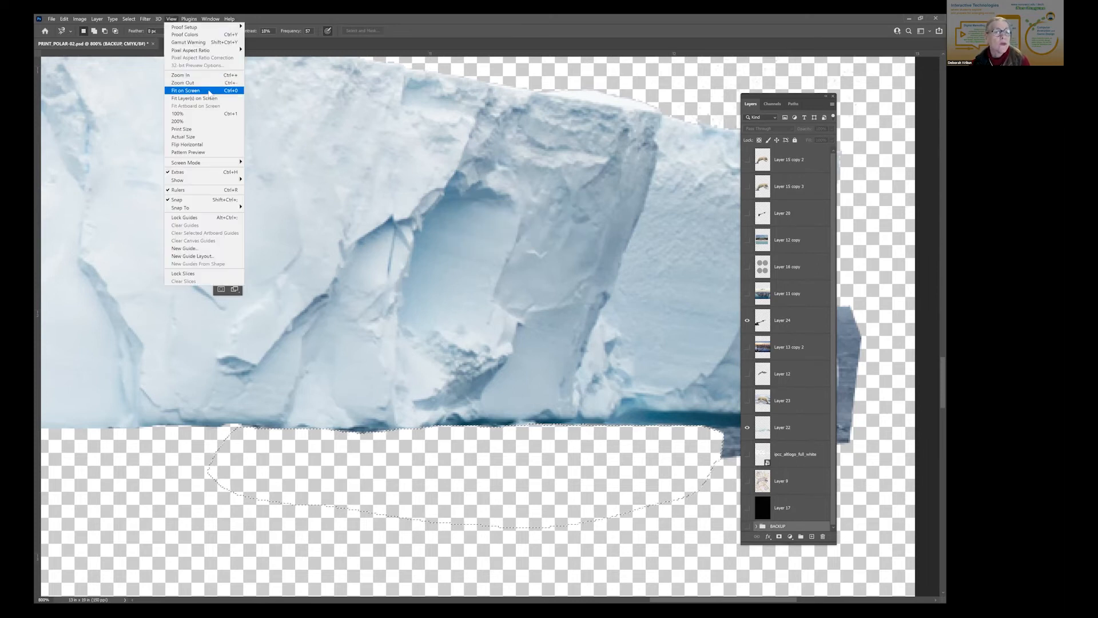
left_click(203, 91)
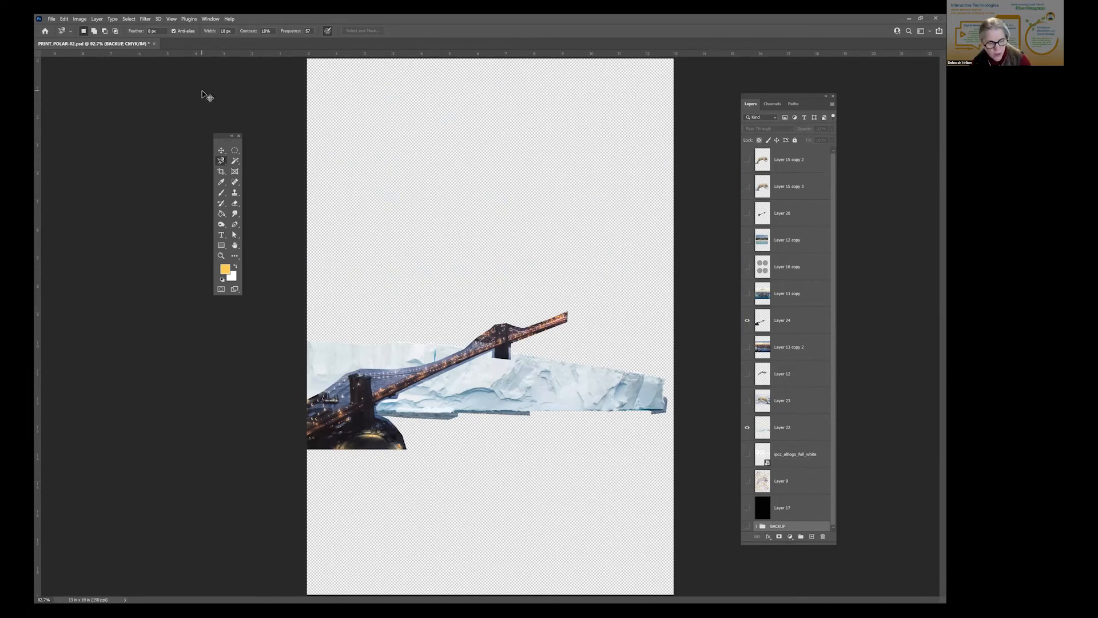
key("ctrl+s")
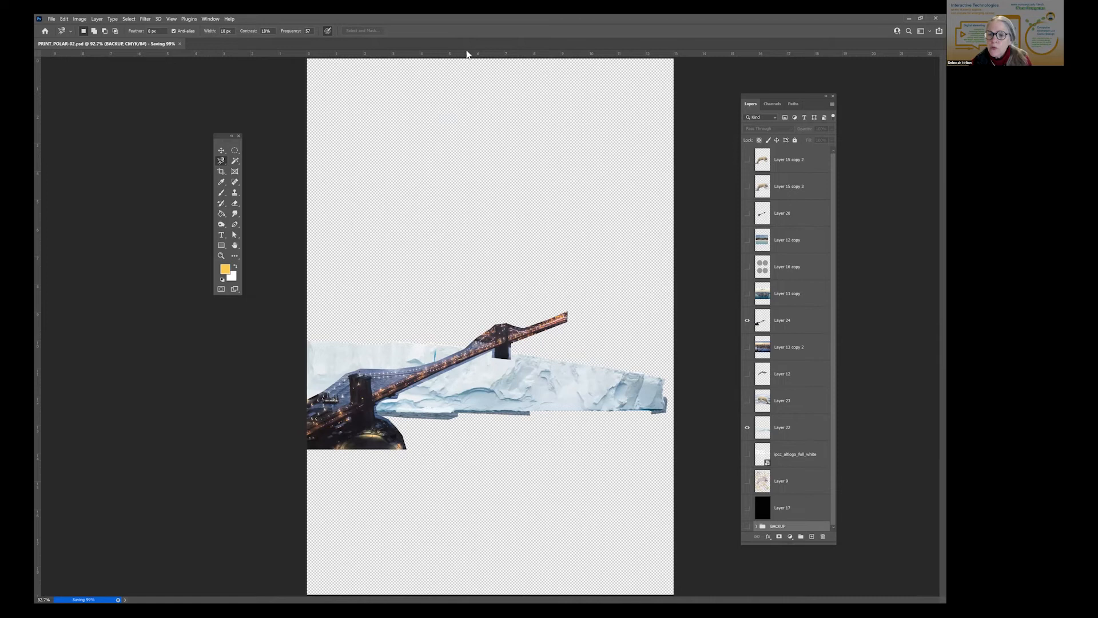
- Show the whale skeleton photo on Layer 12 copy and hide the bridge on Layer 24 and the iceberg on Layer 22
left_click(747, 240)
left_click(747, 320)
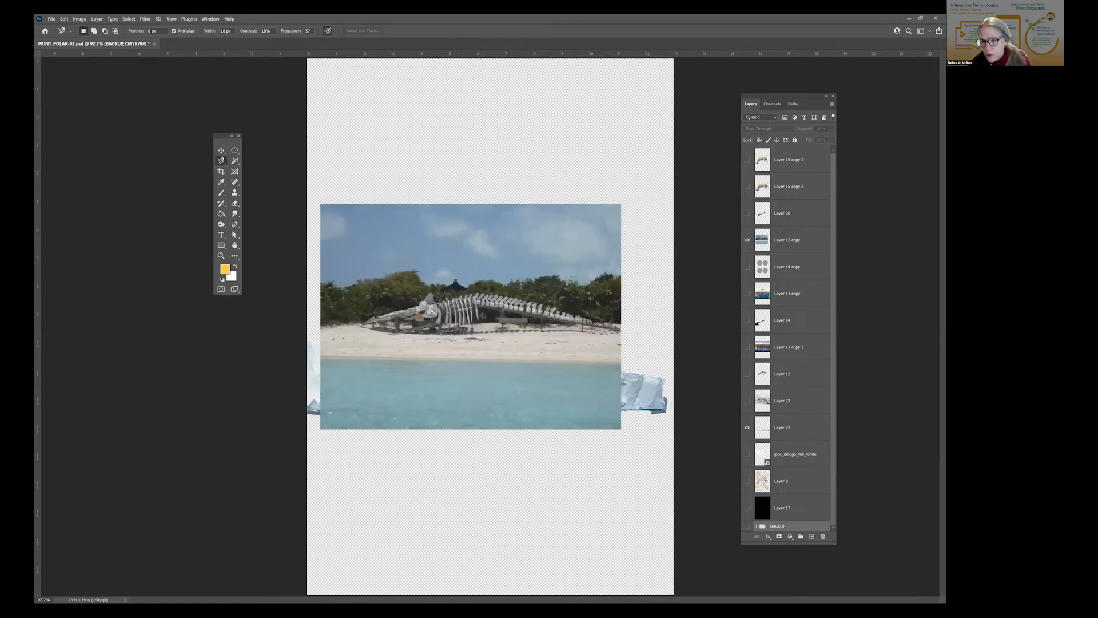
left_click(747, 427)
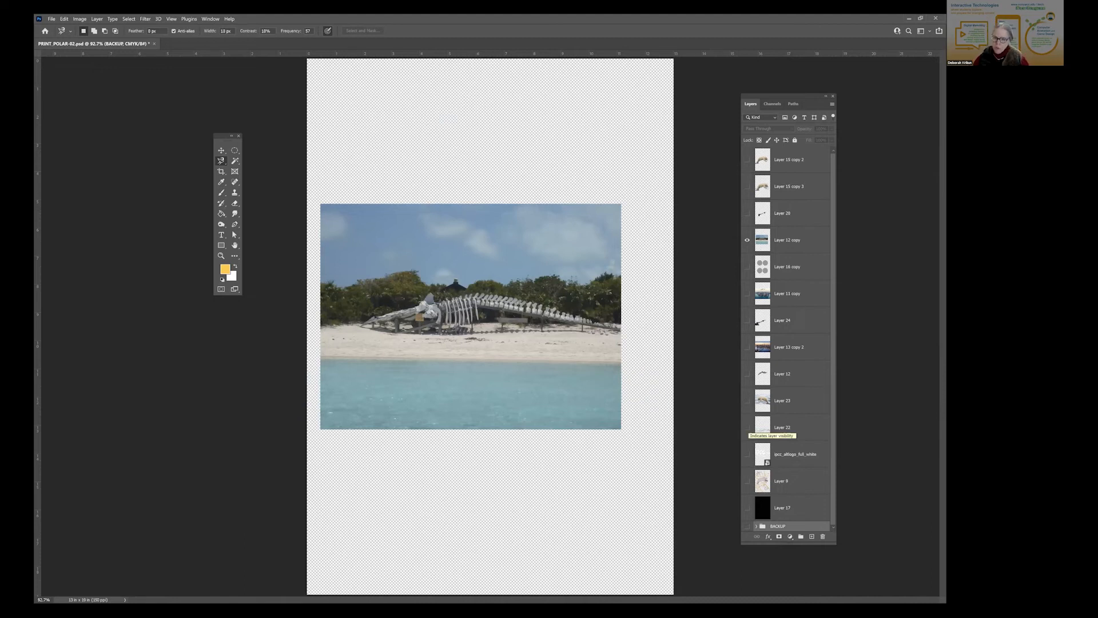
- Magnify the whale skeleton, enter Quick Mask mode on Layer 12 copy, and choose the Soft Round brush at 0% hardness
key("z")
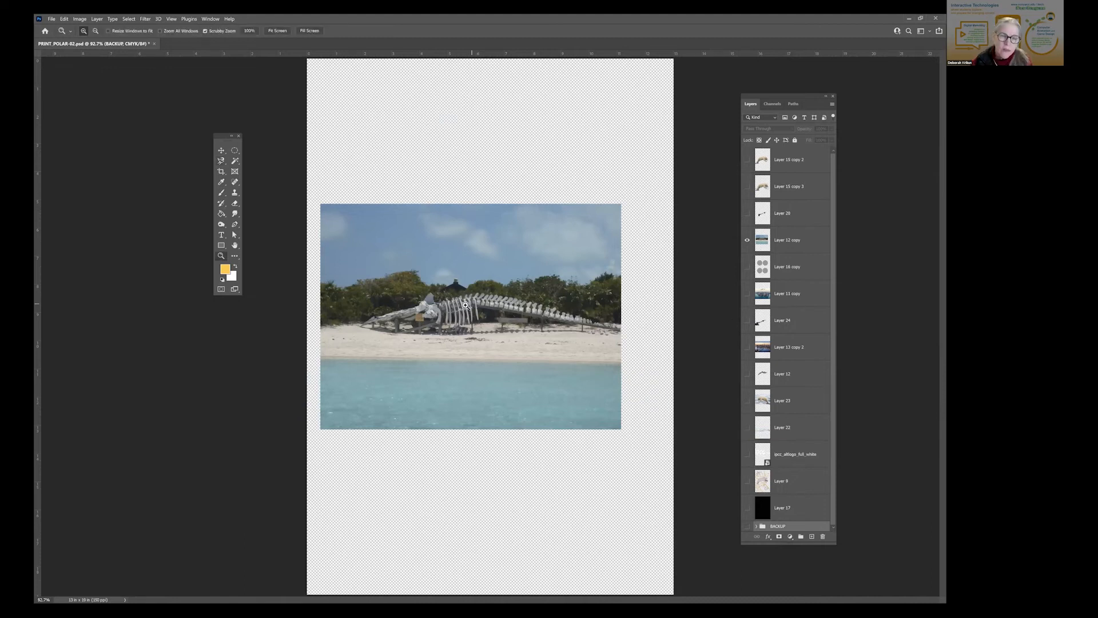
left_click(448, 309)
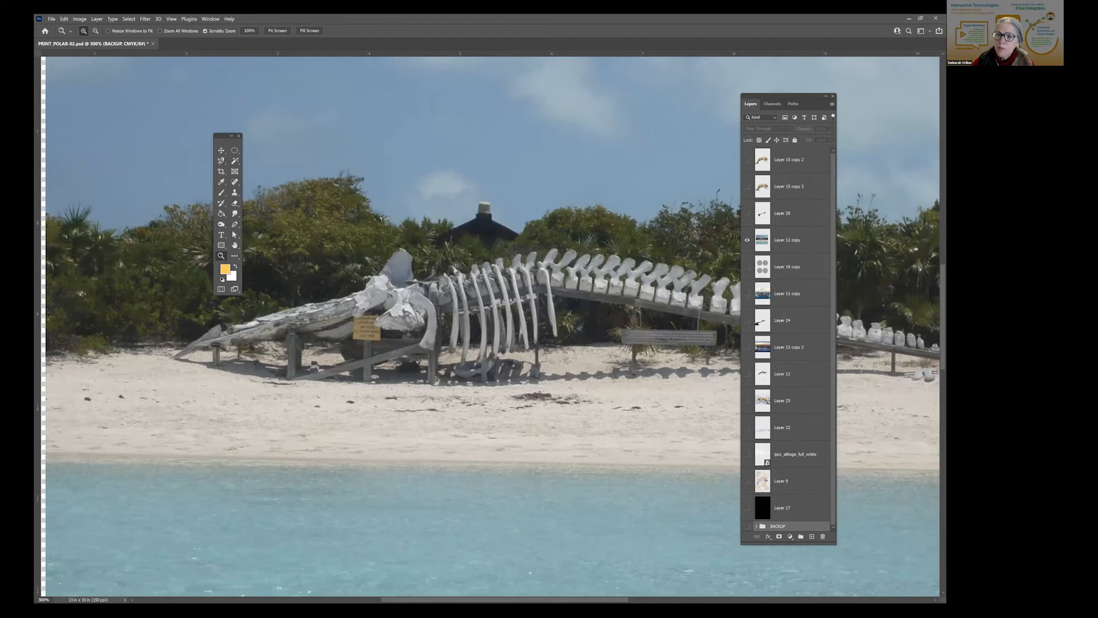
left_click(787, 240)
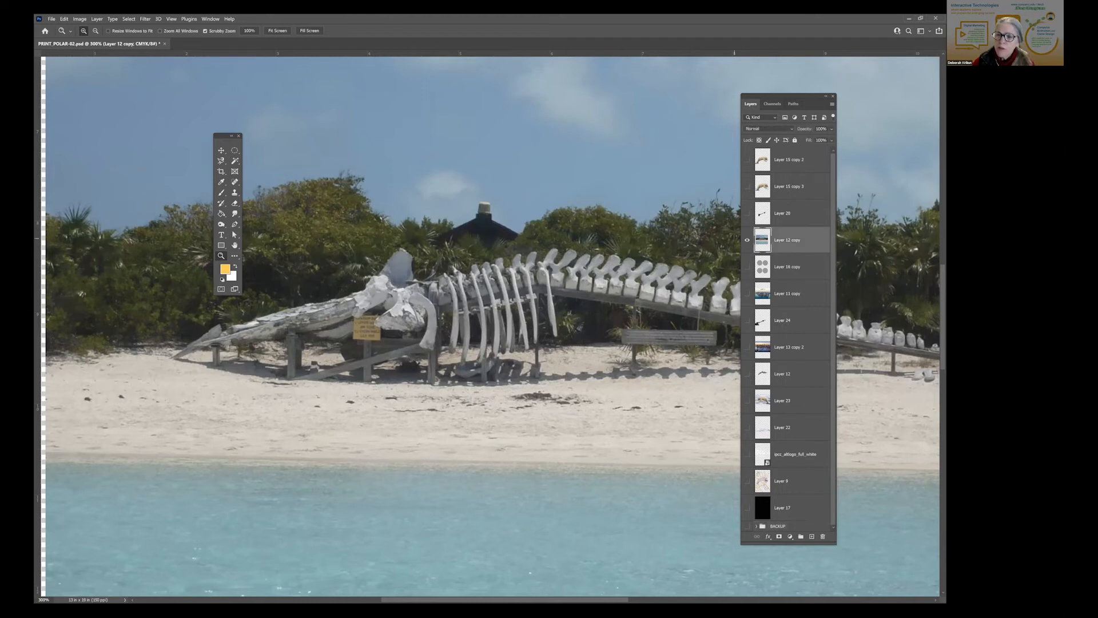
left_click(219, 287)
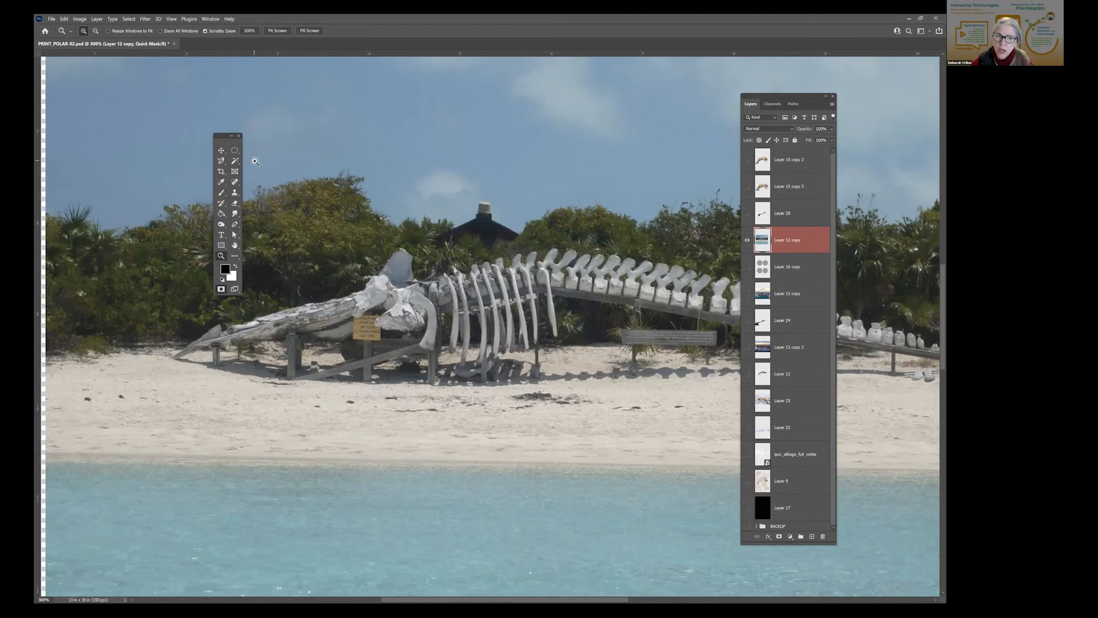
left_click(222, 194)
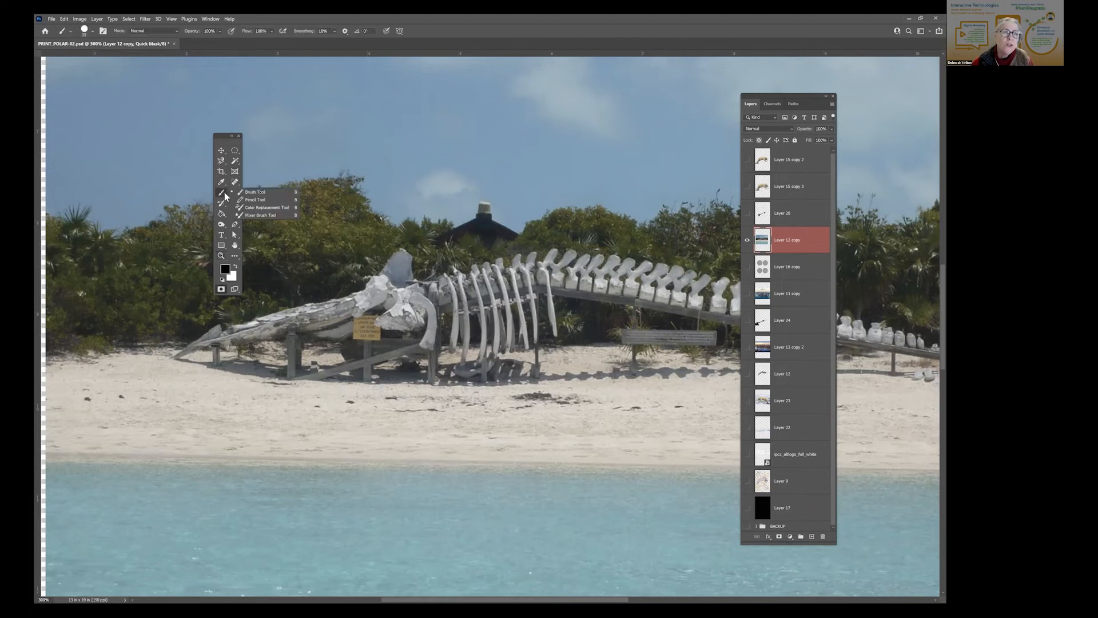
left_click(84, 31)
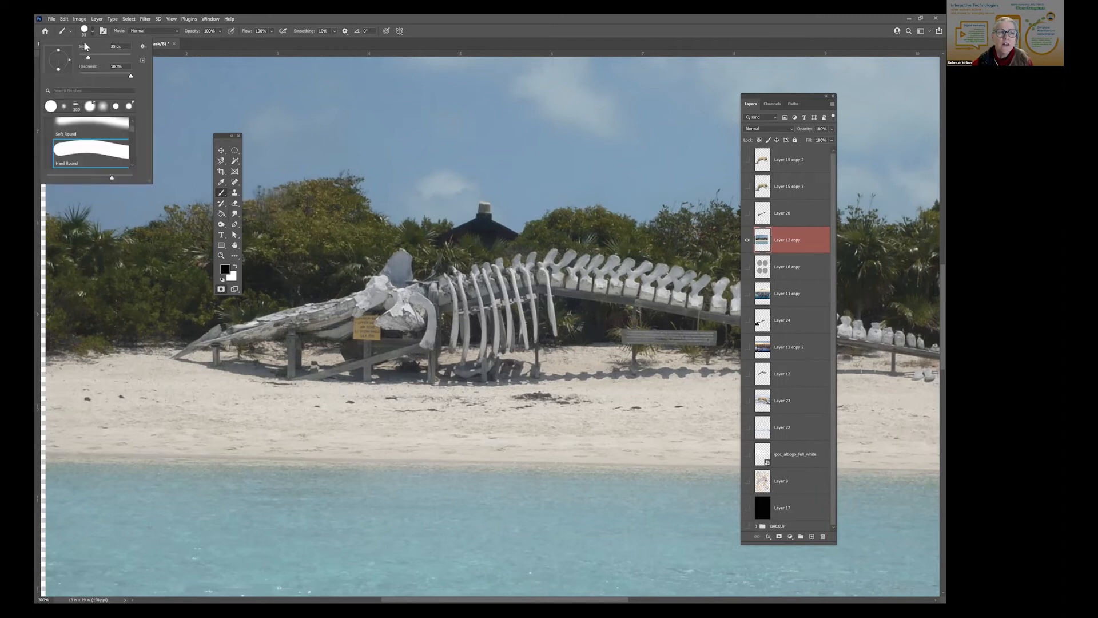
left_click(106, 121)
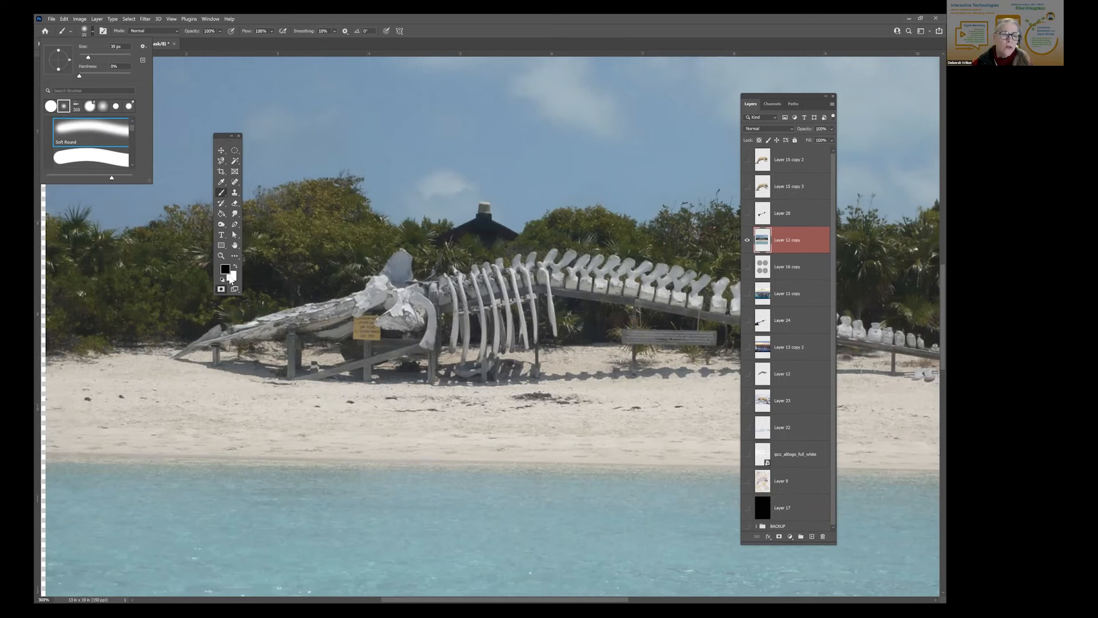
- Paint the quick mask over the whale skeleton's snout, skull, spine, tail and ribs with the soft brush
mouse_move(219, 328)
left_mouse_down()
mouse_move(173, 356)
mouse_move(226, 341)
left_mouse_up()
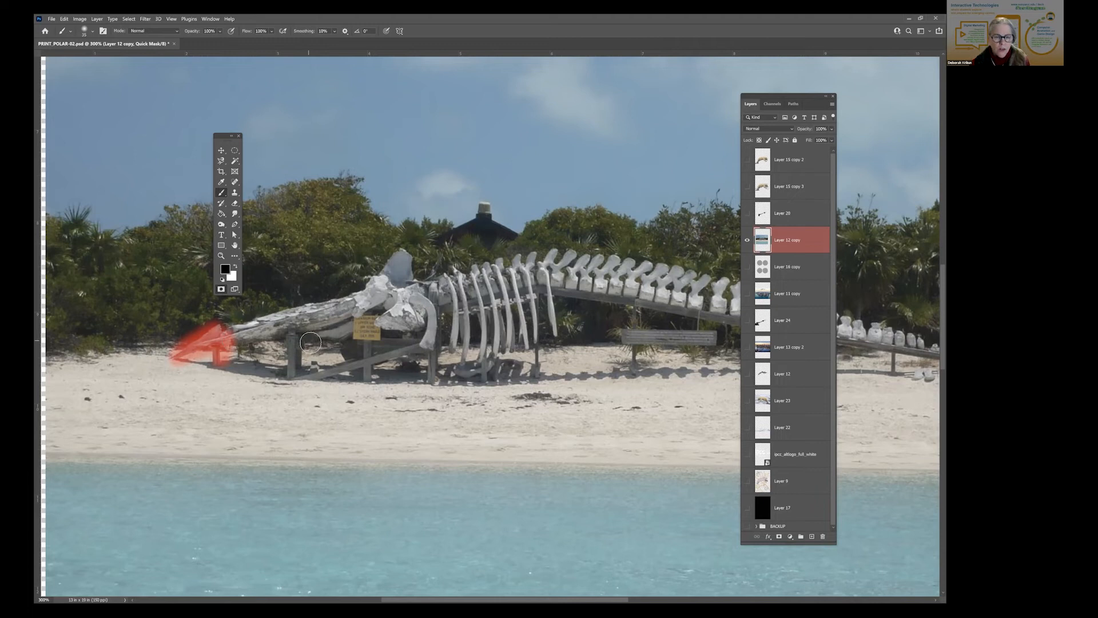
key("ctrl+z")
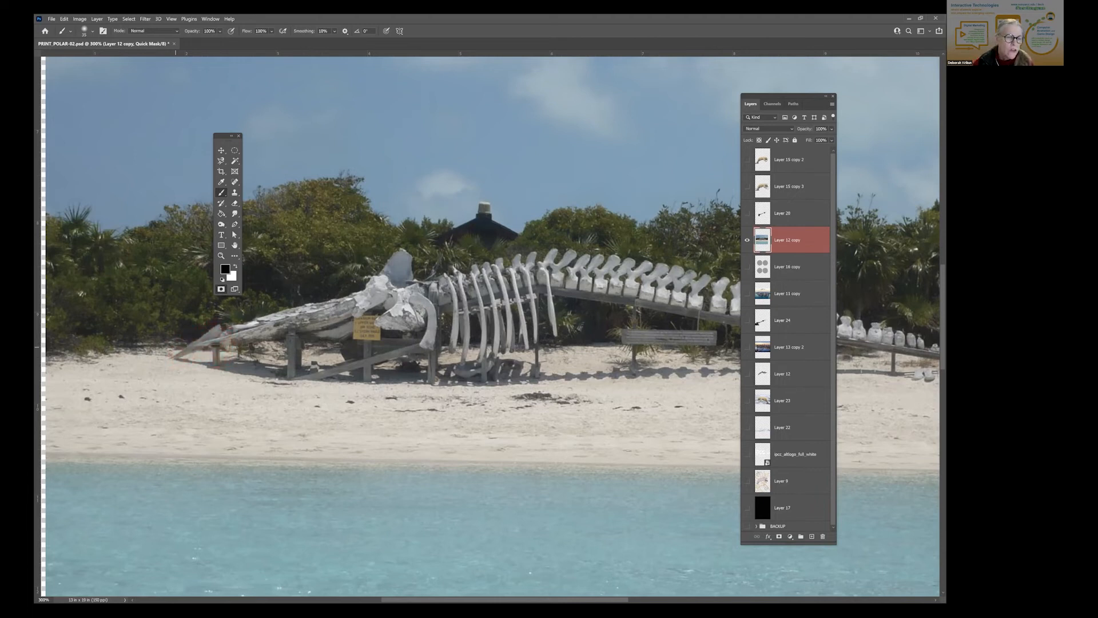
mouse_move(175, 352)
left_mouse_down()
mouse_move(201, 331)
mouse_move(374, 289)
mouse_move(372, 272)
mouse_move(396, 245)
mouse_move(426, 272)
mouse_move(545, 254)
mouse_move(689, 270)
left_mouse_up()
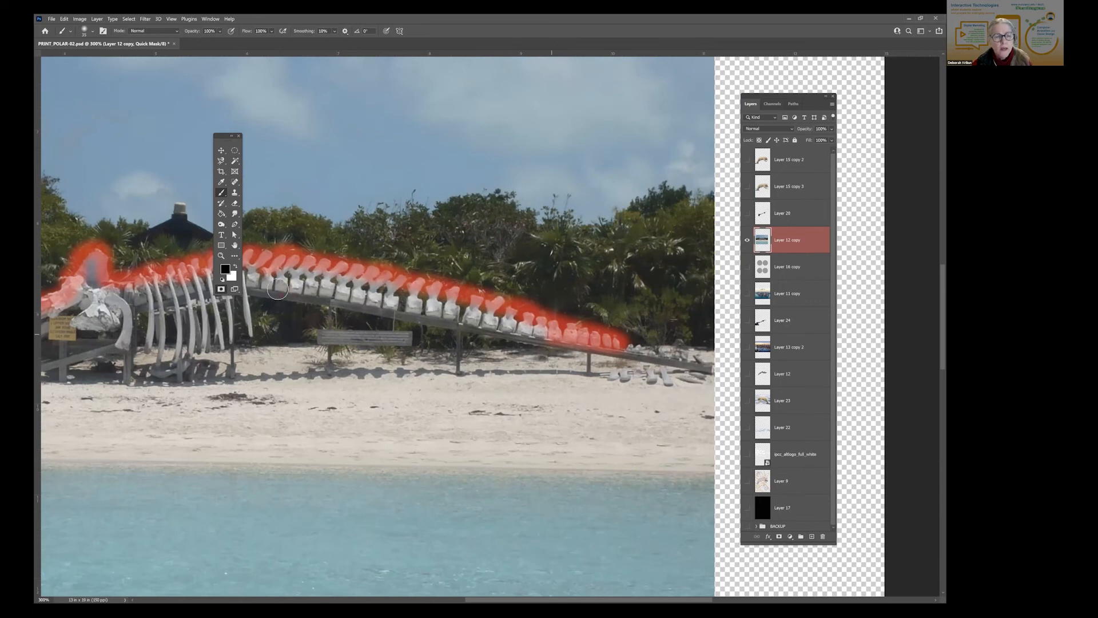
left_click_drag(357, 314, 570, 351)
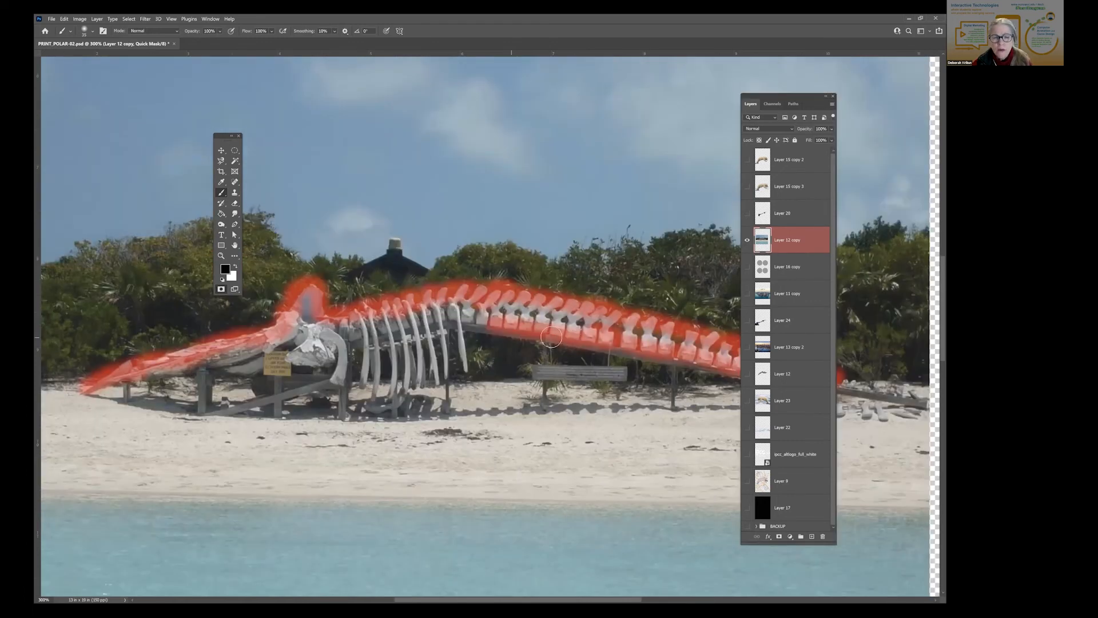
mouse_move(524, 318)
left_mouse_down()
mouse_move(531, 387)
mouse_move(515, 310)
left_mouse_up()
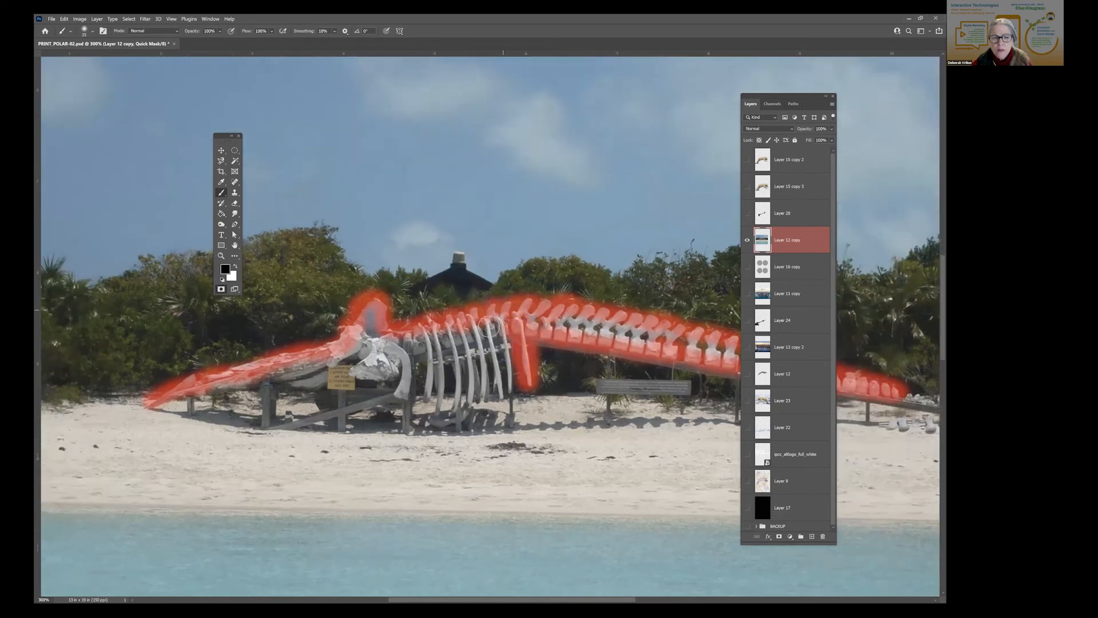
mouse_move(468, 325)
left_mouse_down()
mouse_move(479, 401)
mouse_move(456, 329)
mouse_move(456, 411)
mouse_move(450, 334)
mouse_move(437, 331)
mouse_move(441, 415)
mouse_move(427, 385)
mouse_move(425, 320)
mouse_move(426, 390)
mouse_move(415, 365)
mouse_move(405, 394)
mouse_move(414, 372)
mouse_move(397, 347)
mouse_move(377, 356)
mouse_move(398, 332)
mouse_move(365, 381)
mouse_move(368, 346)
mouse_move(327, 369)
mouse_move(204, 387)
left_mouse_up()
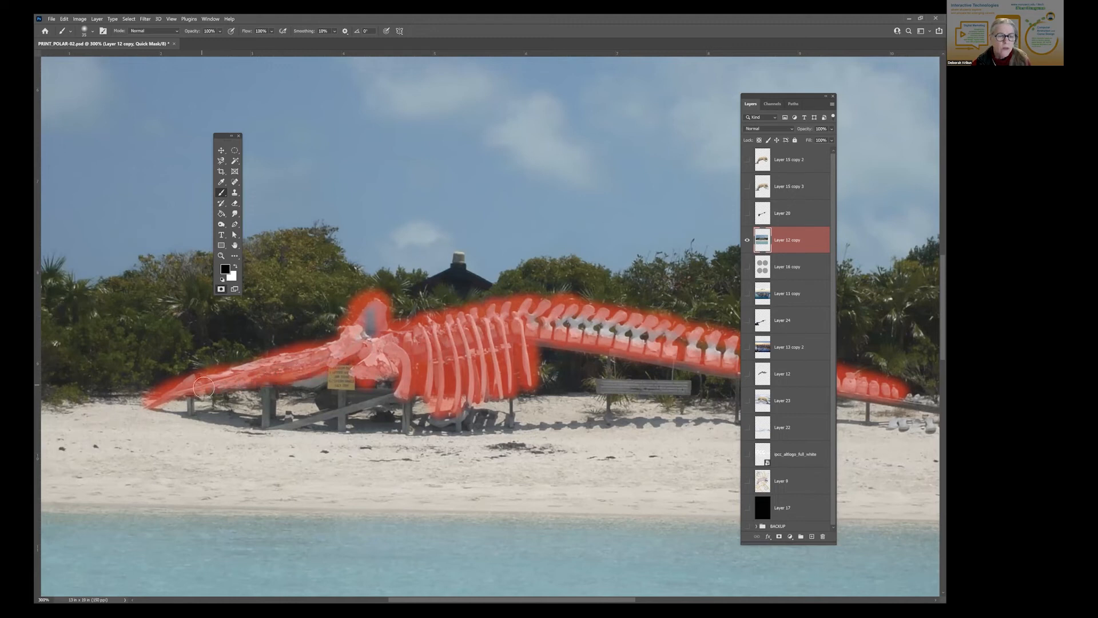
- Switch to the Hard Round brush and paint a diagonal mask stroke from the skeleton's spine up into the sky
left_click(83, 29)
left_click(86, 152)
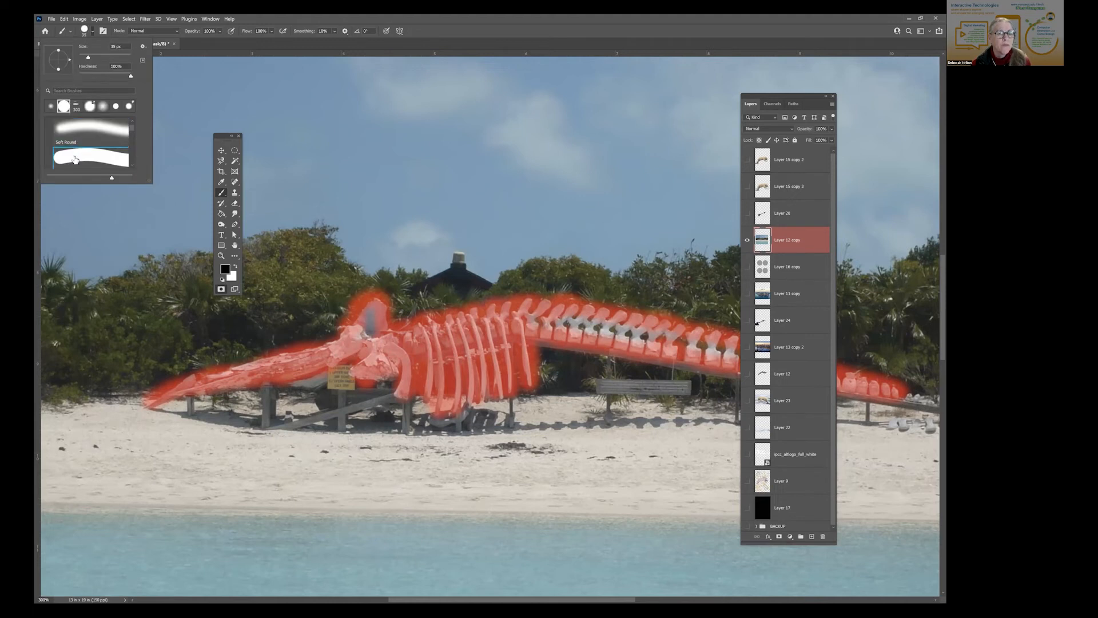
left_click_drag(493, 299, 532, 230)
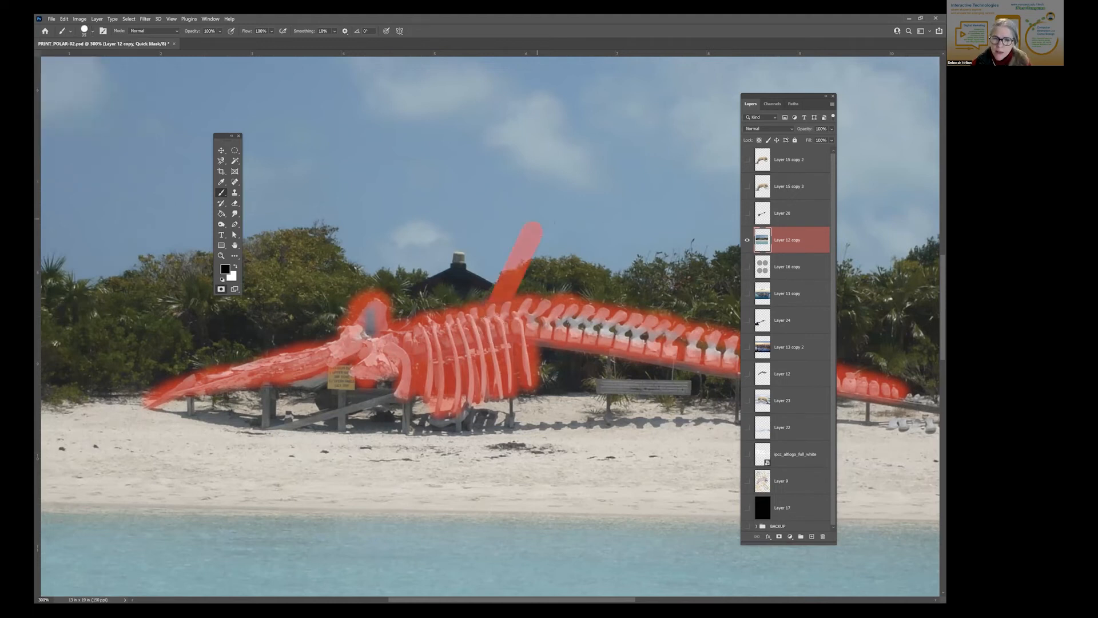
- Swap the foreground color to white and erase the diagonal stroke above the spine from the quick mask
left_click(235, 266)
mouse_move(538, 221)
left_mouse_down()
mouse_move(552, 238)
mouse_move(531, 258)
left_mouse_up()
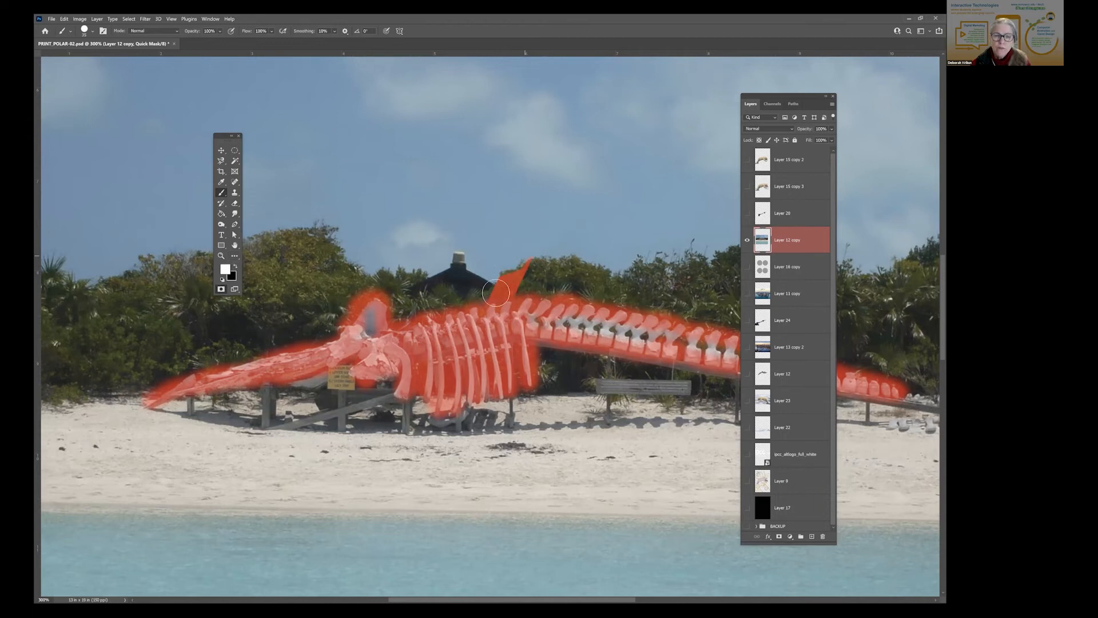
key("ctrl+z")
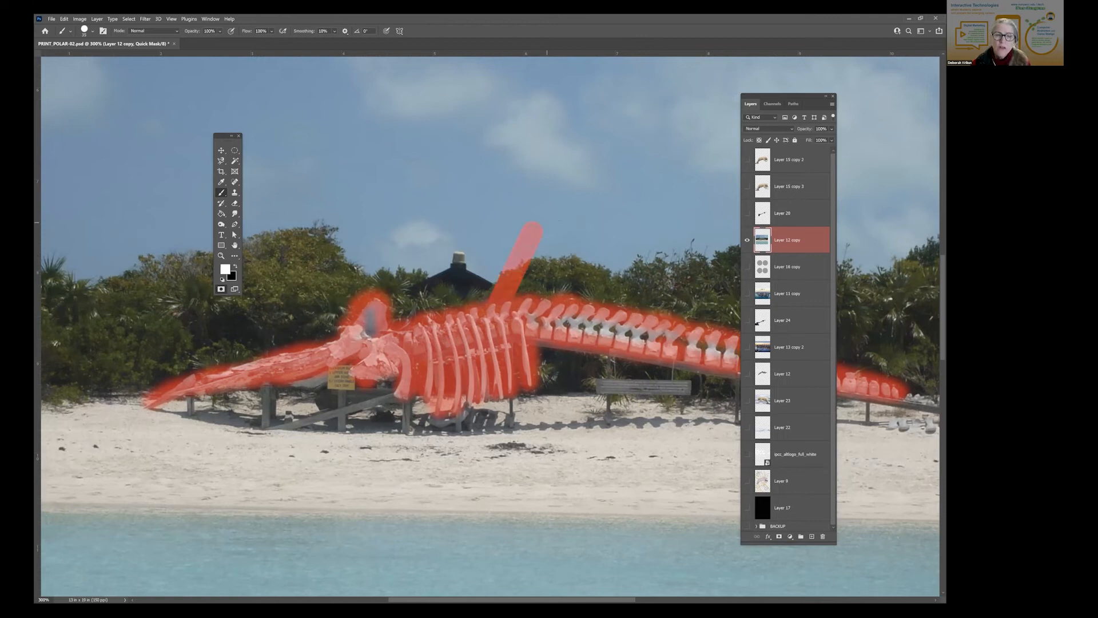
mouse_move(530, 233)
left_mouse_down()
mouse_move(524, 204)
mouse_move(522, 255)
mouse_move(507, 281)
mouse_move(517, 286)
mouse_move(495, 290)
left_mouse_up()
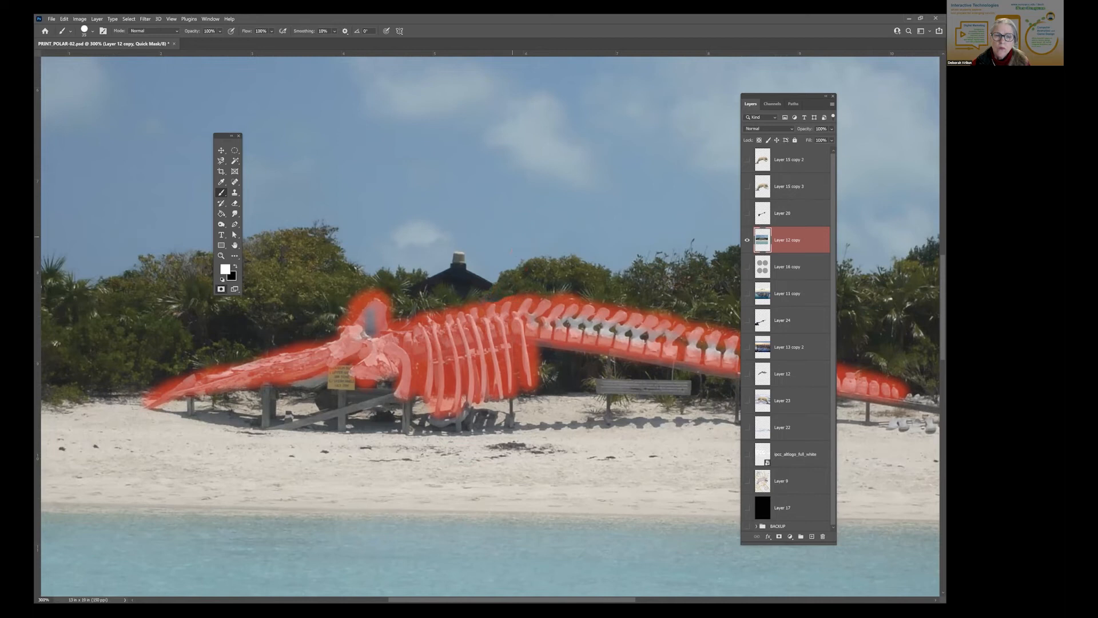
key("ctrl+z")
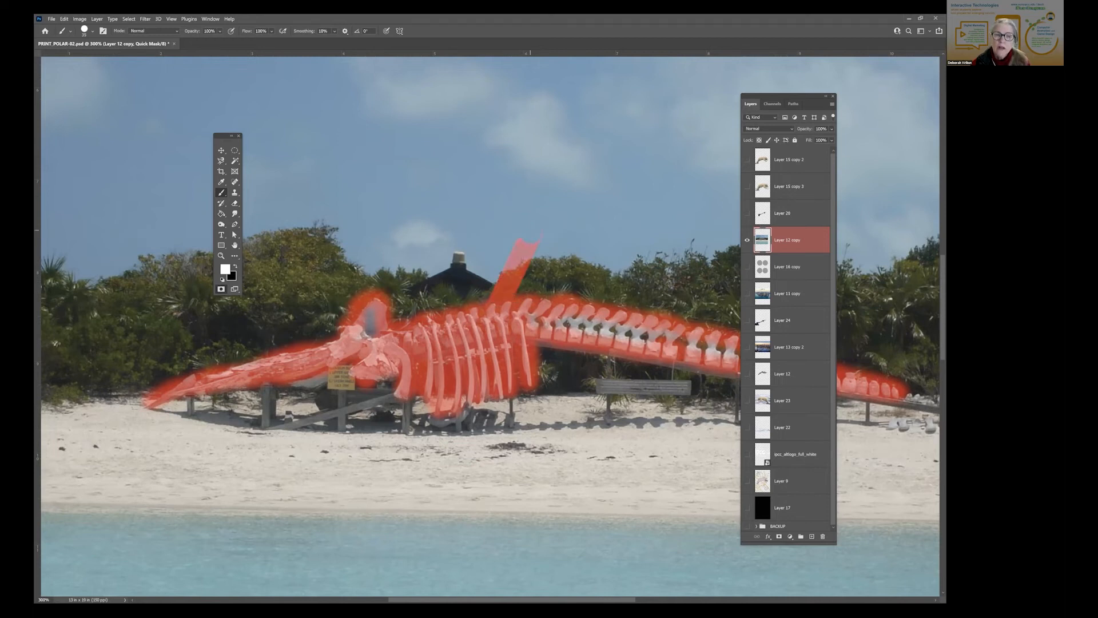
mouse_move(526, 251)
left_mouse_down()
mouse_move(515, 260)
mouse_move(526, 264)
mouse_move(492, 282)
mouse_move(526, 274)
mouse_move(492, 286)
left_mouse_up()
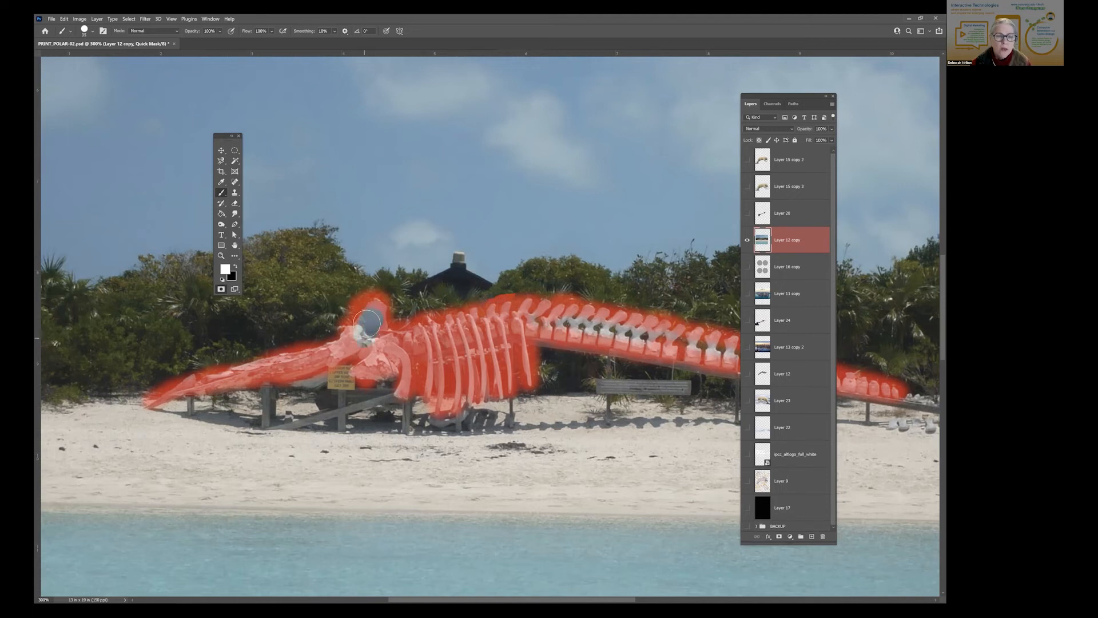
- Swap the foreground color to black and paint the quick mask over the unmasked gaps in the whale's skull and ribs
left_click(235, 266)
left_click_drag(383, 313, 375, 310)
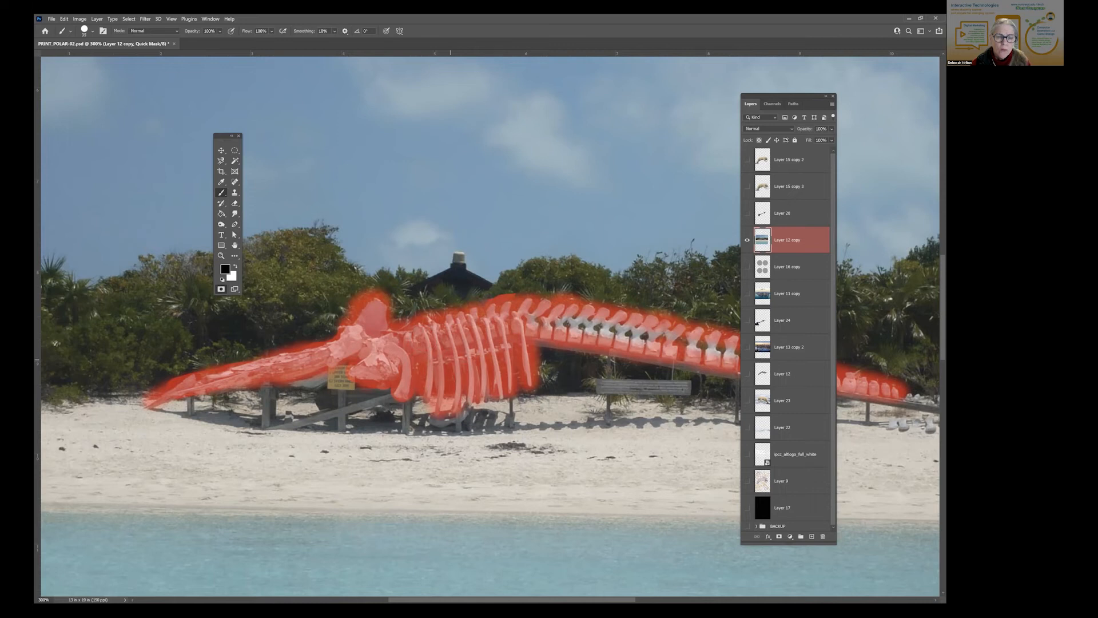
left_click_drag(509, 374, 501, 397)
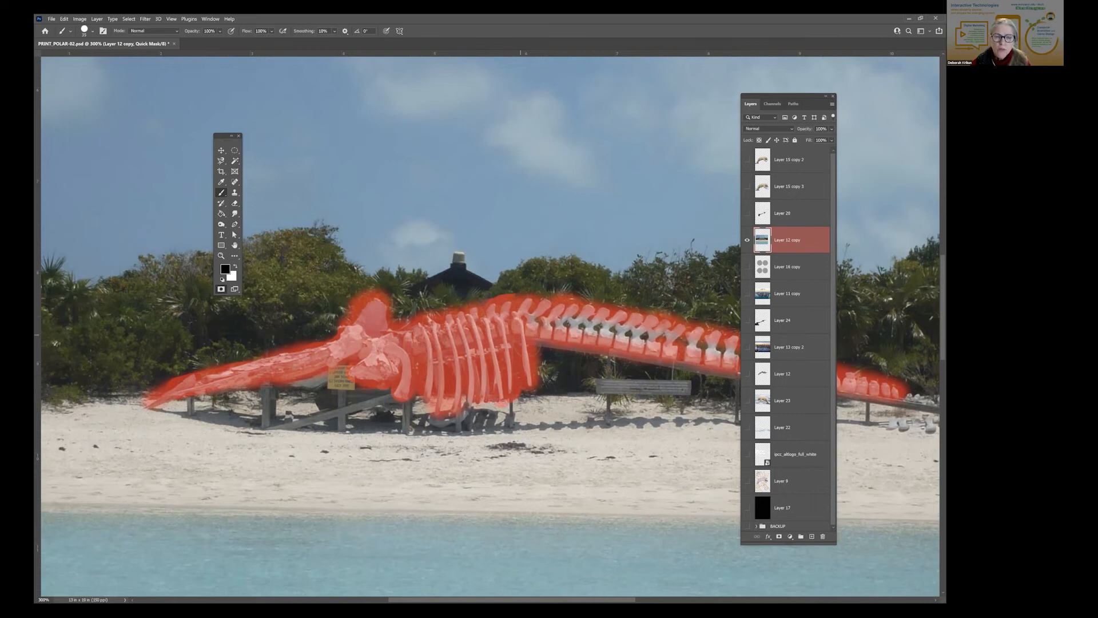
- Paint the quick mask over the unmasked vertebrae along the skeleton's spine toward the tail
mouse_move(529, 327)
left_mouse_down()
mouse_move(631, 331)
mouse_move(573, 339)
left_mouse_up()
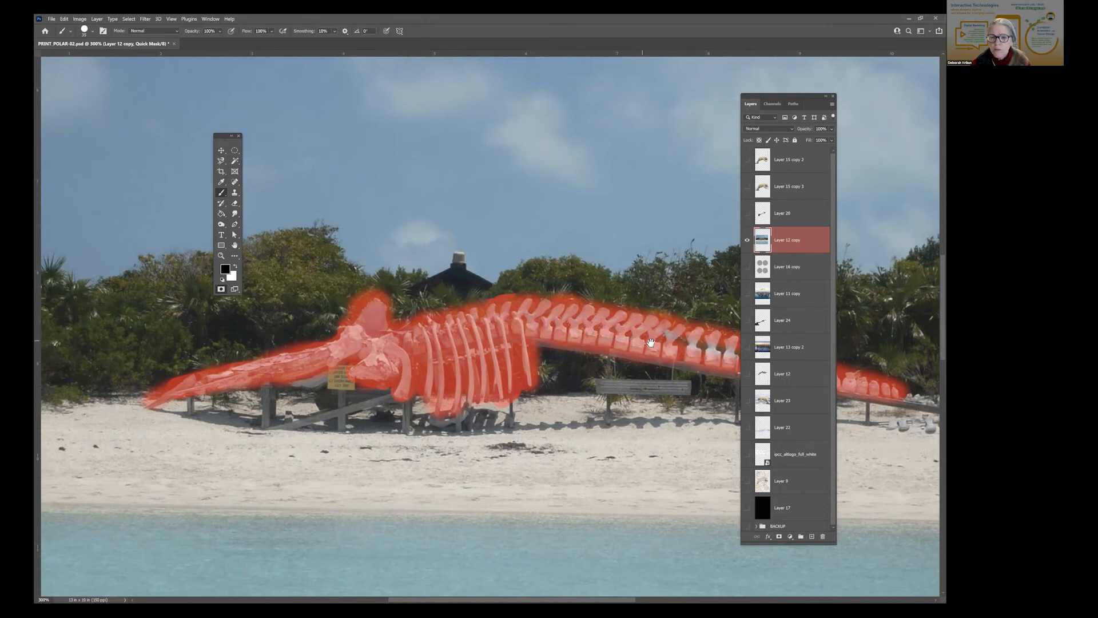
left_click_drag(650, 343, 633, 339)
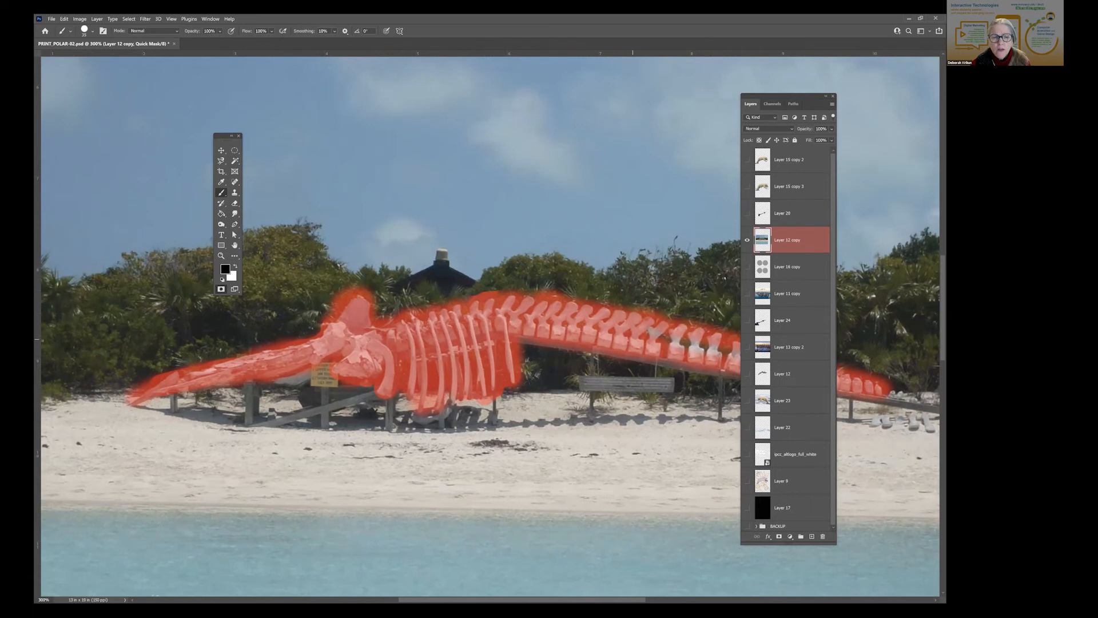
left_click_drag(632, 339, 486, 339)
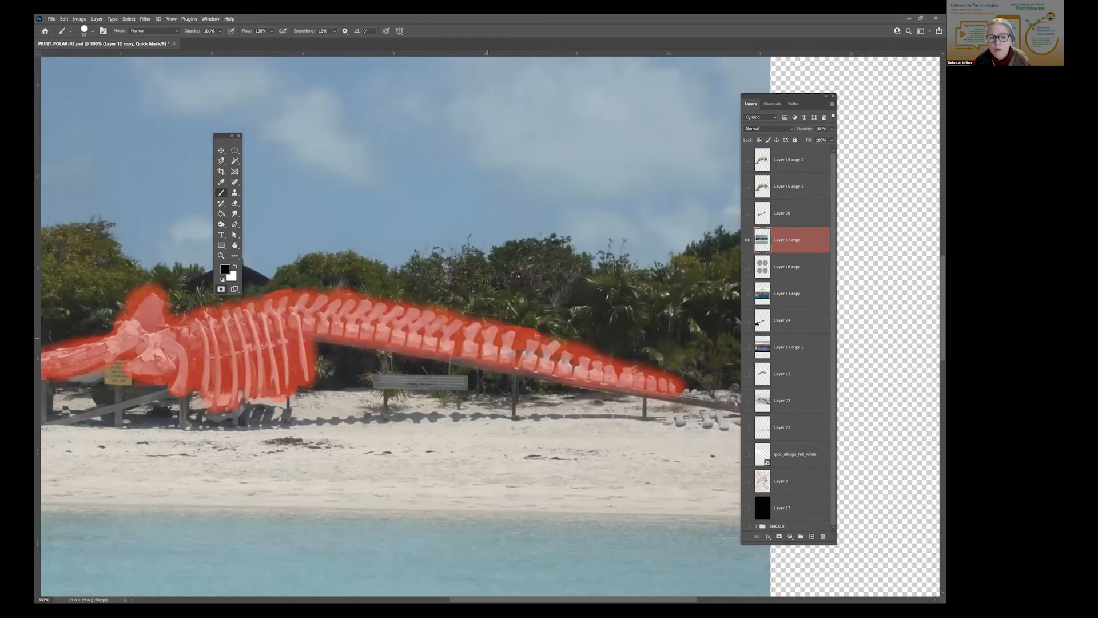
mouse_move(503, 353)
left_mouse_down()
mouse_move(523, 380)
mouse_move(622, 384)
mouse_move(507, 371)
left_mouse_up()
key("ctrl+z")
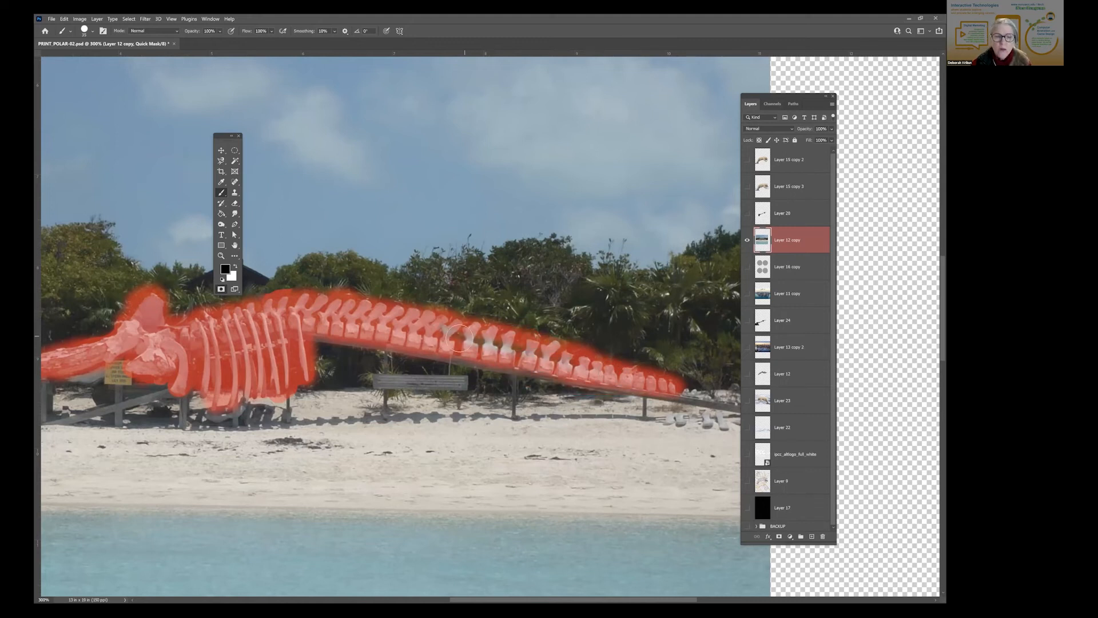
mouse_move(612, 366)
left_mouse_down()
mouse_move(591, 373)
mouse_move(412, 346)
left_mouse_up()
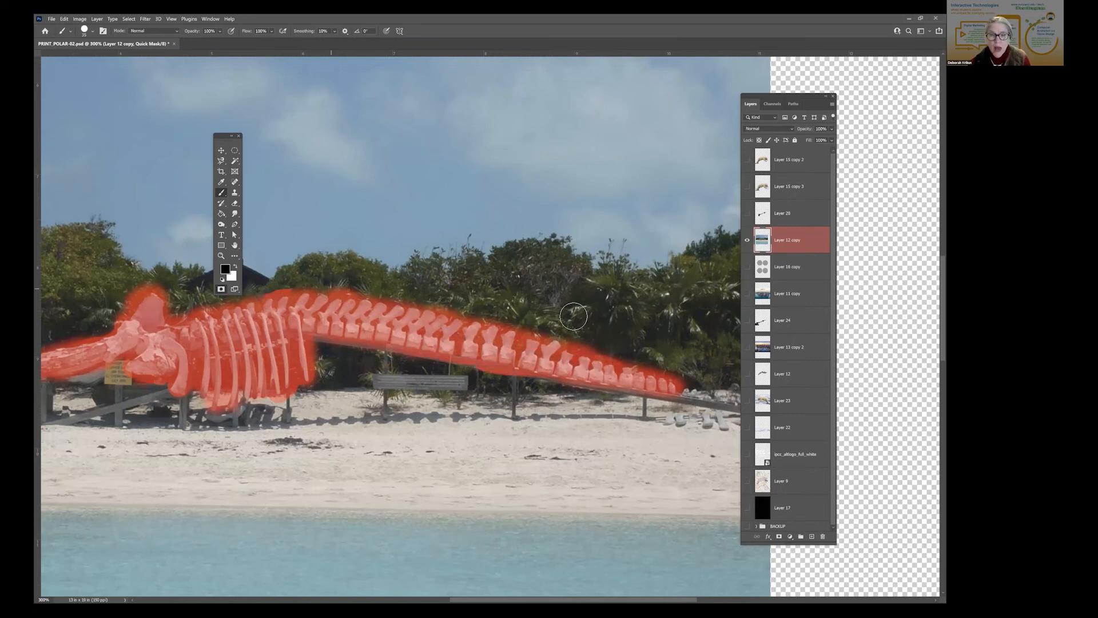
- Exit Quick Mask mode, delete the beach background around the whale skeleton, and clear the selection
left_click(220, 290)
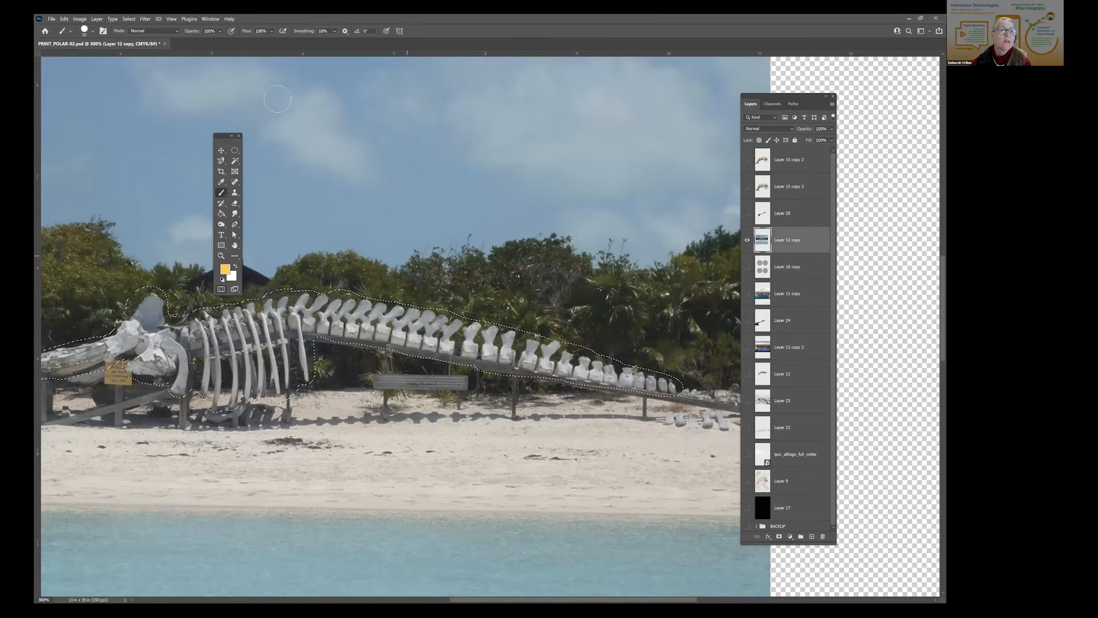
left_click(175, 19)
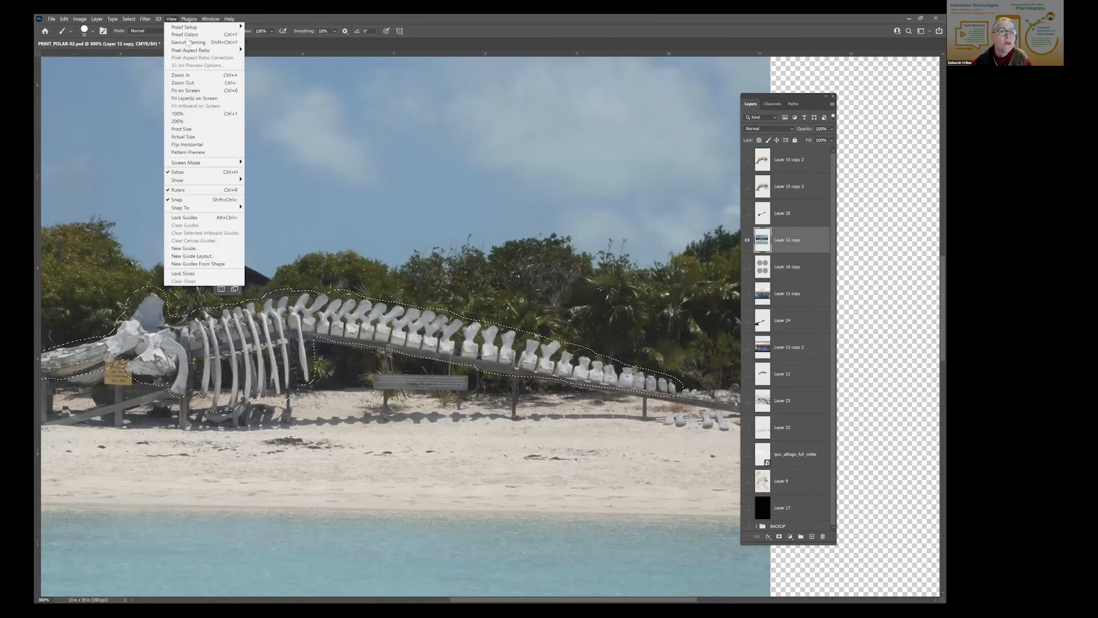
left_click(190, 90)
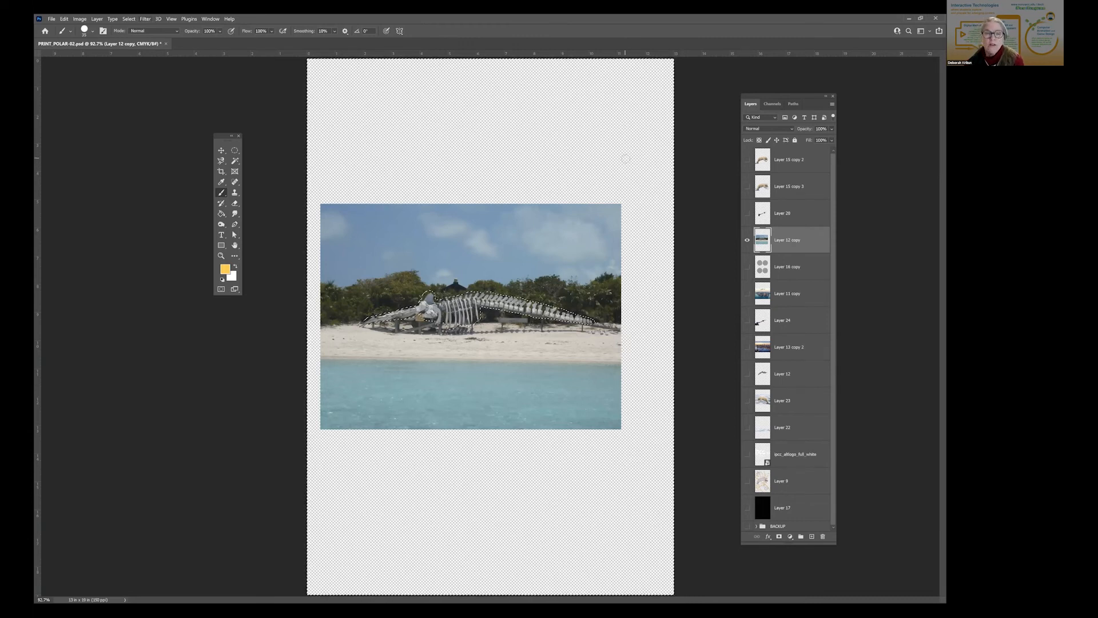
key("Delete")
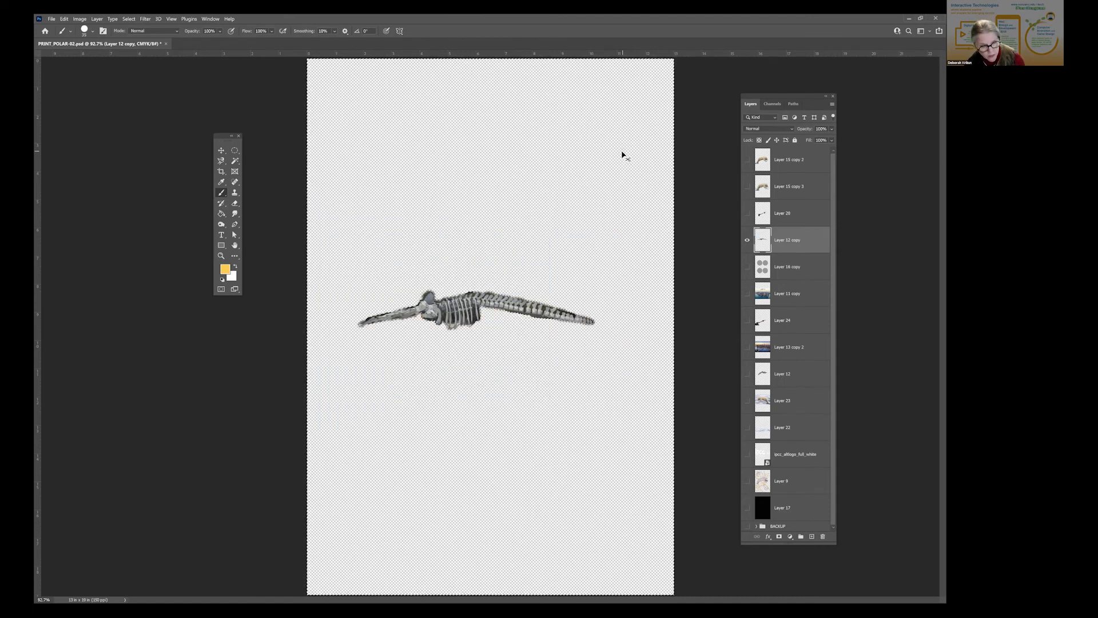
key("ctrl+d")
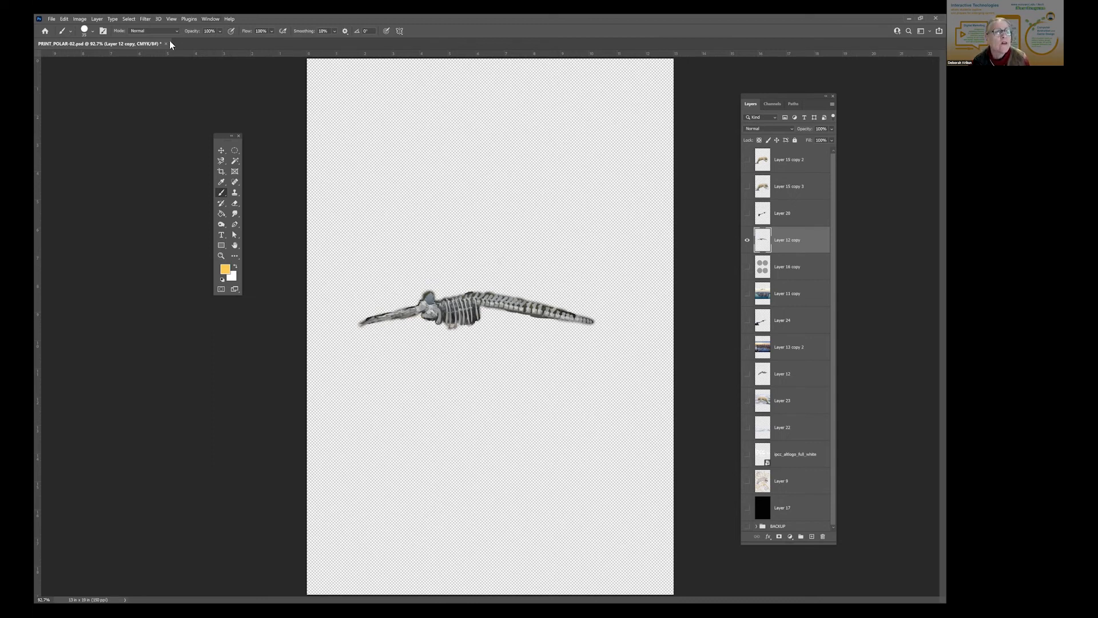
- Flip the cut-out whale skeleton on Layer 12 copy horizontally
left_click(64, 19)
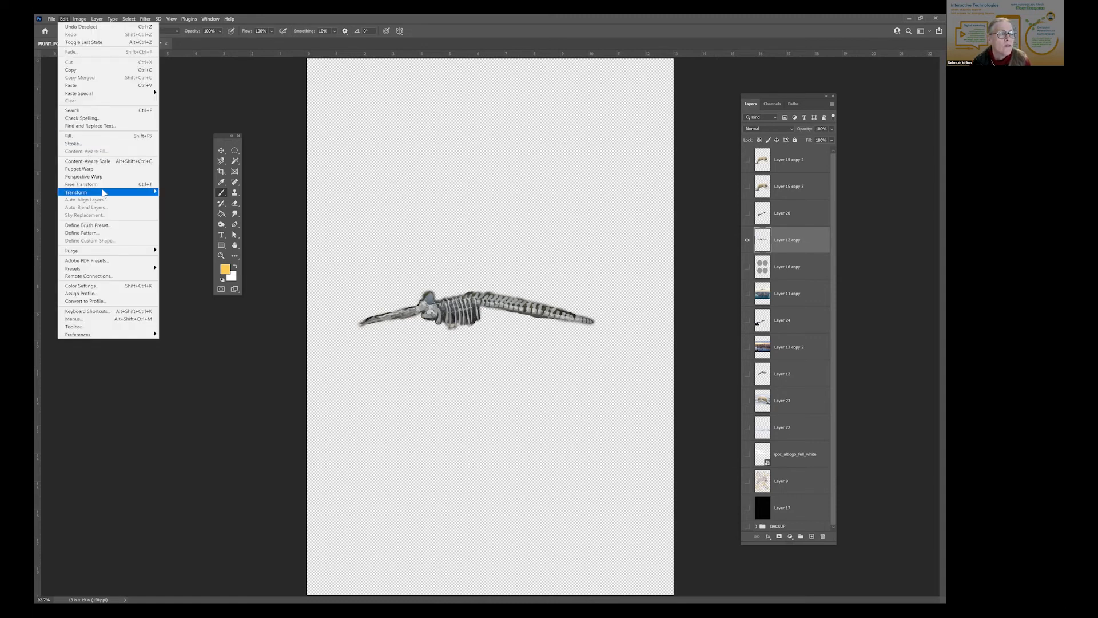
mouse_move(104, 192)
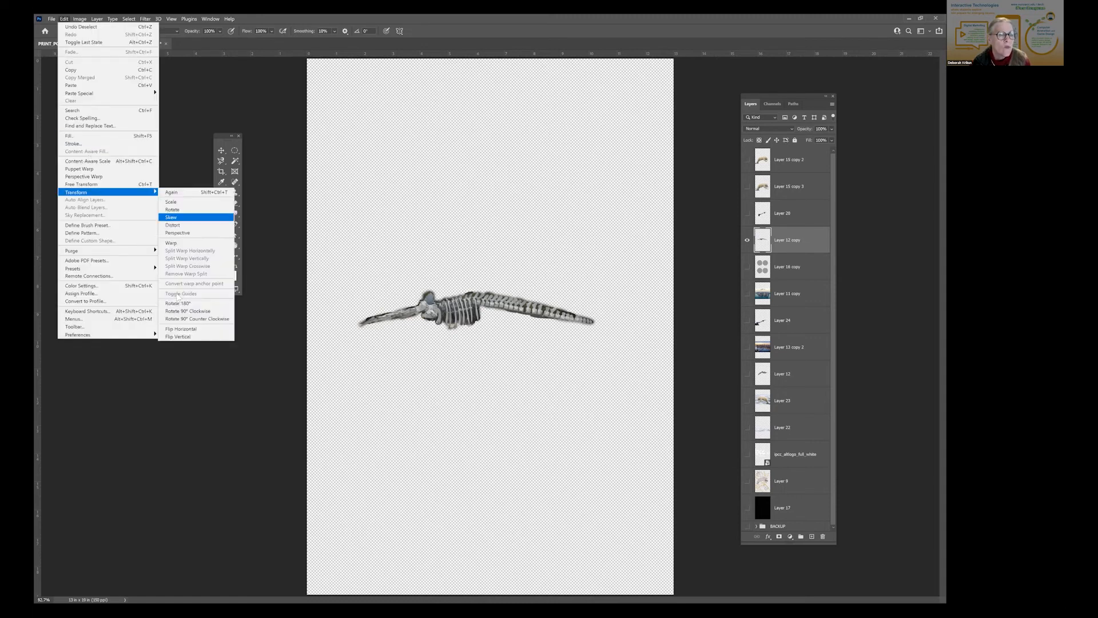
left_click(180, 329)
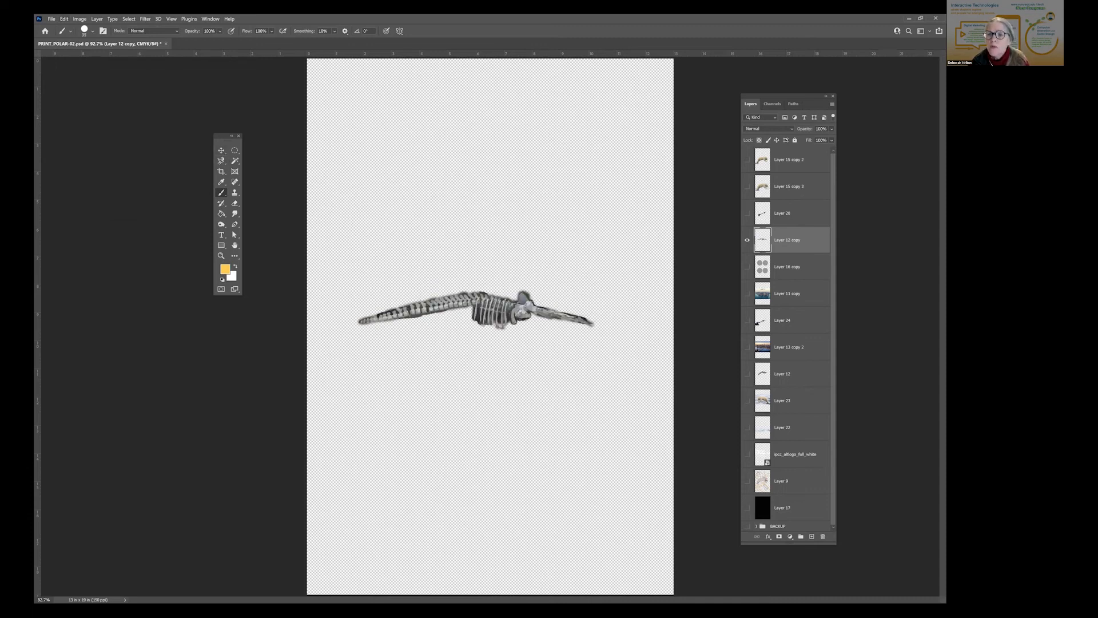
- Hide Layer 12 copy and show the polar bear on Layer 15 copy 3 with the city skyline on Layer 13 copy 2
left_click(736, 185)
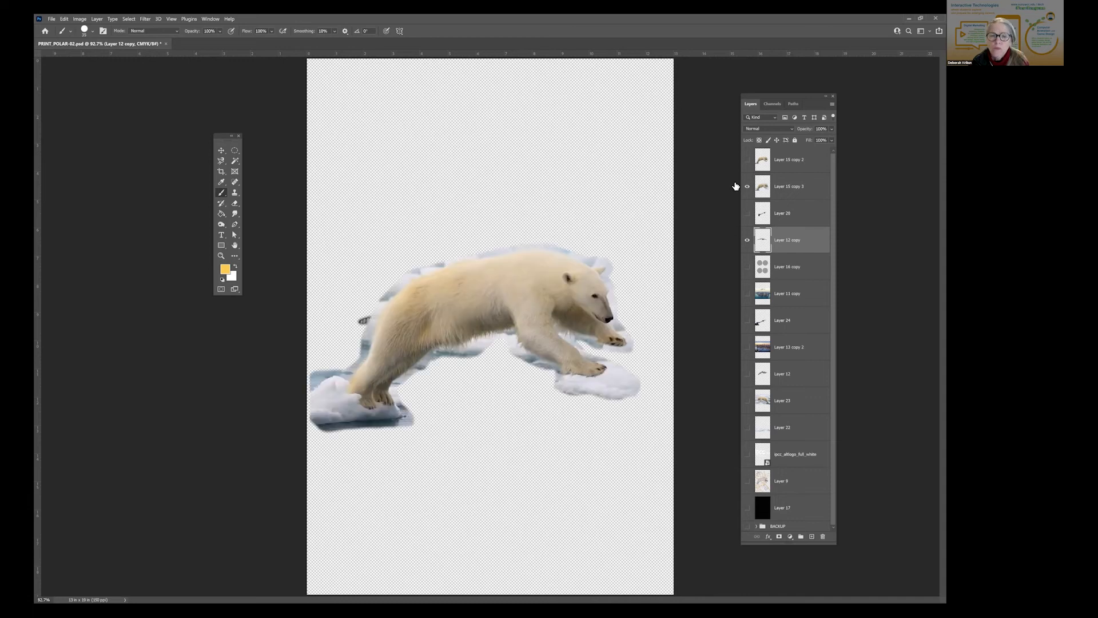
left_click(736, 242)
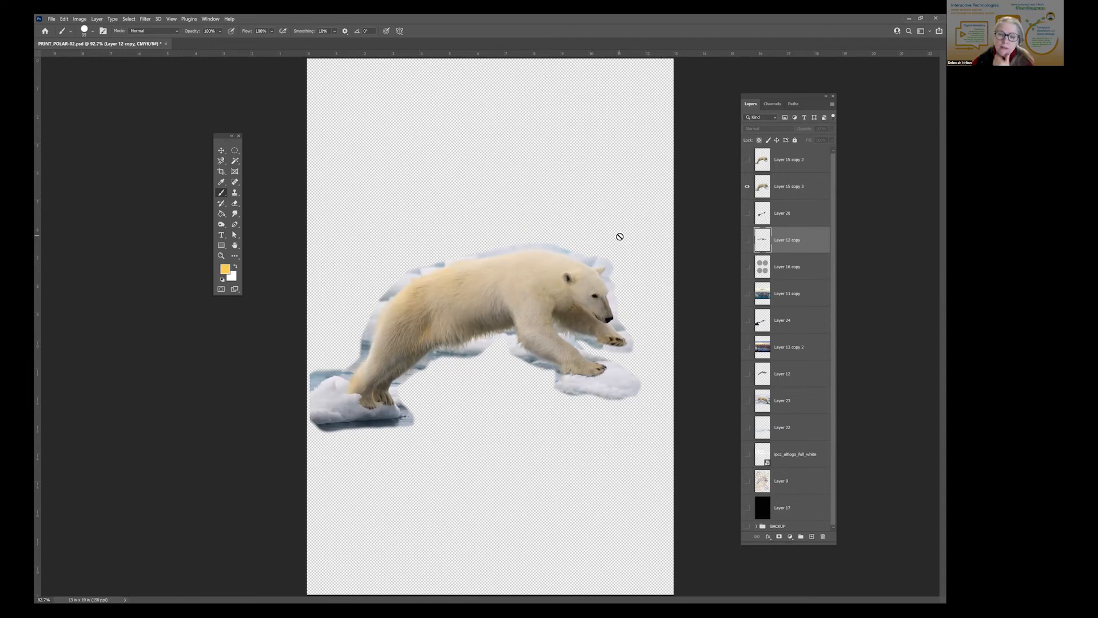
left_click(747, 348)
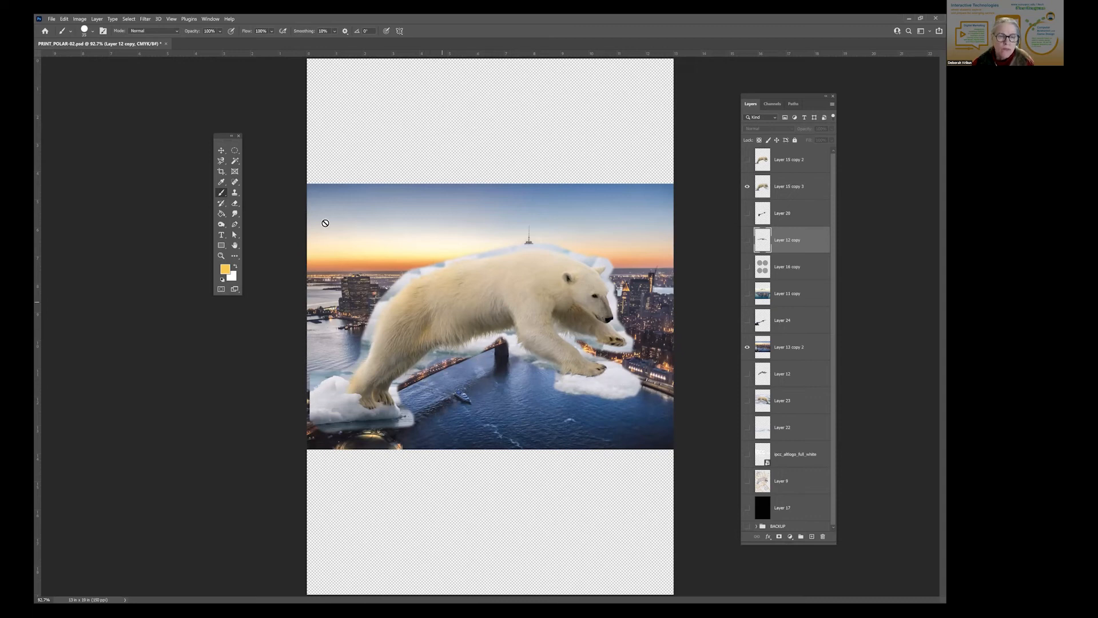
- Show the bridge on Layer 24 and stack it directly above Layer 13 copy 2, with both layers above Layer 15 copy 3
left_click(222, 152)
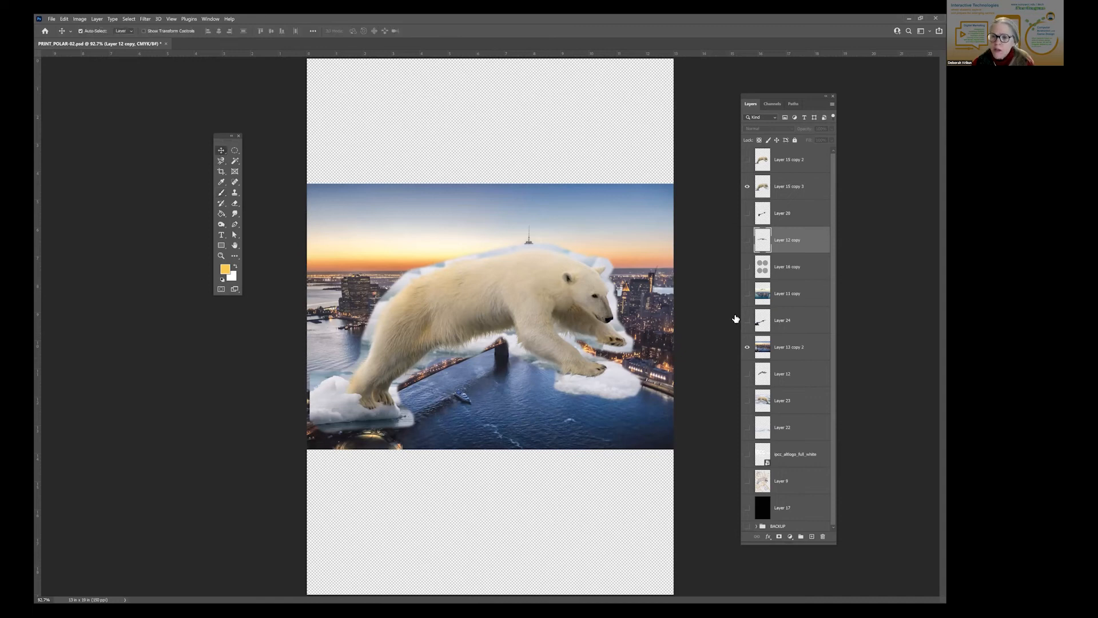
left_click(747, 320)
left_click_drag(782, 320, 782, 184)
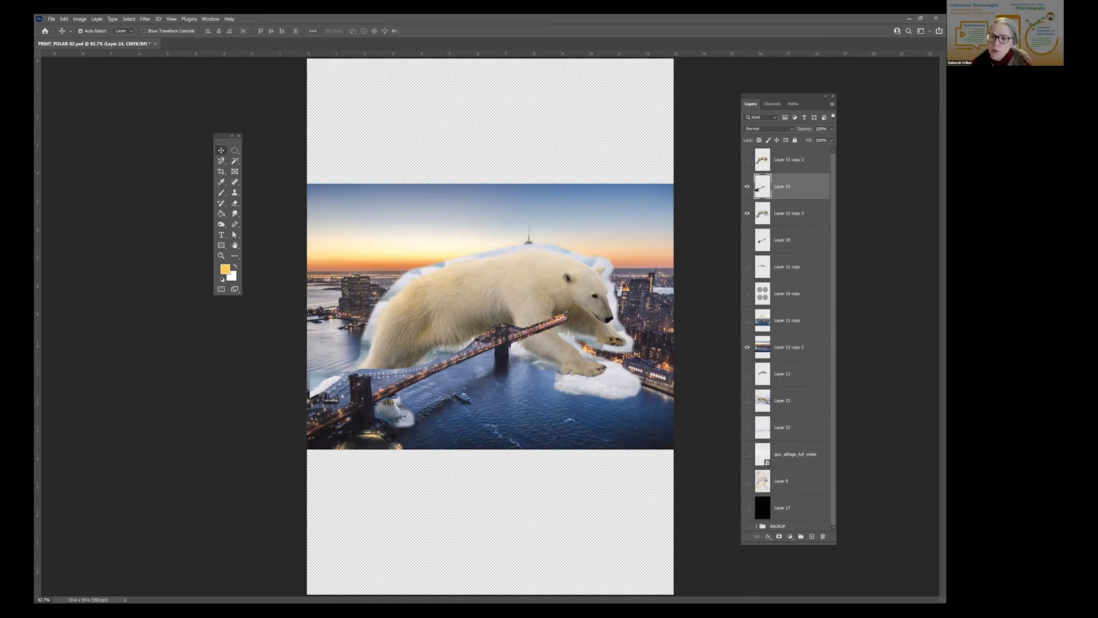
left_click_drag(789, 347, 788, 200)
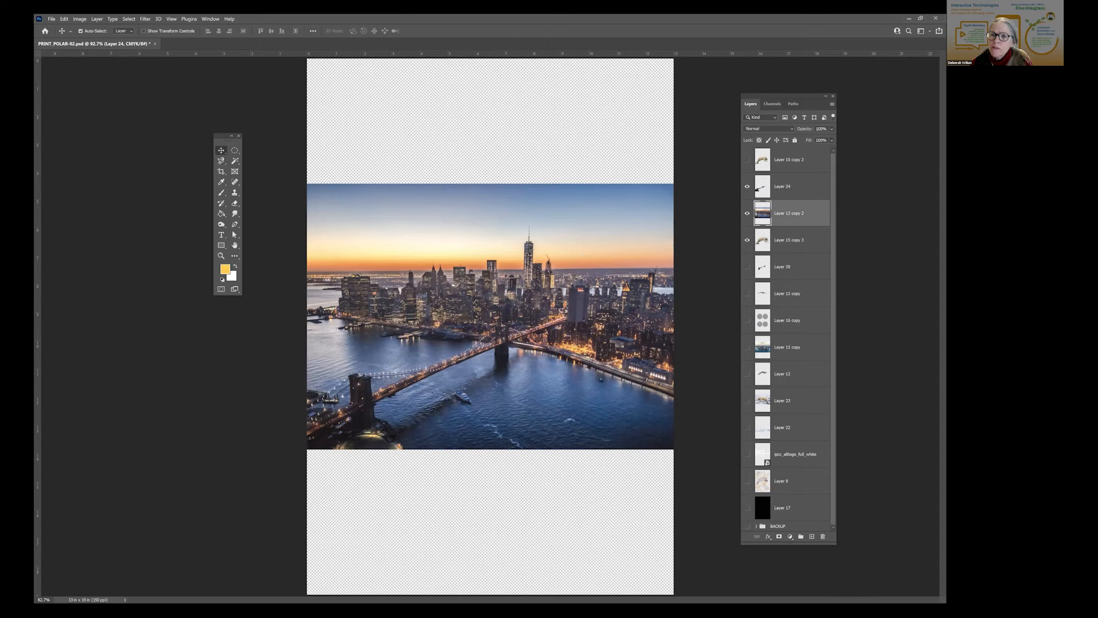
- Hide Layer 15 copy 3 and link the bridge on Layer 24 with the skyline on Layer 13 copy 2
left_click(782, 186)
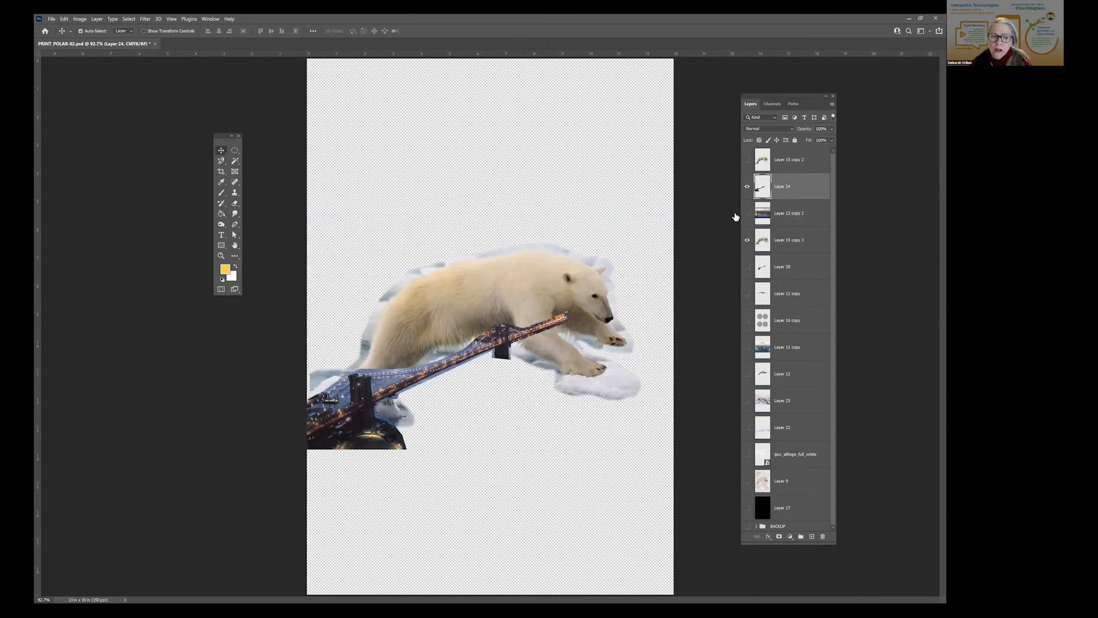
left_click(747, 212)
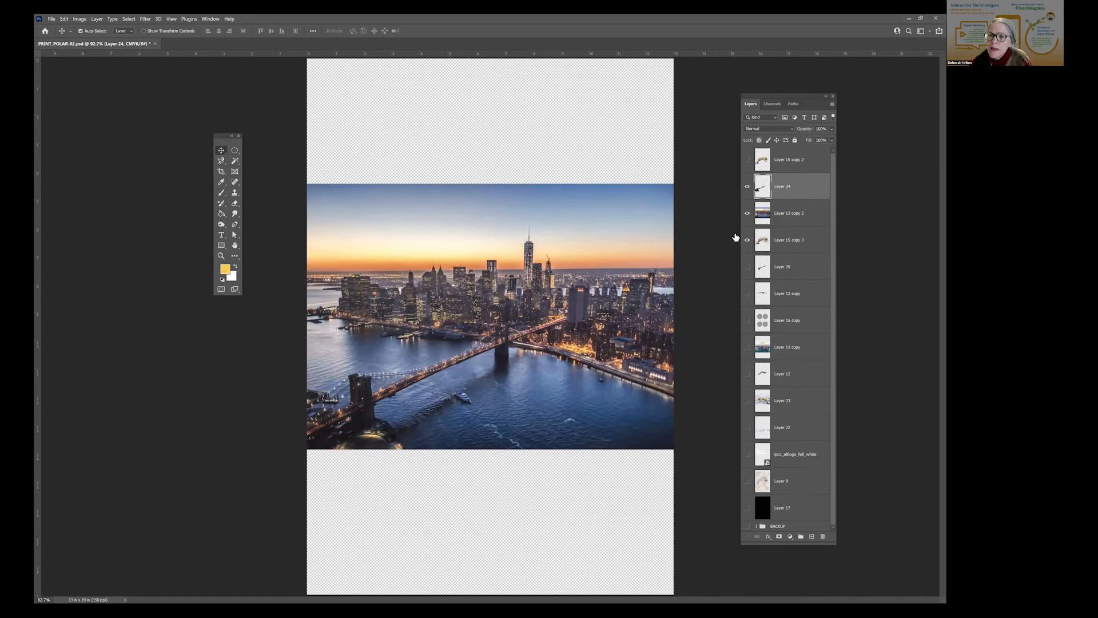
left_click(747, 187)
left_click(747, 186, "alt")
left_click(747, 213)
left_click(798, 216, "shift")
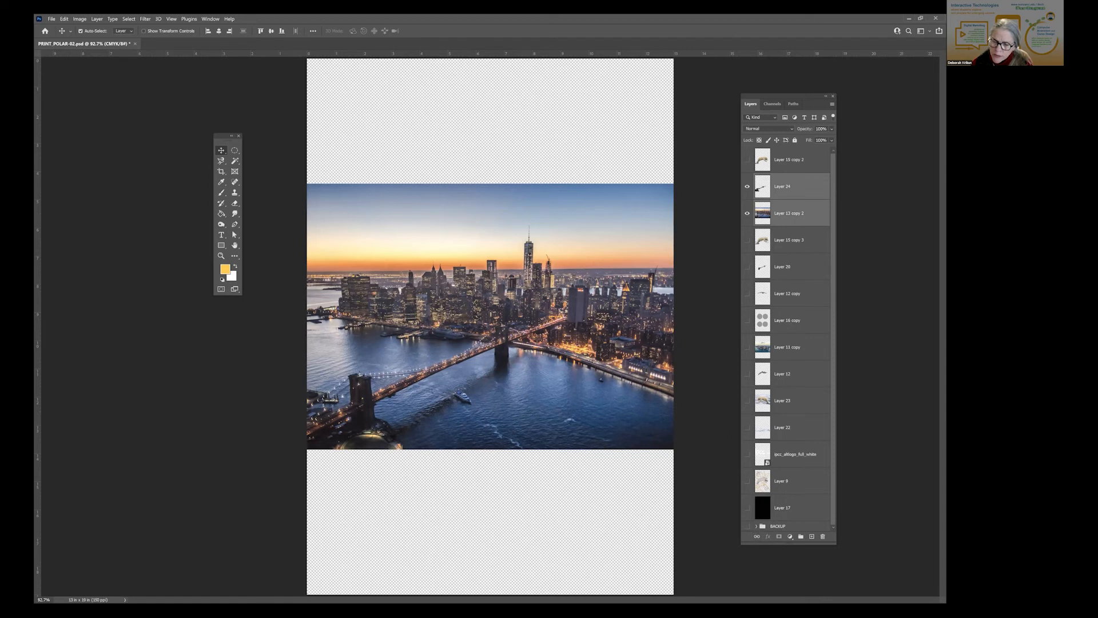
left_click(757, 537)
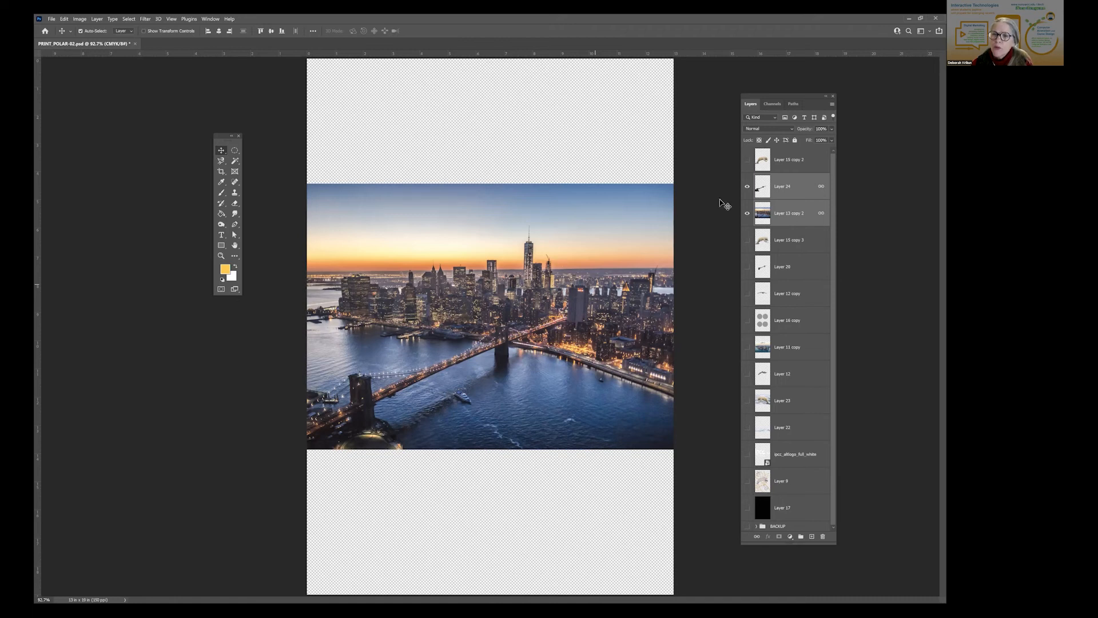
- Show the polar bear on Layer 15 copy 2 and shift the linked bridge and skyline so they span the canvas behind it
left_click(747, 160)
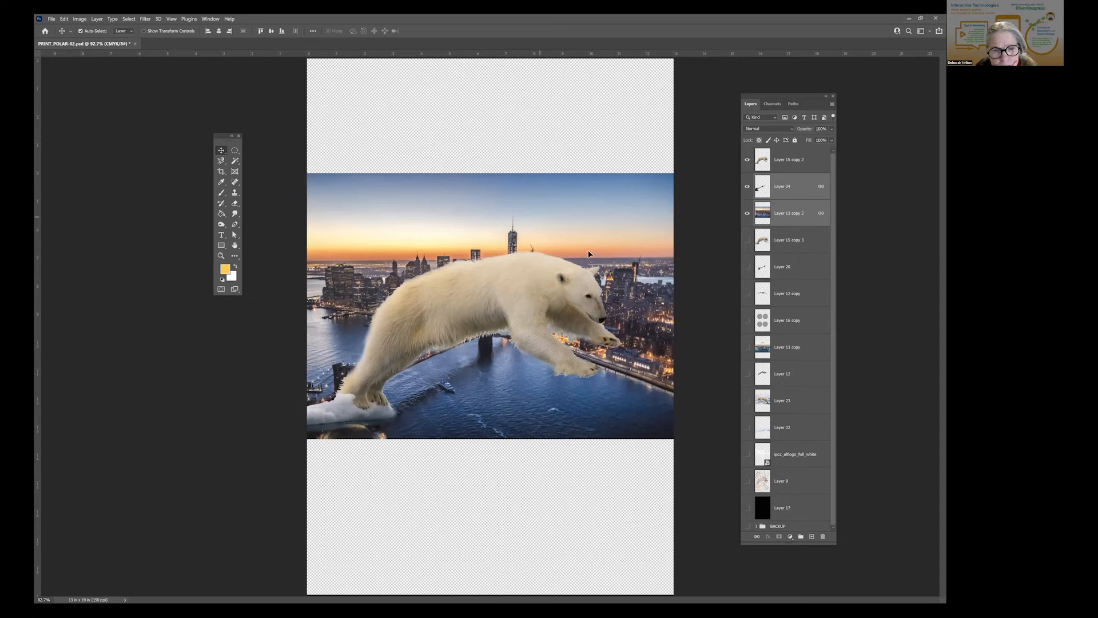
left_click_drag(543, 218, 591, 242)
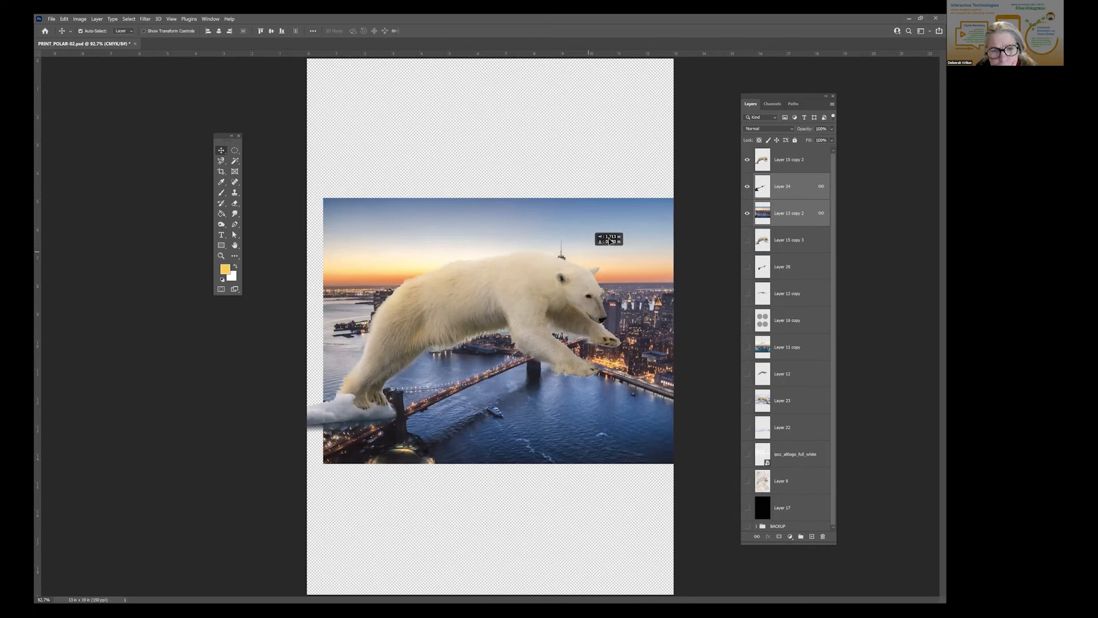
left_click_drag(610, 240, 630, 226)
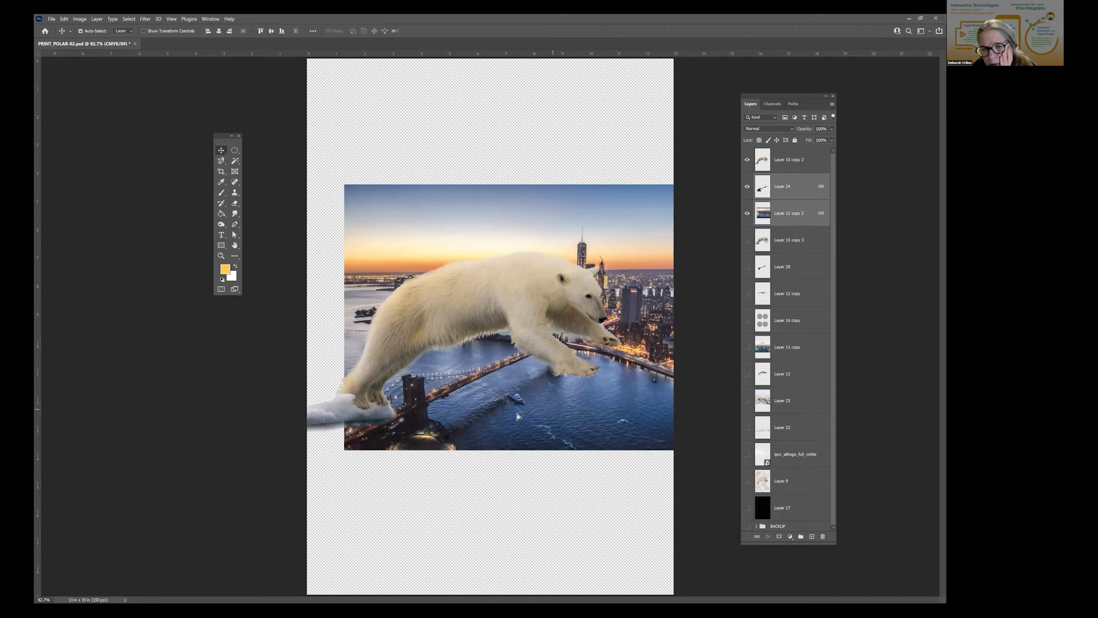
left_click_drag(553, 411, 515, 416)
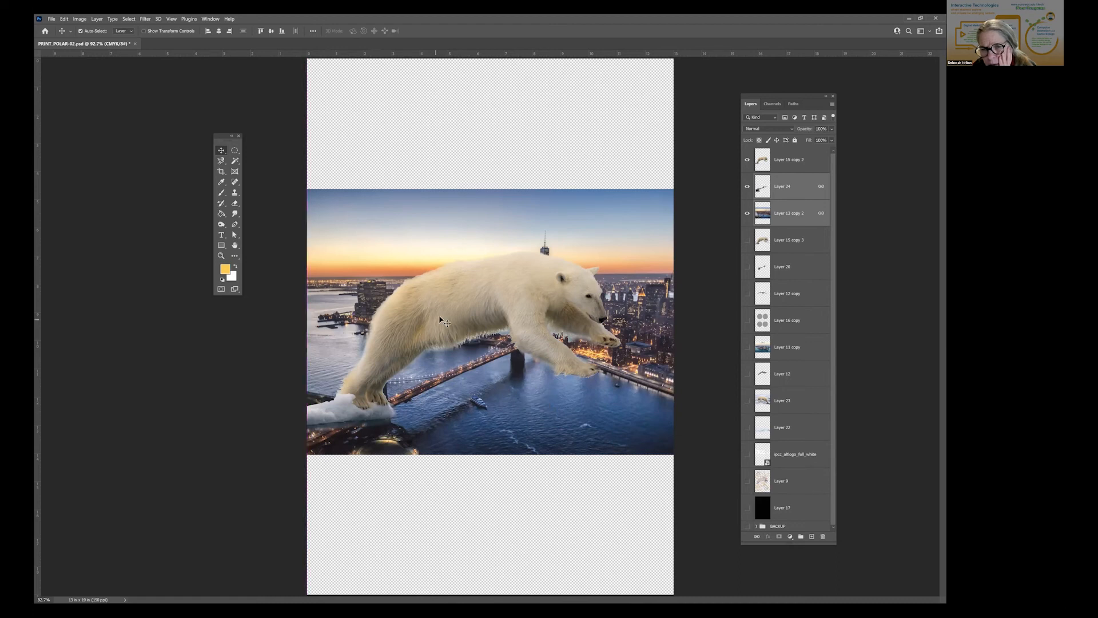
- Move the polar bear on Layer 15 copy 2 up about 1.7 in, above the bridge
left_click(478, 319)
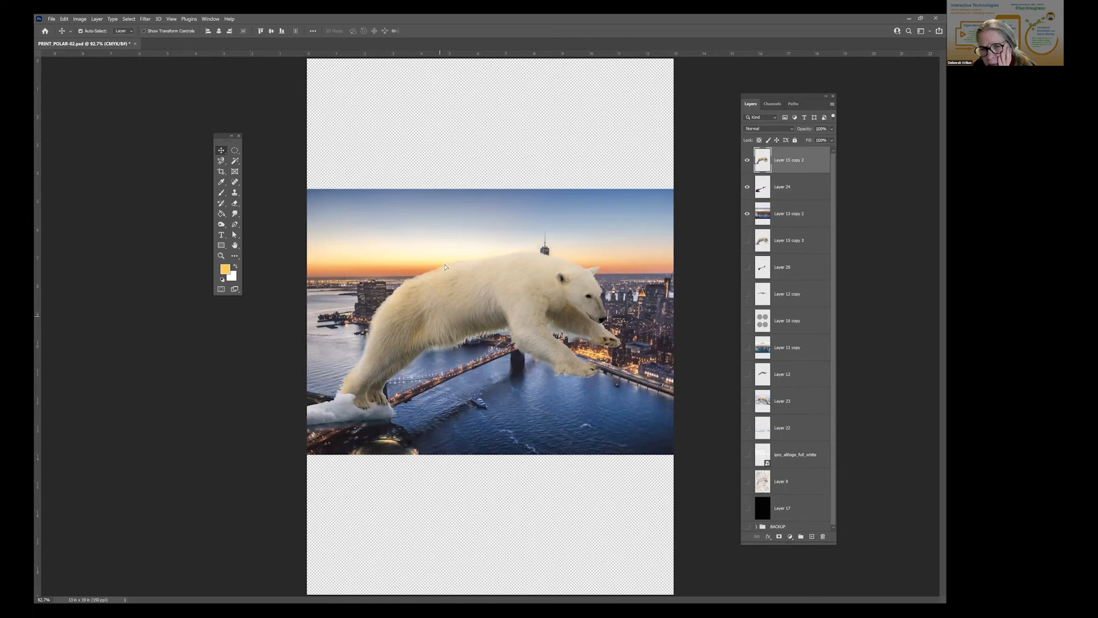
left_click_drag(443, 270, 443, 270)
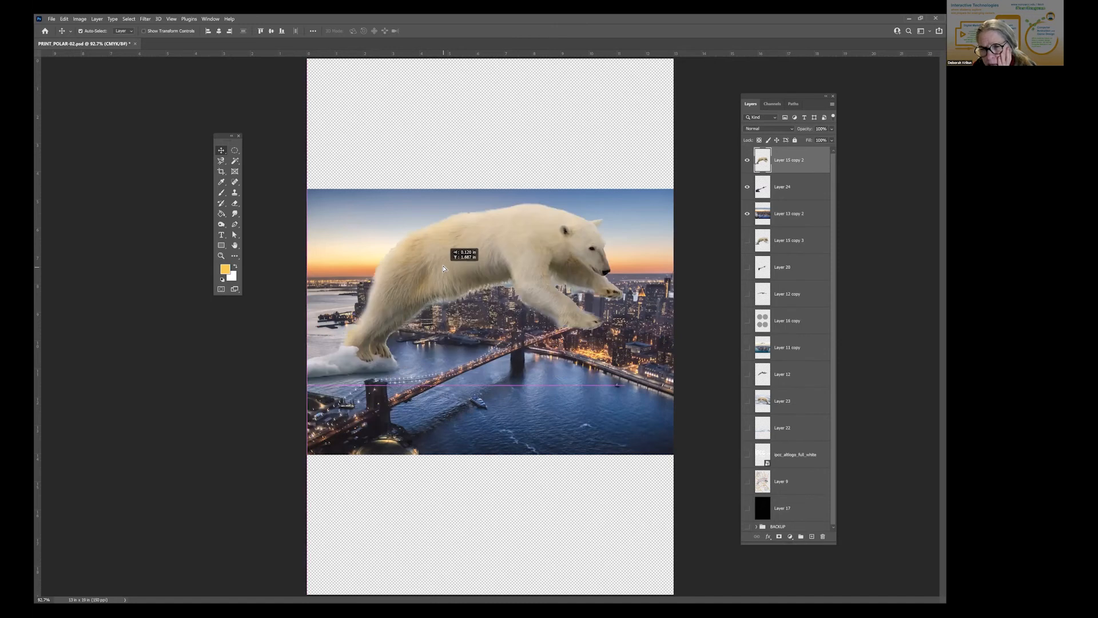
left_click_drag(444, 271, 444, 270)
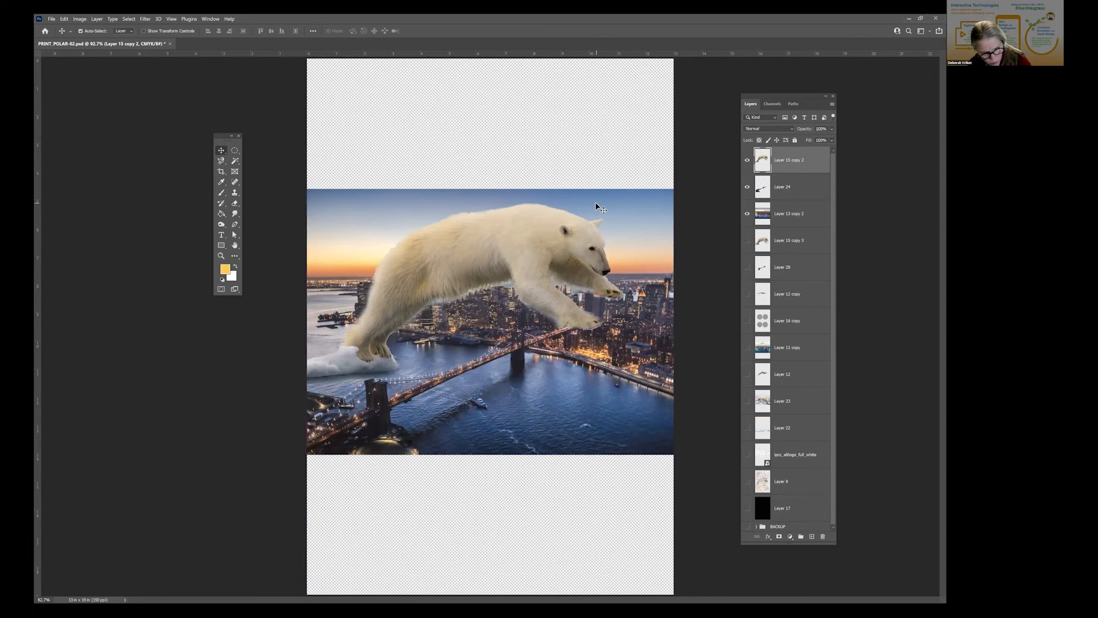
- Rotate the polar bear on Layer 15 copy 2 about 9.7° clockwise and move it about 0.86 in right and 0.55 in down
key("ctrl+t")
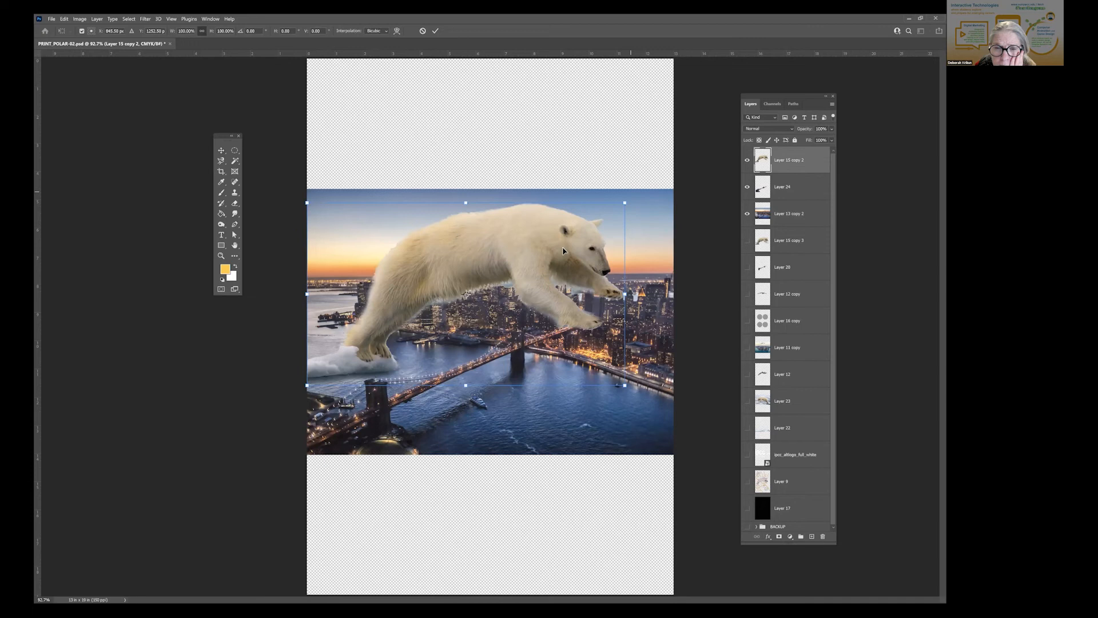
left_click_drag(563, 250, 574, 263)
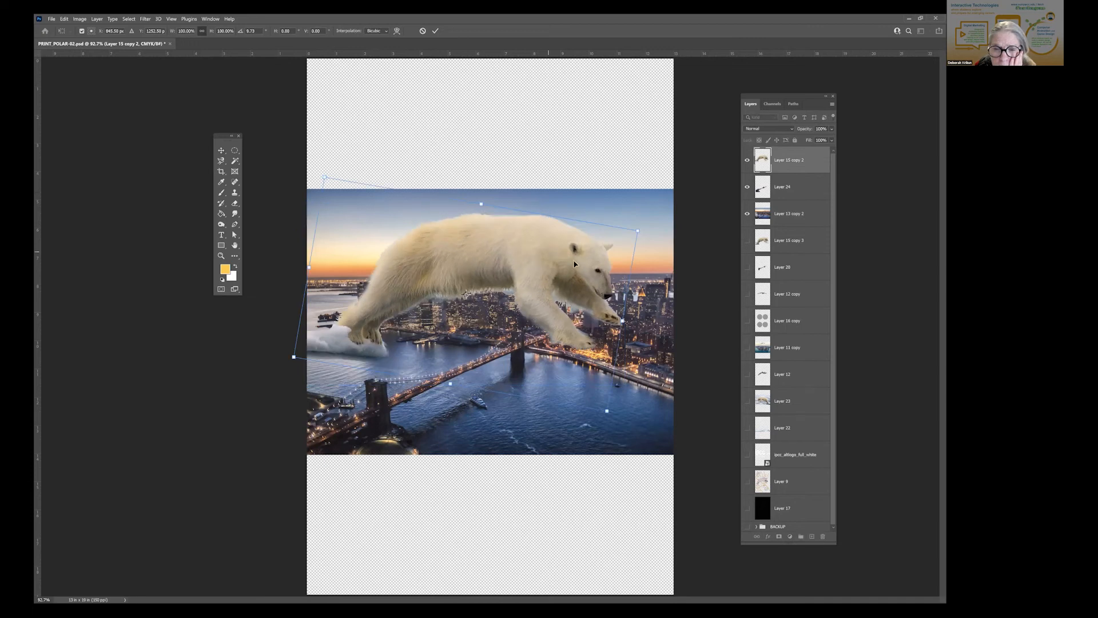
left_click_drag(575, 264, 568, 264)
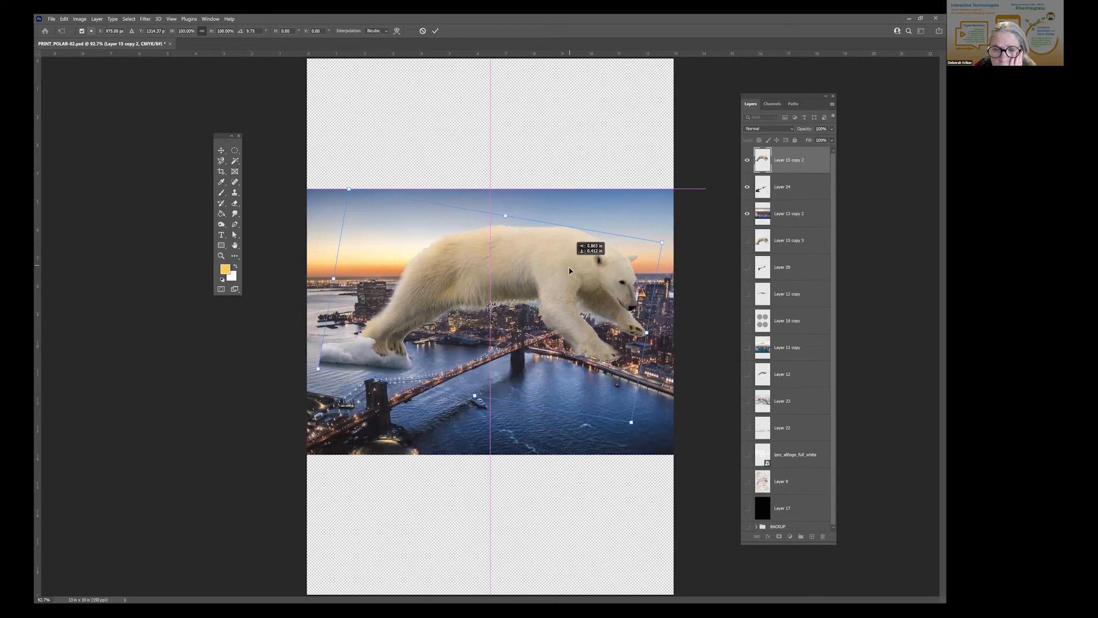
left_click_drag(569, 267, 569, 268)
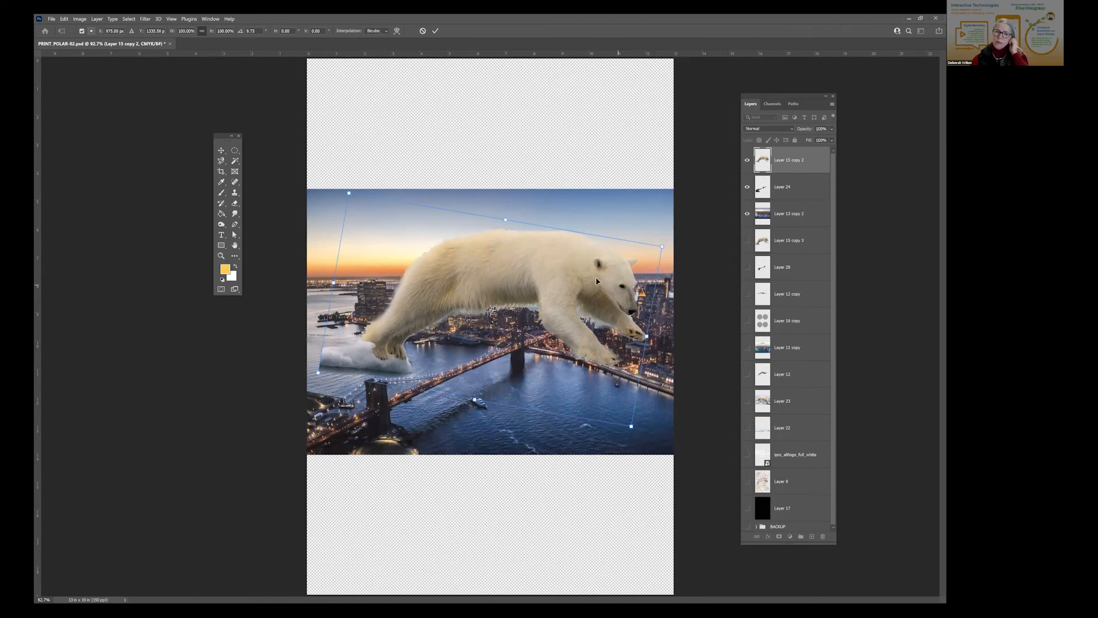
double_click(625, 290)
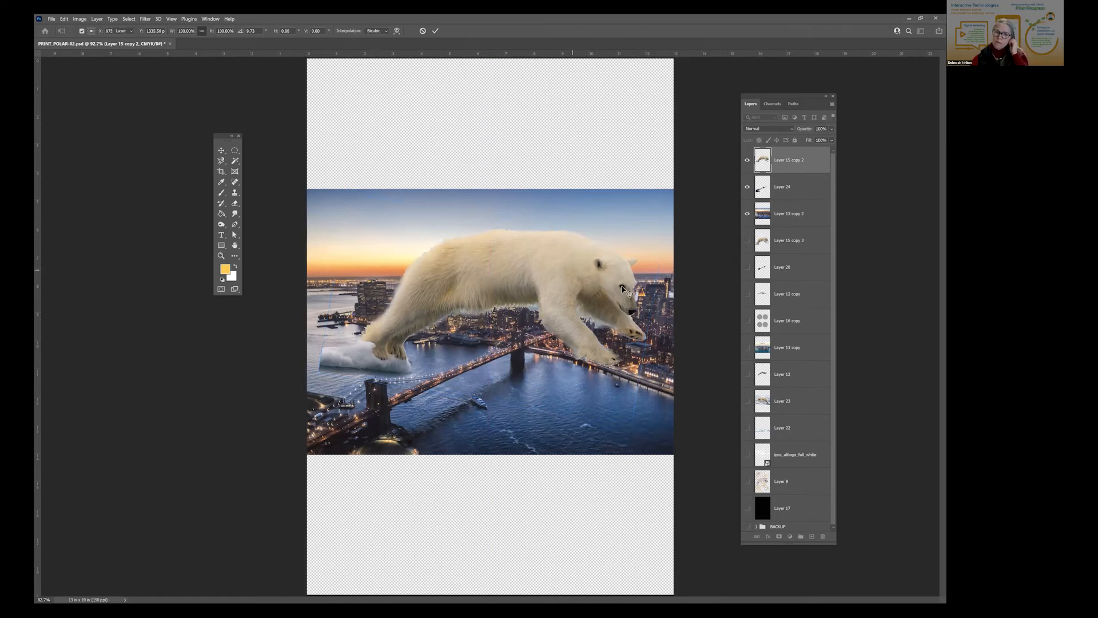
- Show the four grey circles on top of the layer stack and shift the polar bear on Layer 15 copy 2 left and slightly down behind them
left_click(747, 320)
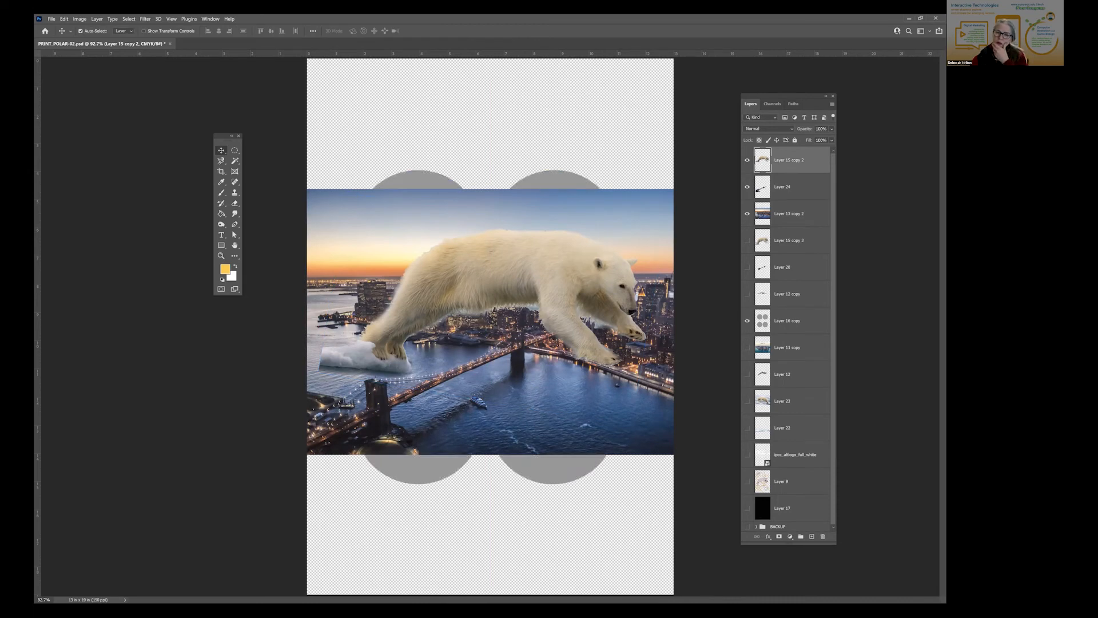
left_click_drag(778, 320, 773, 150)
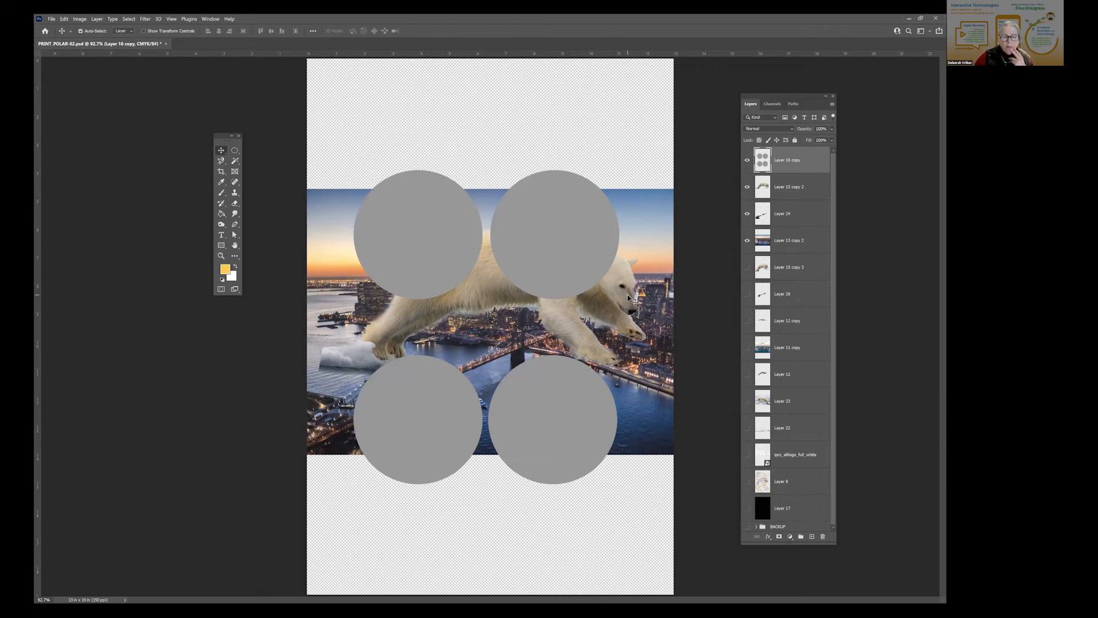
key("alt+bracketleft")
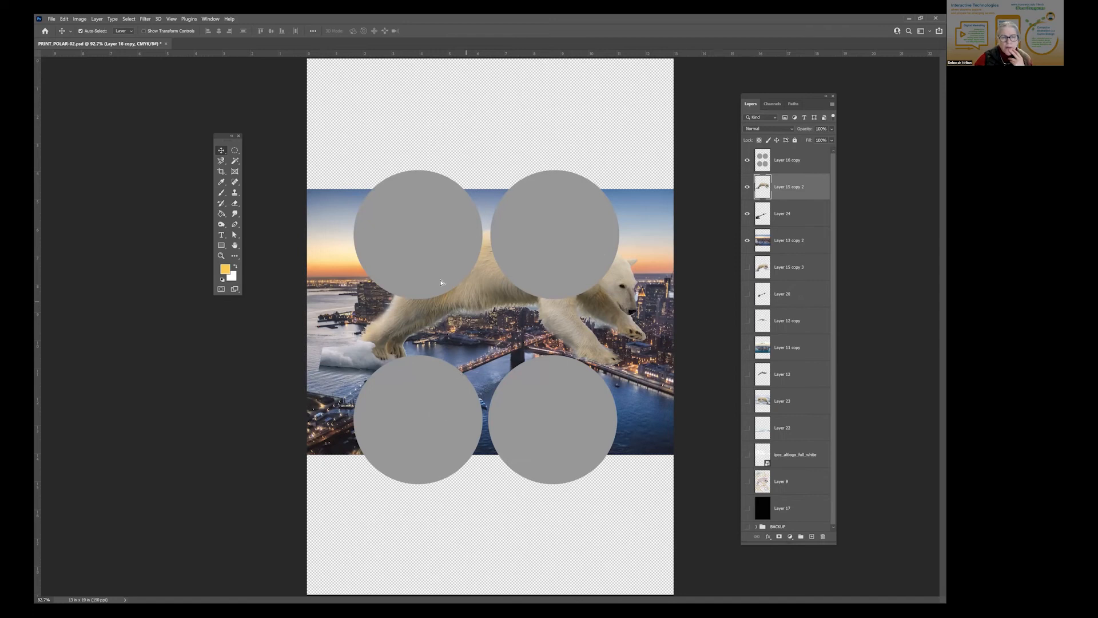
left_click_drag(441, 283, 441, 283)
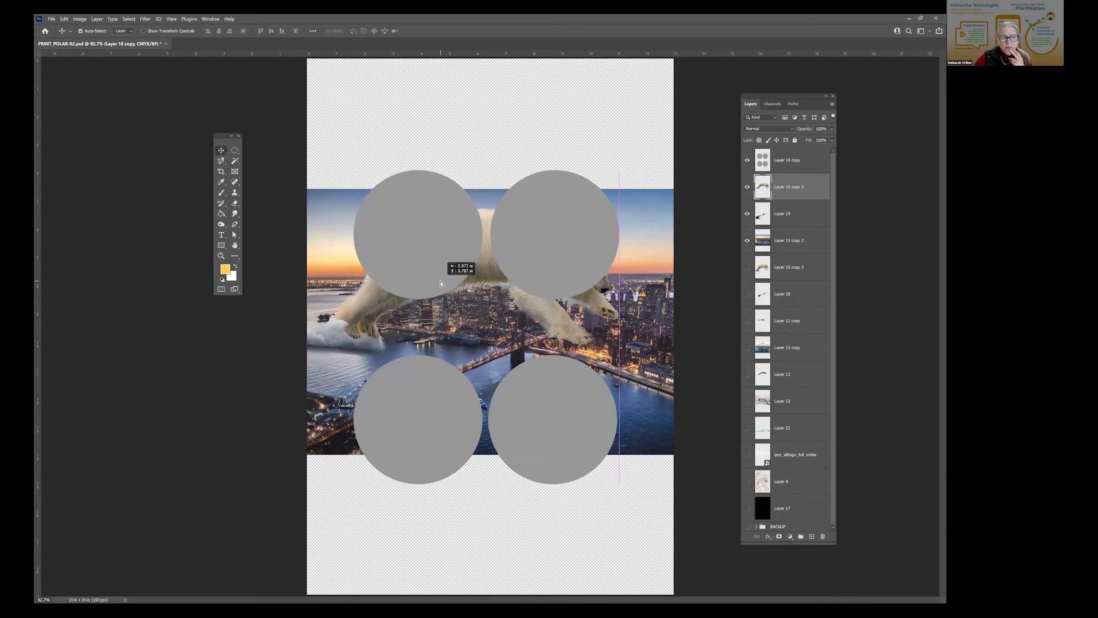
left_click_drag(440, 284, 441, 283)
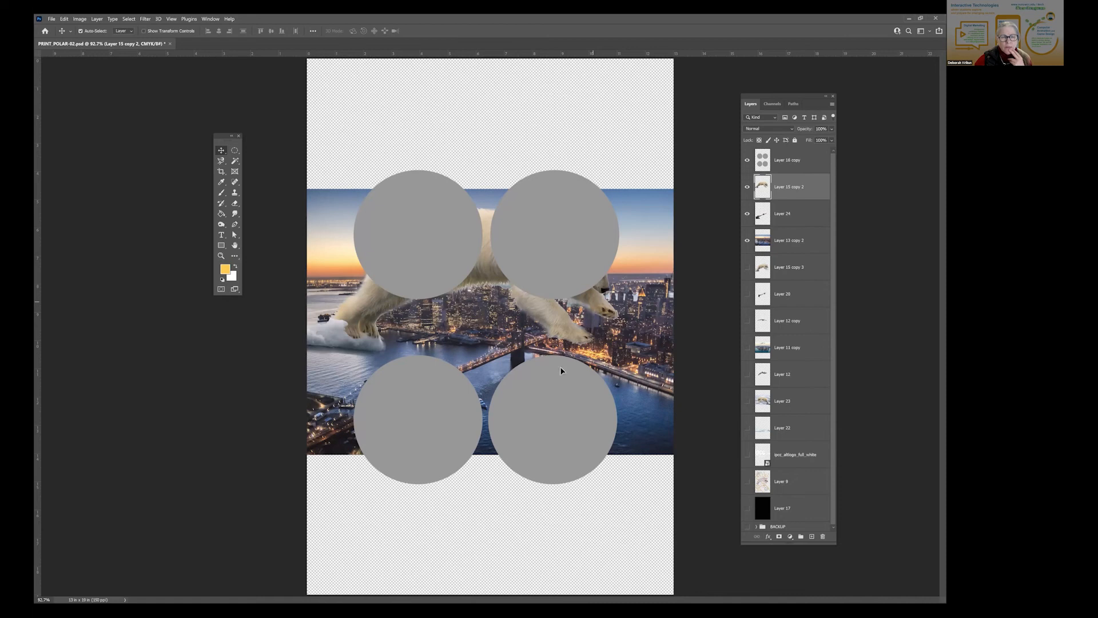
left_click_drag(594, 302, 574, 342)
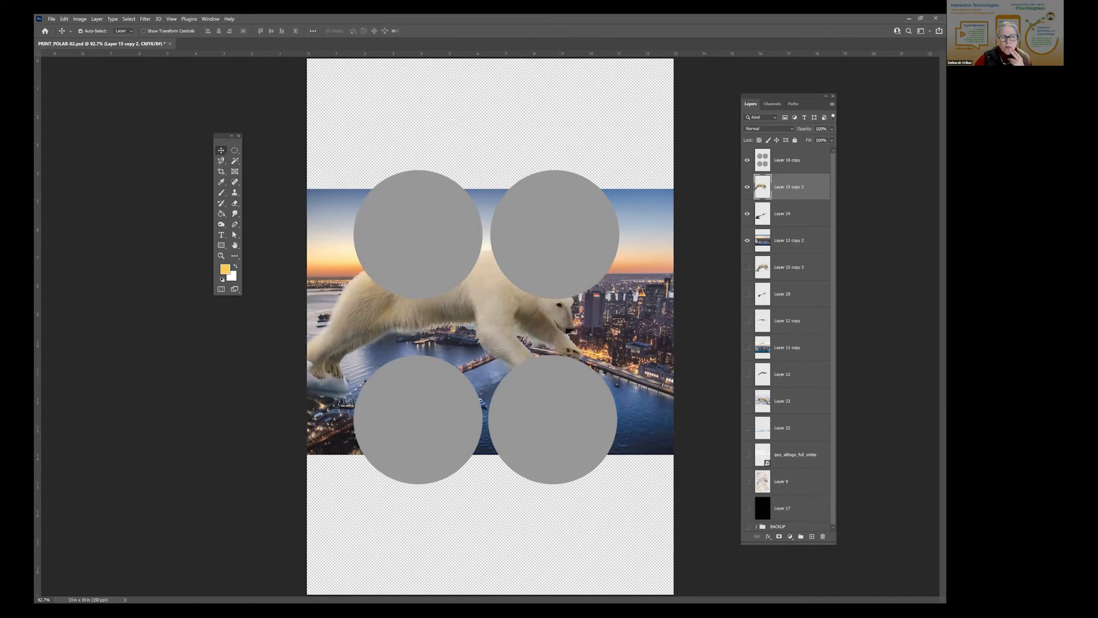
- Hide the grey circles layer and save the document
left_click(735, 162)
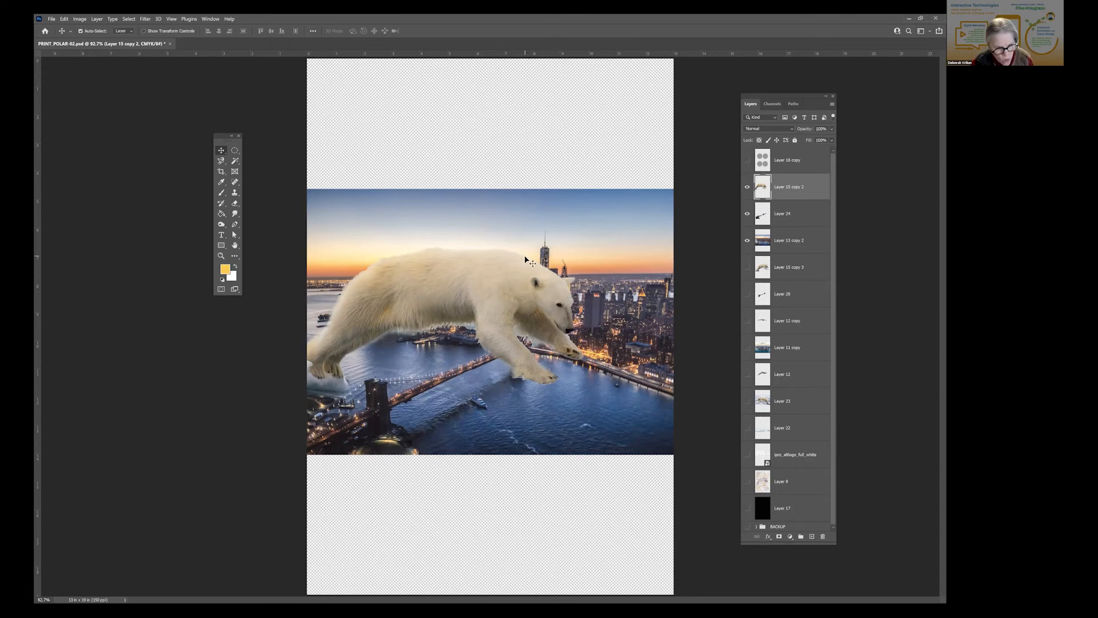
key("ctrl+s")
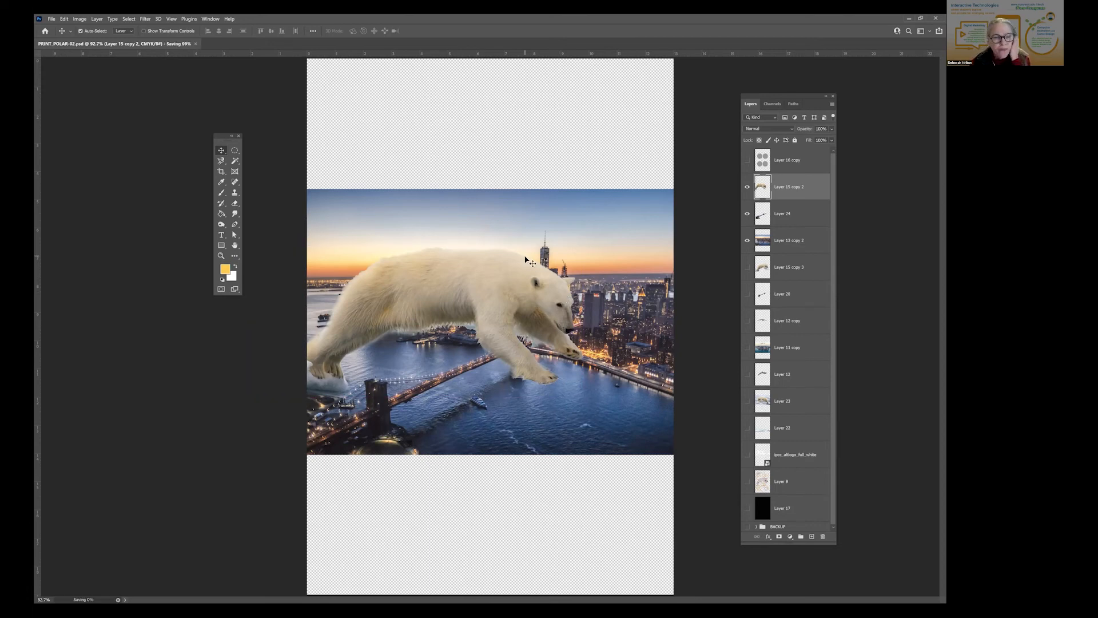
- Examine the cut-out fur edges along the polar bear's belly, hind leg and front legs at 500% magnification
key("z")
left_click(455, 325)
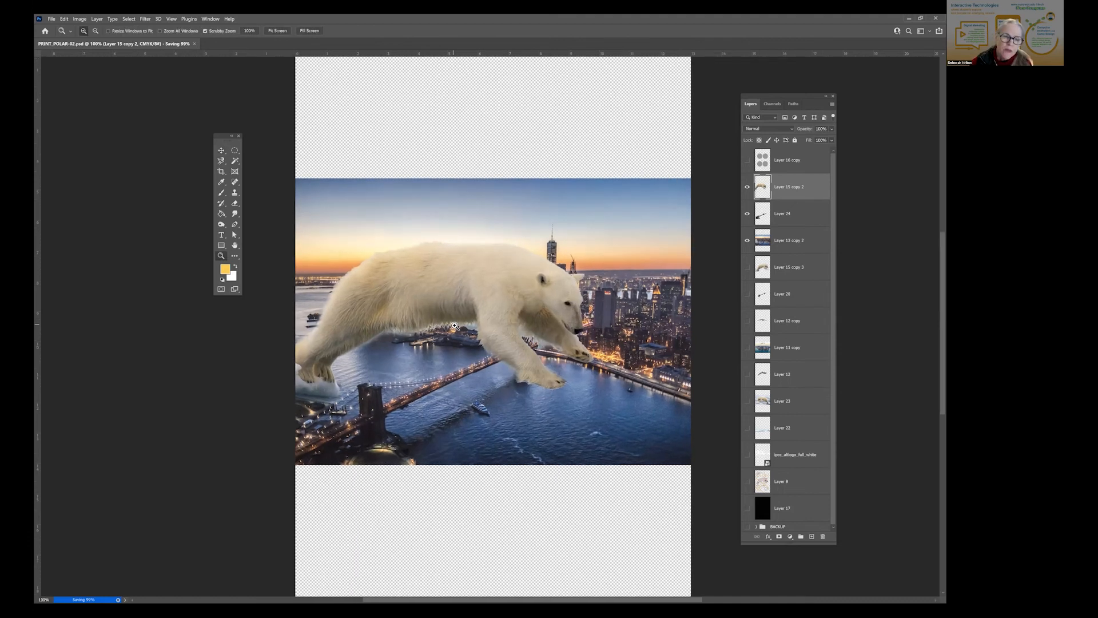
left_click_drag(472, 323, 482, 324)
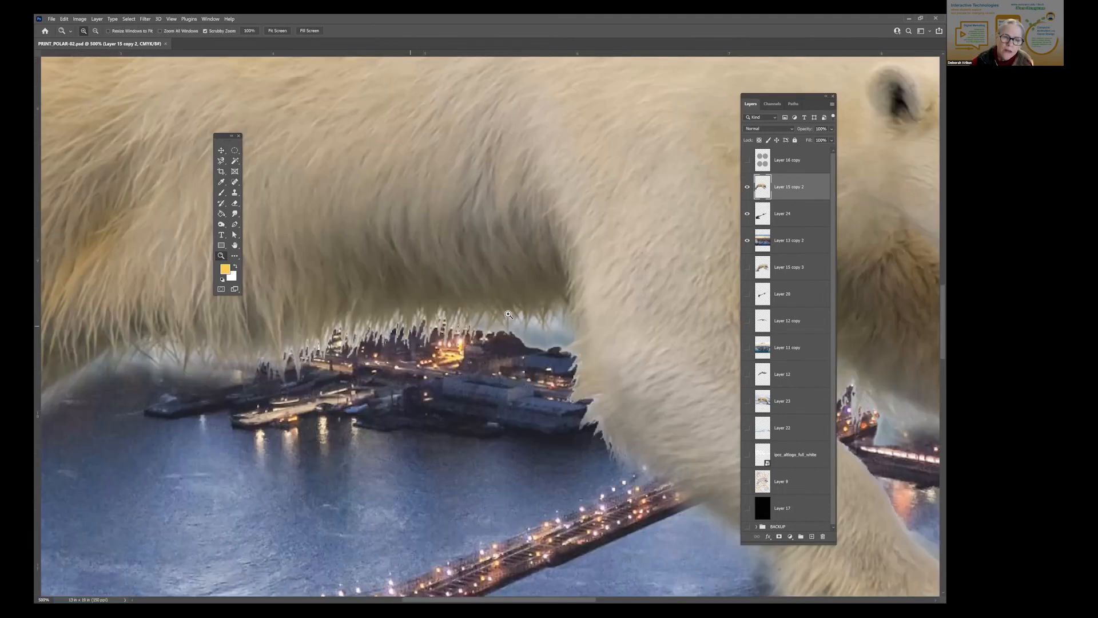
left_click_drag(410, 327, 753, 303)
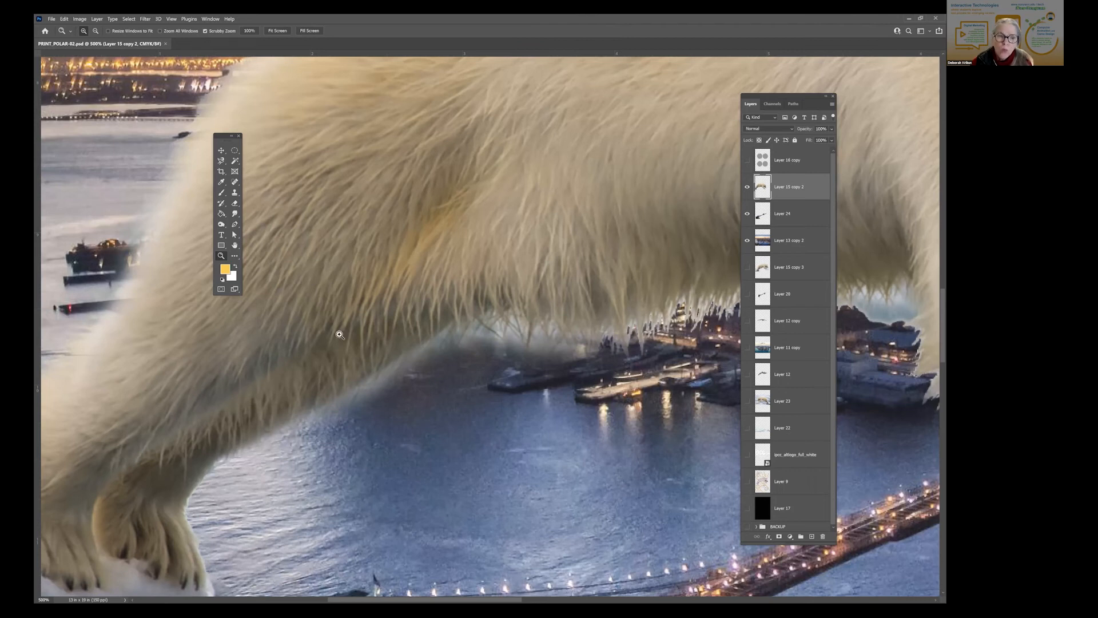
left_click_drag(736, 208, 291, 231)
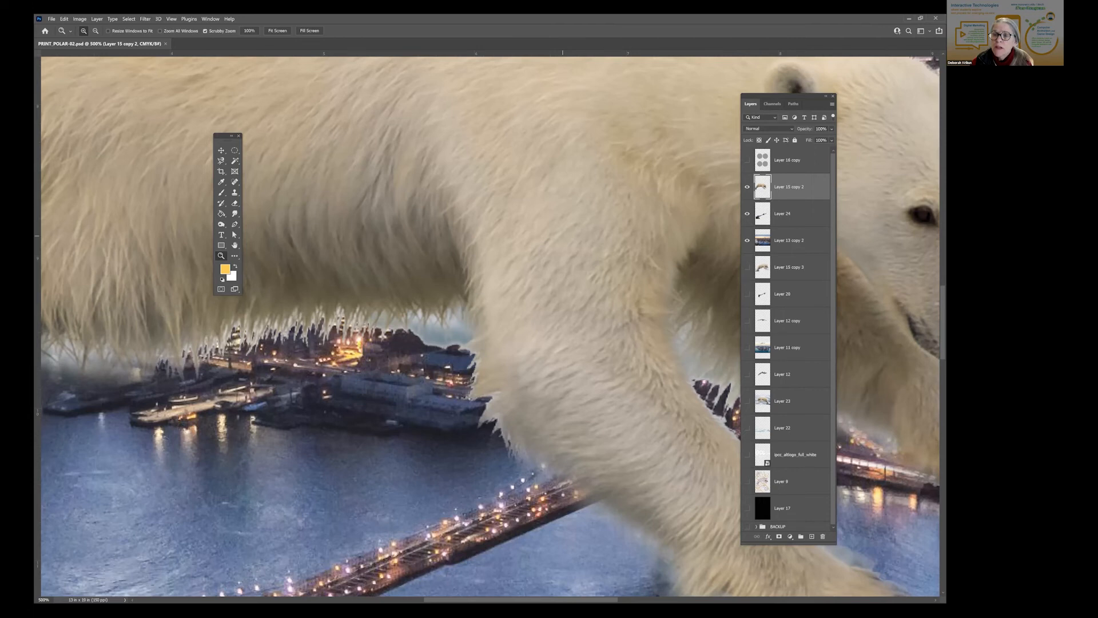
- Stack Layer 15 copy 3 directly above Layer 15 copy 2 and show only that rough bear cut-out, hiding the other bear, bridge and skyline
left_click(747, 187)
left_click(789, 267)
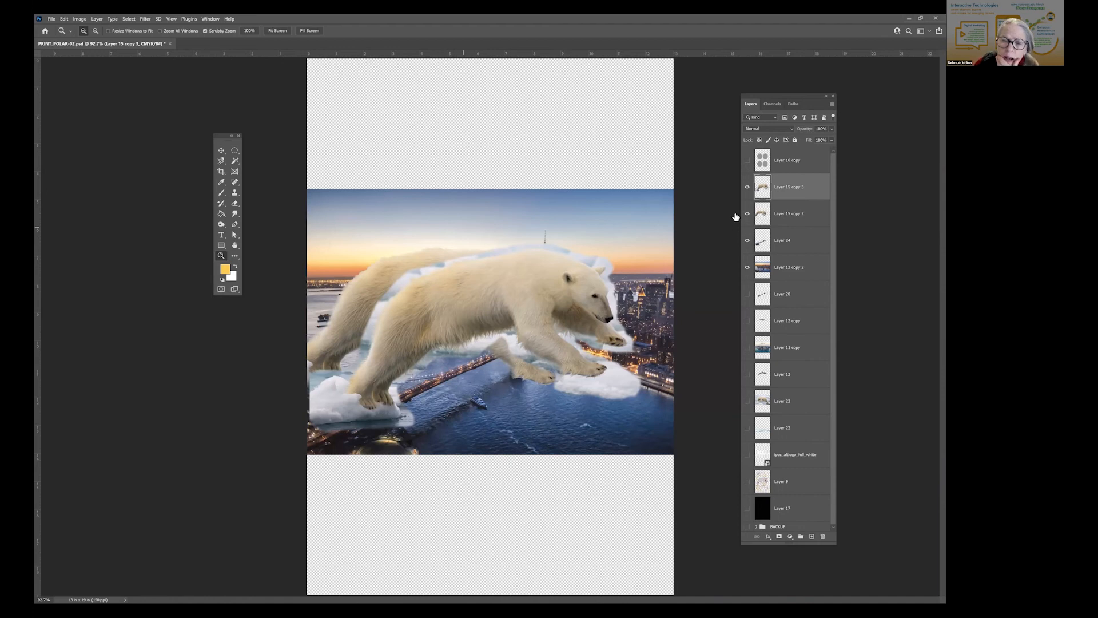
left_click(747, 213)
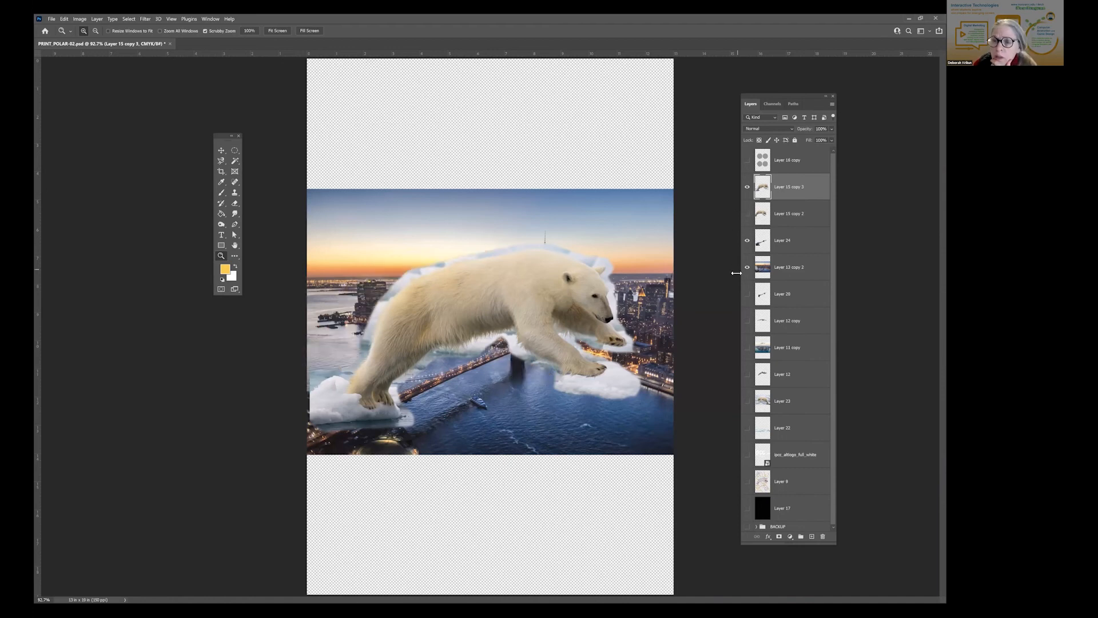
left_click(747, 267)
left_click(747, 240)
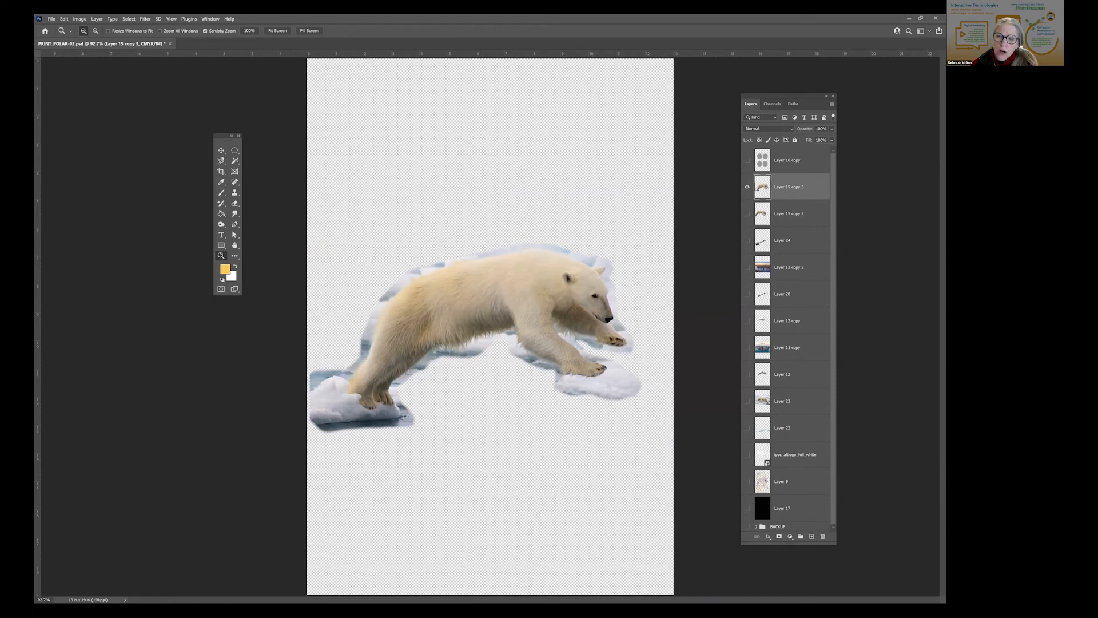
- Duplicate Layer 15 copy 3 as Layer 15 copy 4 and keep only the duplicate visible
right_click(801, 195)
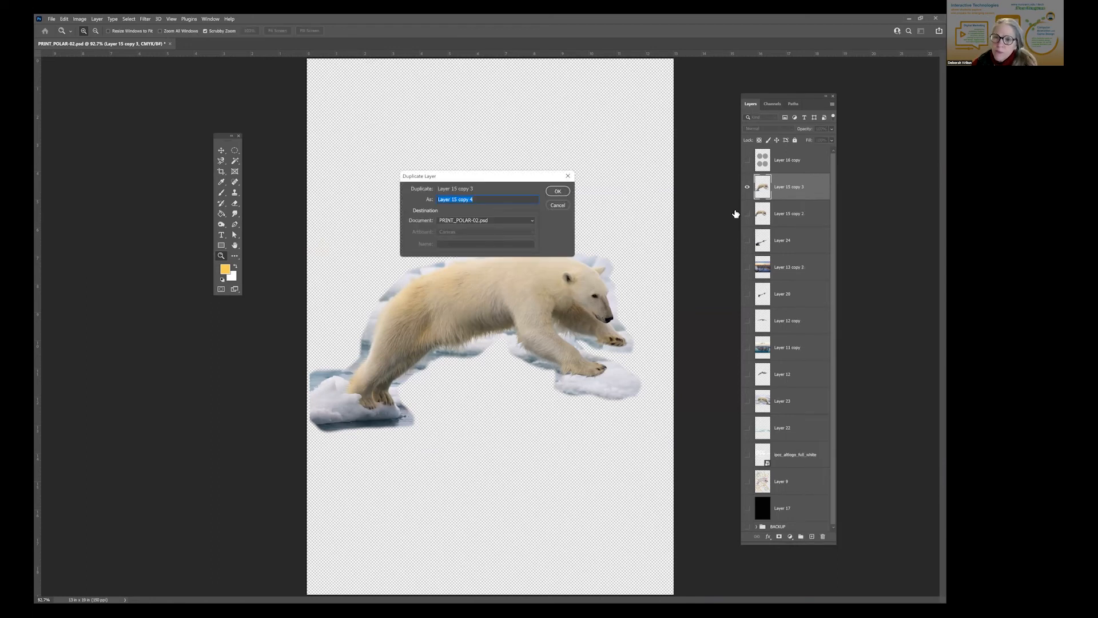
key("Return")
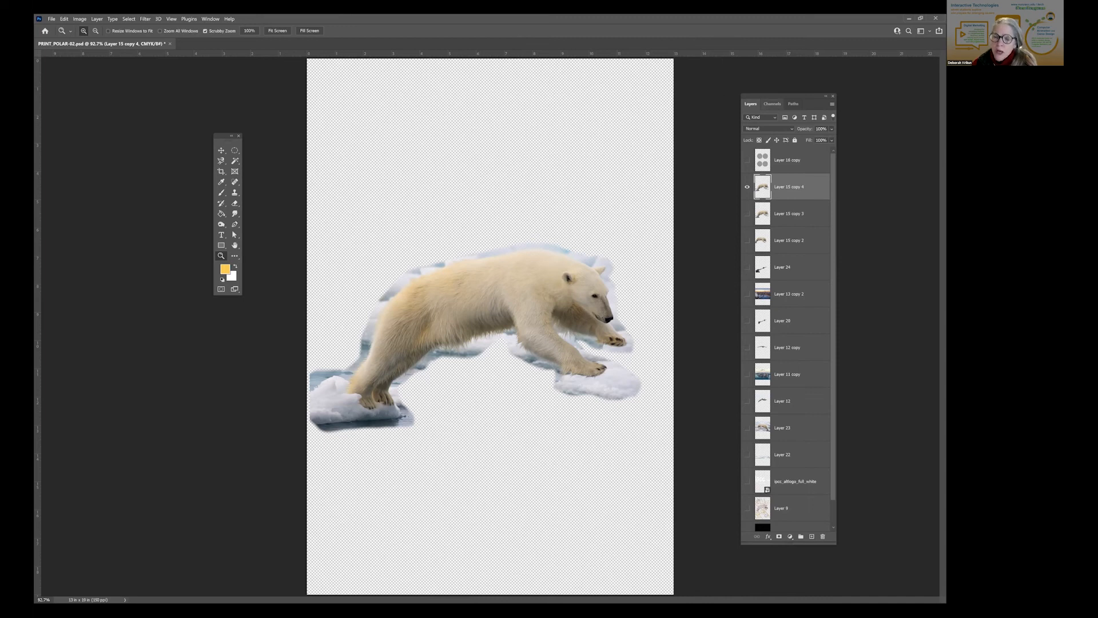
- Compare the bear's contrast against the ice in the individual Cyan, Magenta, Yellow and Black channels, ending on Yellow
left_click(772, 103)
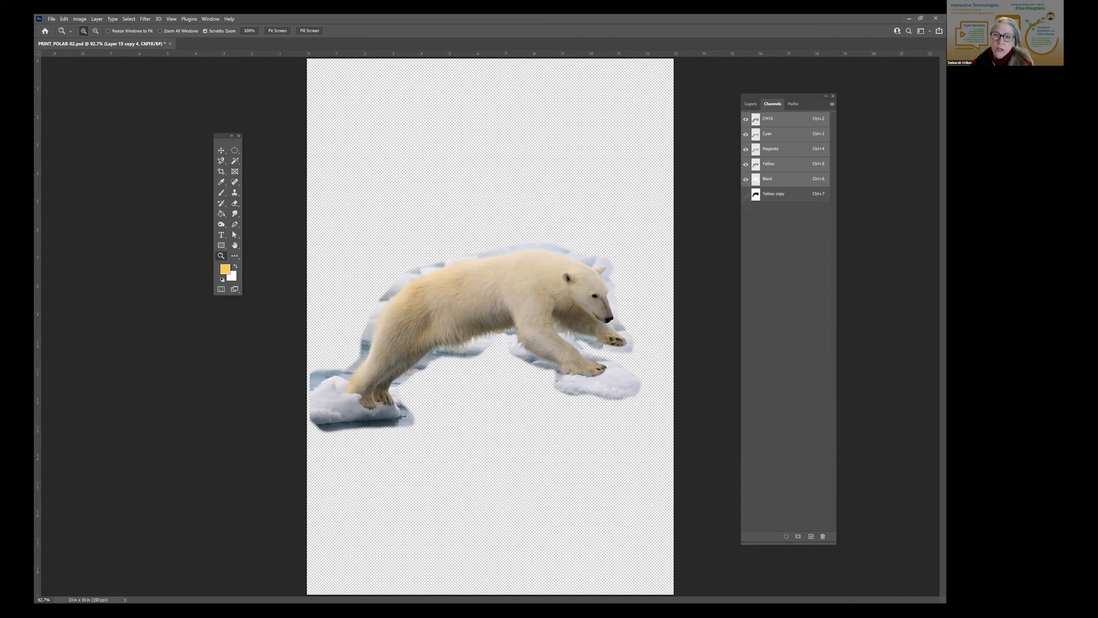
key("ctrl+3")
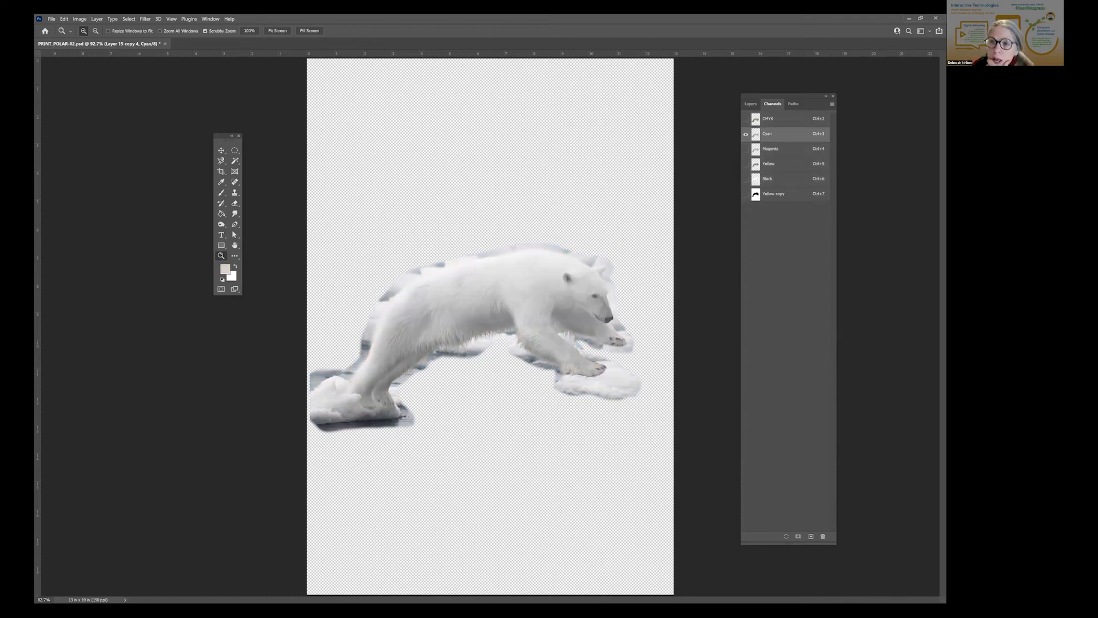
key("ctrl+4")
key("ctrl+5")
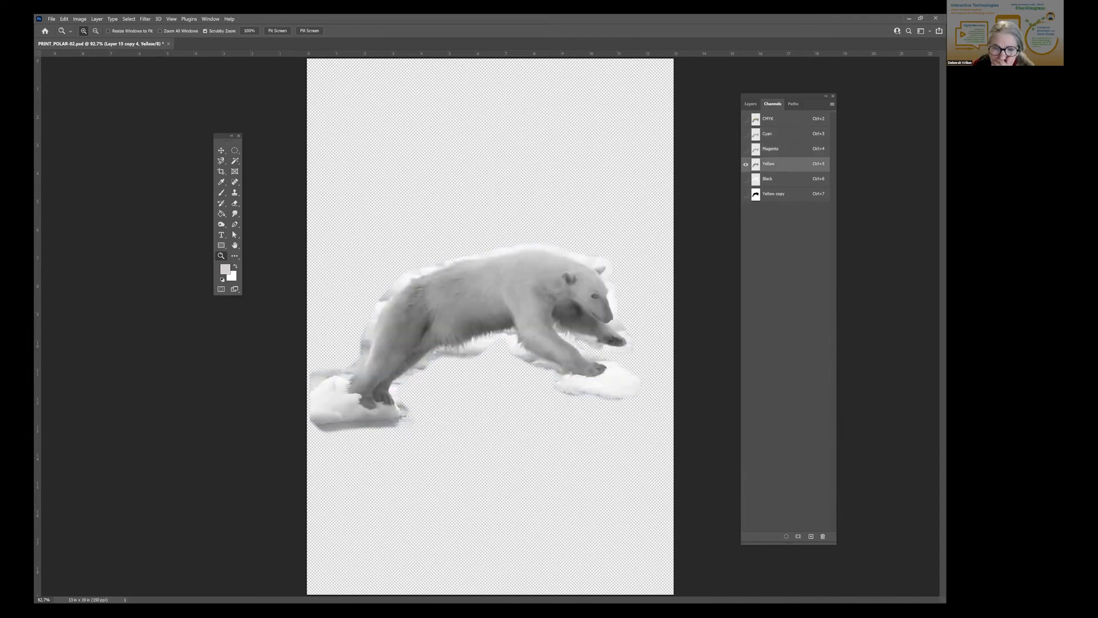
key("ctrl+6")
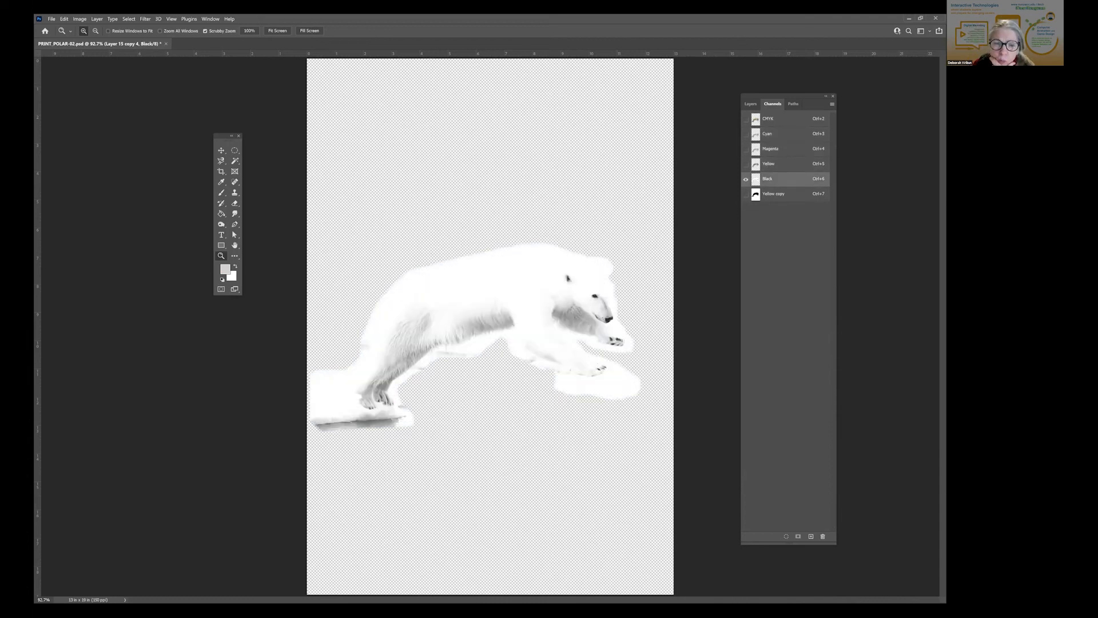
key("ctrl+5")
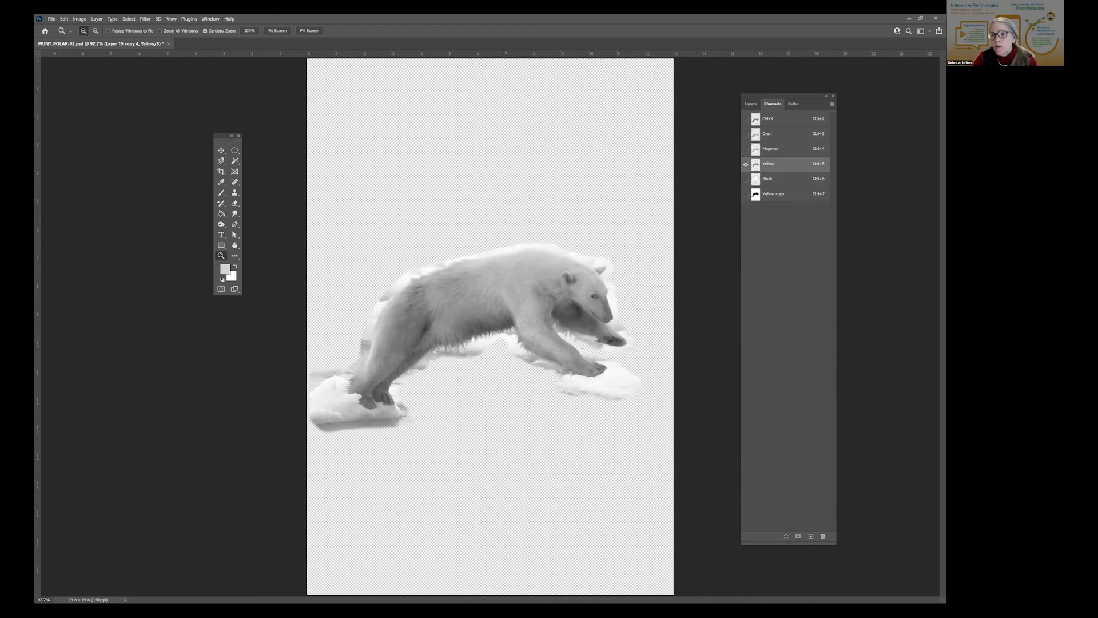
- Duplicate the Yellow channel as Yellow copy 2 in the PRINT_POLAR-02.psd document
right_click(781, 166)
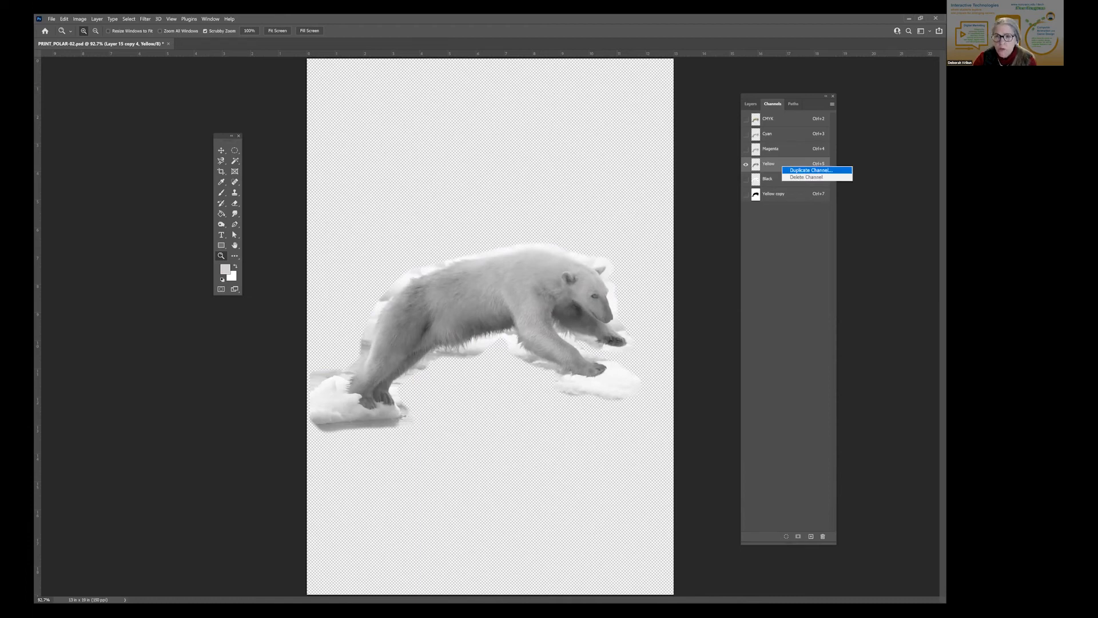
left_click(811, 169)
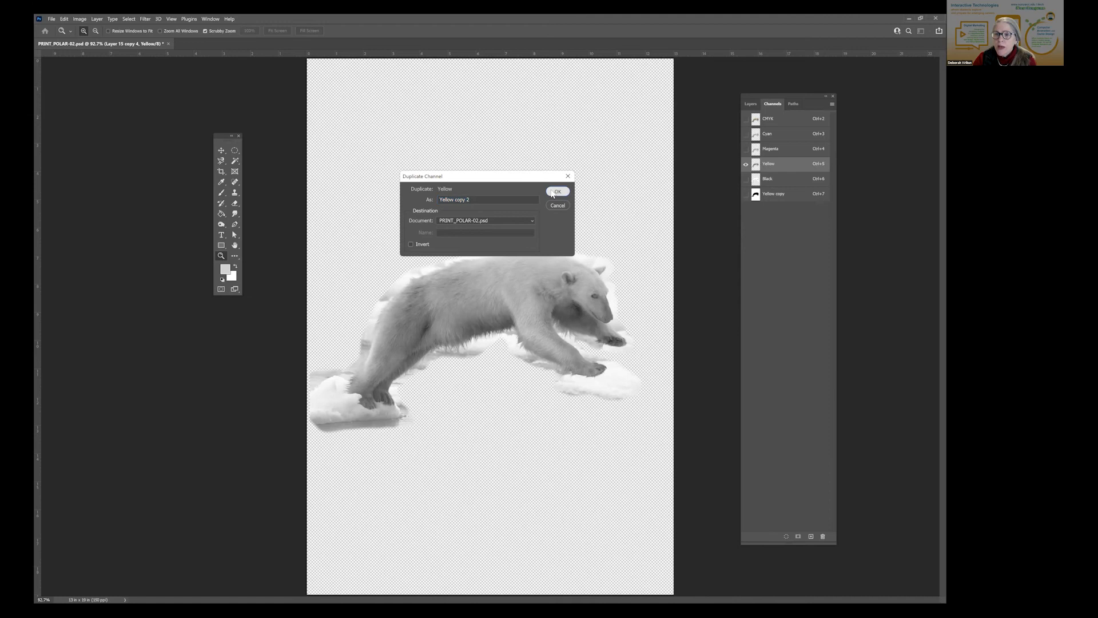
left_click(557, 191)
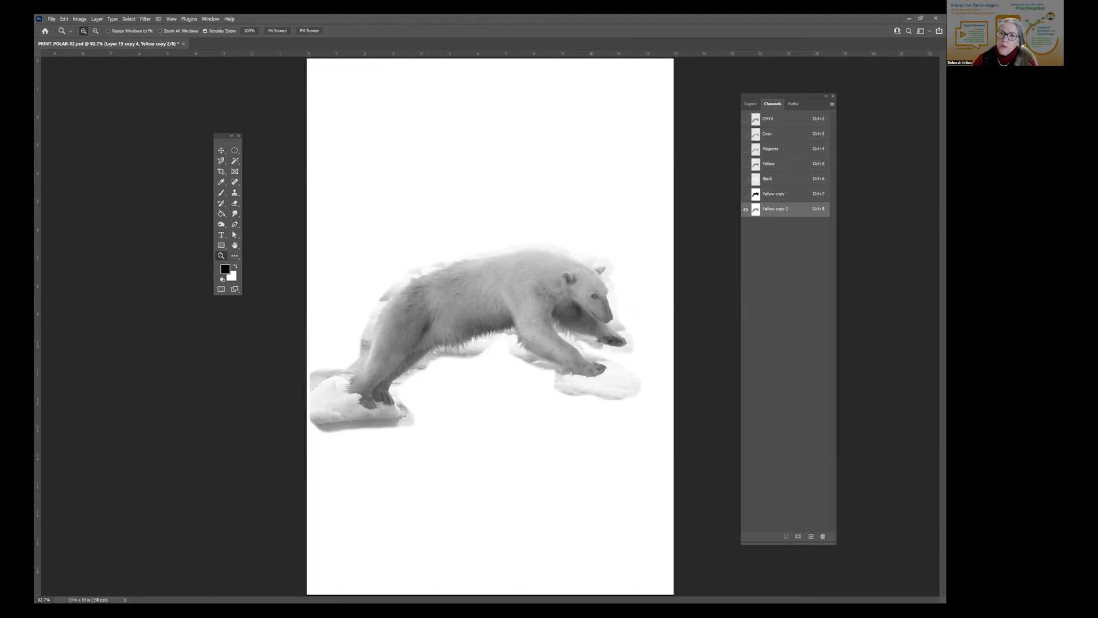
- Apply Levels to the Yellow copy 2 channel with the black input at 121 and the white input at 231
left_click(79, 19)
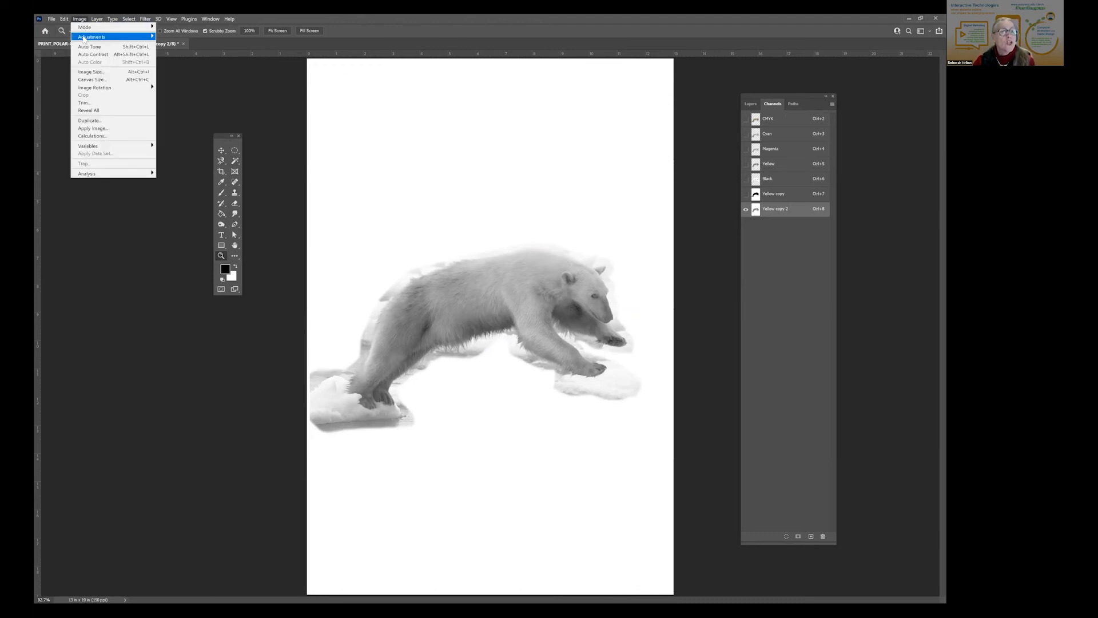
mouse_move(83, 38)
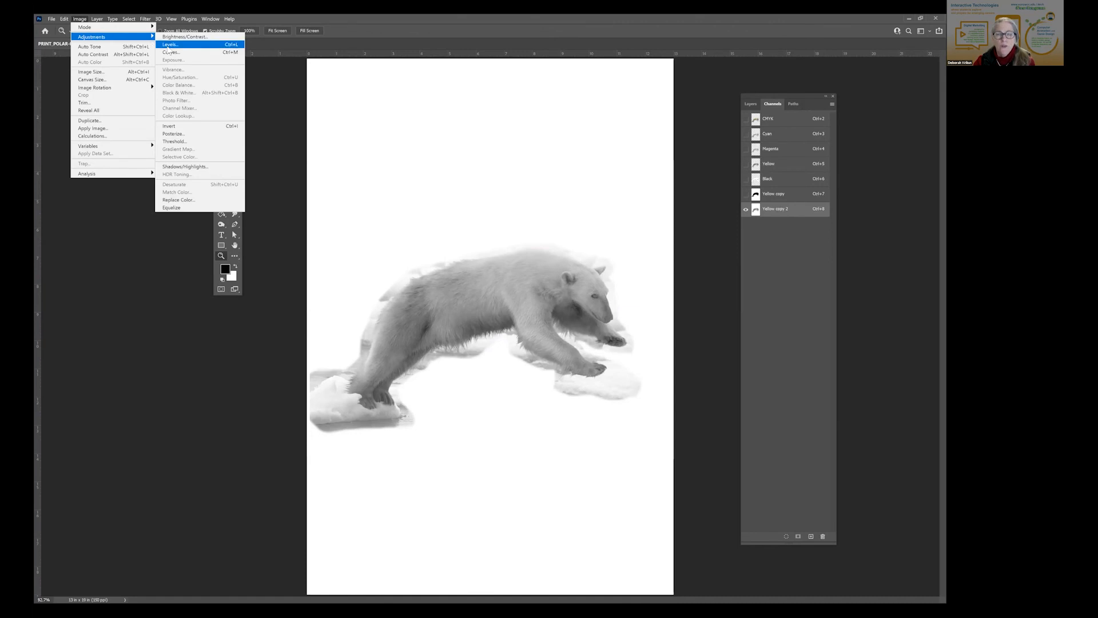
left_click(167, 48)
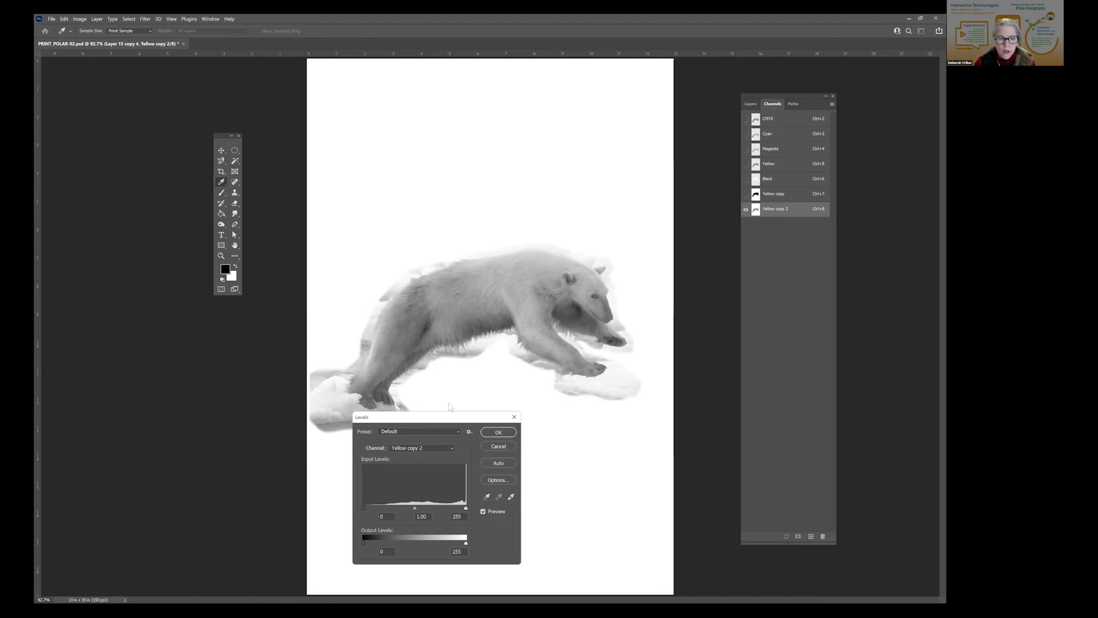
left_click_drag(449, 416, 519, 399)
left_click_drag(435, 491, 483, 491)
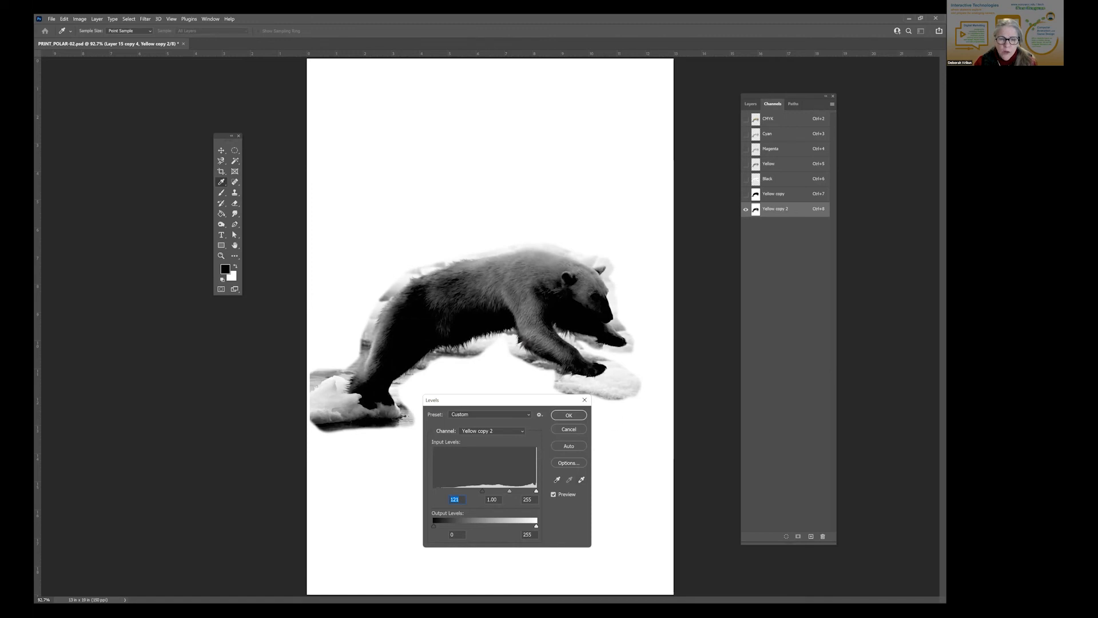
left_click_drag(534, 491, 494, 491)
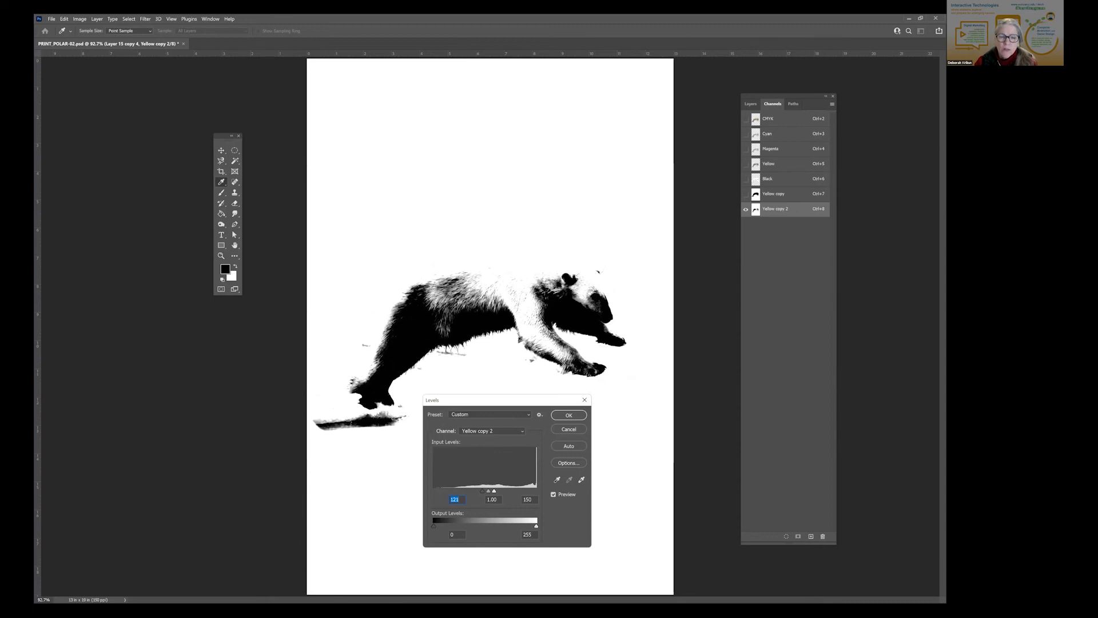
left_click_drag(494, 491, 527, 491)
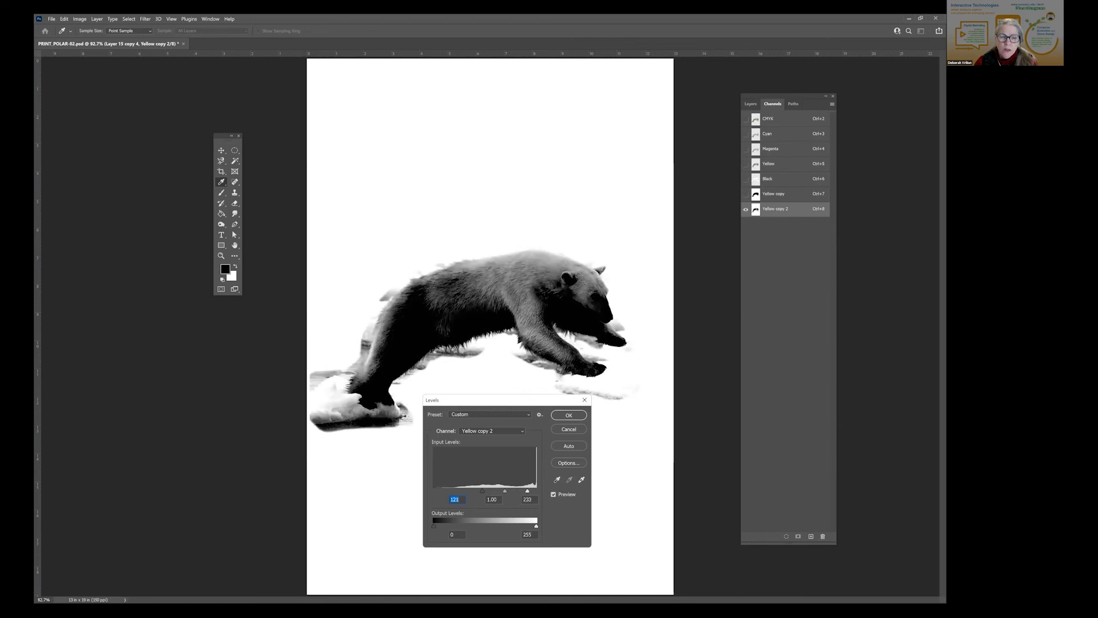
left_click(527, 491)
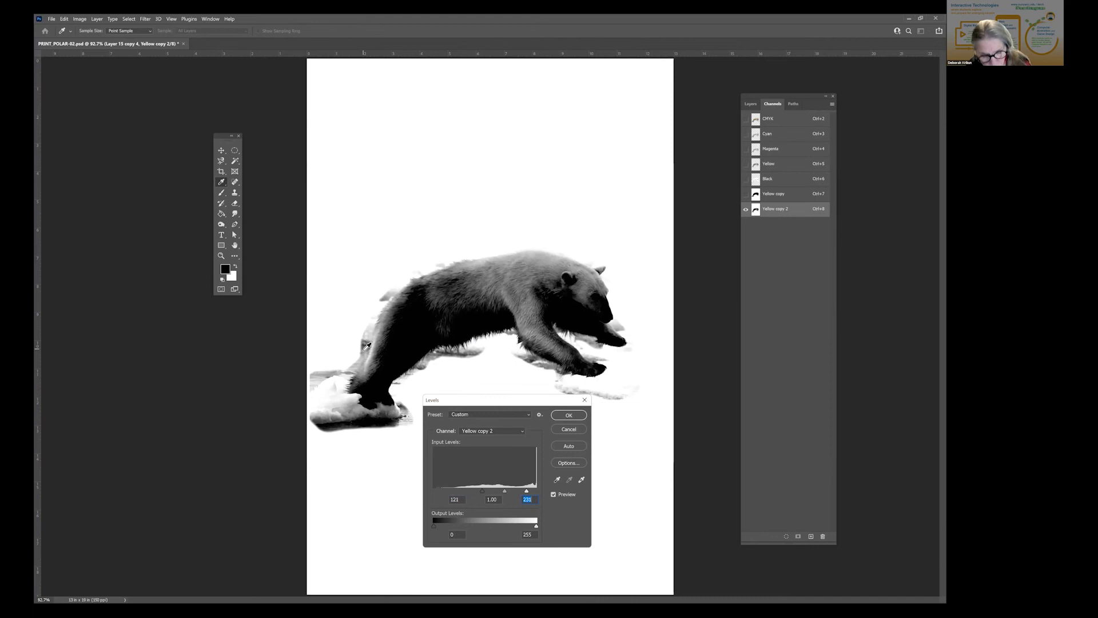
left_click(567, 416)
- Lasso the gray ice patch beneath the bear's far front leg with the feather set to 0 px
key("z")
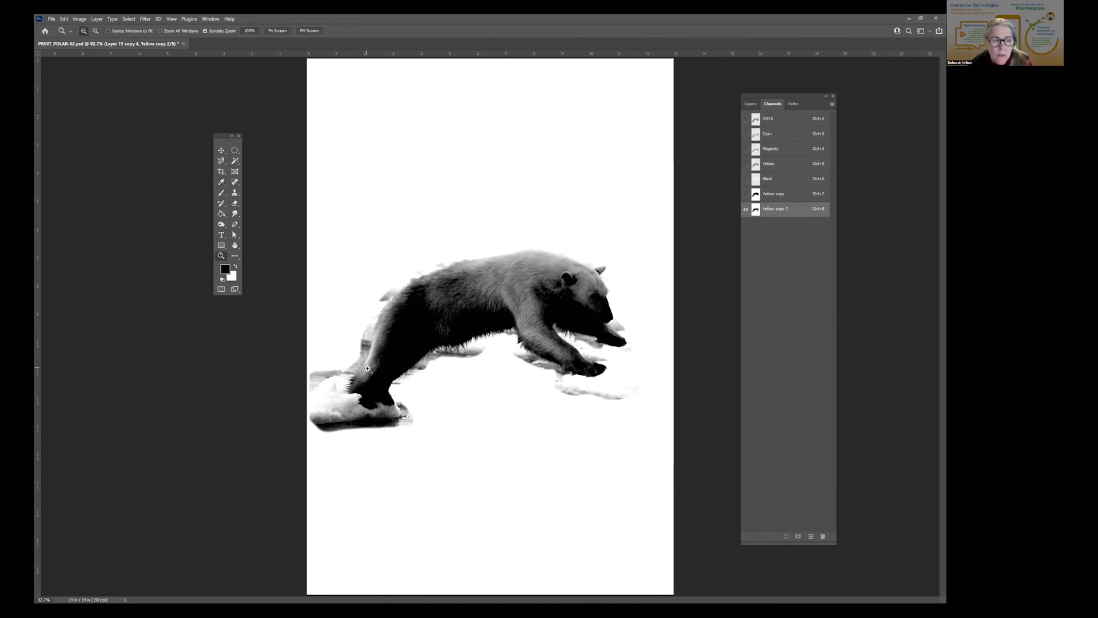
left_click(369, 366)
left_click(369, 366)
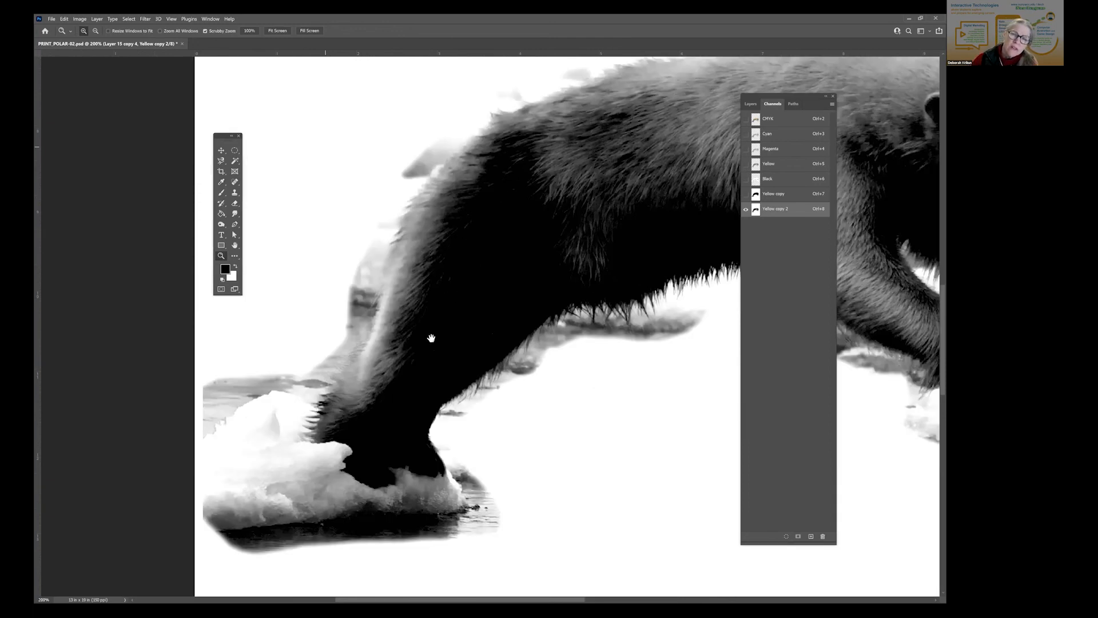
left_click_drag(559, 292, 520, 286)
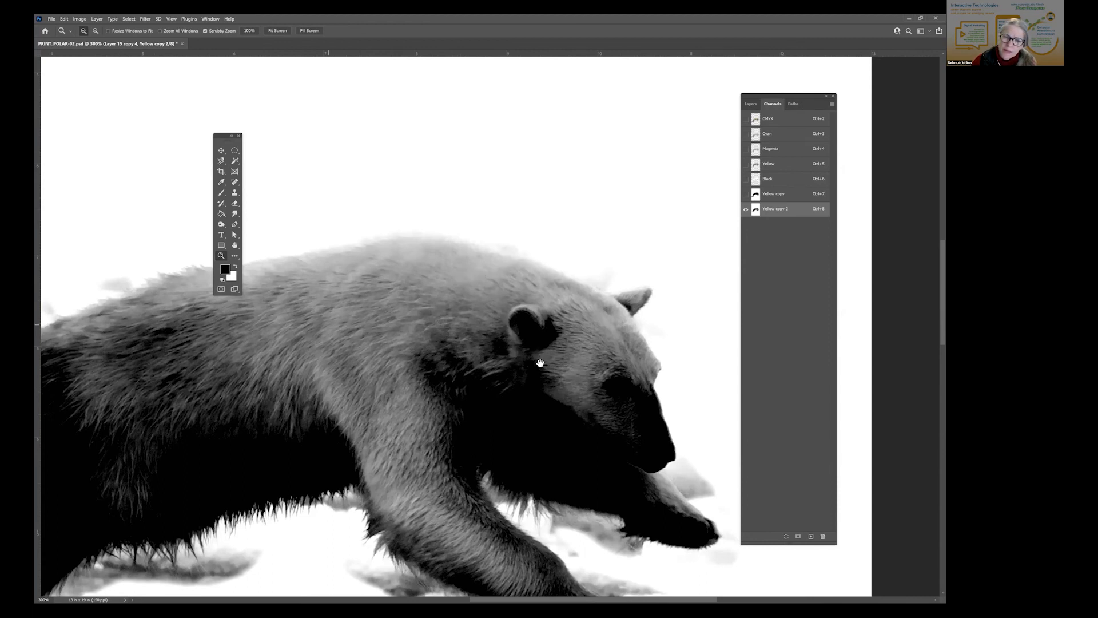
left_click_drag(538, 363, 495, 195)
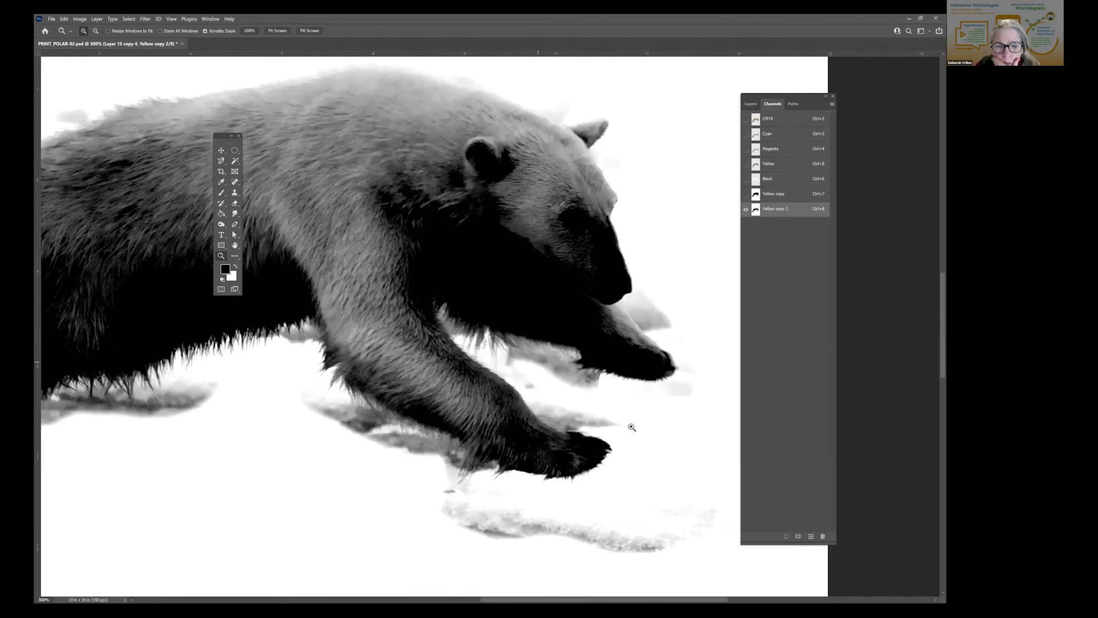
left_click(221, 162)
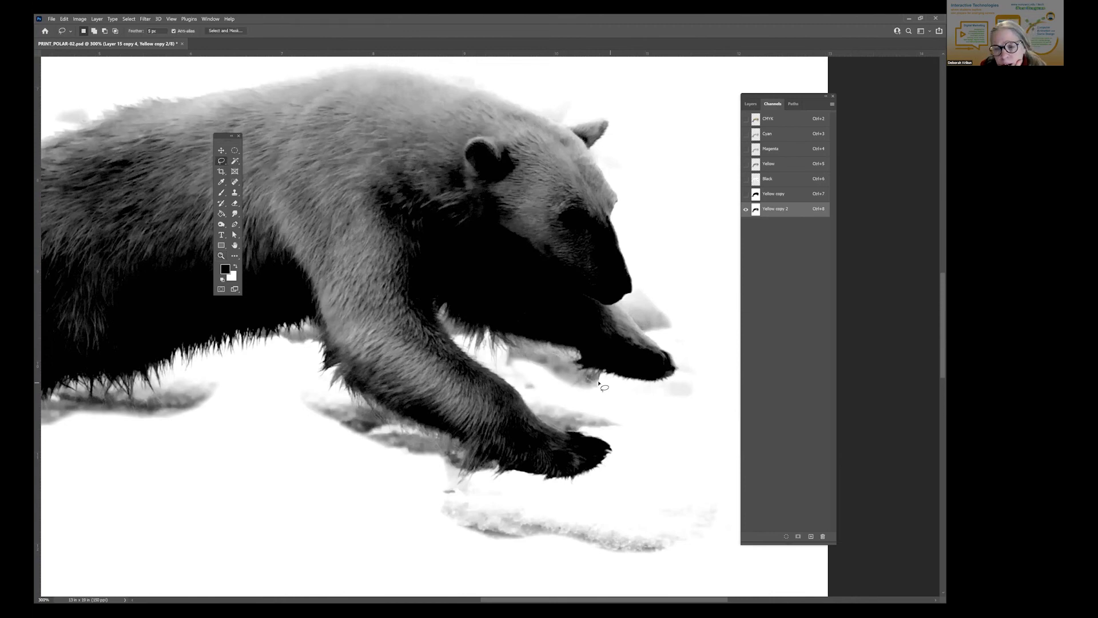
mouse_move(601, 372)
left_mouse_down()
mouse_move(578, 350)
mouse_move(507, 335)
mouse_move(526, 353)
mouse_move(505, 363)
mouse_move(517, 380)
mouse_move(545, 378)
mouse_move(608, 397)
left_mouse_up()
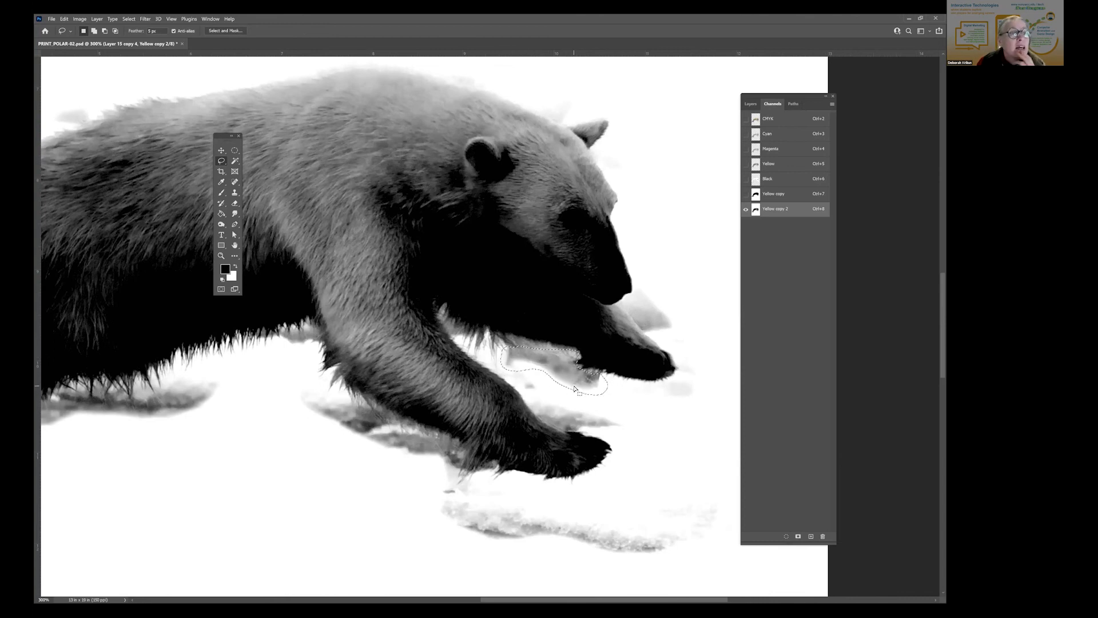
left_click(374, 117)
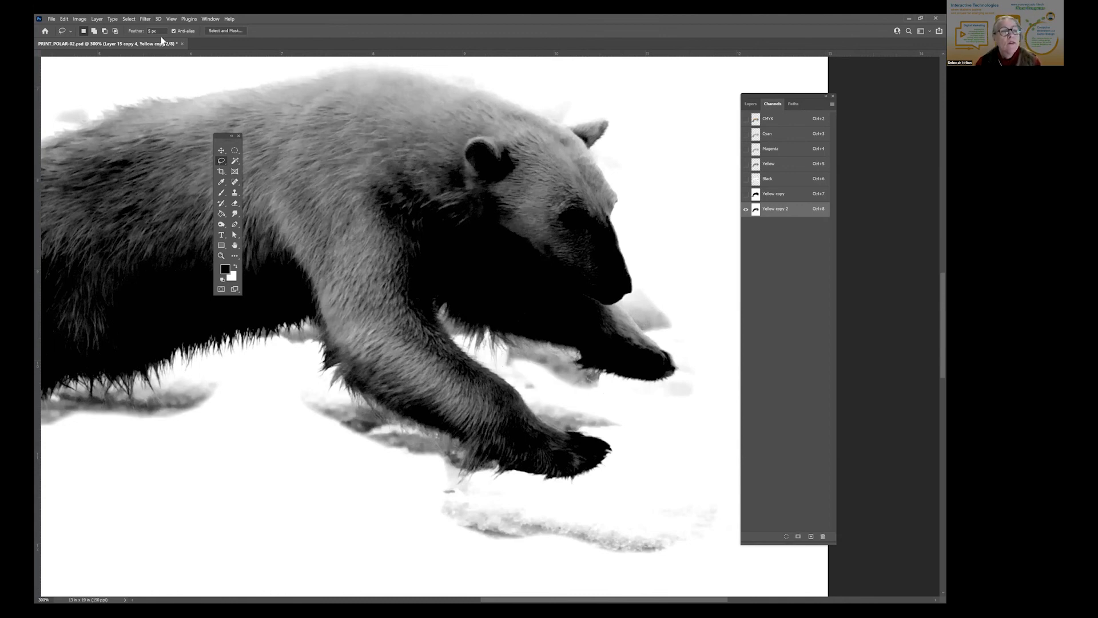
left_click_drag(162, 31, 122, 34)
type("0")
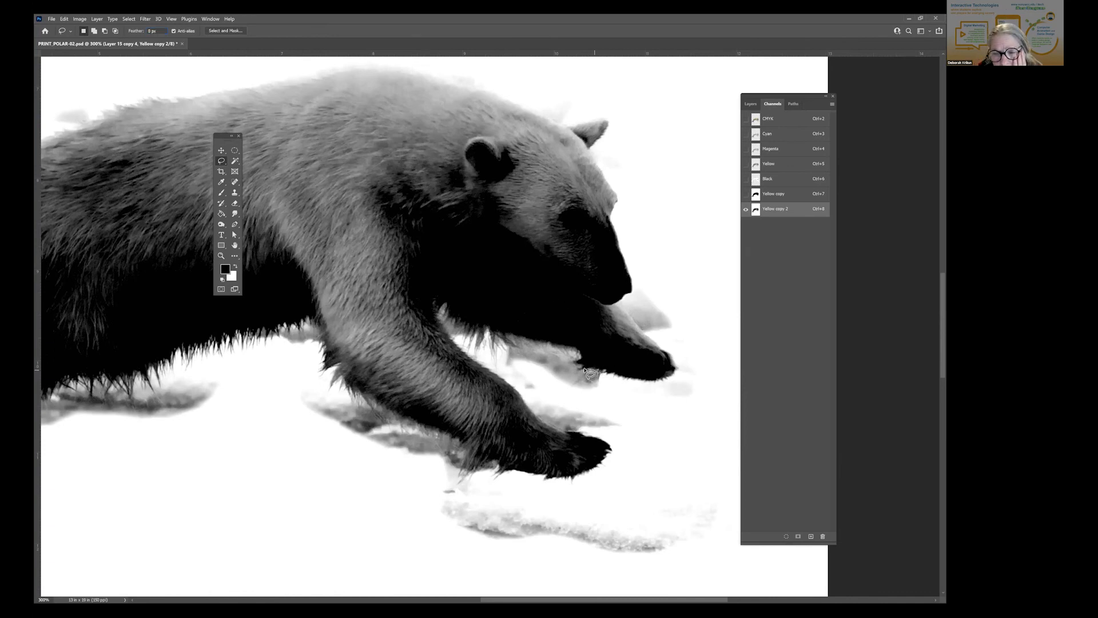
mouse_move(582, 369)
left_mouse_down()
mouse_move(509, 338)
mouse_move(521, 347)
mouse_move(504, 366)
mouse_move(605, 374)
left_mouse_up()
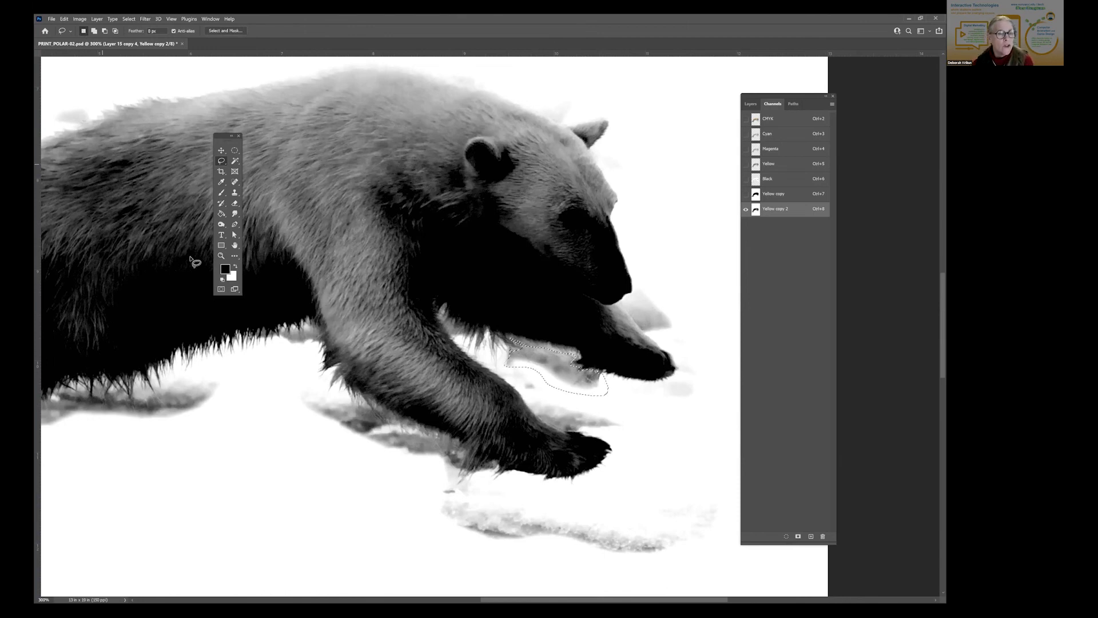
- Make white the foreground color
left_click(236, 266)
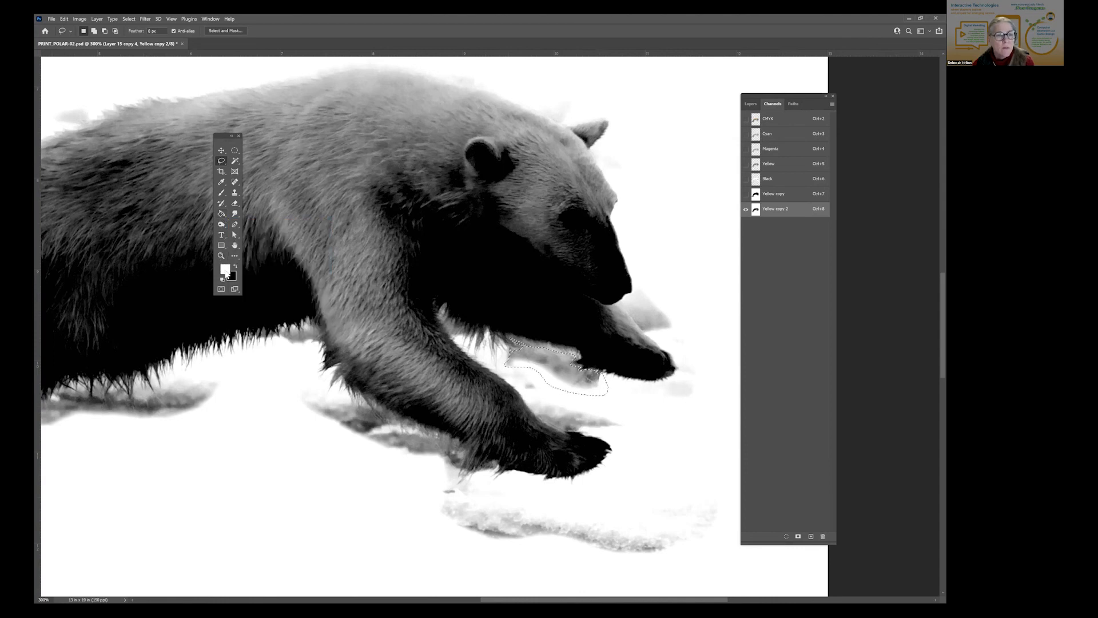
left_click(226, 270)
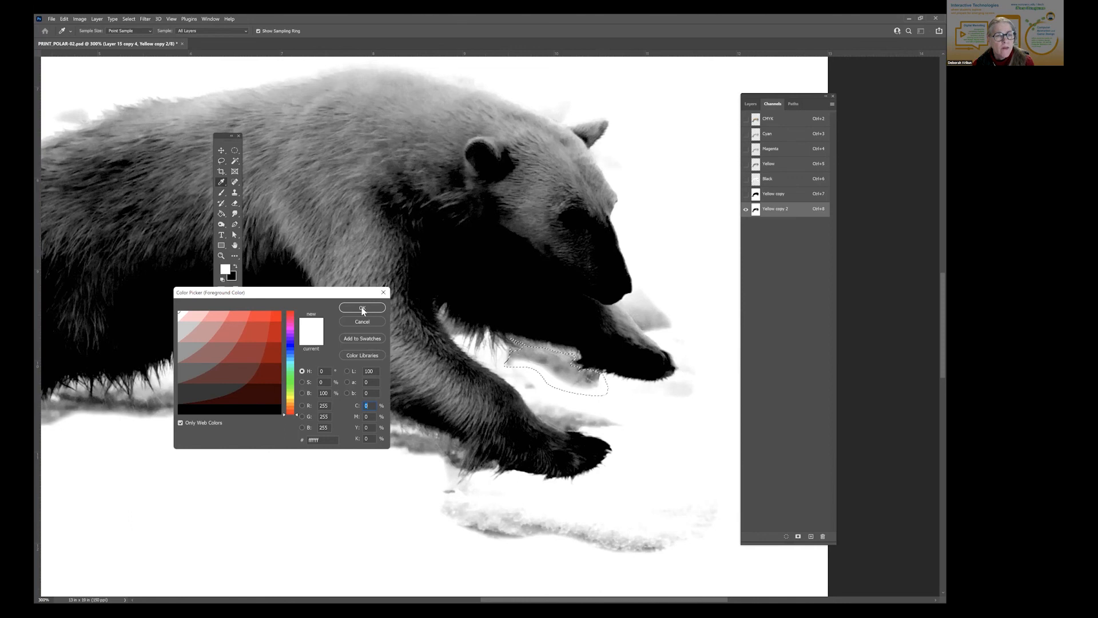
key("Return")
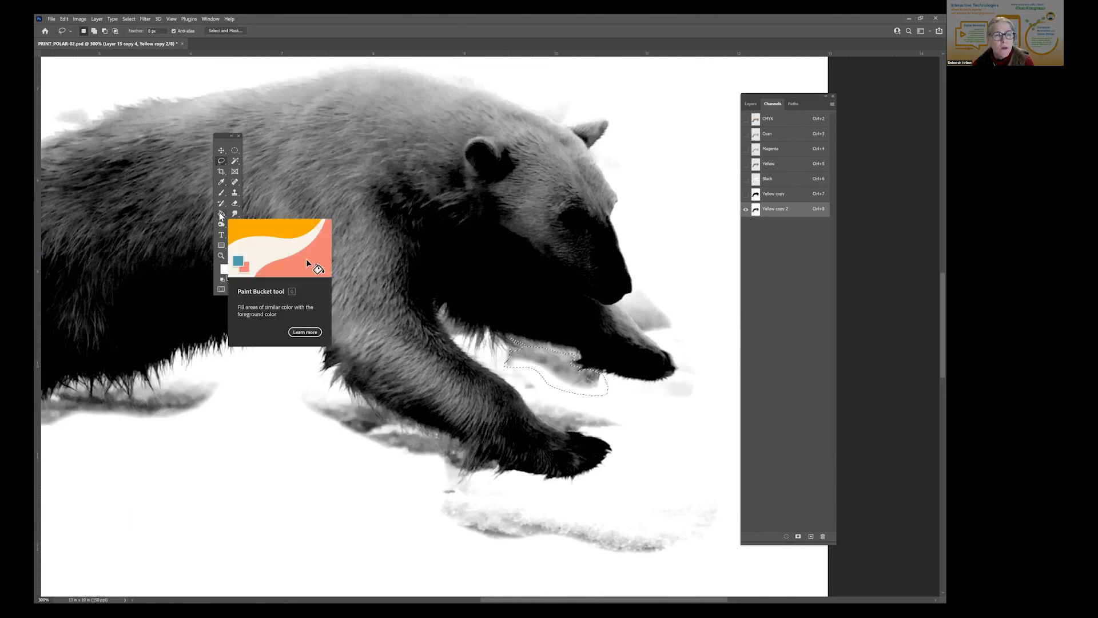
- Try to fill the lassoed ice patch with white using the Paint Bucket, then undo the fill and drop the selection
left_click(222, 215)
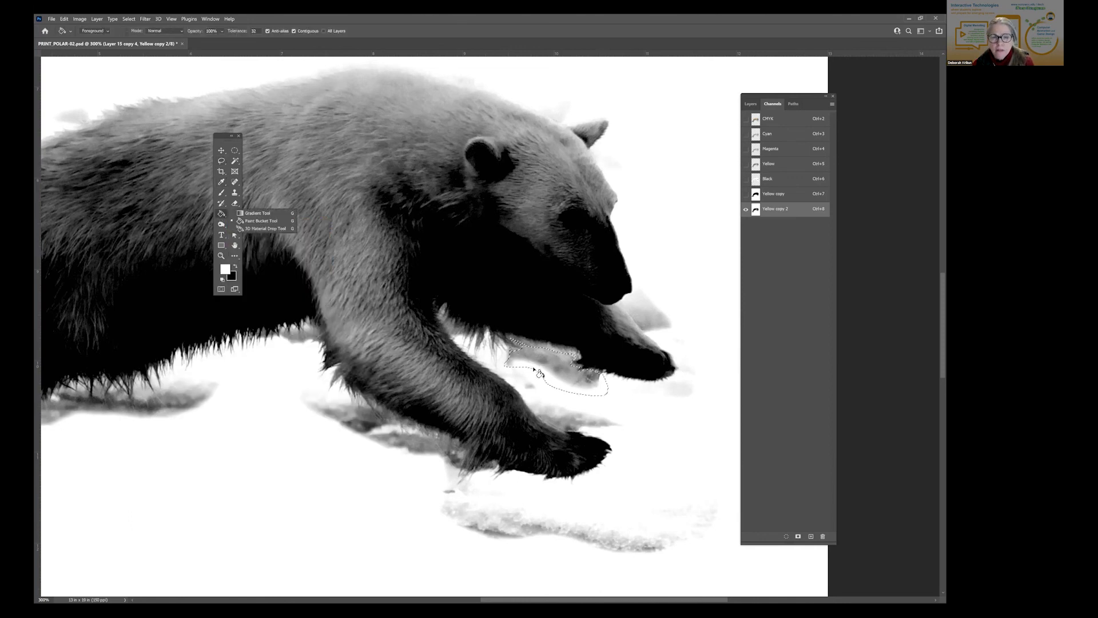
left_click(540, 360)
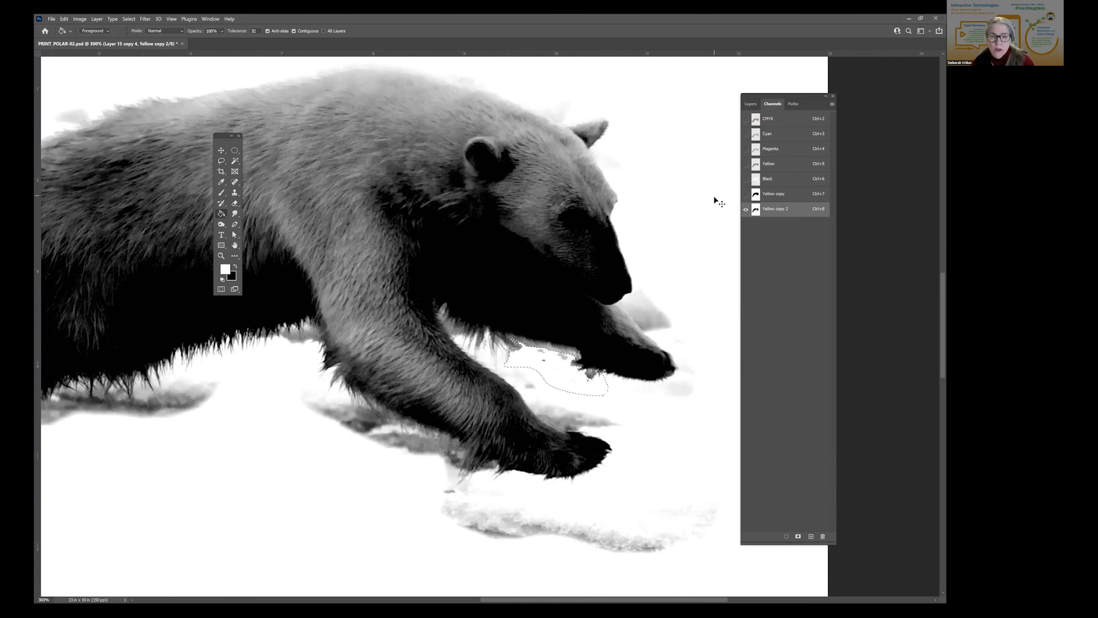
key("ctrl+d")
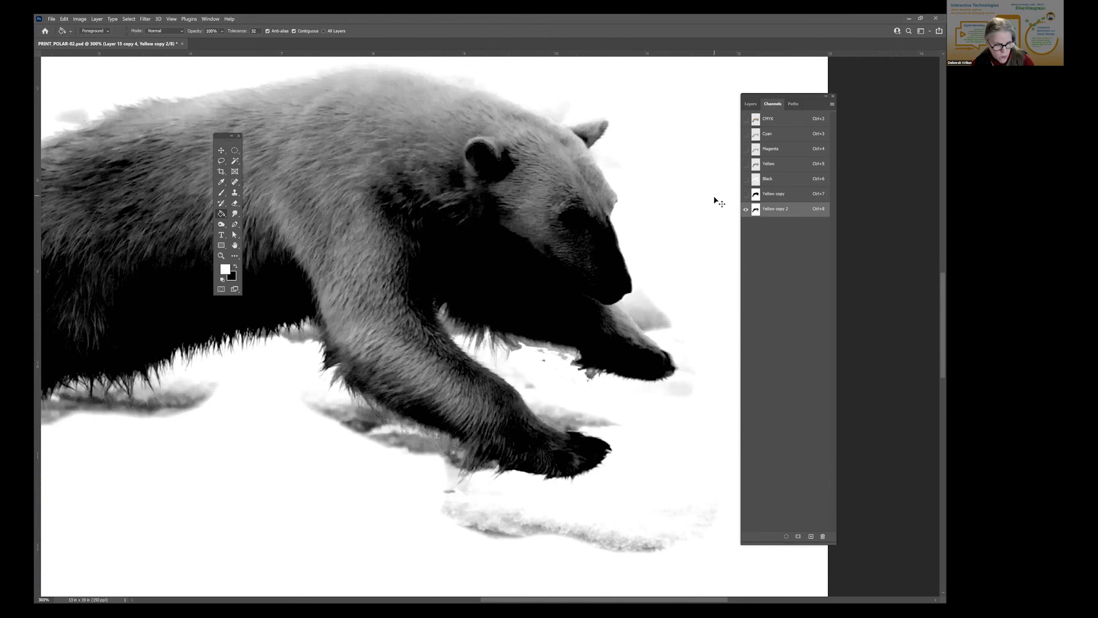
key("ctrl+shift+d")
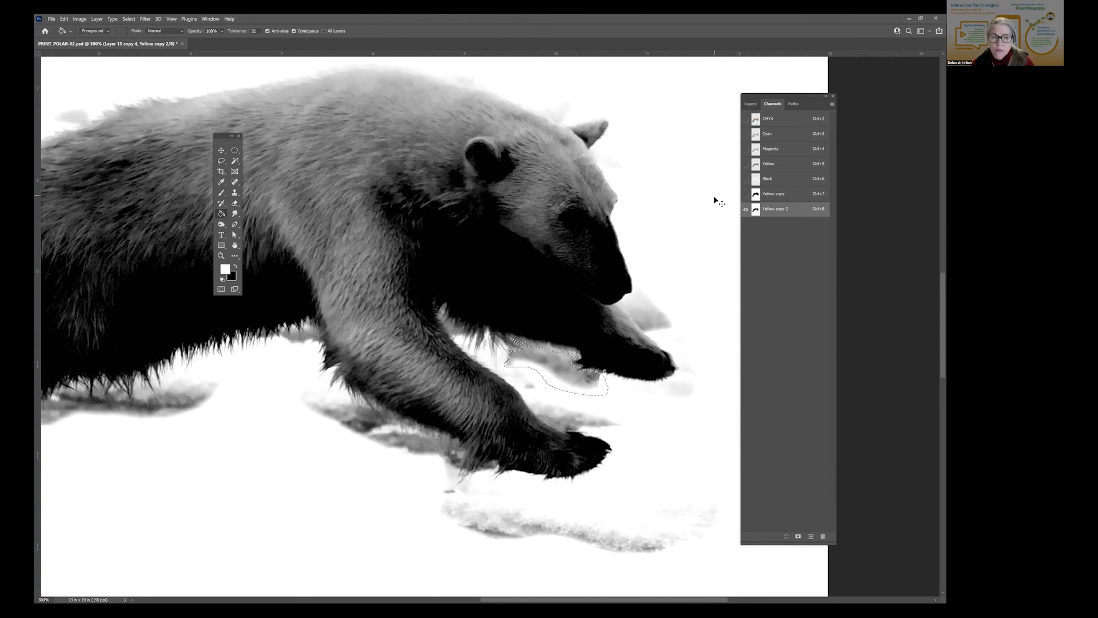
left_click(63, 20)
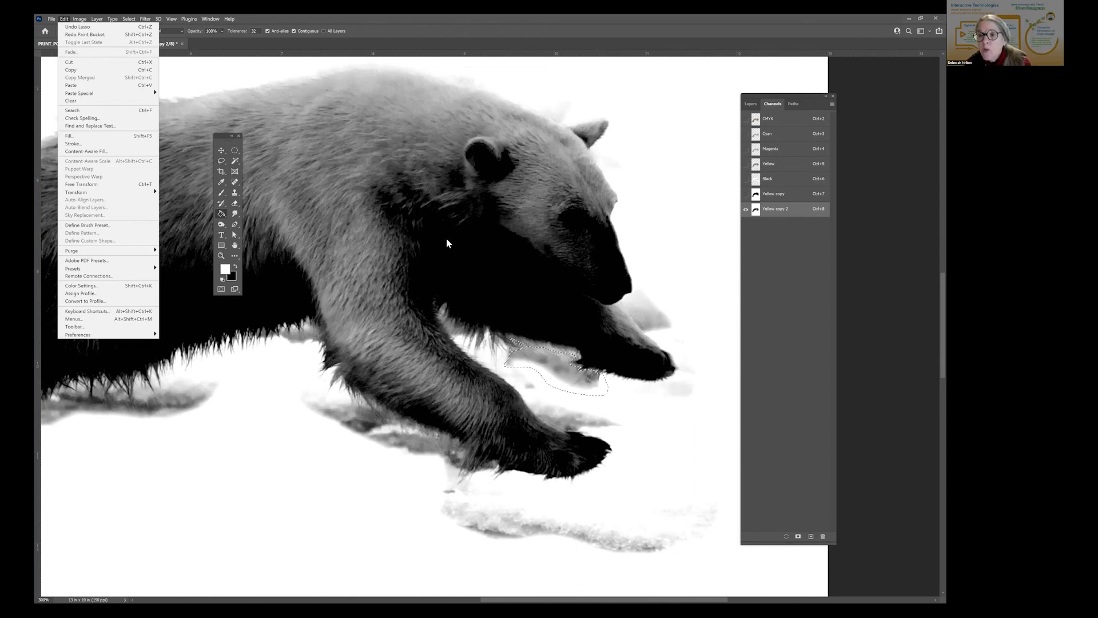
left_click(221, 150)
key("ctrl+h")
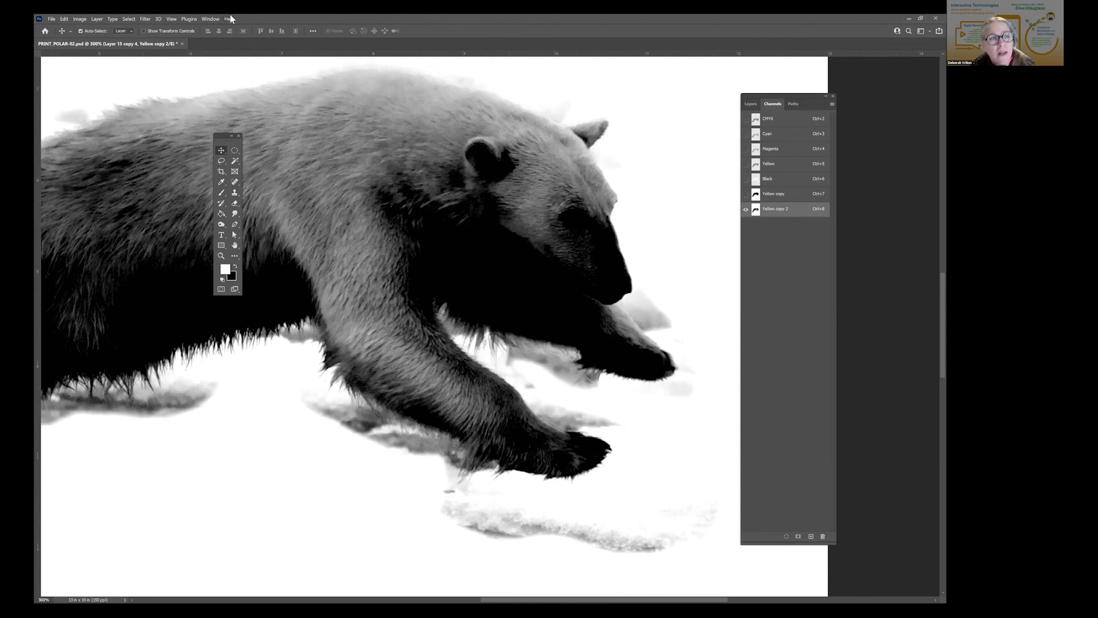
- Paint the gray ice beneath the far front leg white using a Soft Round brush with 0% hardness
left_click(222, 192)
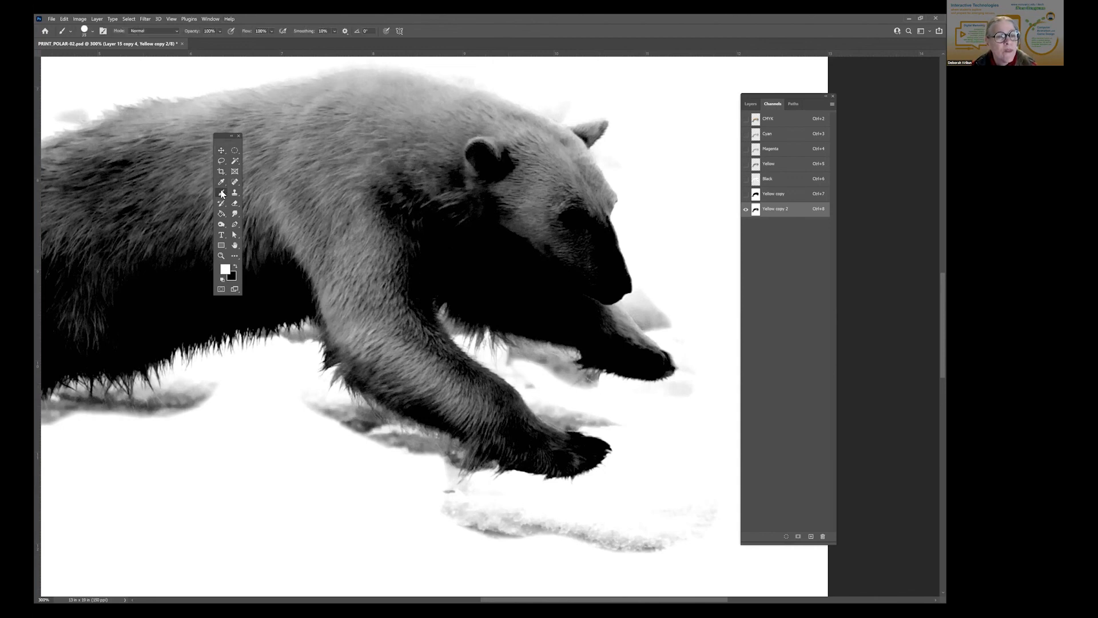
right_click(222, 192)
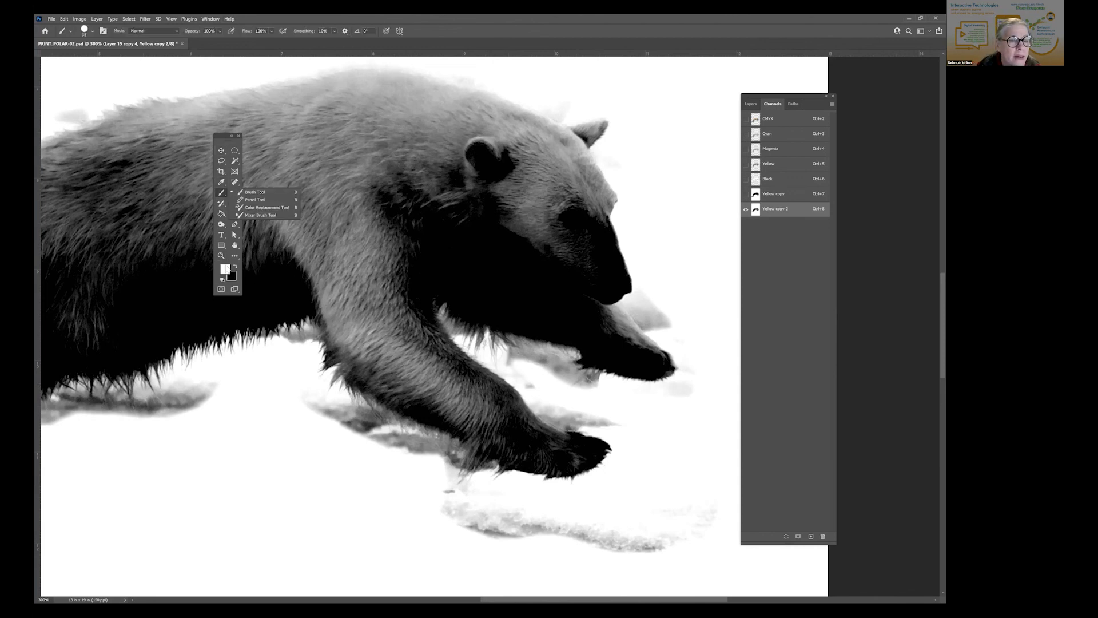
left_click(252, 192)
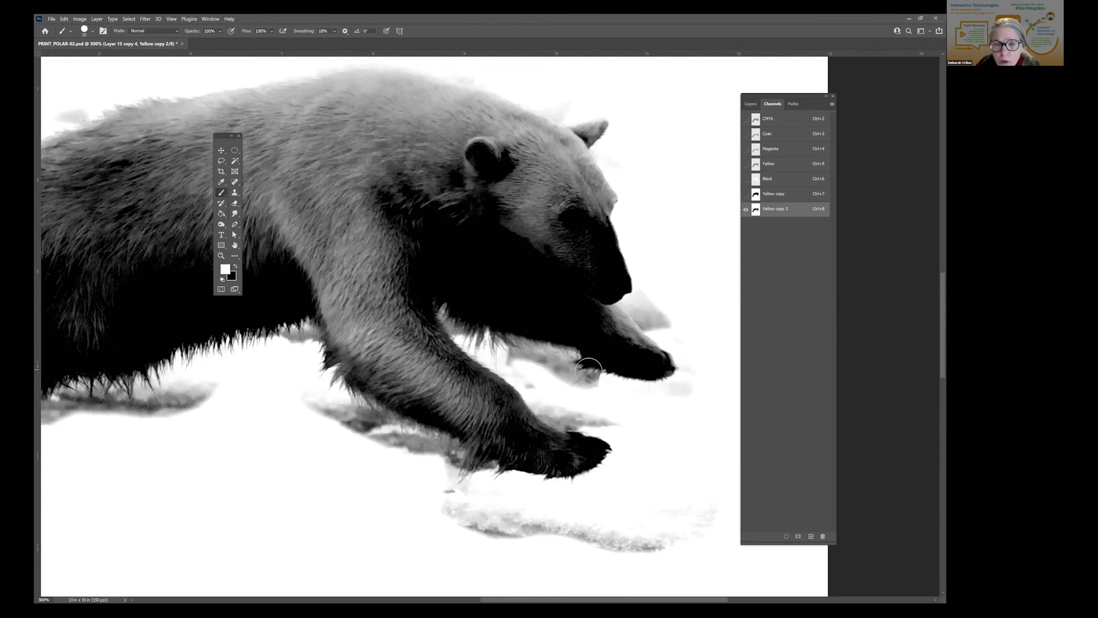
left_click_drag(598, 386, 592, 382)
key("ctrl+z")
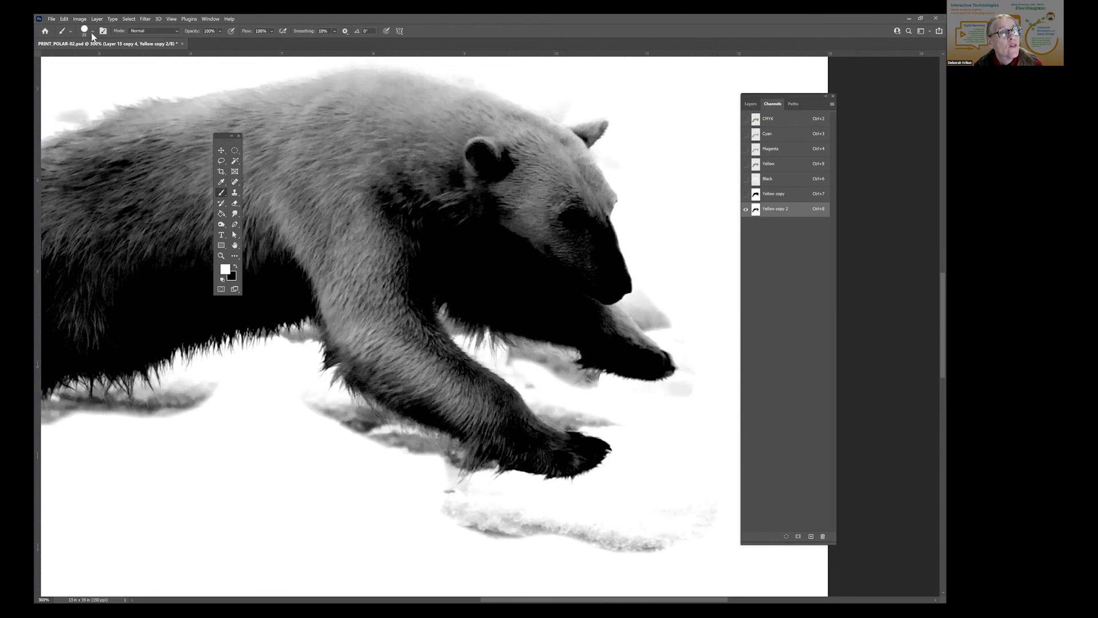
left_click(92, 32)
left_click(91, 128)
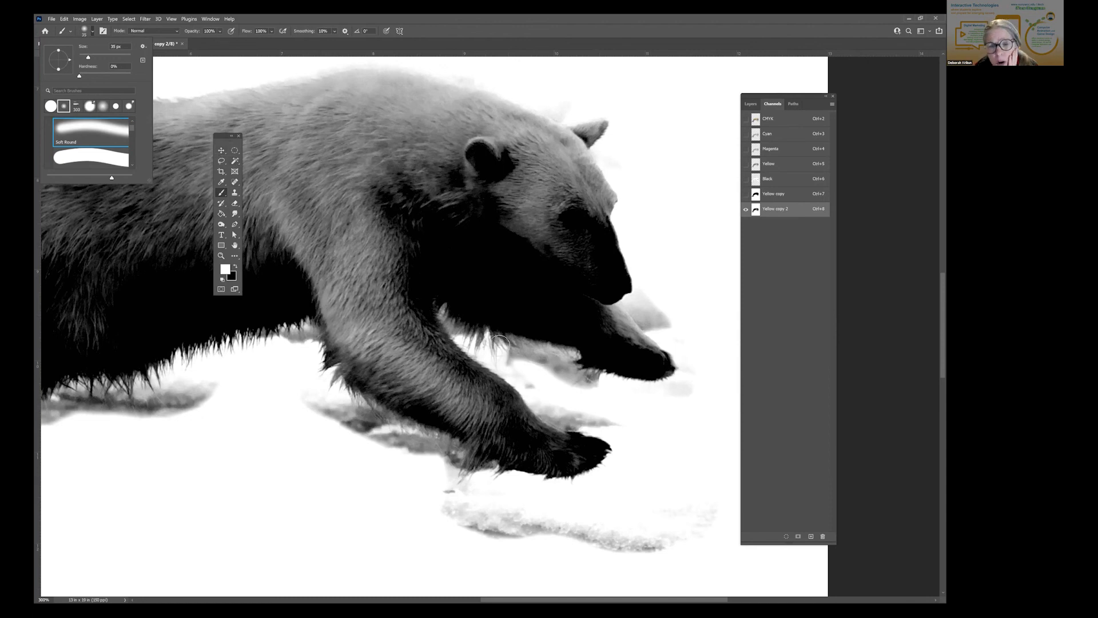
mouse_move(580, 389)
left_mouse_down()
mouse_move(560, 377)
mouse_move(562, 359)
mouse_move(515, 354)
mouse_move(520, 380)
mouse_move(489, 355)
left_mouse_up()
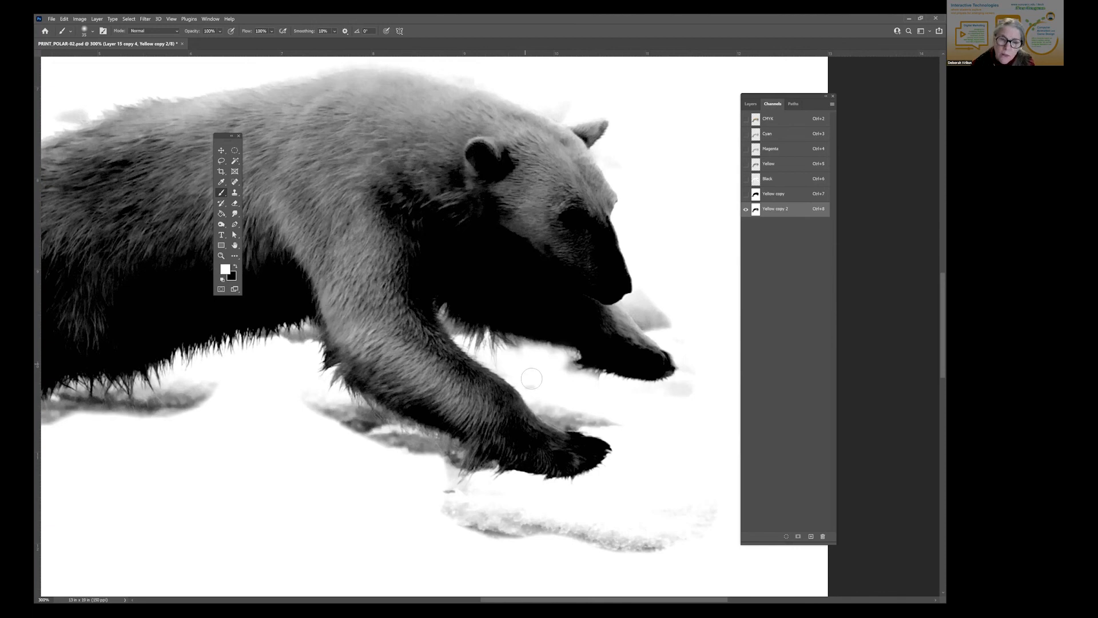
mouse_move(536, 404)
left_mouse_down()
mouse_move(547, 419)
mouse_move(626, 423)
mouse_move(549, 410)
left_mouse_up()
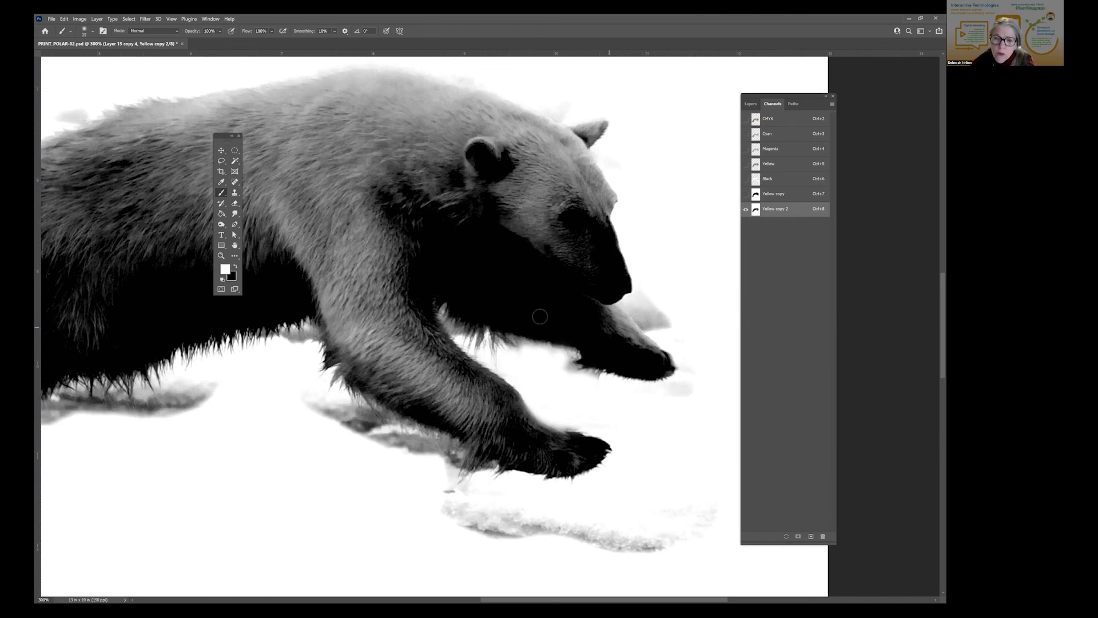
- Paint the gray ice beside the bear's muzzle and around its far front paw white with the resized soft brush
key("bracketright")
key("bracketright")
key("bracketright")
key("bracketright")
key("bracketright")
key("bracketright")
key("bracketright")
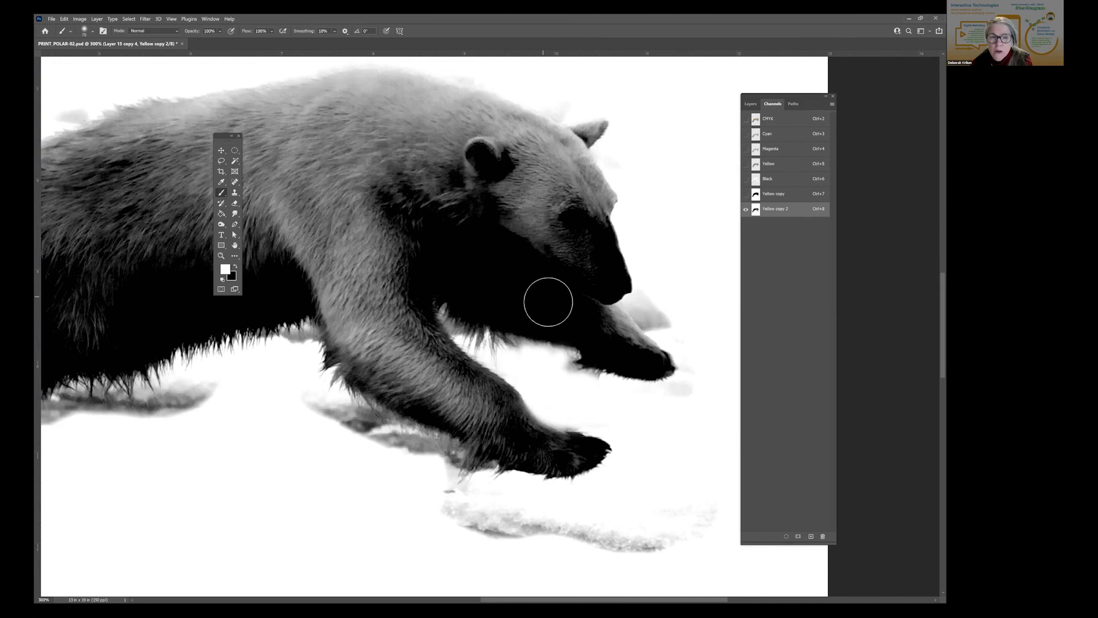
key("bracketleft")
key("bracketleft")
key("bracketleft")
key("bracketleft")
key("bracketleft")
key("bracketleft")
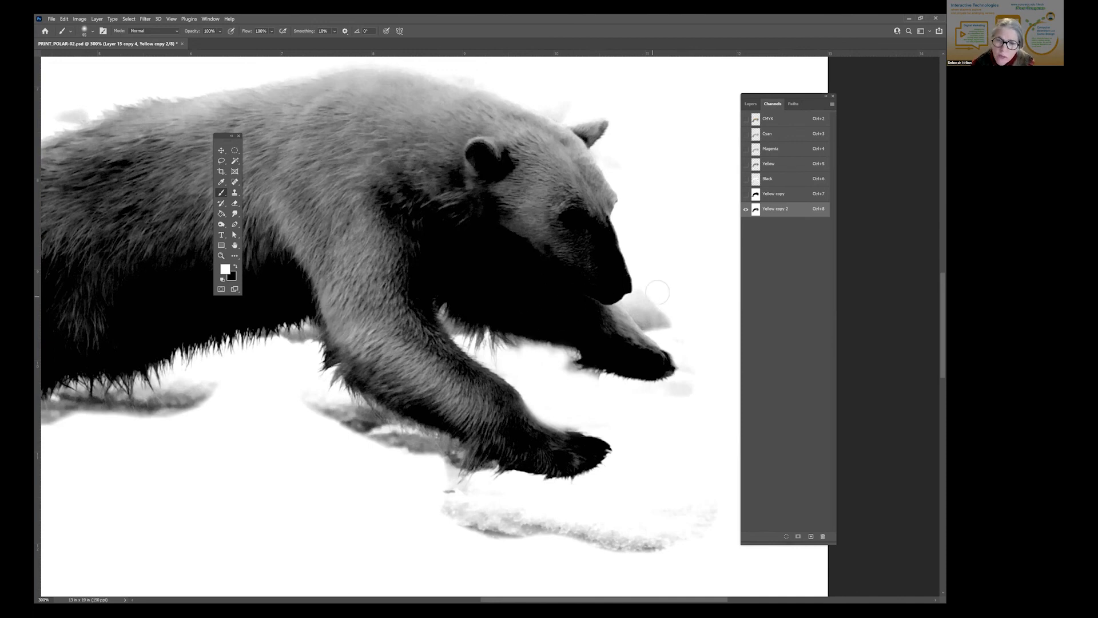
key("bracketleft")
key("bracketleft")
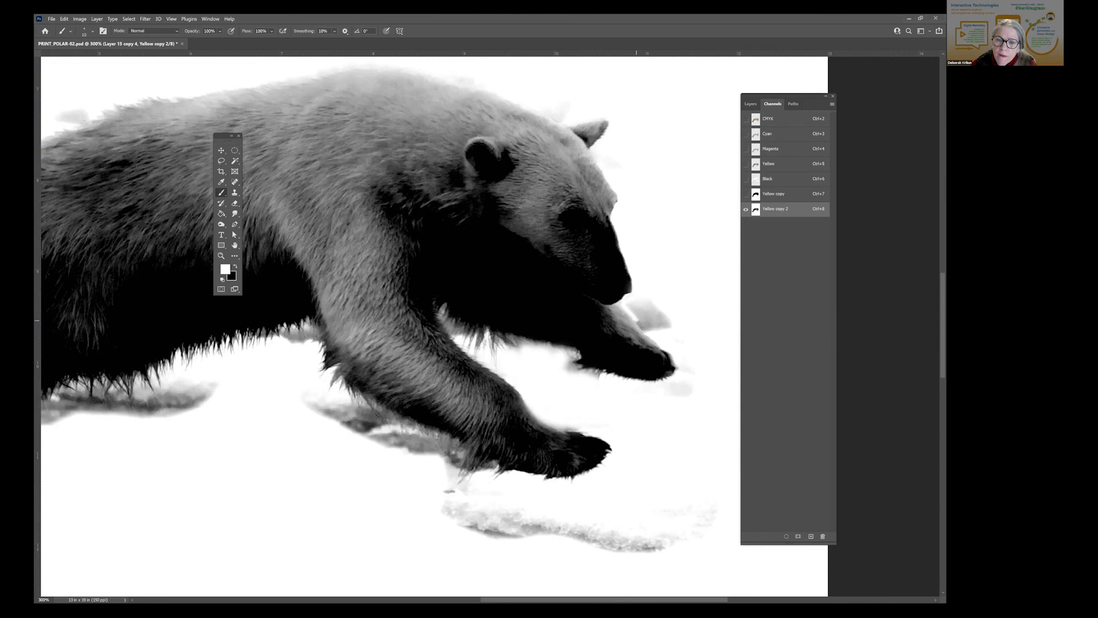
mouse_move(653, 327)
left_mouse_down()
mouse_move(647, 292)
mouse_move(671, 325)
mouse_move(653, 298)
mouse_move(633, 305)
mouse_move(673, 334)
mouse_move(696, 373)
mouse_move(691, 363)
mouse_move(678, 388)
mouse_move(652, 397)
mouse_move(694, 393)
left_mouse_up()
left_click_drag(597, 381, 539, 358)
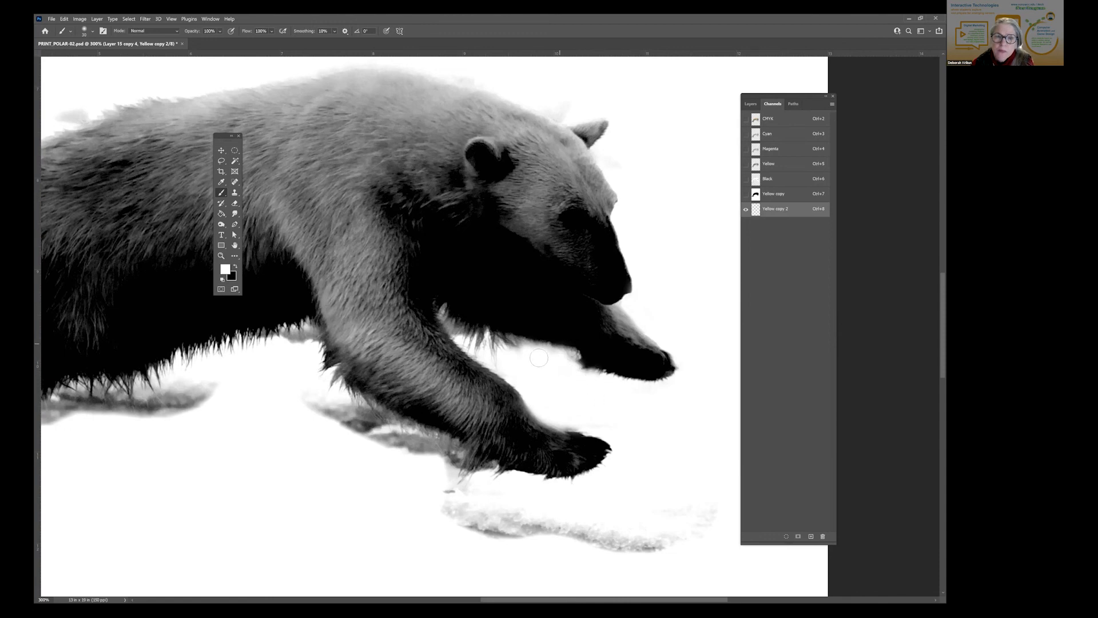
- Paint the gray ice behind and beneath the near front leg and paw white using a 60 px soft brush
left_click_drag(573, 323, 589, 309)
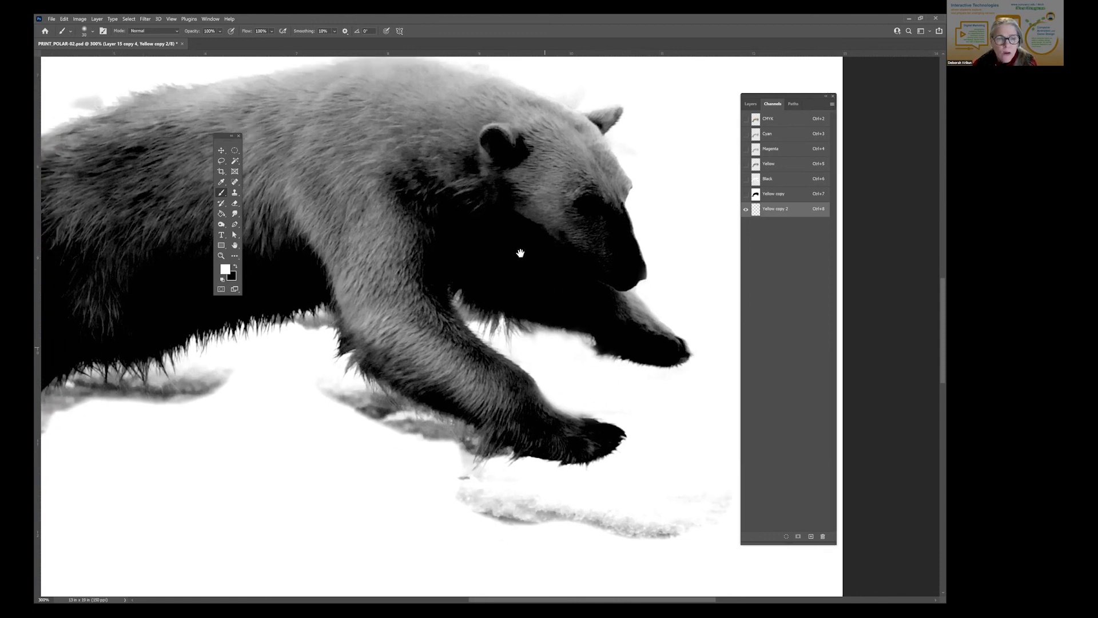
left_click_drag(645, 424, 658, 278)
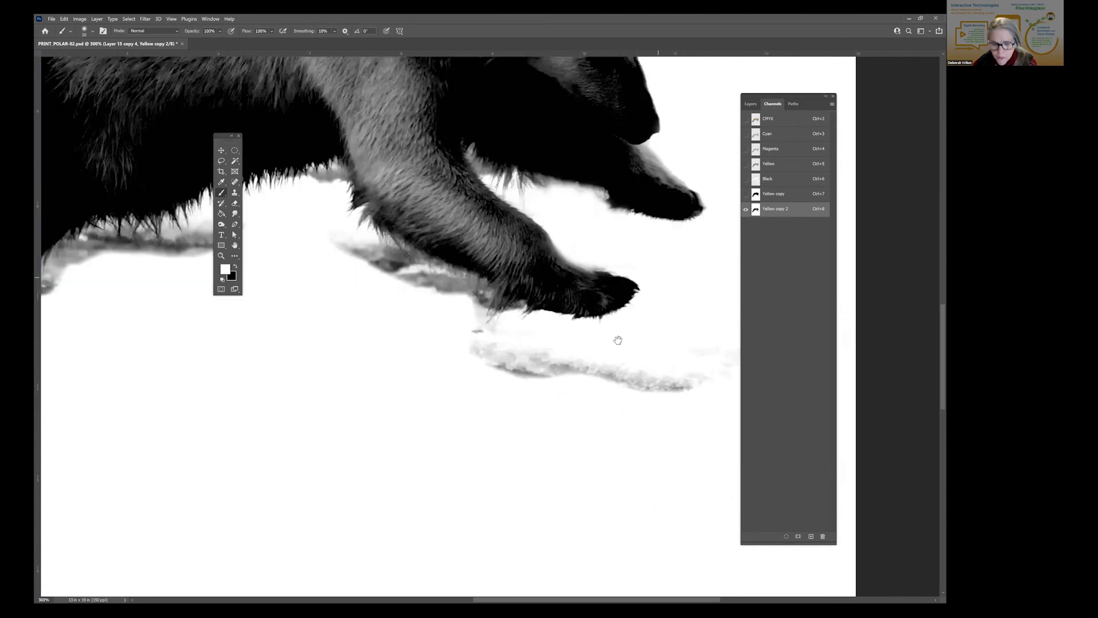
key("]")
key("]")
key("]")
left_click_drag(690, 378, 651, 392)
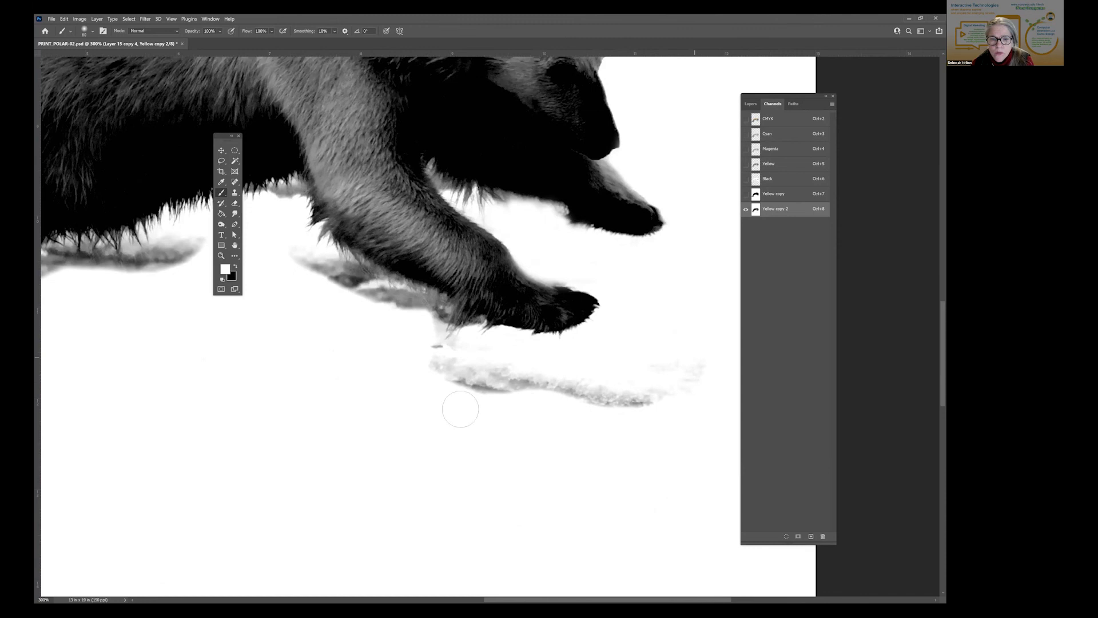
mouse_move(454, 361)
left_mouse_down()
mouse_move(423, 350)
mouse_move(438, 329)
mouse_move(426, 303)
mouse_move(369, 306)
mouse_move(334, 271)
mouse_move(292, 265)
mouse_move(379, 290)
mouse_move(347, 275)
mouse_move(224, 311)
left_mouse_up()
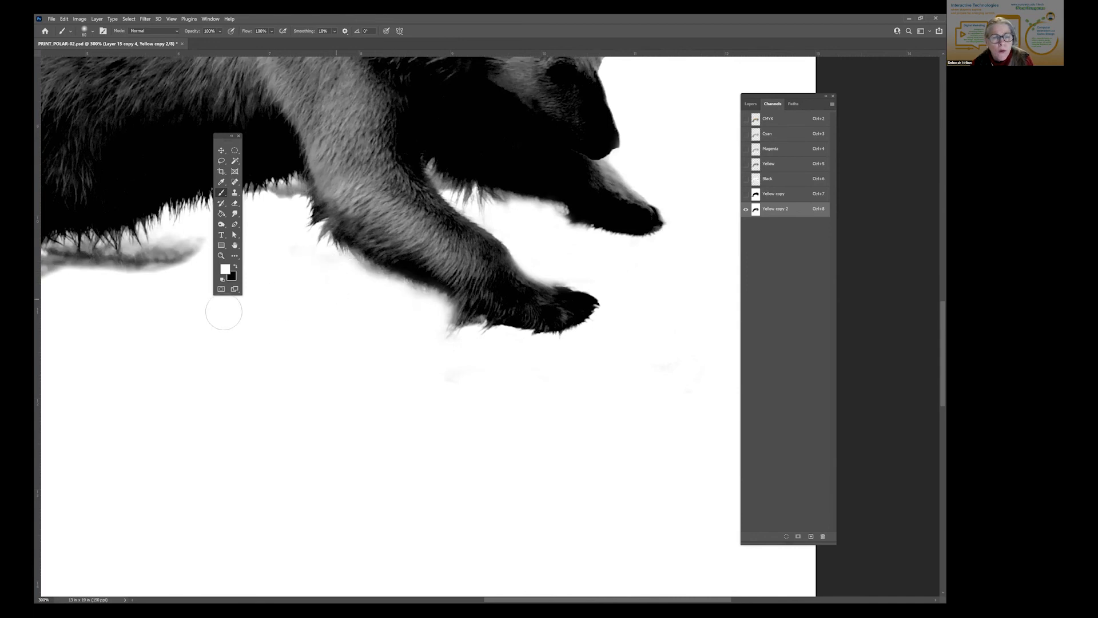
- Paint the gray ice beneath the belly and in front of the hind leg white
left_click_drag(568, 373, 598, 385)
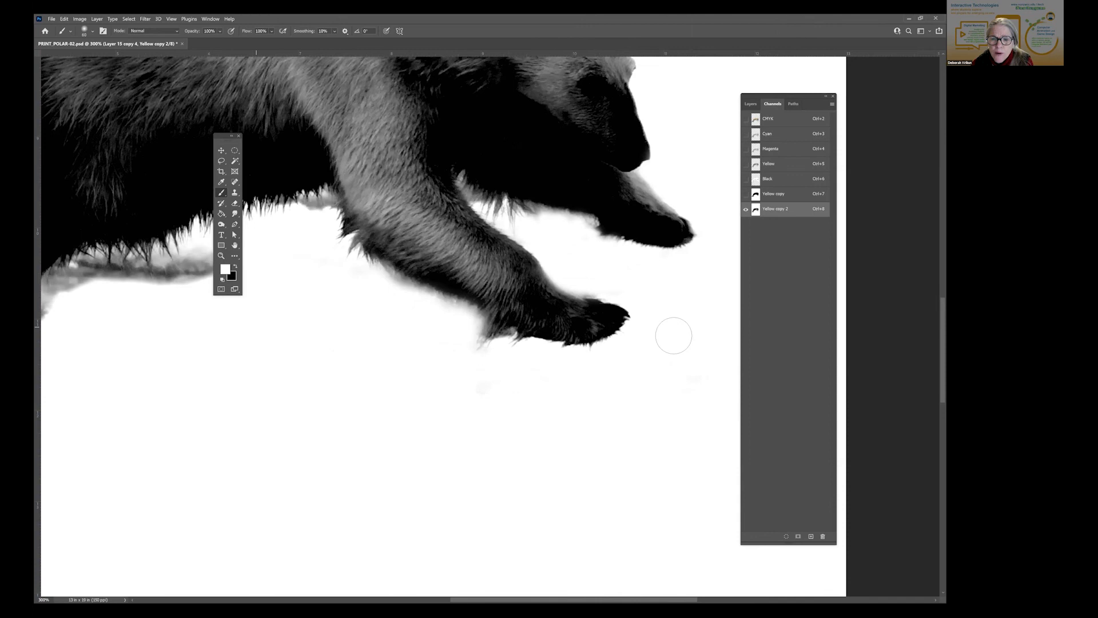
left_click_drag(215, 261, 643, 329)
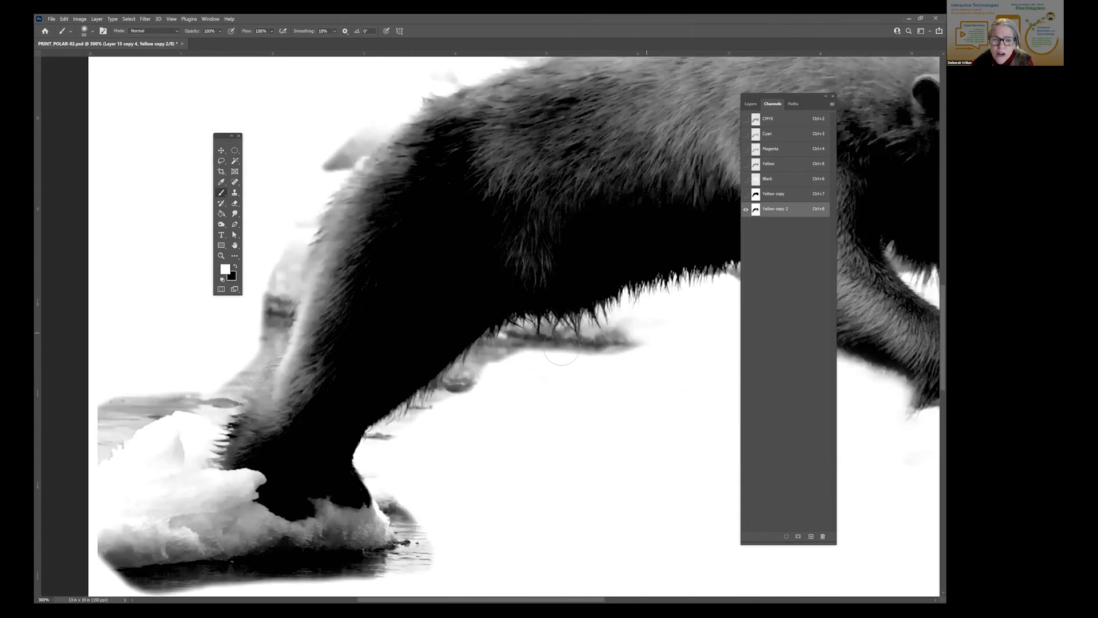
mouse_move(558, 357)
left_mouse_down()
mouse_move(513, 349)
mouse_move(474, 395)
mouse_move(375, 451)
mouse_move(404, 526)
left_mouse_up()
- Paint the dark water beneath and beside the ice block under the hind paw white
left_click_drag(563, 463, 626, 422)
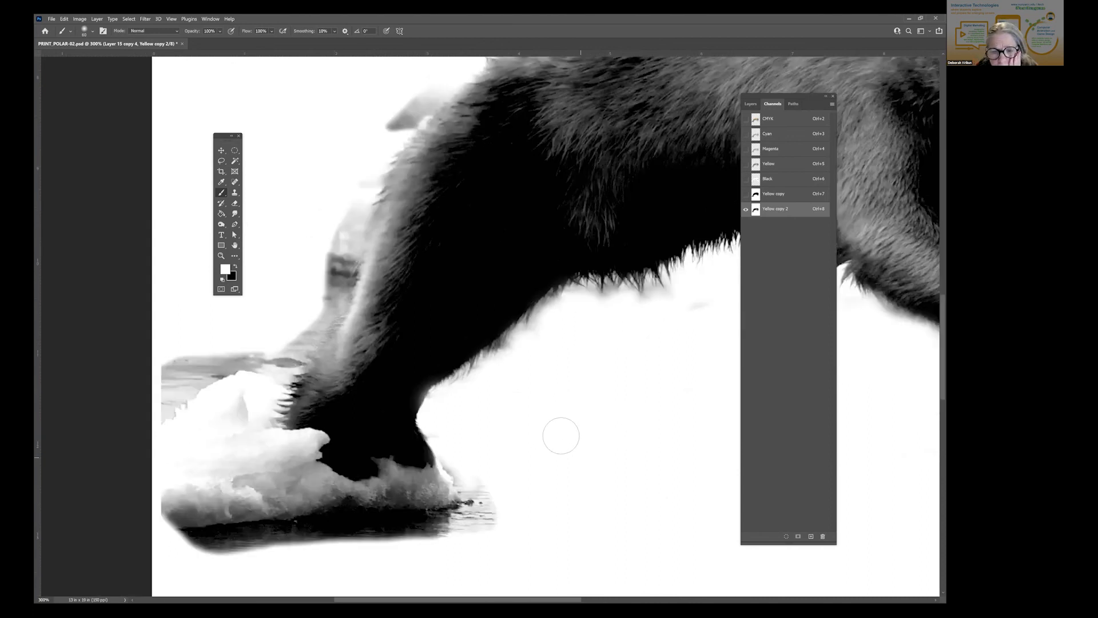
left_click_drag(534, 471, 616, 413)
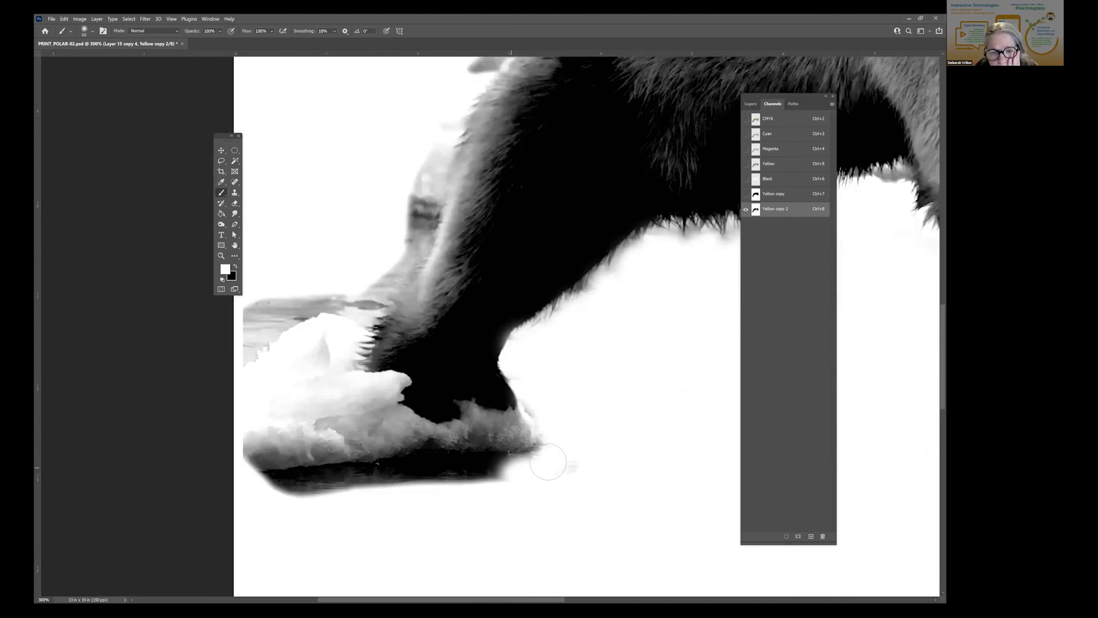
mouse_move(494, 469)
left_mouse_down()
mouse_move(423, 459)
mouse_move(438, 462)
mouse_move(325, 483)
mouse_move(269, 475)
mouse_move(569, 473)
left_mouse_up()
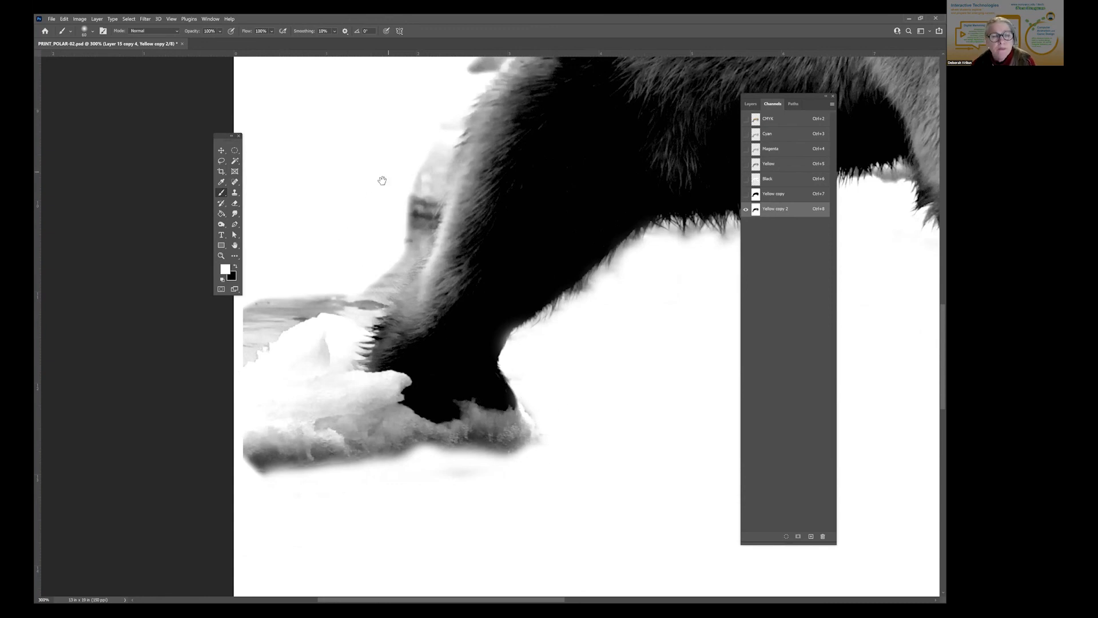
- Paint the gray ice and water behind the hind leg white, down to the ice block
left_click_drag(379, 179, 393, 226)
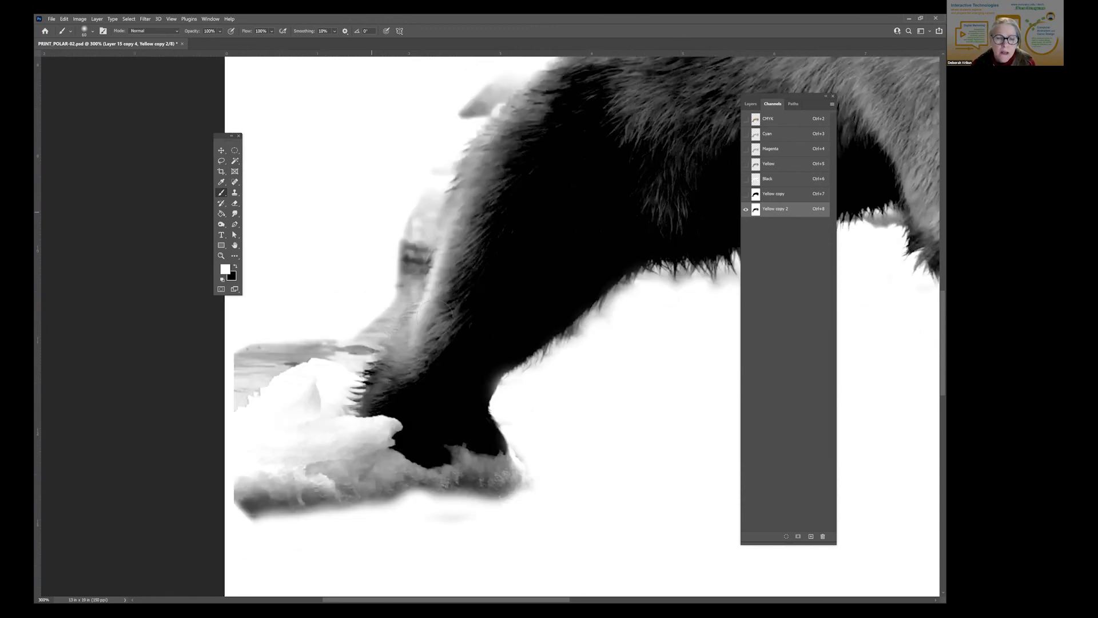
left_click_drag(422, 286, 429, 389)
left_click_drag(426, 315, 416, 386)
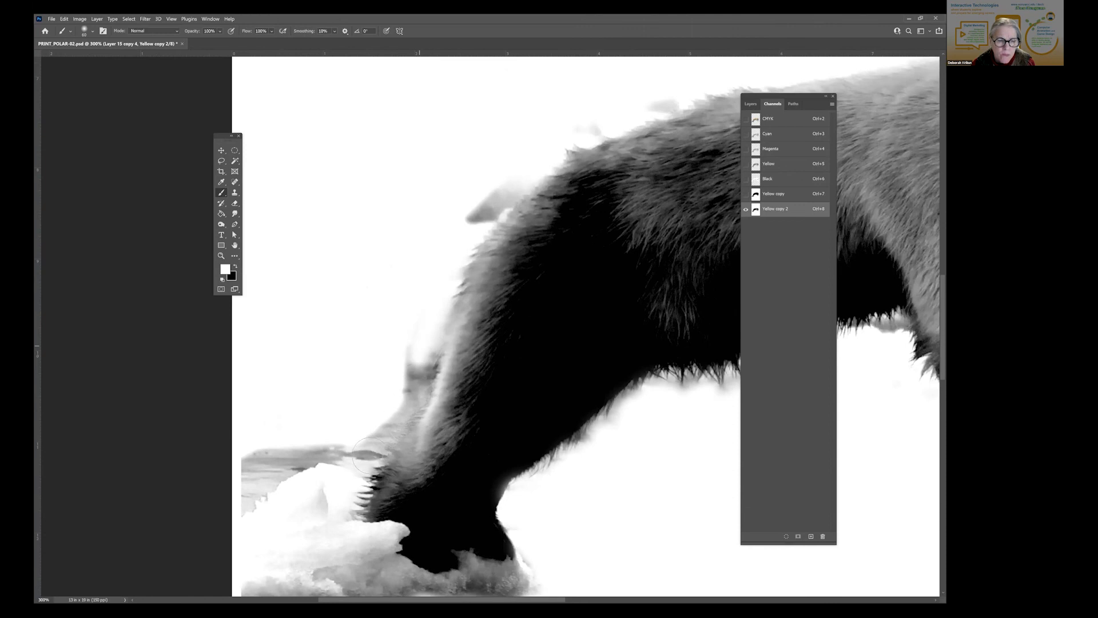
mouse_move(346, 438)
left_mouse_down()
mouse_move(238, 474)
mouse_move(298, 428)
mouse_move(346, 424)
mouse_move(315, 455)
mouse_move(330, 467)
mouse_move(358, 434)
left_mouse_up()
- Paint the gray ice patches behind the rump and above the back white
left_click_drag(470, 149, 383, 247)
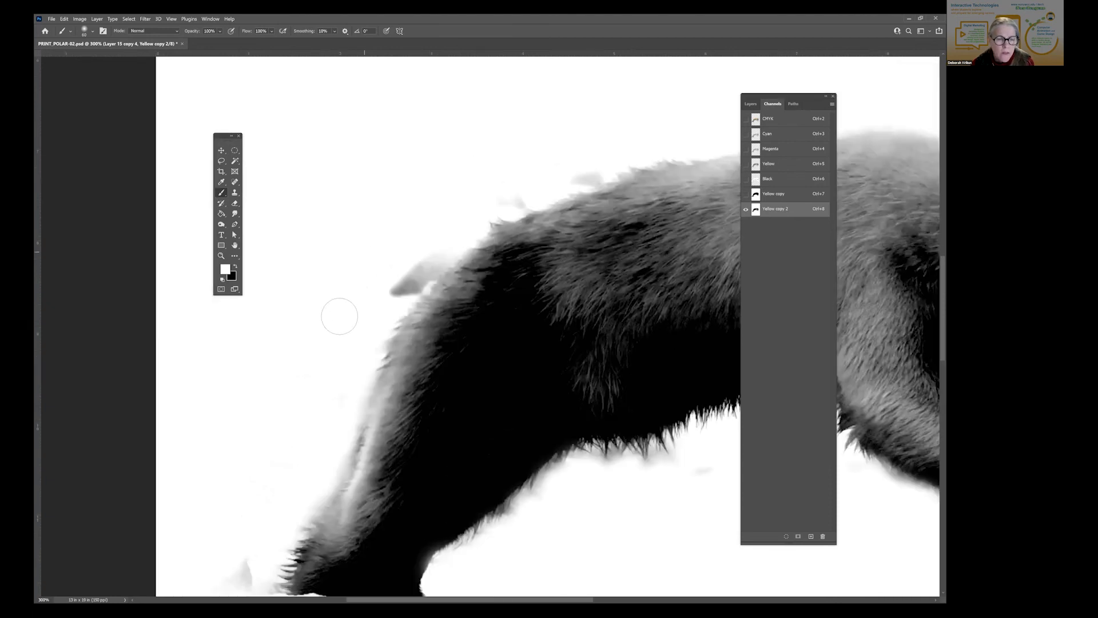
mouse_move(387, 300)
left_mouse_down()
mouse_move(395, 286)
mouse_move(400, 294)
left_mouse_up()
left_click_drag(403, 292, 389, 305)
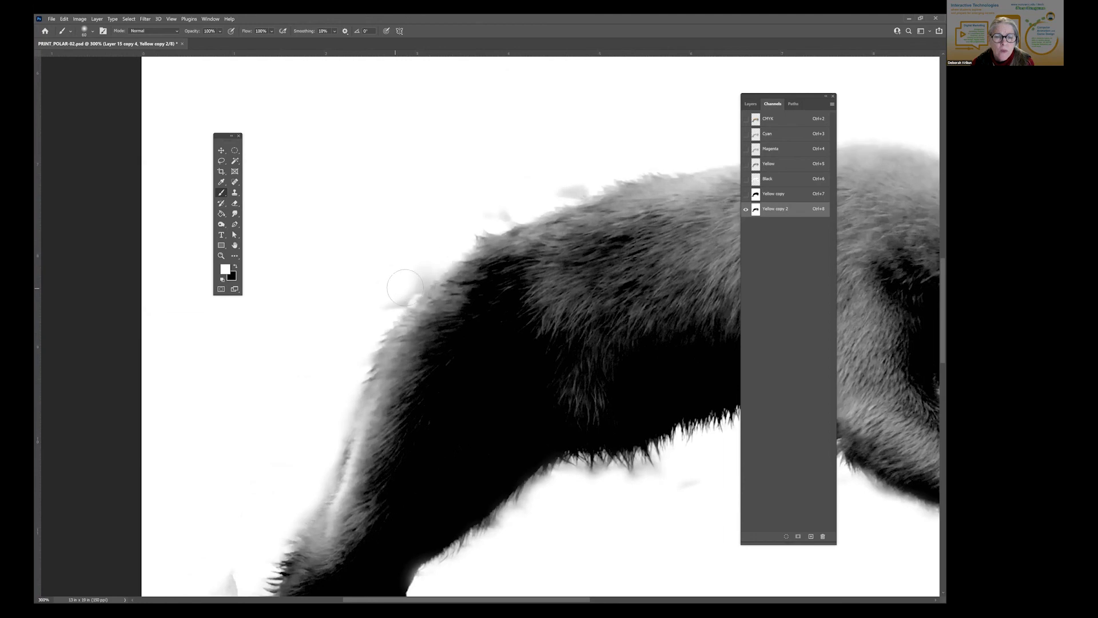
mouse_move(512, 202)
left_mouse_down()
mouse_move(500, 216)
mouse_move(576, 171)
mouse_move(573, 192)
left_mouse_up()
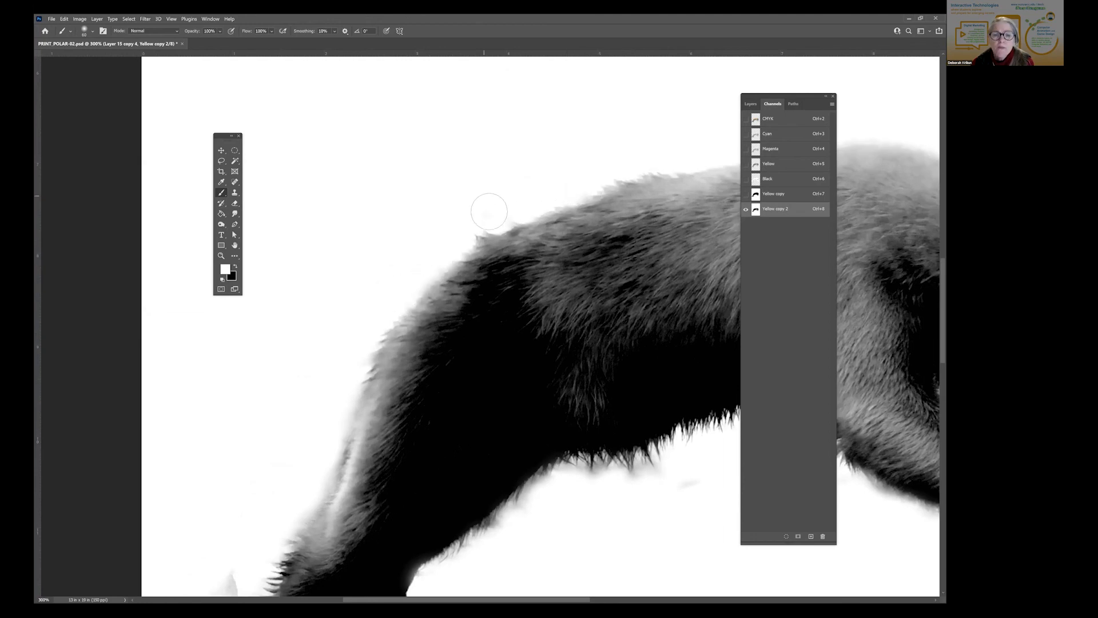
- Try to turn the bear solid black with Levels on Yellow copy 2 by sampling black points in its light fur
left_click(173, 22)
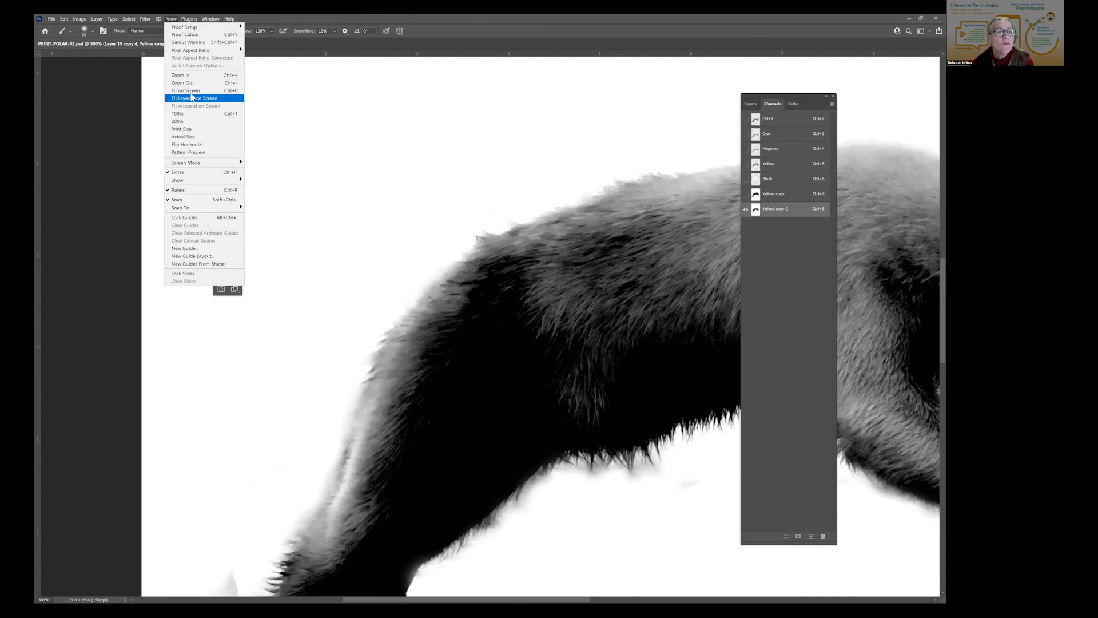
left_click(193, 90)
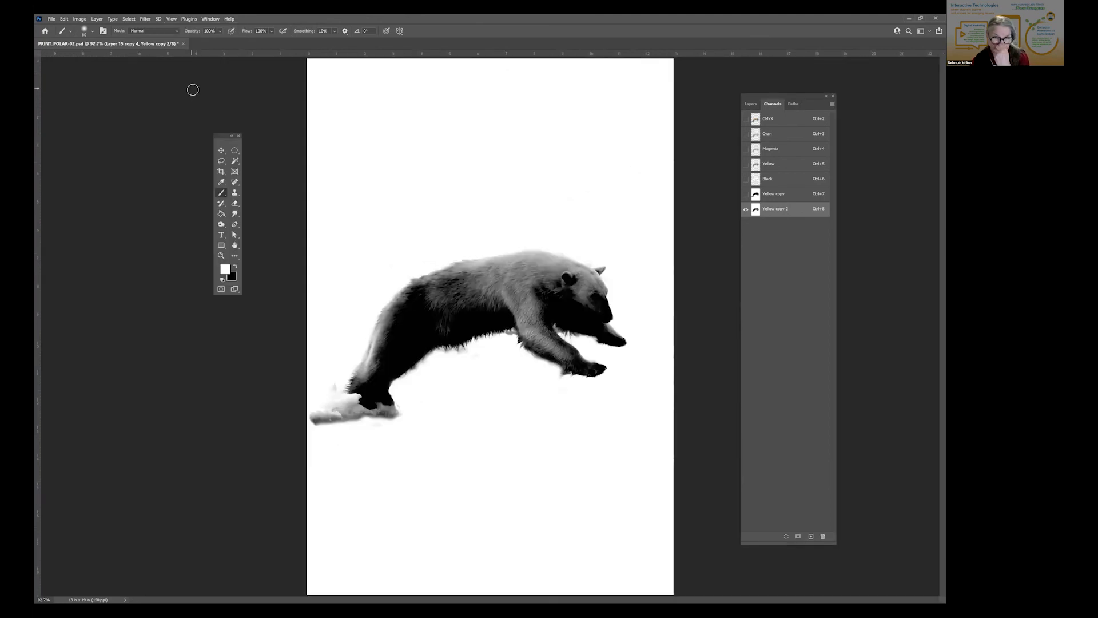
left_click(81, 19)
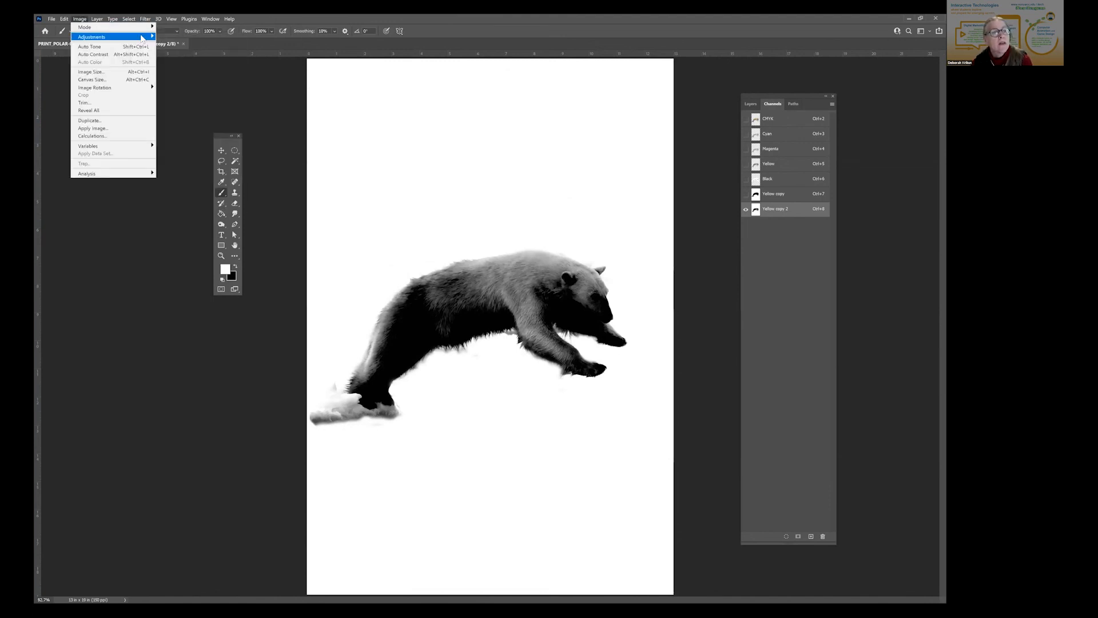
left_click(169, 45)
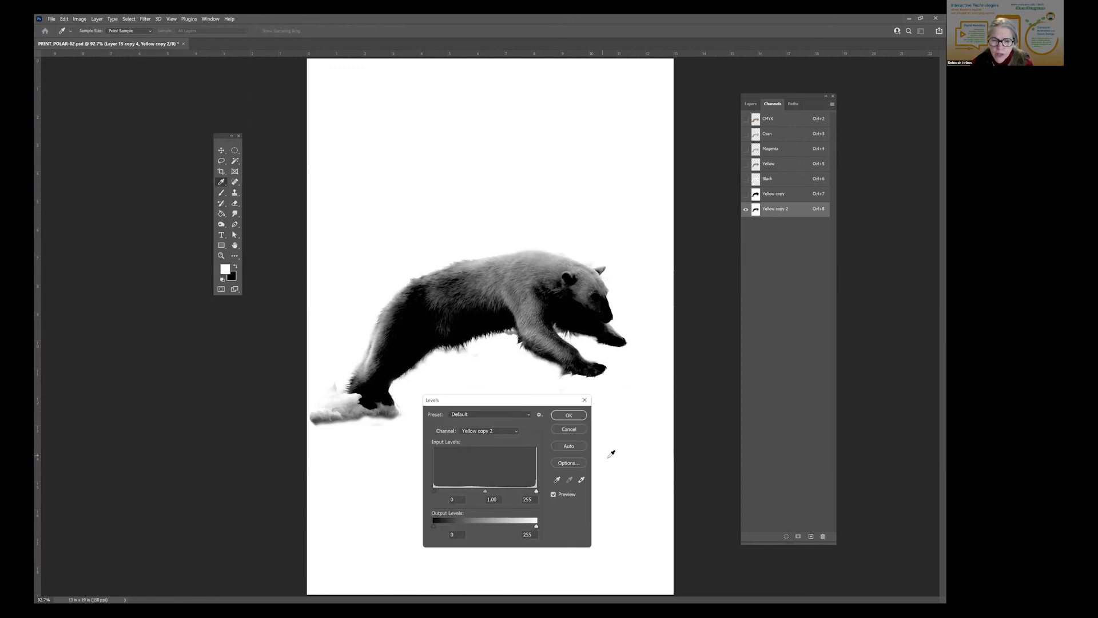
left_click(558, 481)
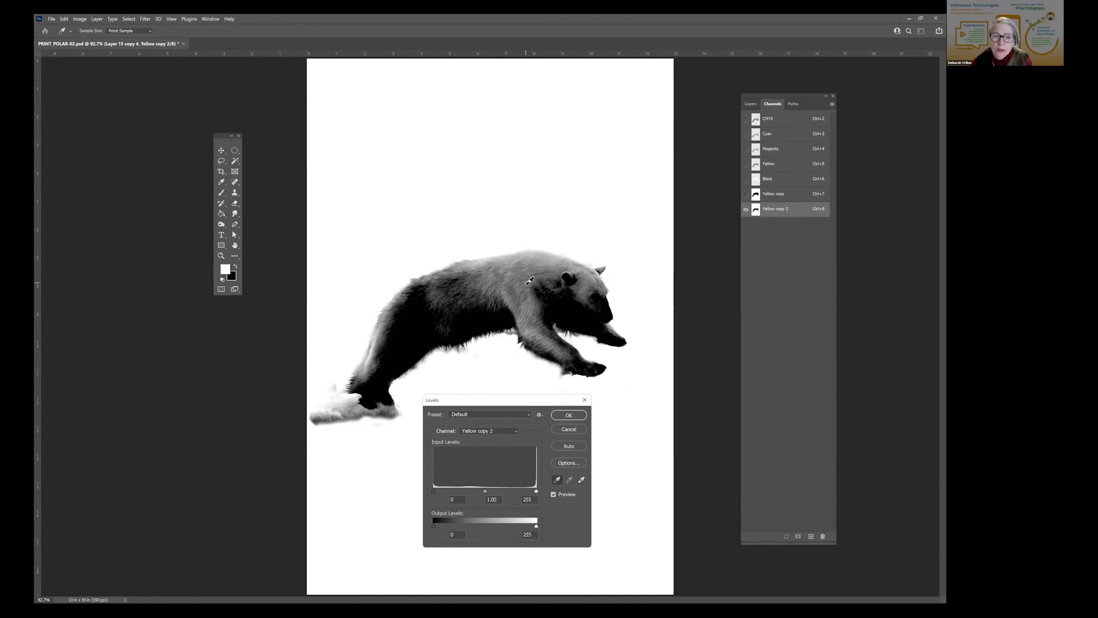
left_click(546, 252)
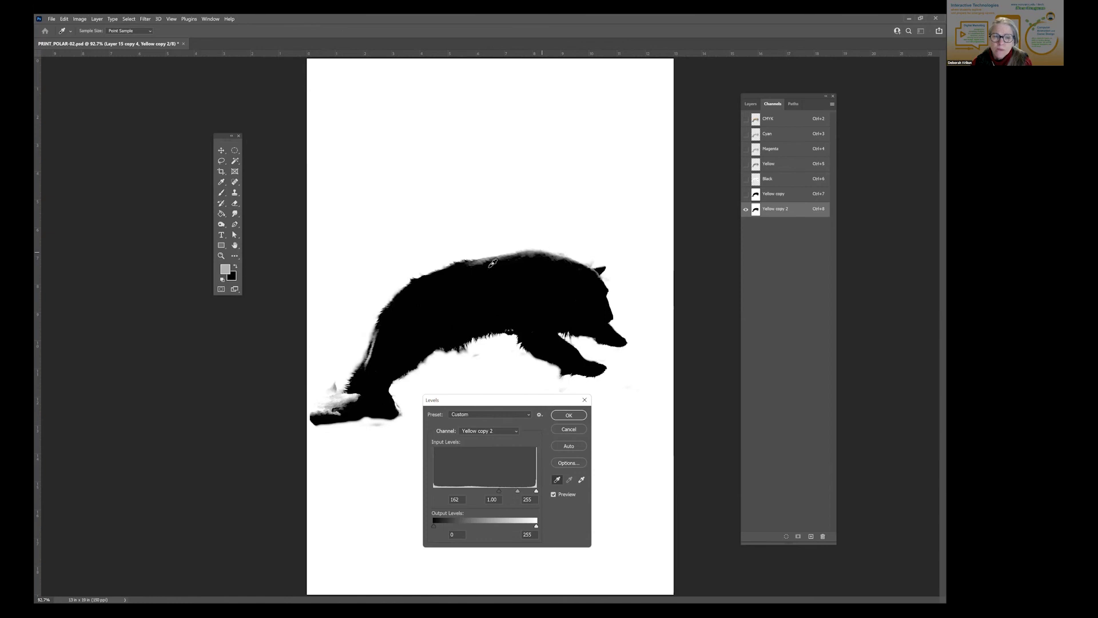
left_click(536, 301)
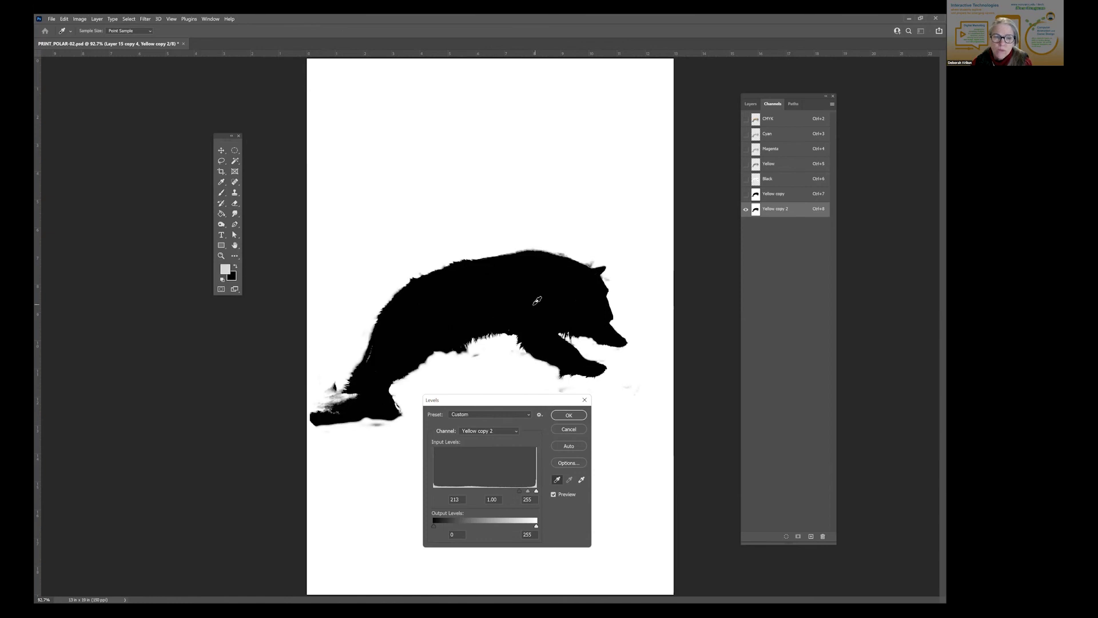
left_click(404, 364)
left_click(585, 267)
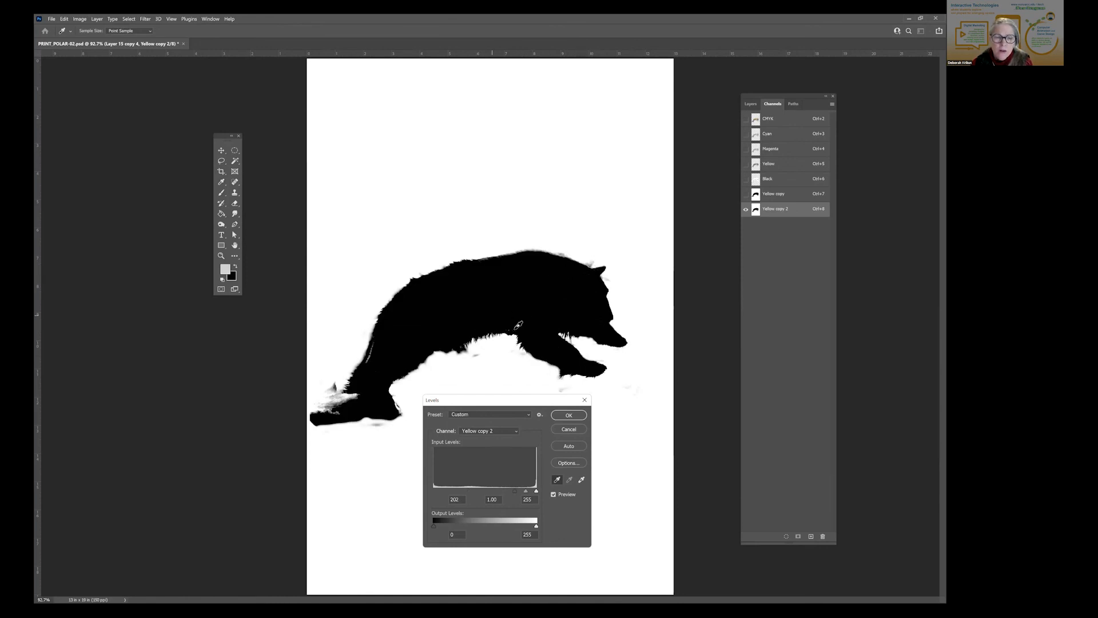
- Try to whiten the leftover gray background by sampling Levels white points around the bear, then cancel the adjustment
left_click(580, 480)
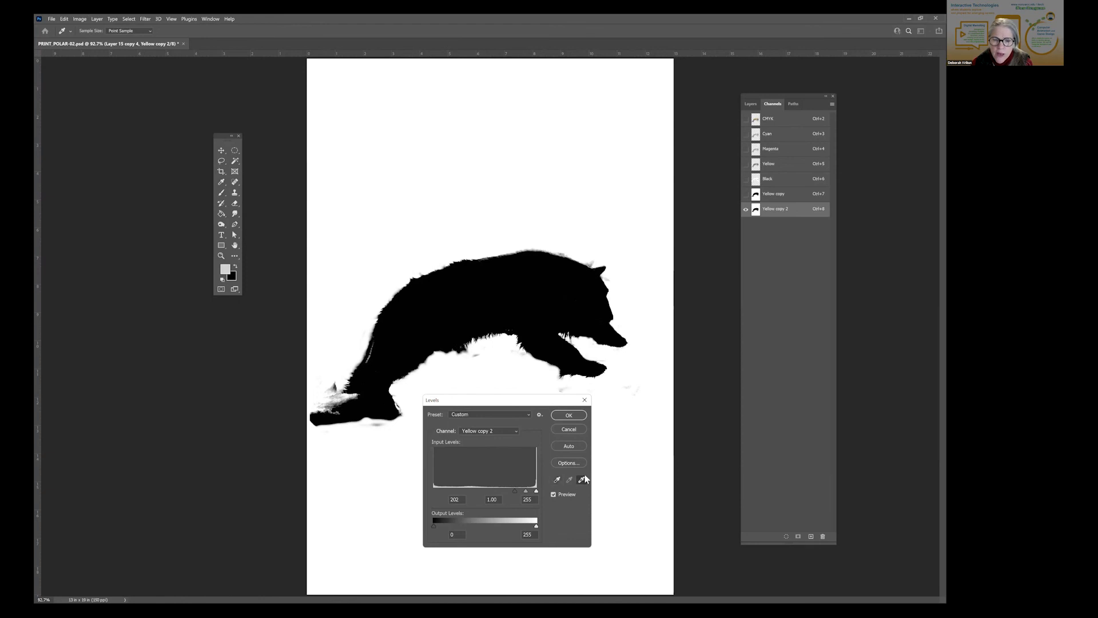
left_click(562, 389)
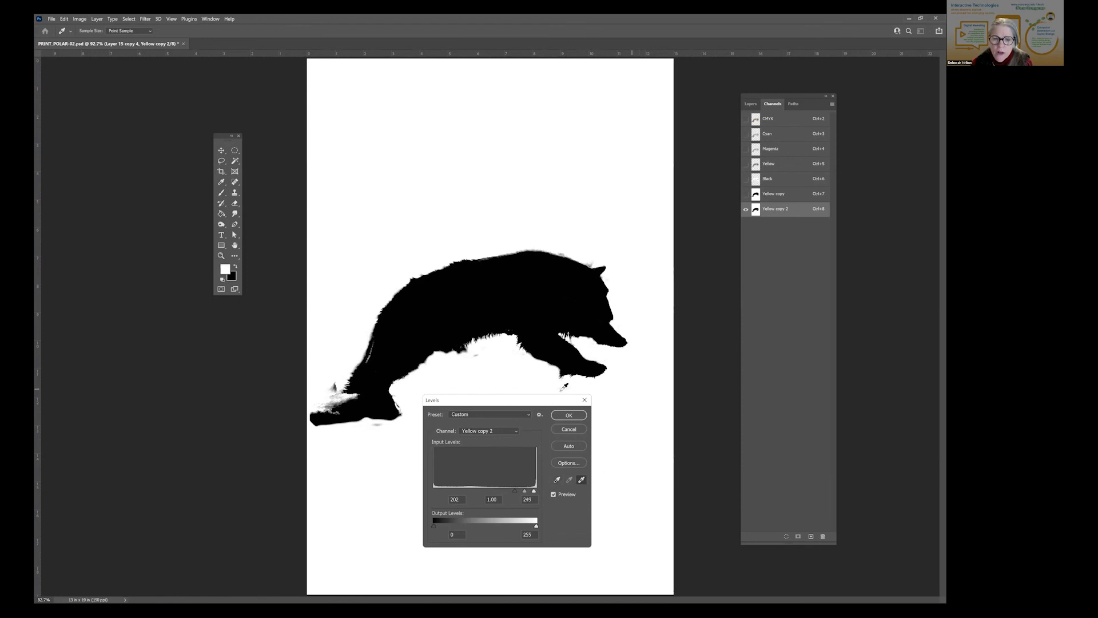
left_click(476, 356)
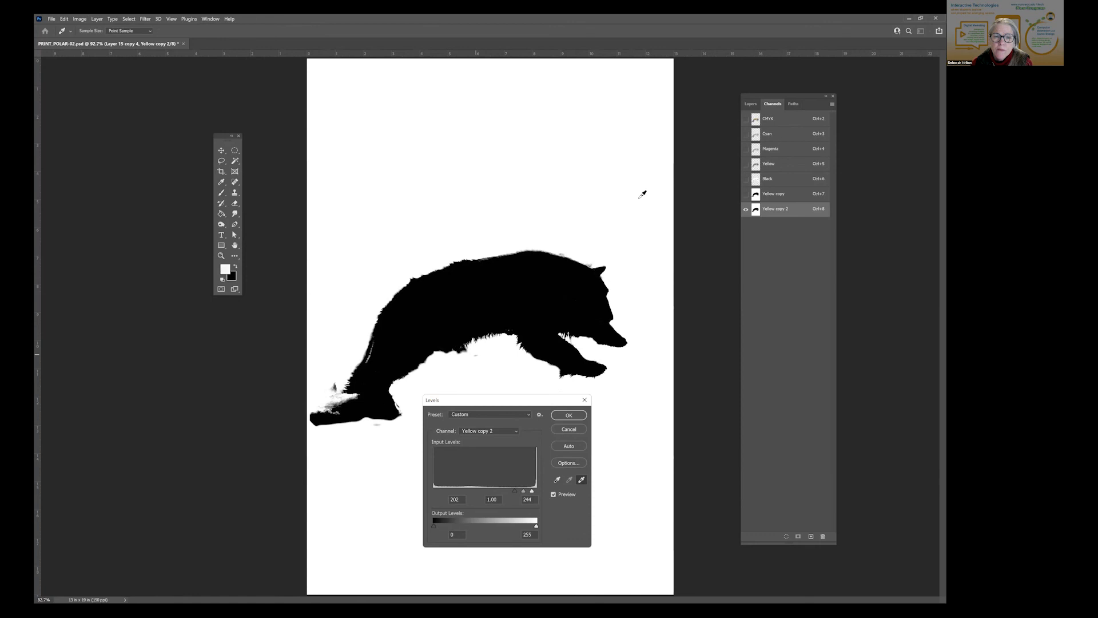
left_click(492, 369)
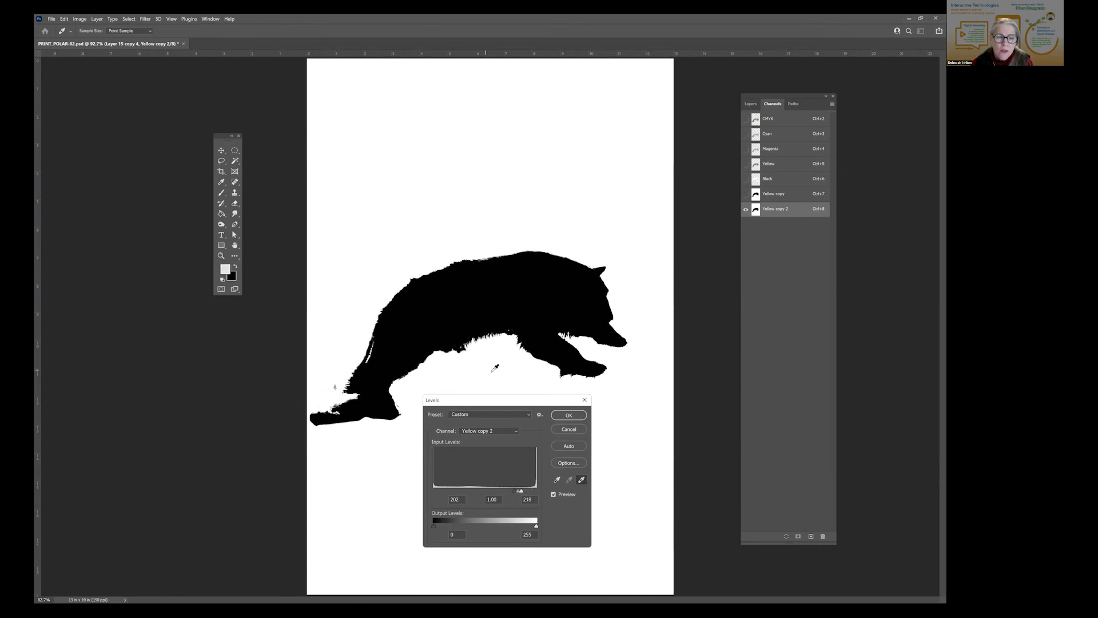
left_click(665, 366)
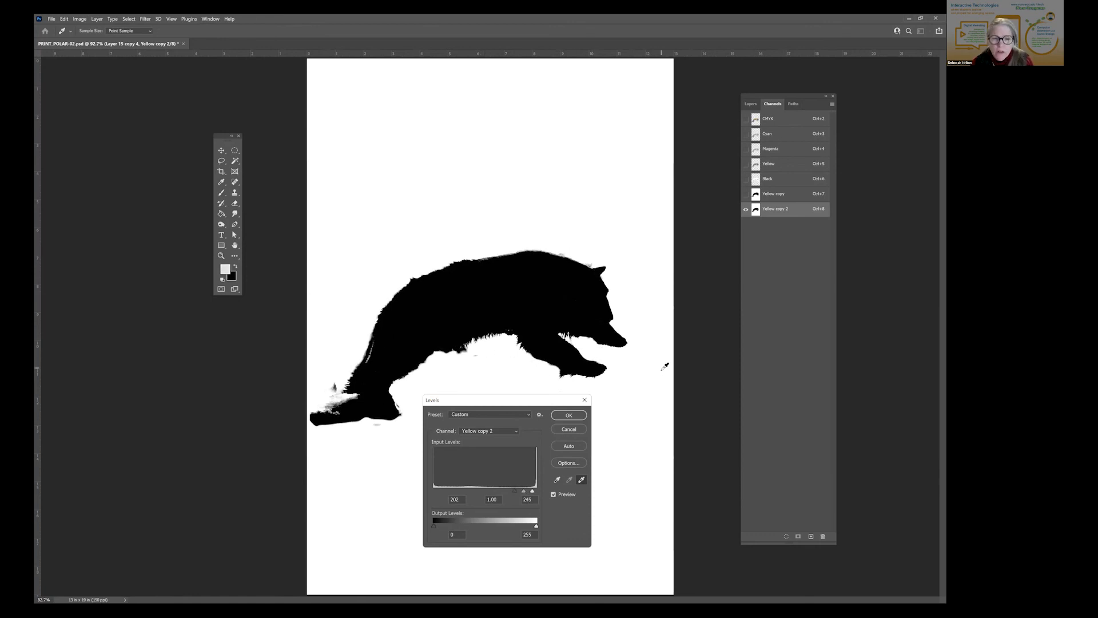
left_click(569, 430)
key("b")
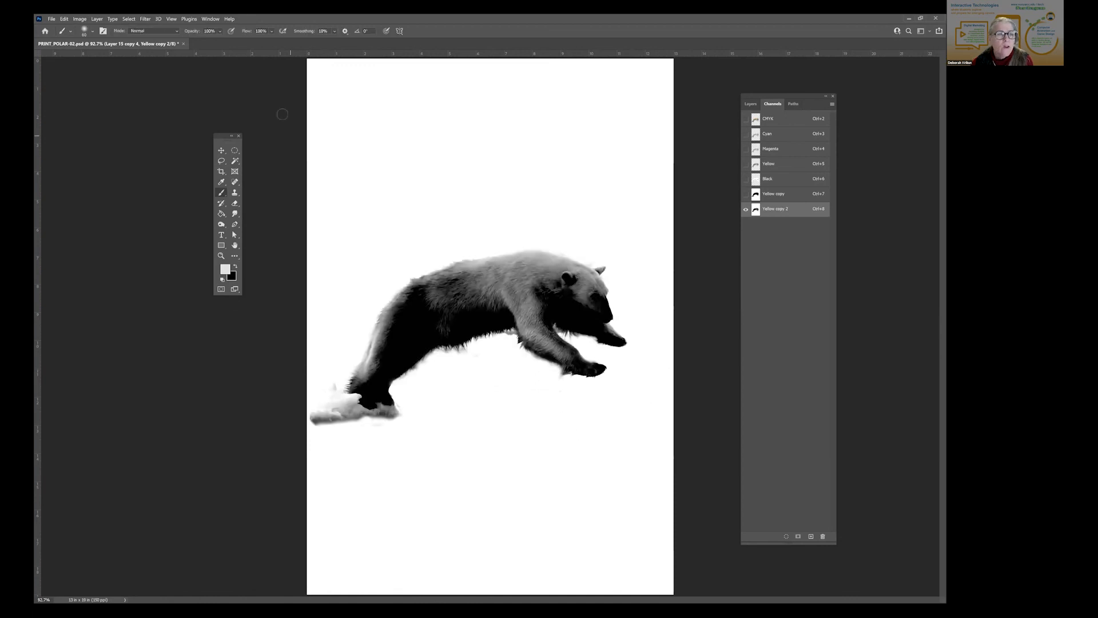
- Turn the bear solid black with Levels on Yellow copy 2 by sampling black points in its light shoulder and back fur
left_click(79, 19)
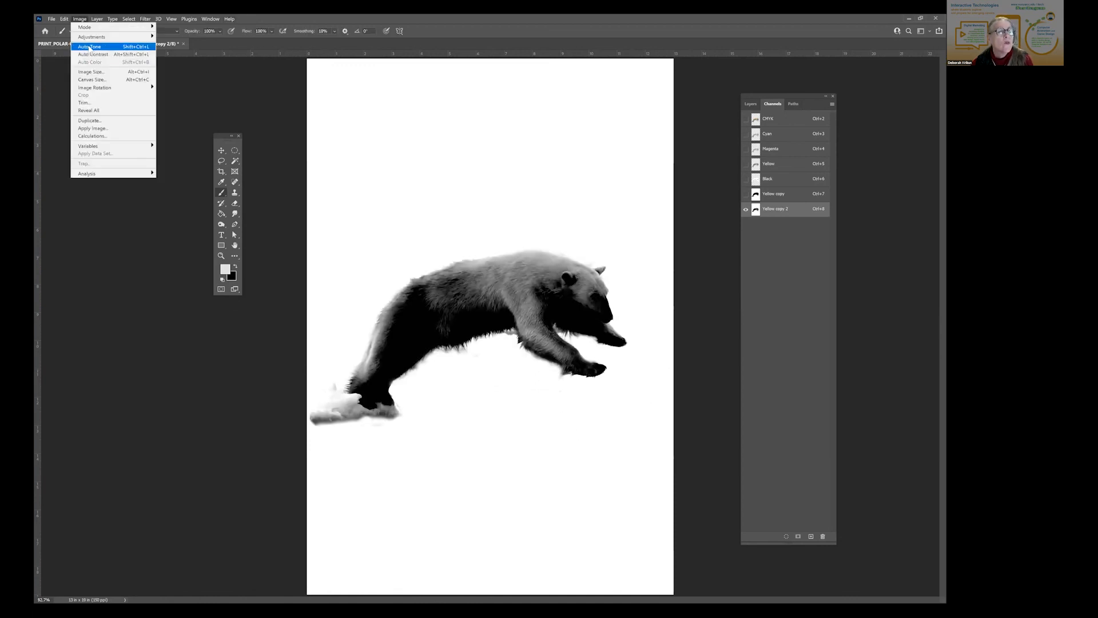
mouse_move(91, 40)
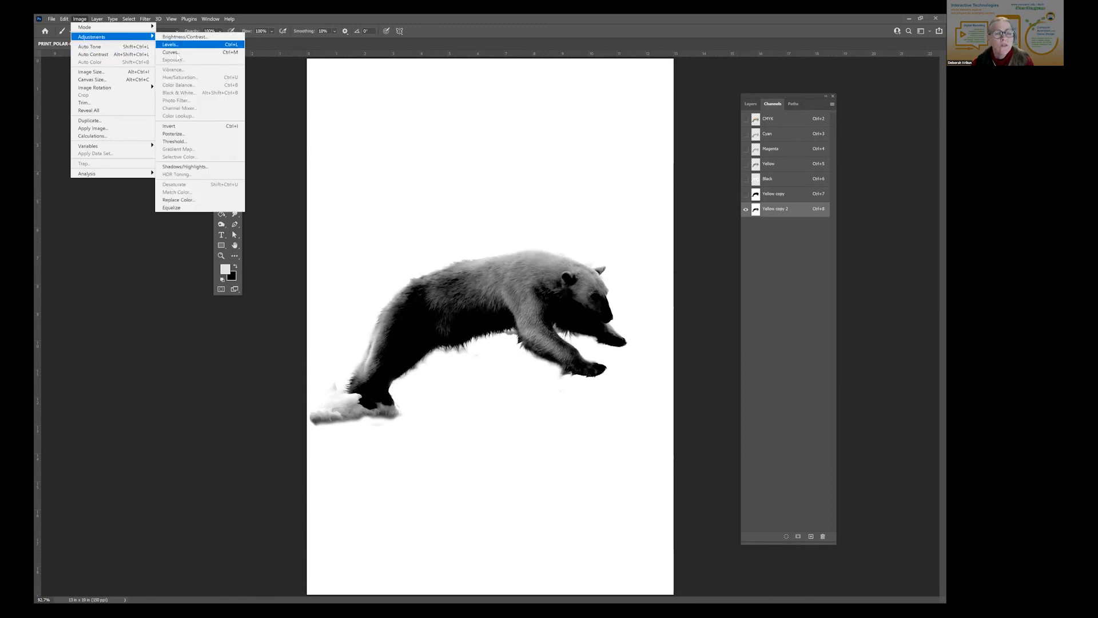
left_click(174, 44)
left_click(557, 480)
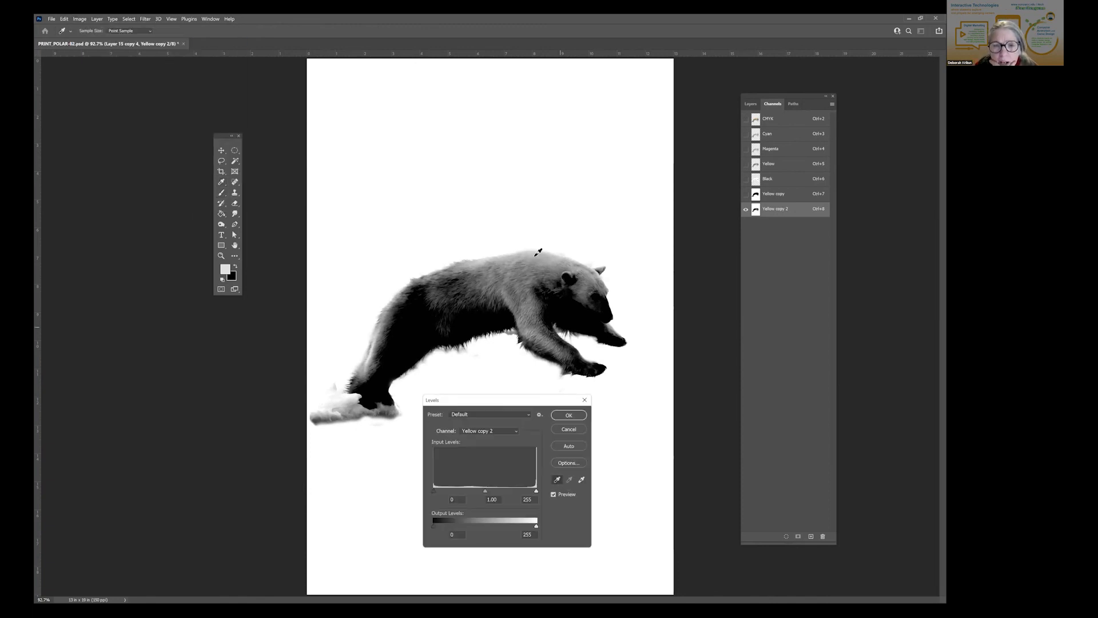
left_click(526, 303)
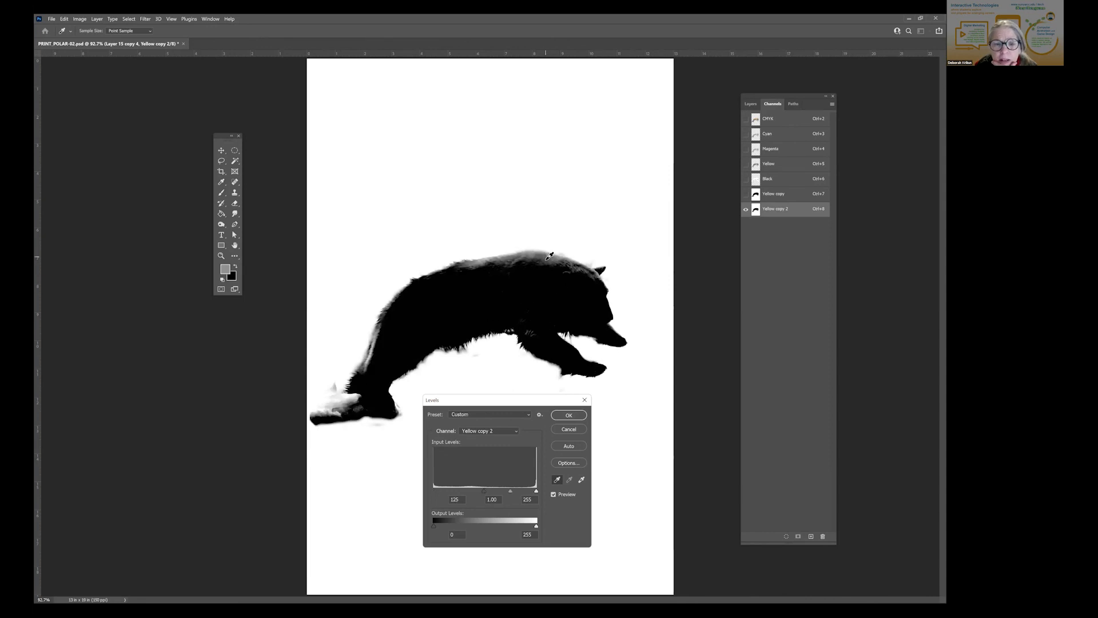
left_click(518, 252)
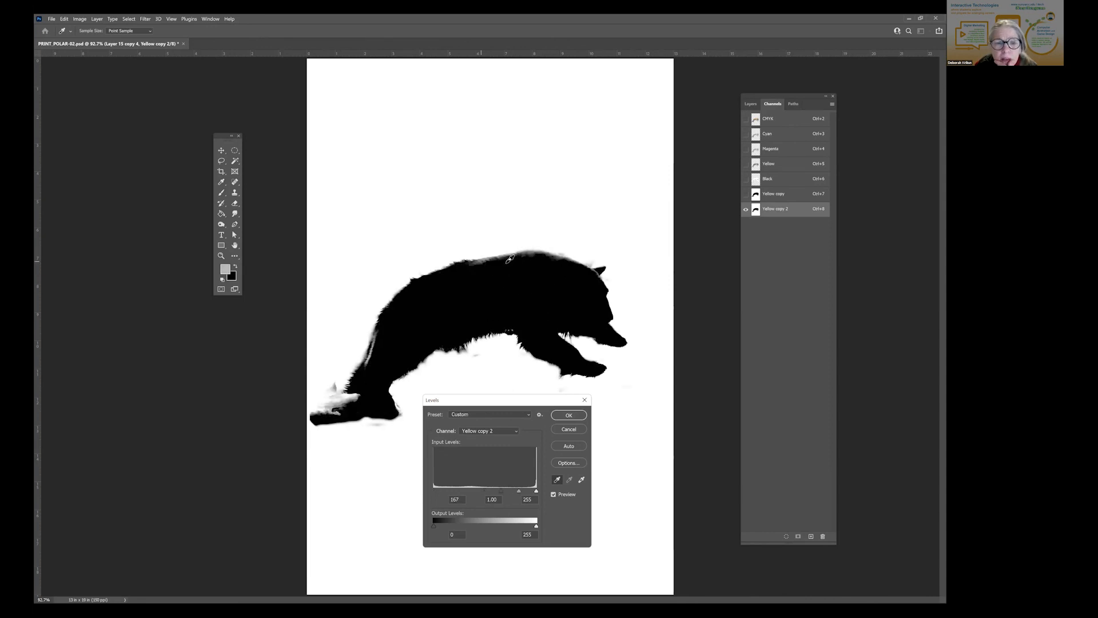
left_click(438, 270)
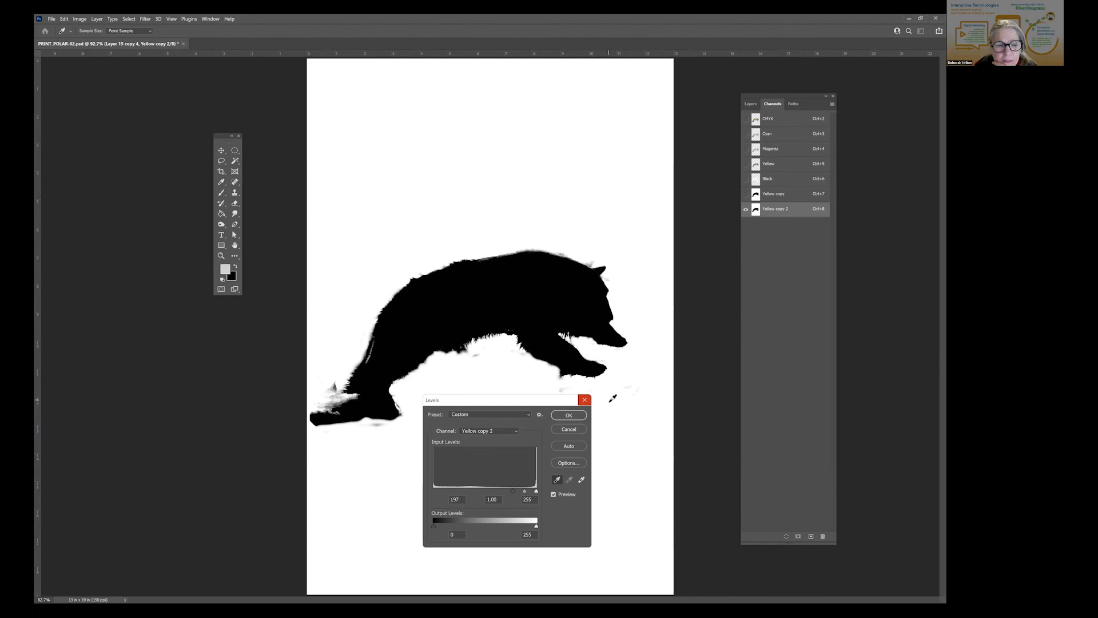
left_click(568, 415)
key("b")
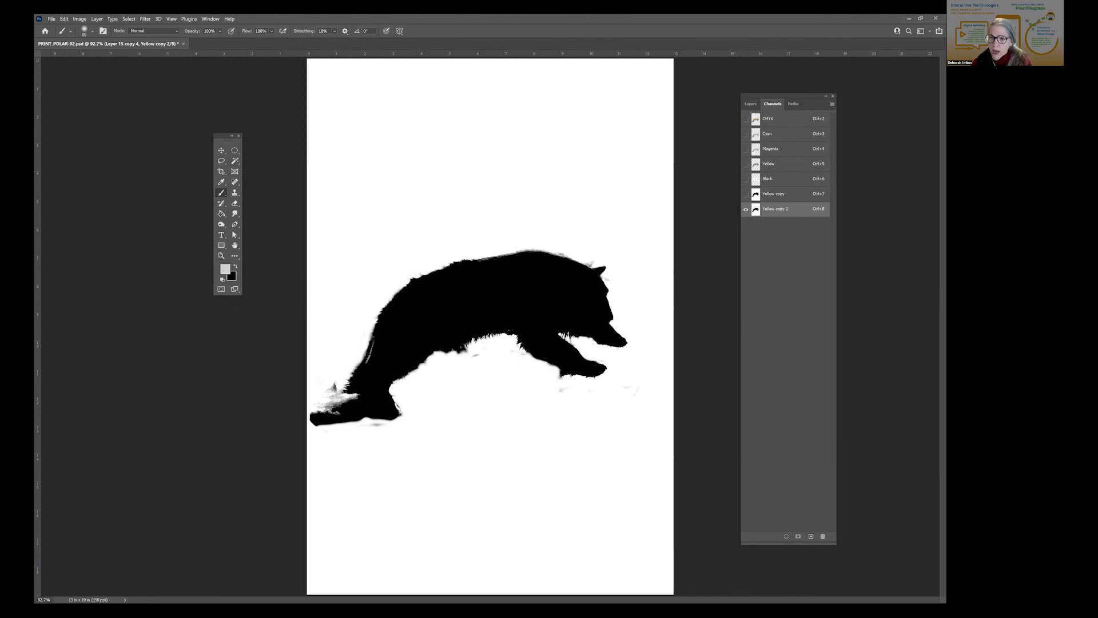
- Load the Yellow copy 2 channel as a selection, delete the ice background from Layer 15 copy 4 and deselect
left_click_drag(787, 543, 787, 249)
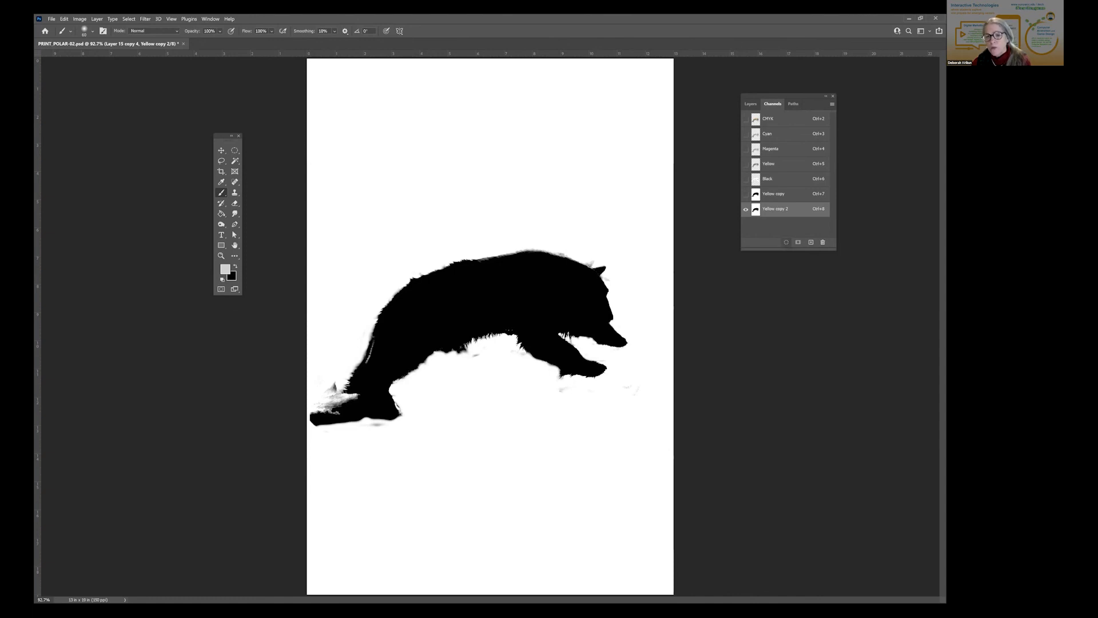
left_click(786, 242)
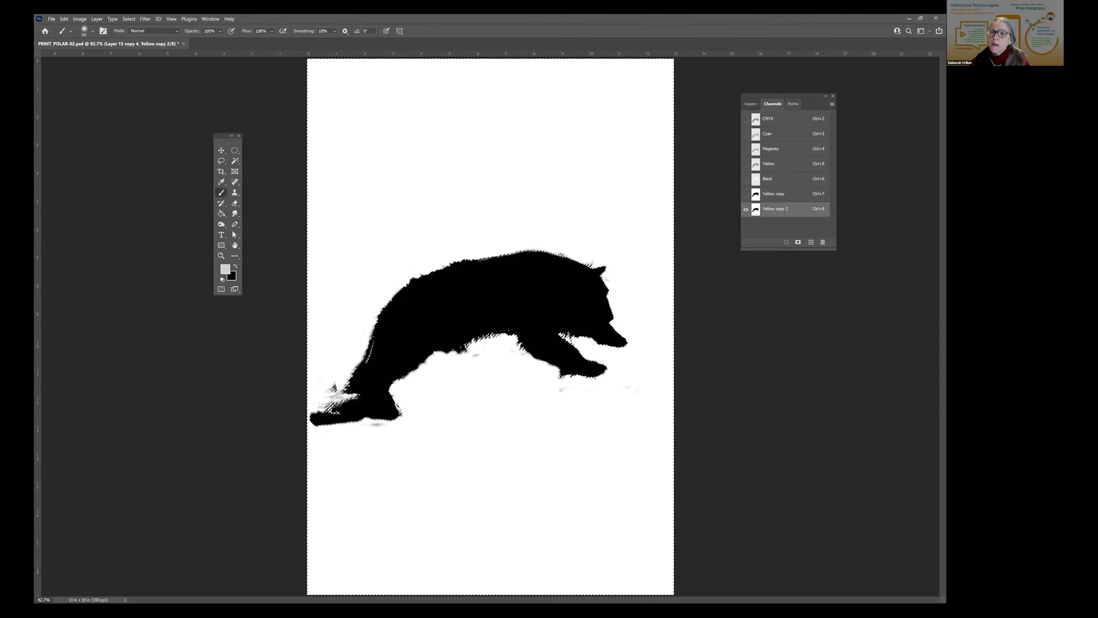
key("ctrl+2")
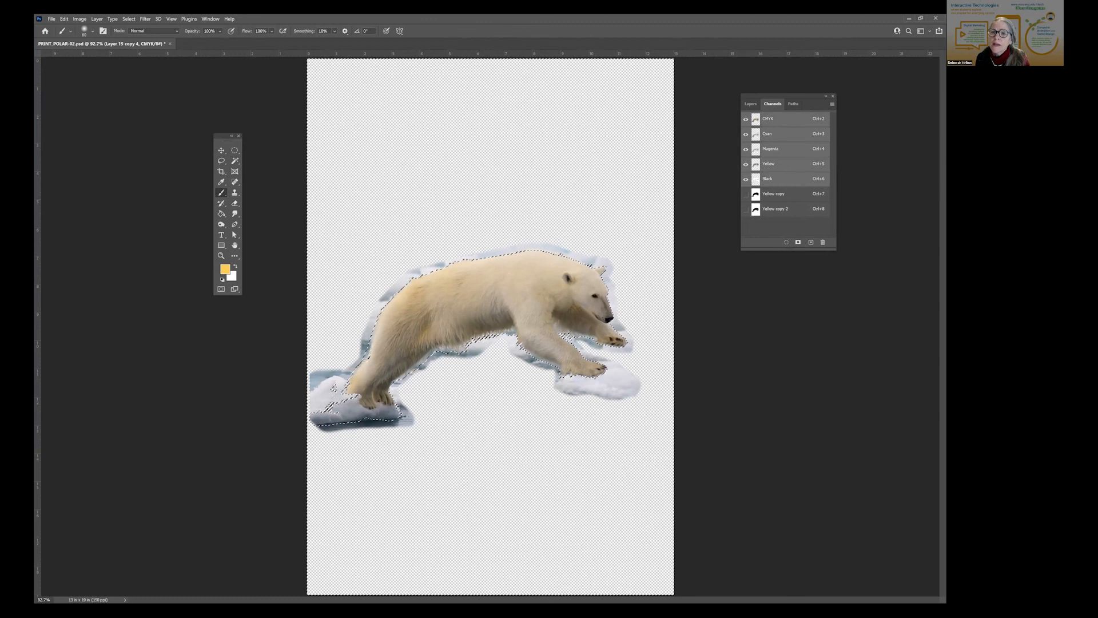
left_click(751, 104)
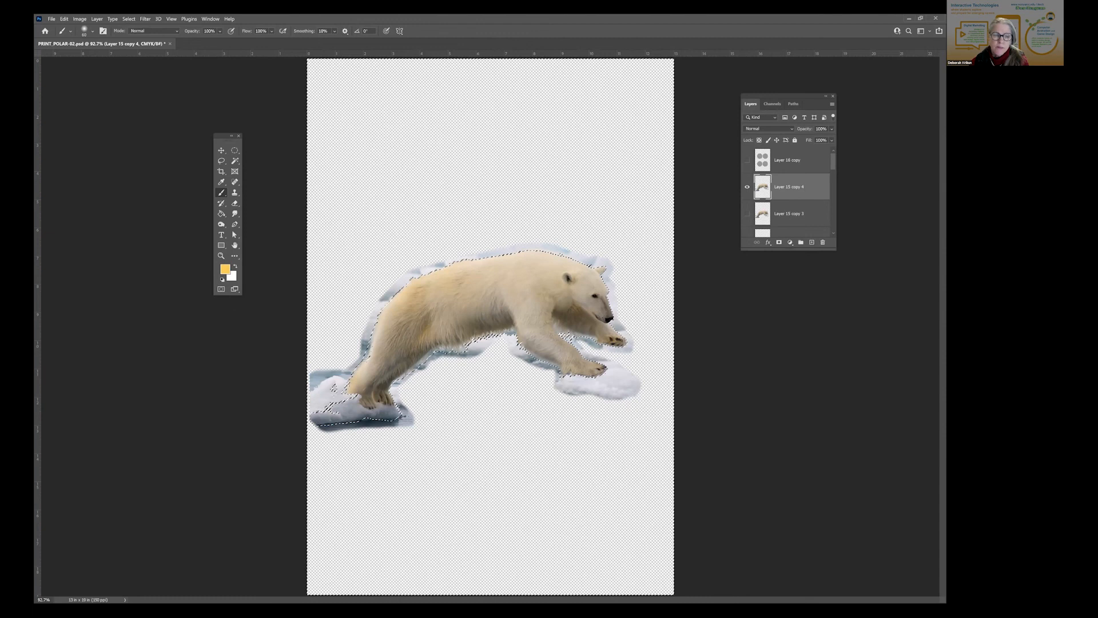
key("Delete")
key("ctrl+d")
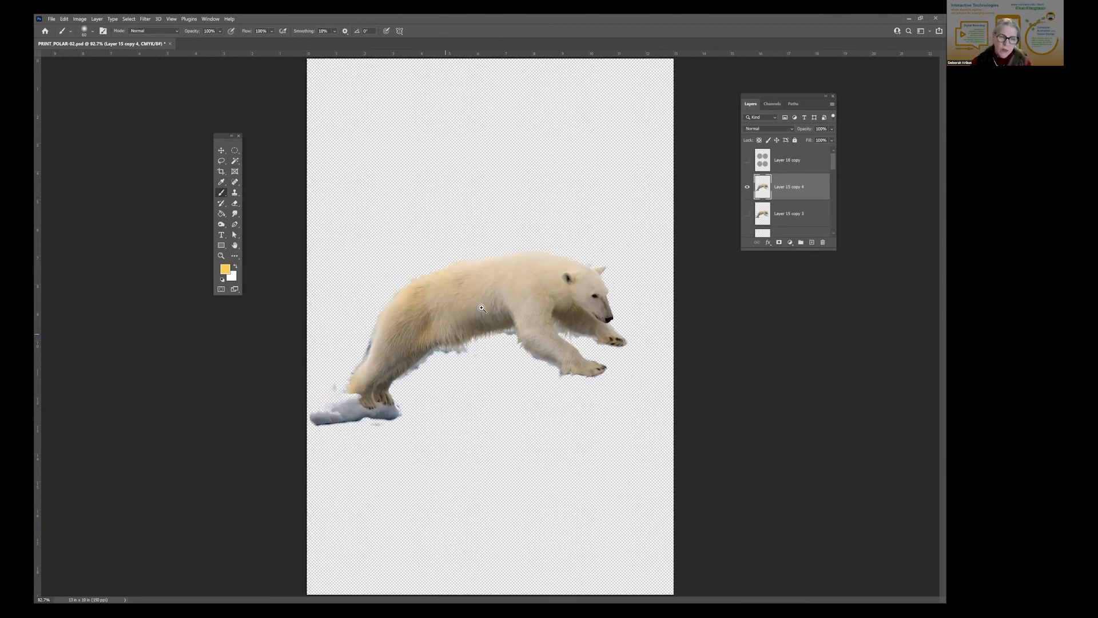
- Show the Layer 13 copy 2 city skyline behind the bear to check the belly fur edge up close
left_click(486, 339)
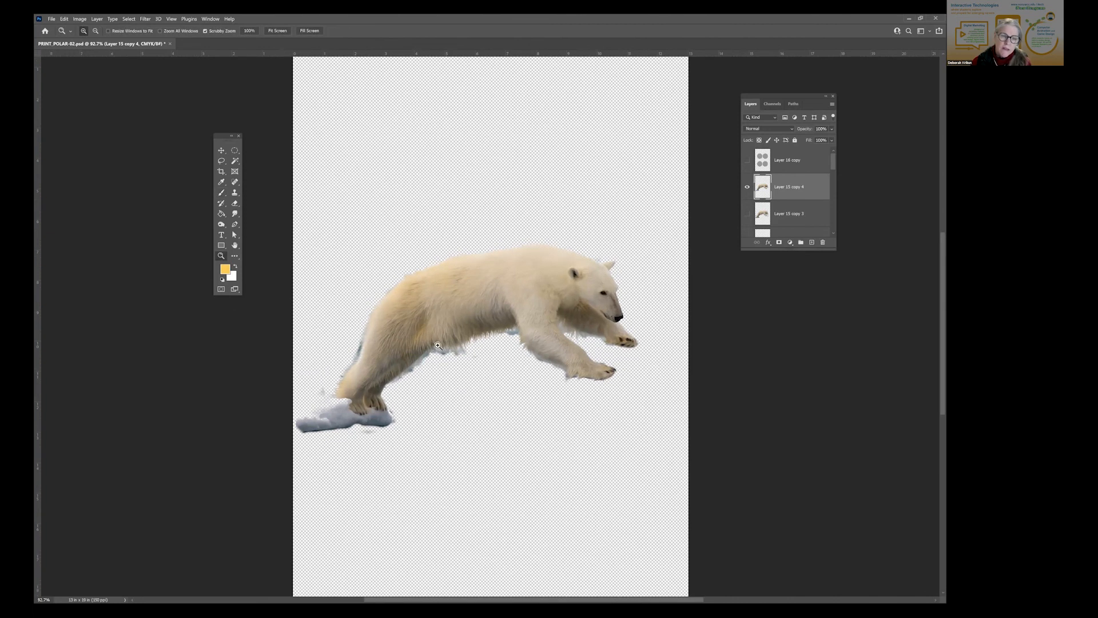
left_click(490, 334)
left_click(490, 334)
left_click(490, 335)
left_click(490, 334)
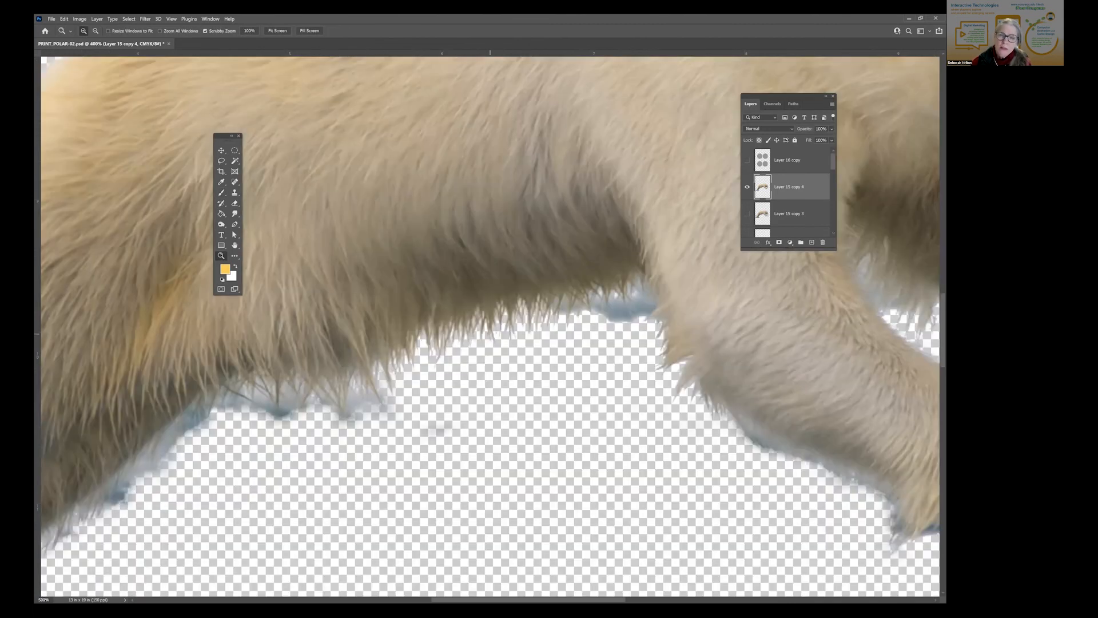
left_click(490, 334)
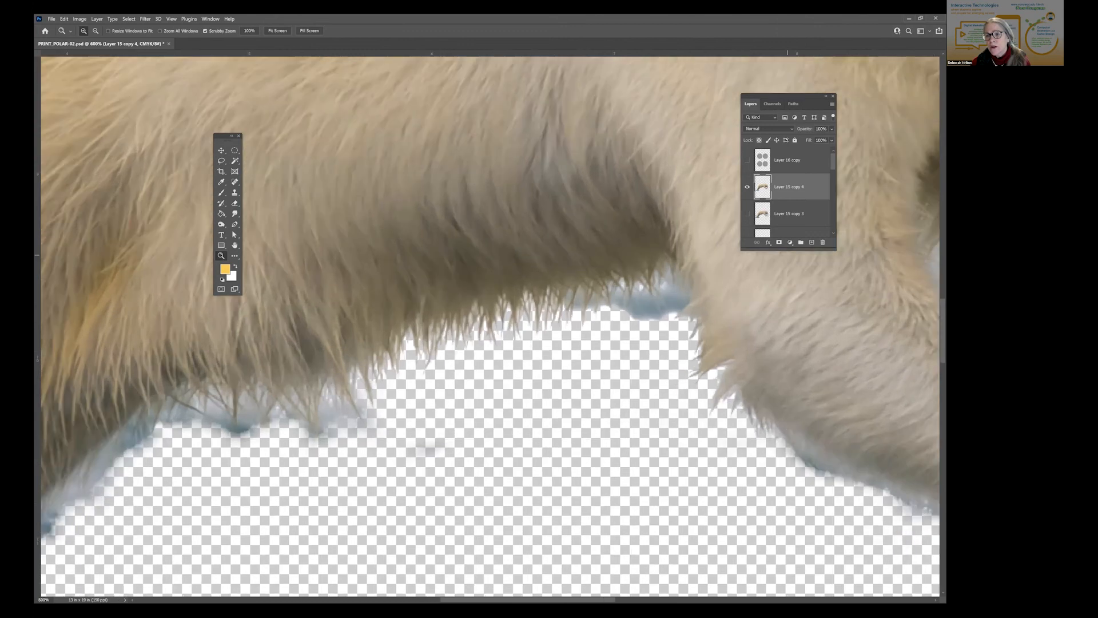
left_click_drag(788, 250, 788, 467)
left_click(747, 294)
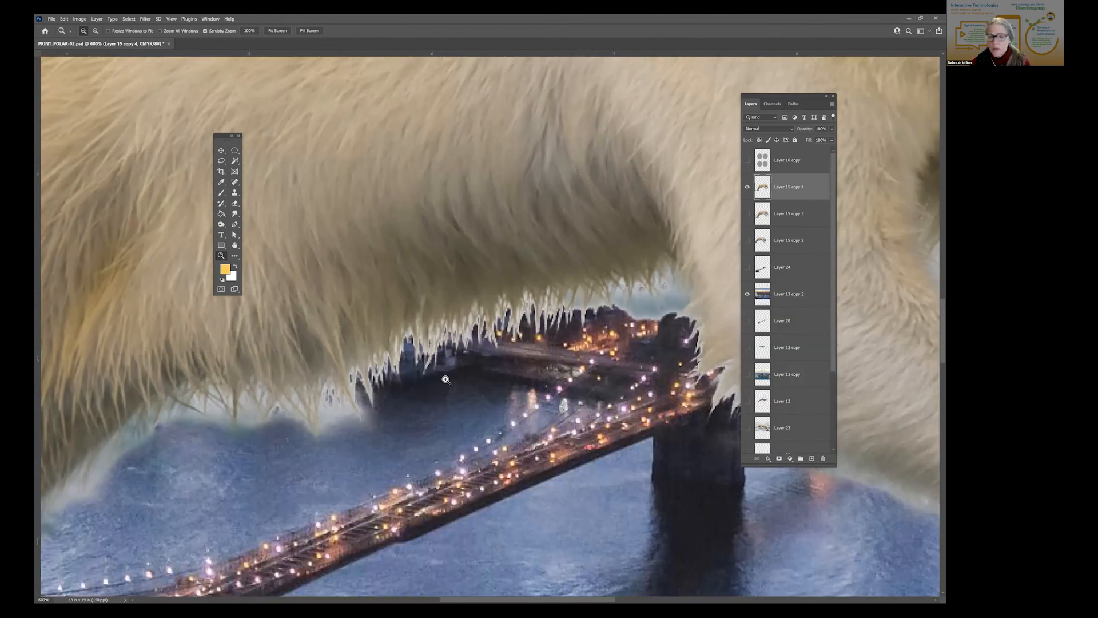
- Erase the blue-gray haze below the belly fur and hind leg on Layer 15 copy 4 with a smaller eraser
left_click_drag(382, 394, 553, 340)
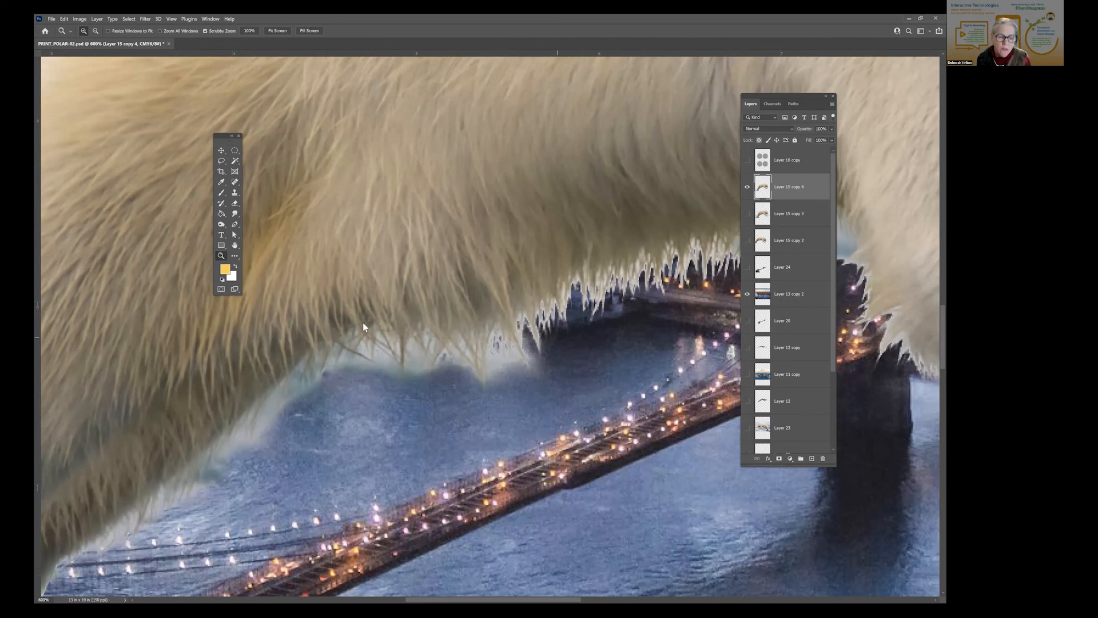
left_click_drag(362, 323, 364, 334)
key("e")
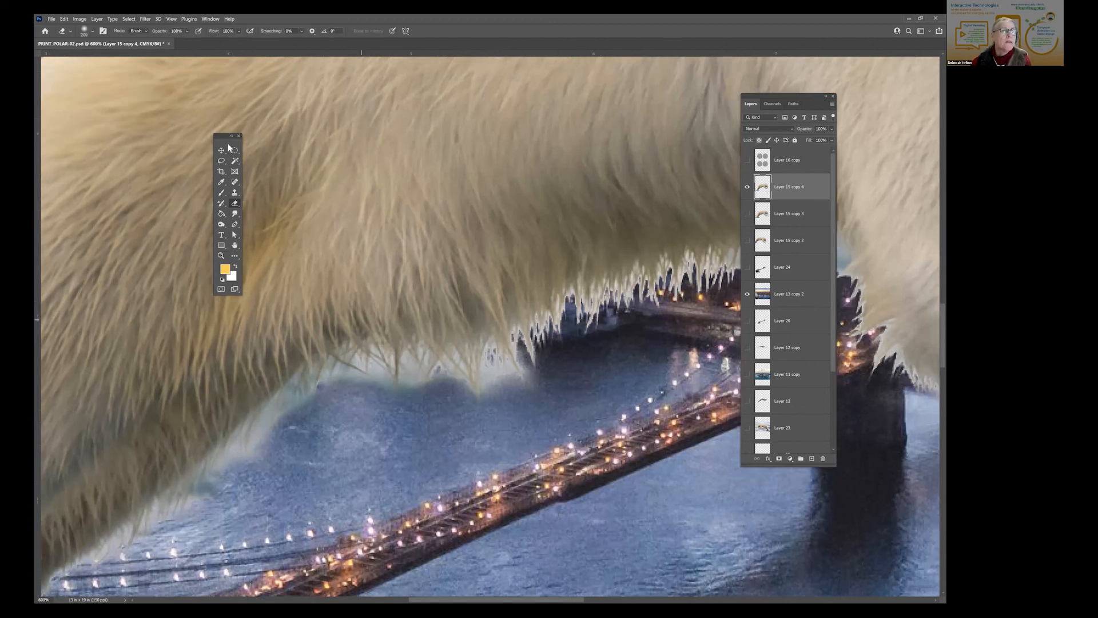
key("[")
key("[")
key("[")
key("[")
key("[")
key("[")
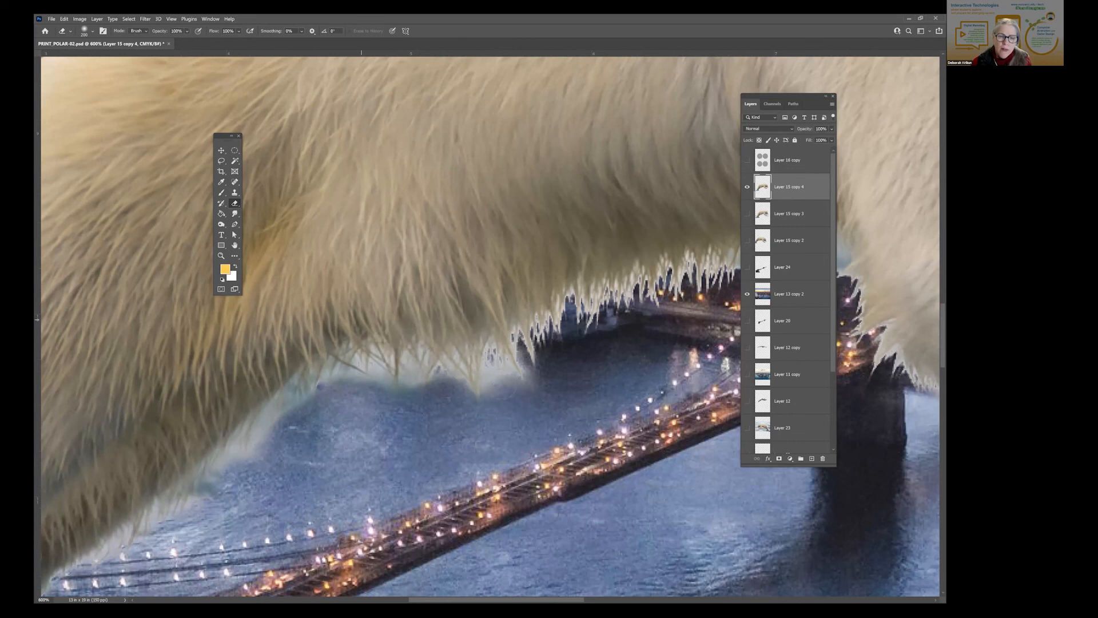
mouse_move(506, 393)
left_mouse_down()
mouse_move(475, 402)
mouse_move(441, 388)
mouse_move(395, 399)
mouse_move(383, 386)
mouse_move(344, 409)
mouse_move(341, 389)
mouse_move(298, 411)
mouse_move(260, 477)
left_mouse_up()
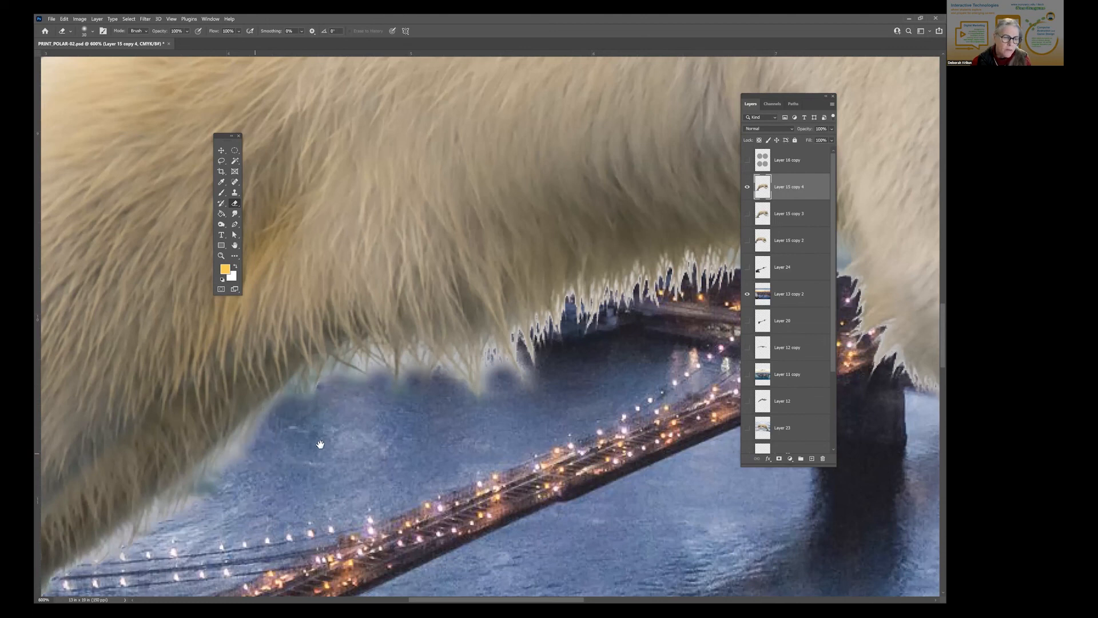
left_click_drag(327, 442, 426, 373)
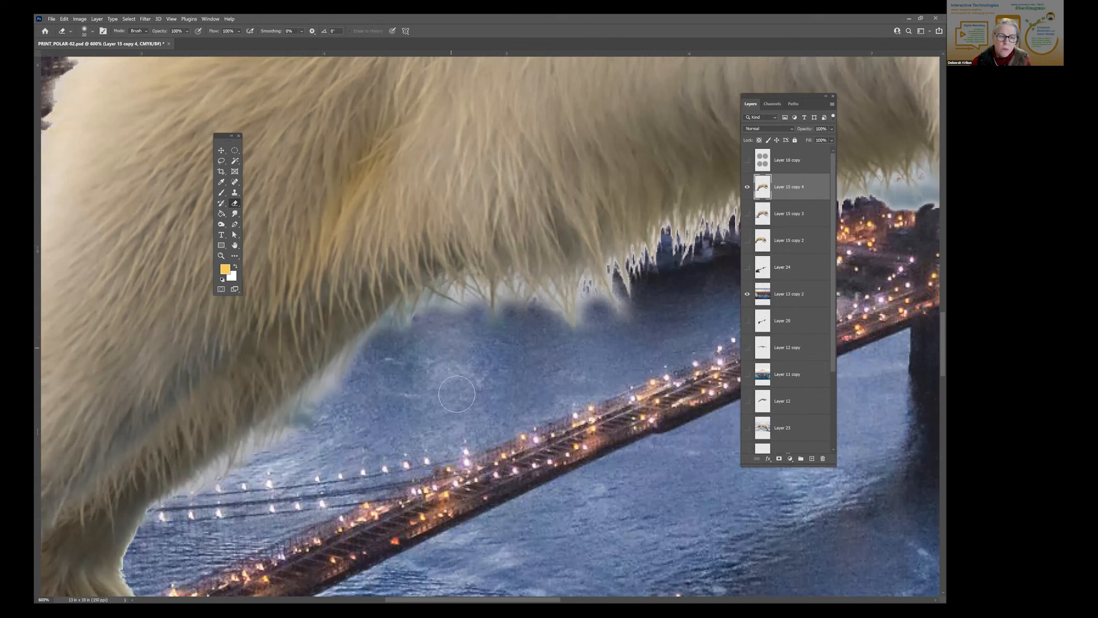
- Erase the leftover blue ice patch in the gap between the belly and the foreleg
left_click_drag(551, 255, 291, 369)
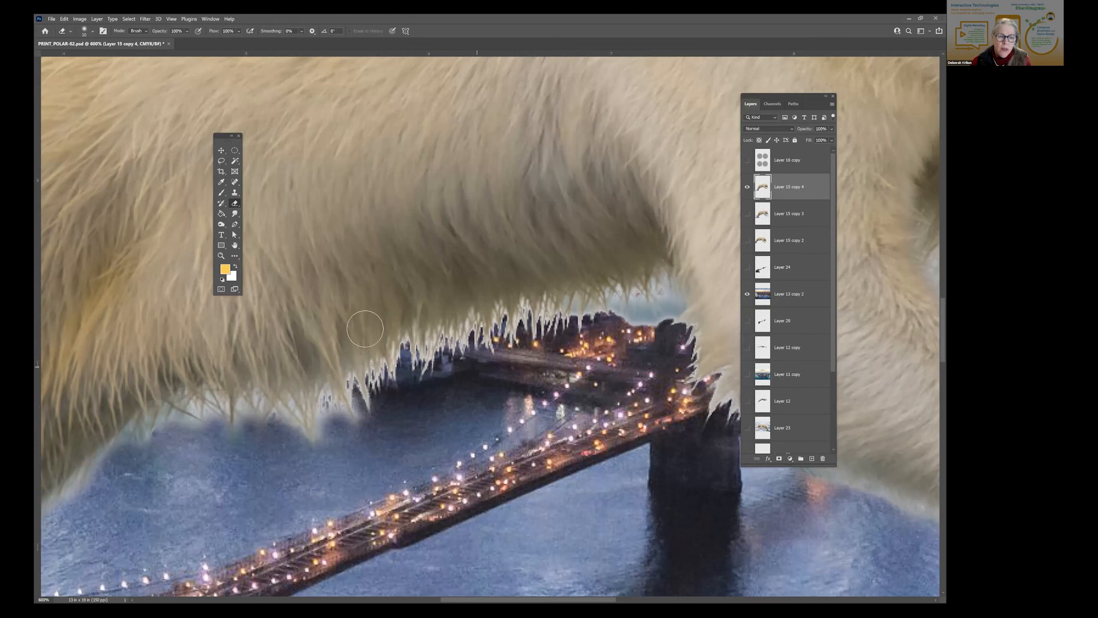
left_click_drag(673, 312, 374, 319)
key("bracketleft")
key("bracketleft")
key("bracketleft")
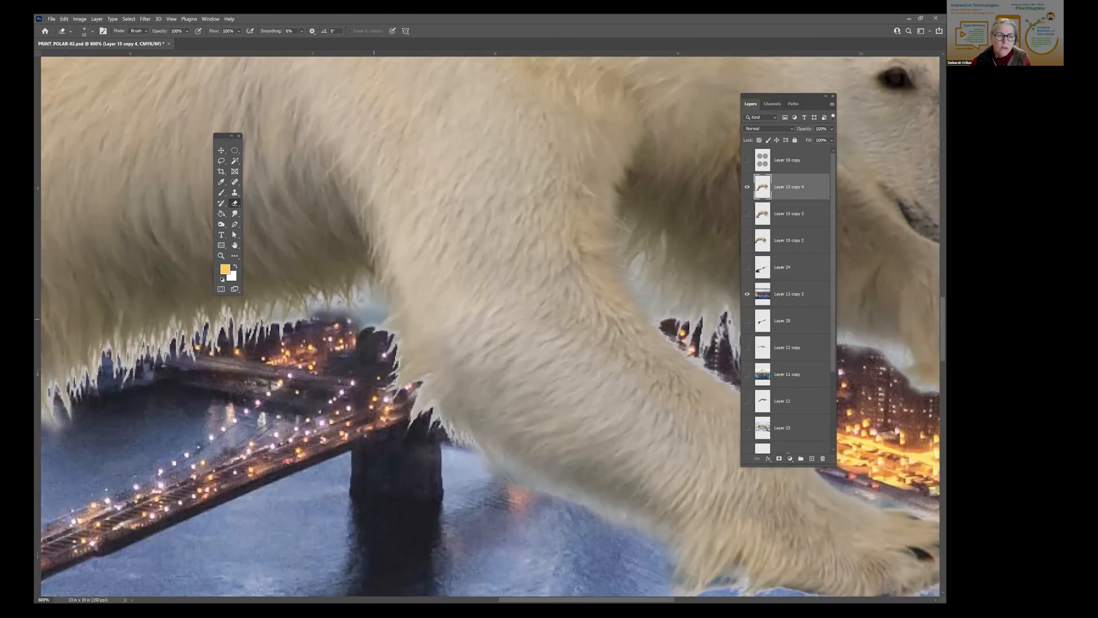
key("bracketright")
key("bracketright")
left_click(371, 320)
left_click_drag(433, 377, 322, 369)
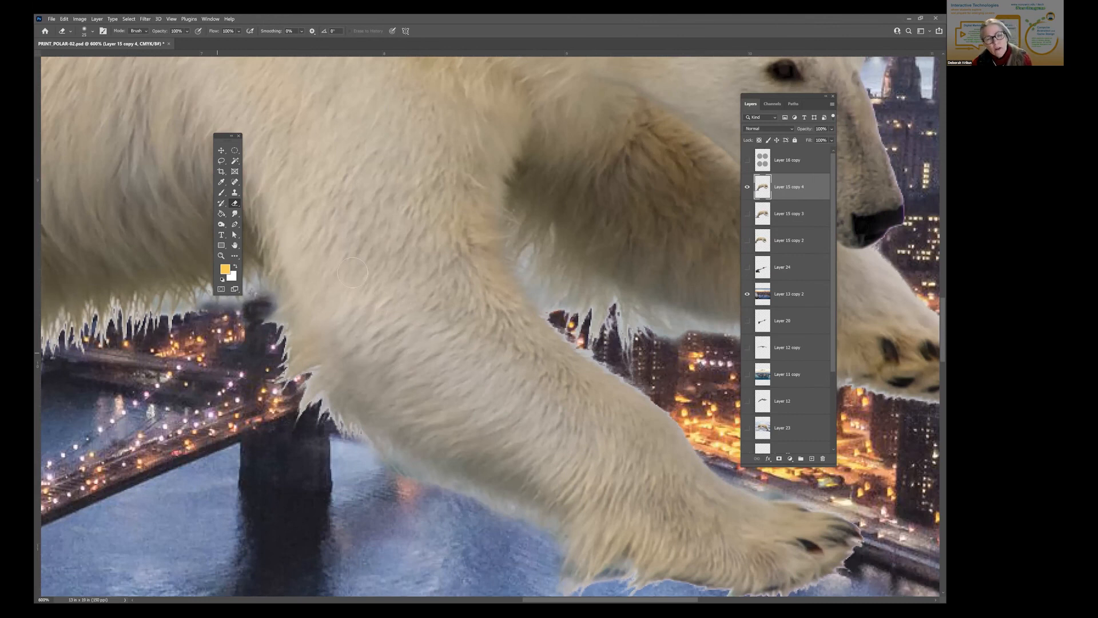
left_click_drag(353, 273, 183, 318)
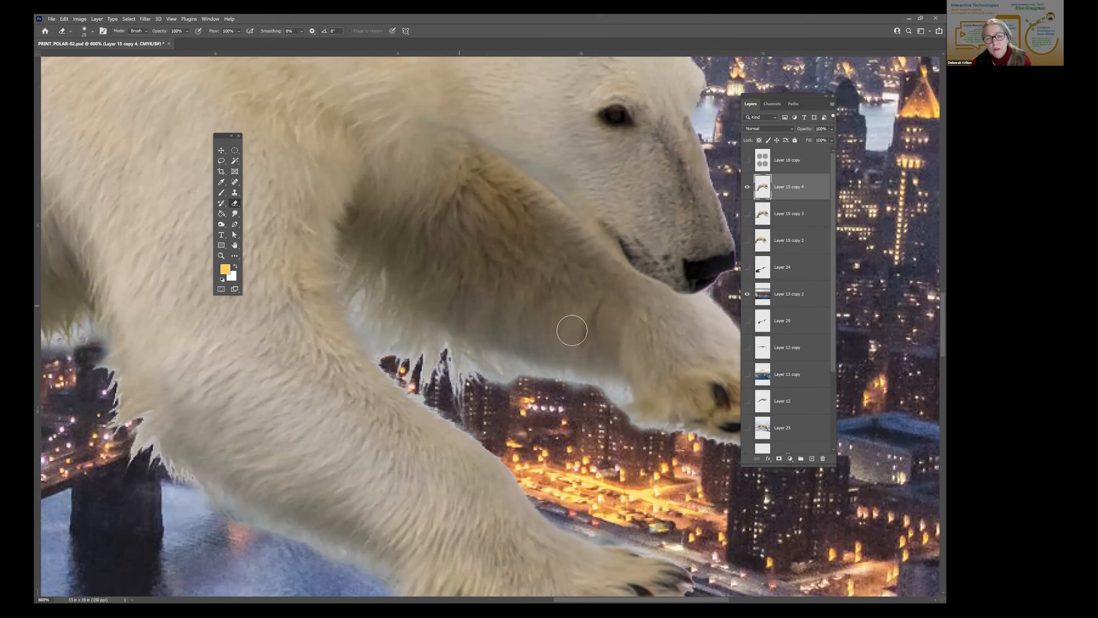
- Erase the faint ice wisps above the bear's neck and back, and review the whole cut-out against the city
scroll(569, 326, "up", 5)
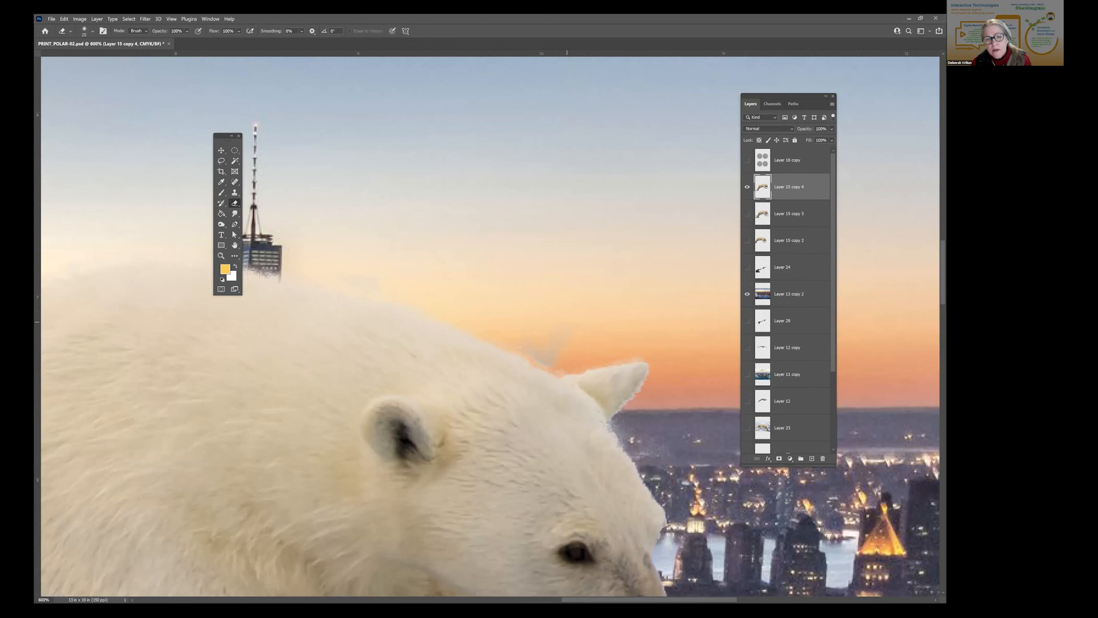
scroll(532, 274, "left", 3)
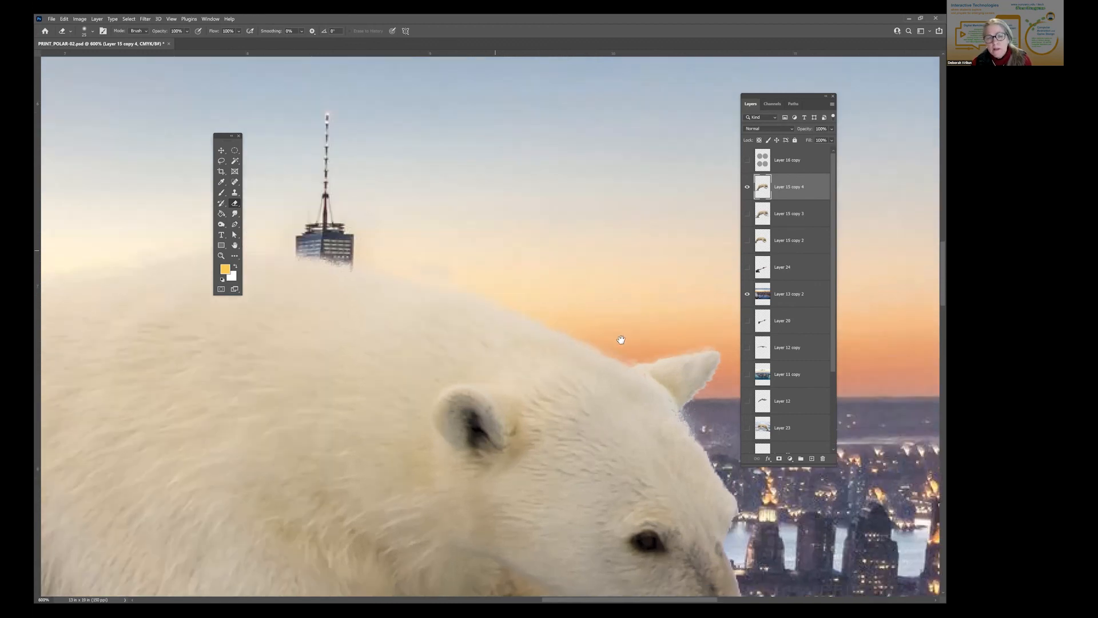
scroll(625, 334, "left", 6)
scroll(547, 314, "up", 2)
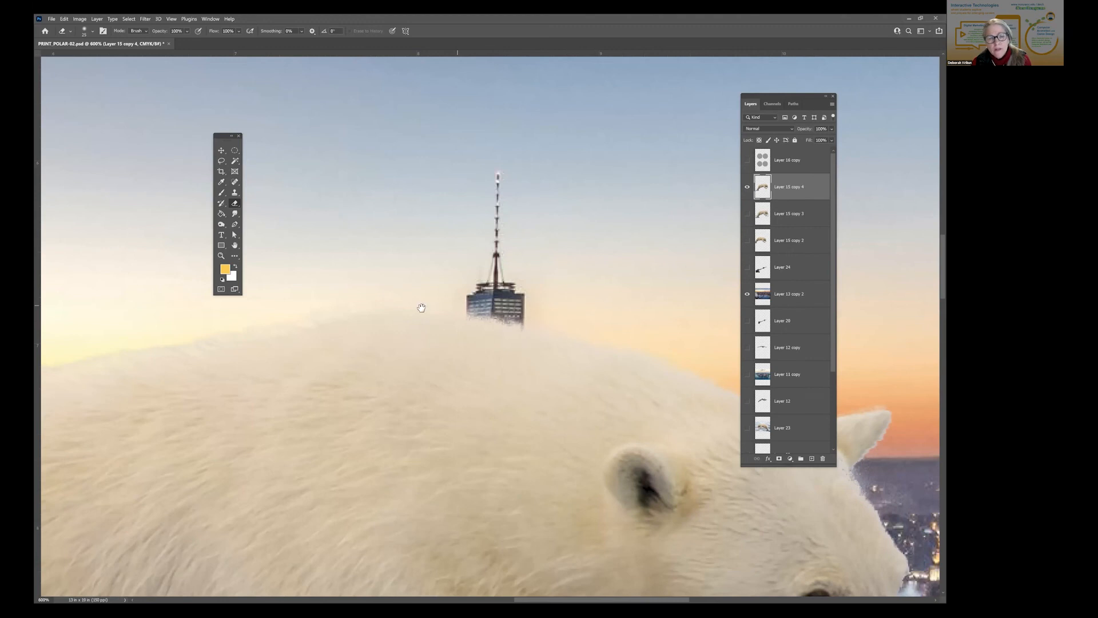
scroll(516, 309, "left", 2)
left_click_drag(308, 315, 458, 321)
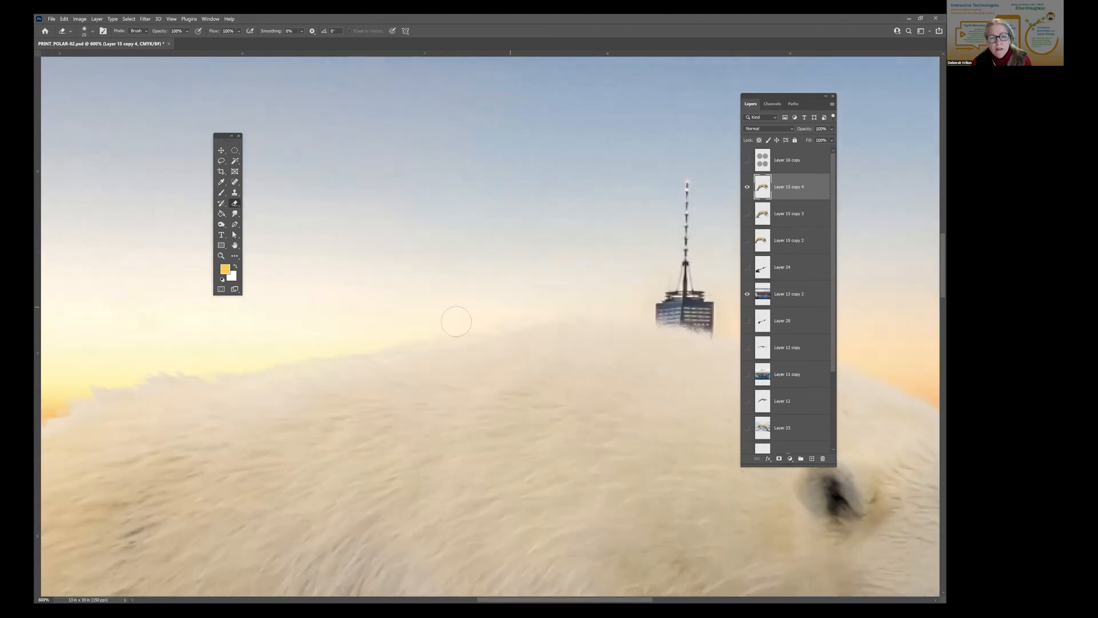
left_click_drag(353, 317, 605, 282)
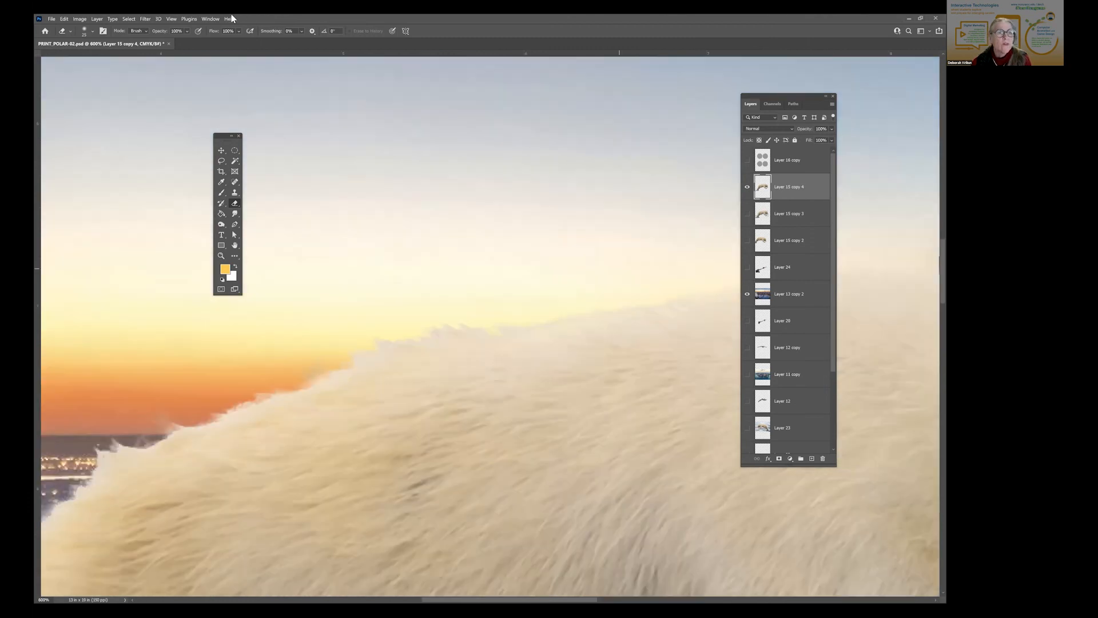
left_click(172, 19)
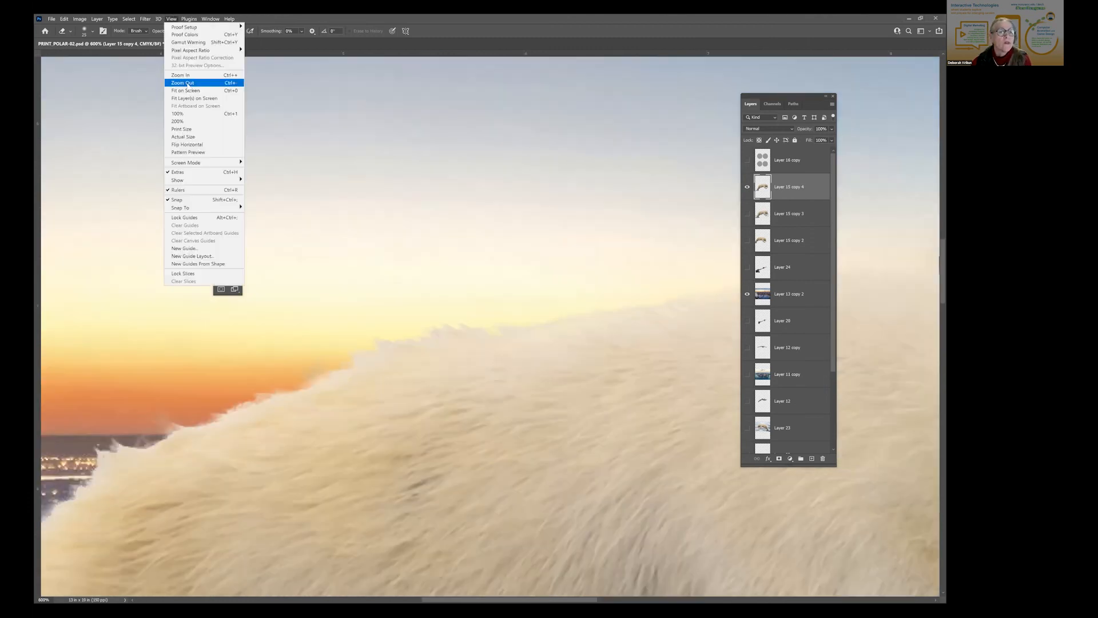
left_click(189, 90)
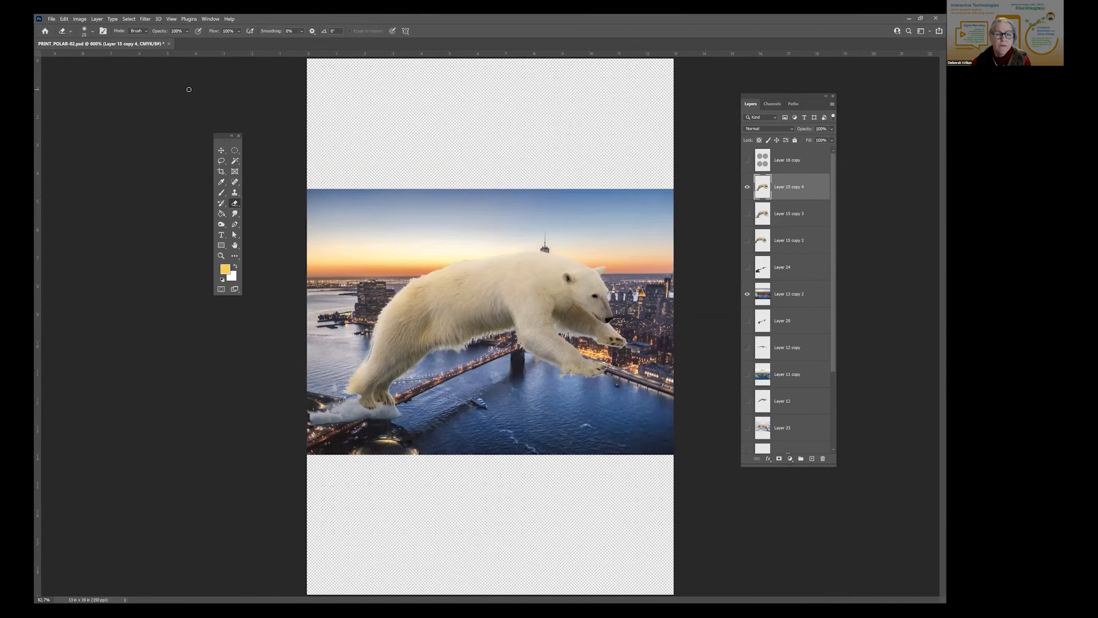